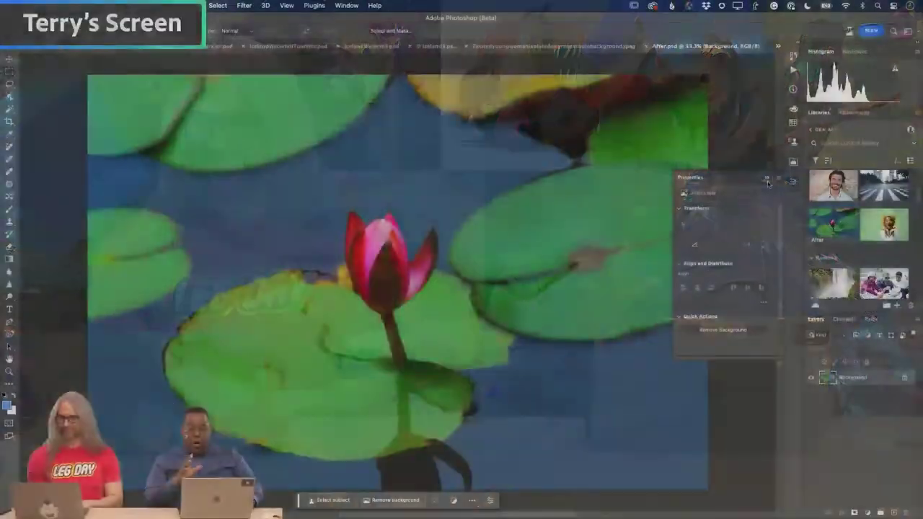
Confirm on Creative Cloud's Beta apps page that Photoshop (Beta) is installed and up to date, then return to Photoshop.
key("super+Tab")
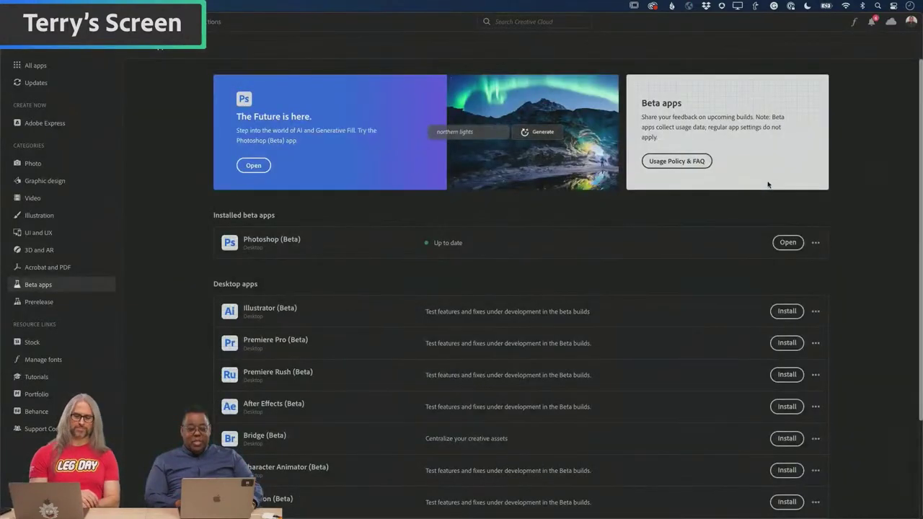
left_click(41, 88)
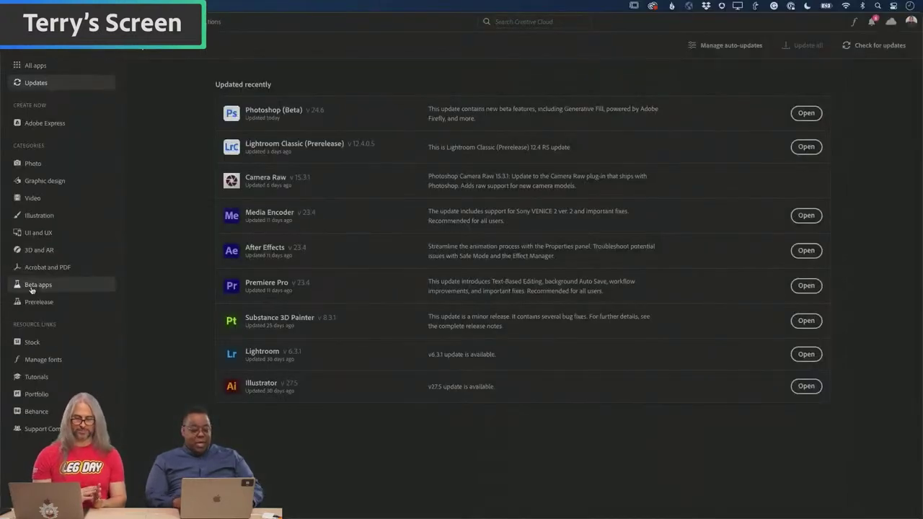
left_click(31, 287)
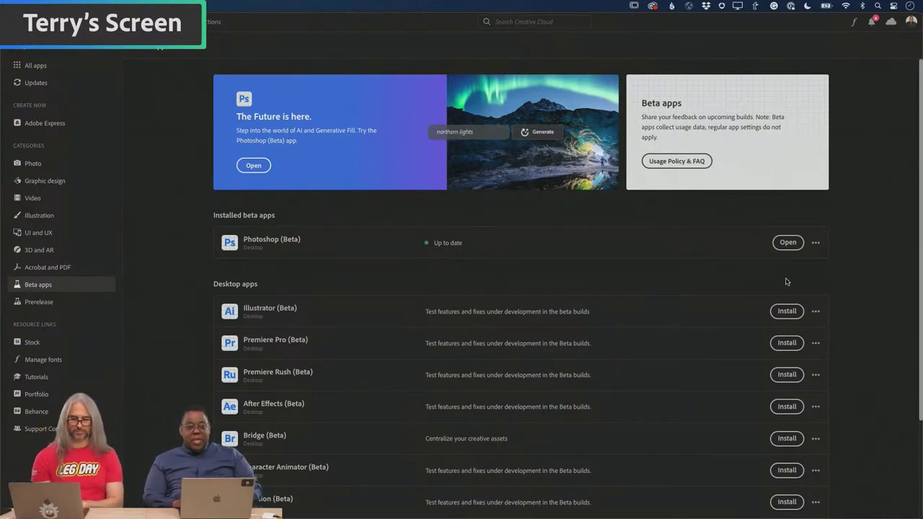
key("super+Tab")
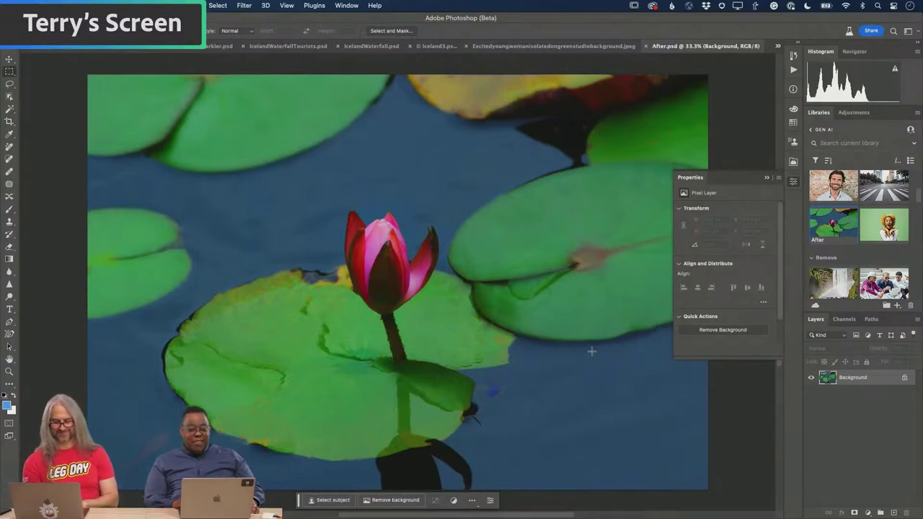
Marquee-select the notch of the large lily pad to the right of the pink flower.
scroll(538, 344, "right", 5)
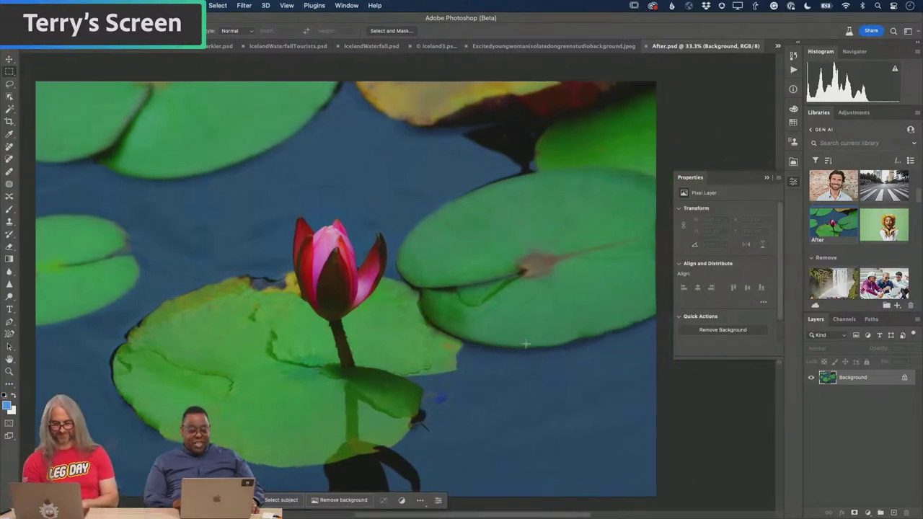
scroll(525, 344, "down", 1)
scroll(526, 343, "down", 1)
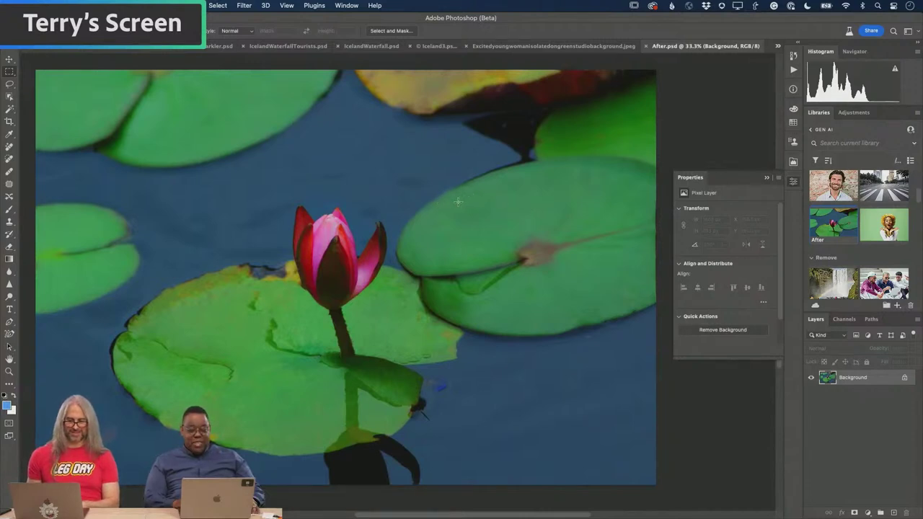
left_click_drag(459, 202, 617, 283)
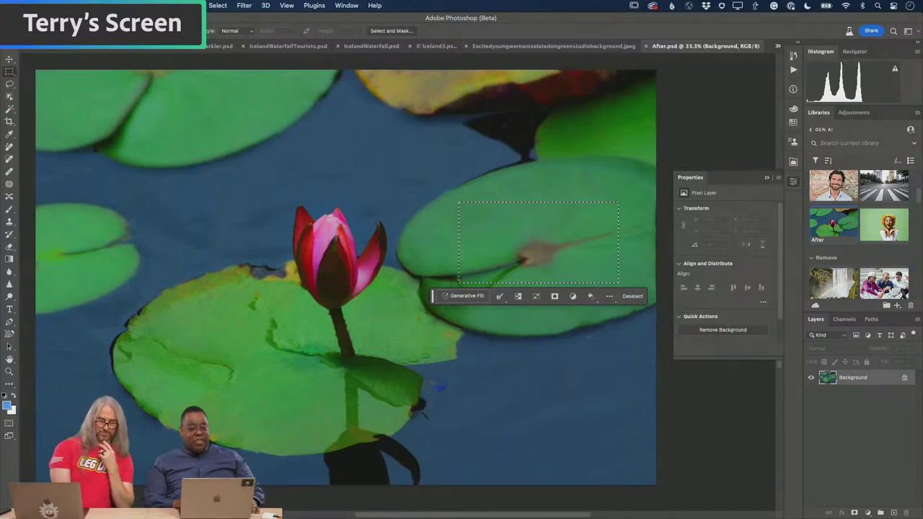
Generative-fill the lily pad selection with the prompt 'frog'.
left_click(116, 5)
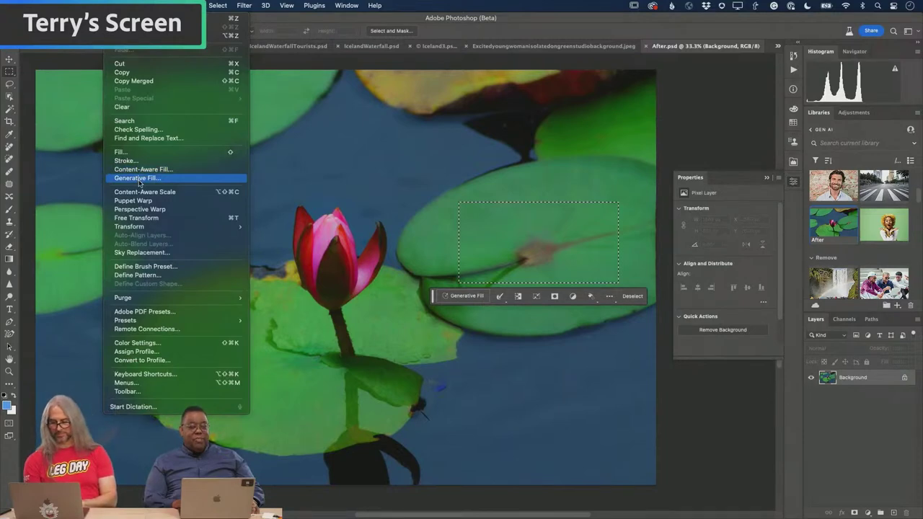
left_click(345, 133)
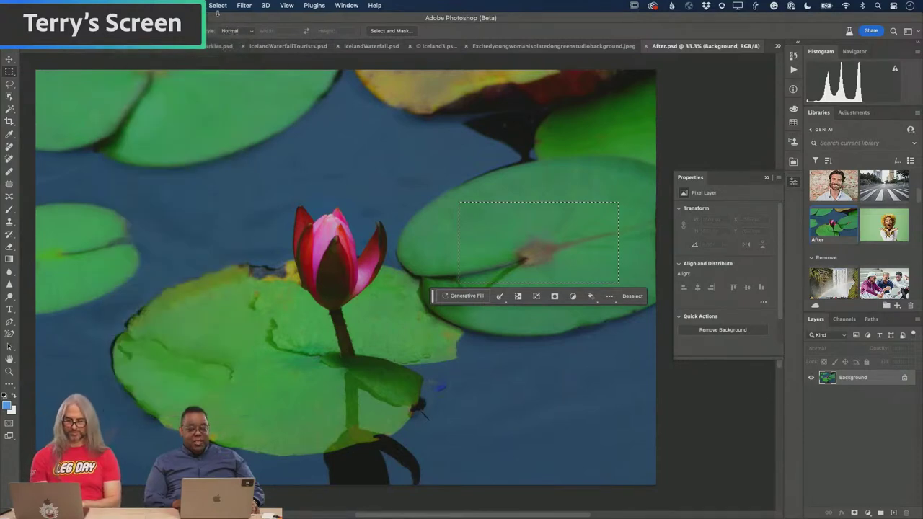
left_click(465, 297)
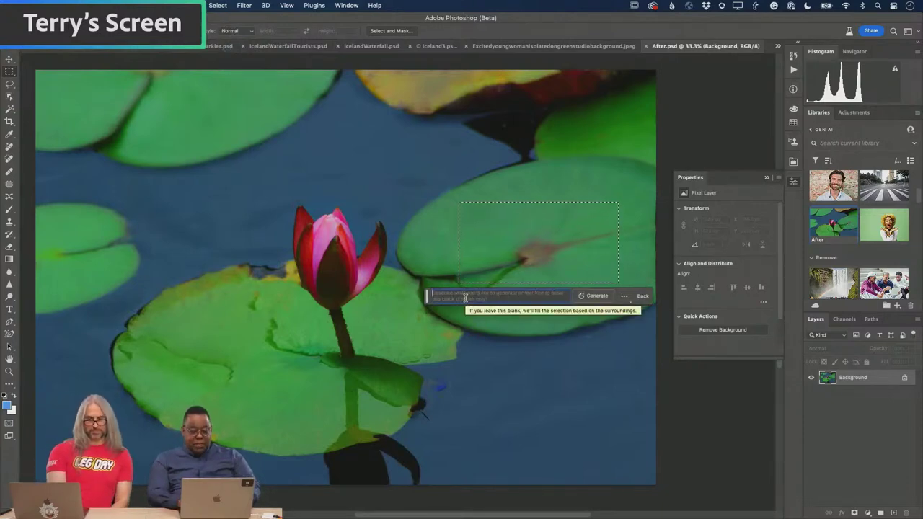
type("tog")
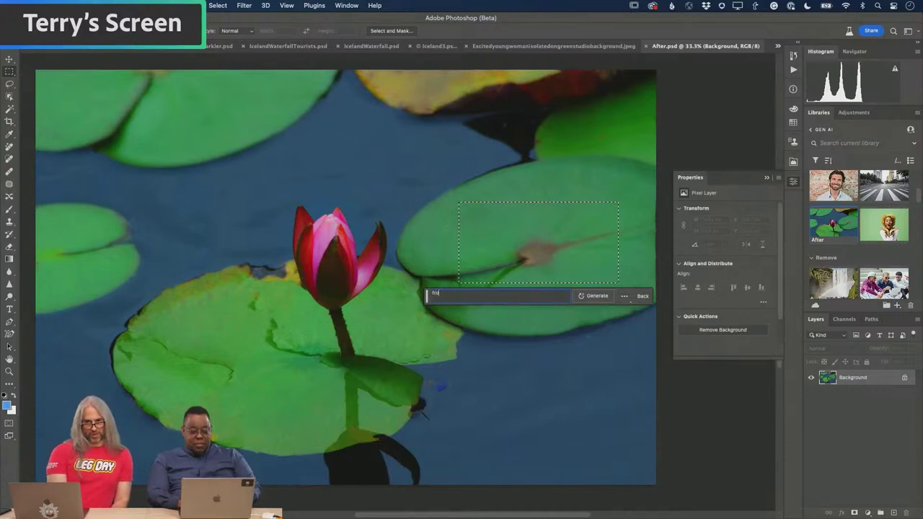
left_click(594, 296)
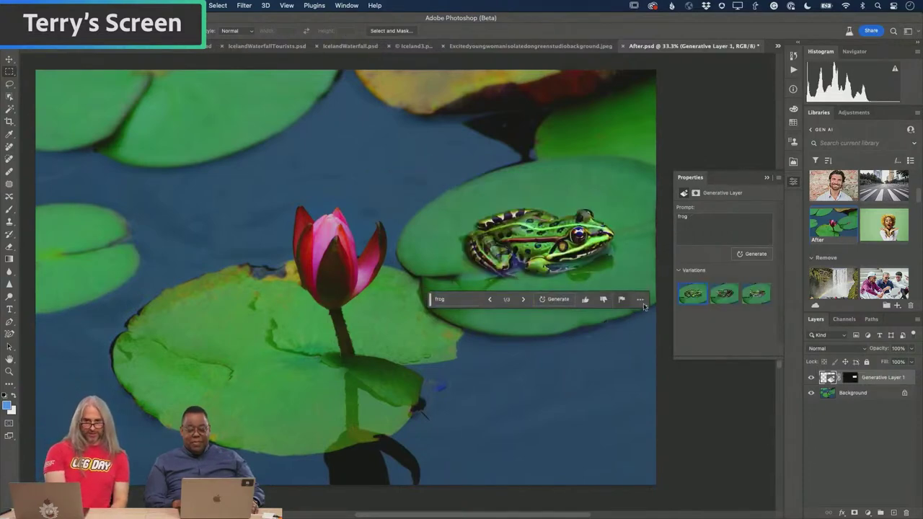
Compare the frog variations, generate three more, and keep the second one.
left_click(724, 293)
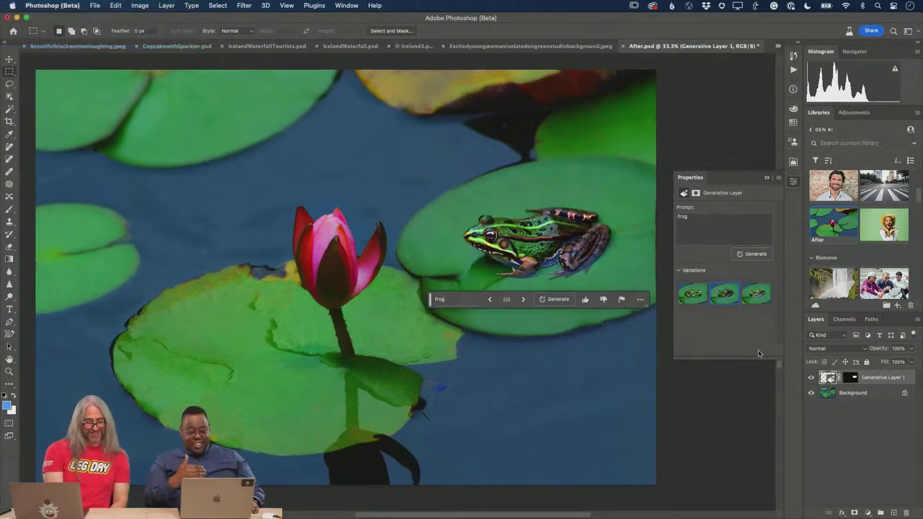
left_click(759, 301)
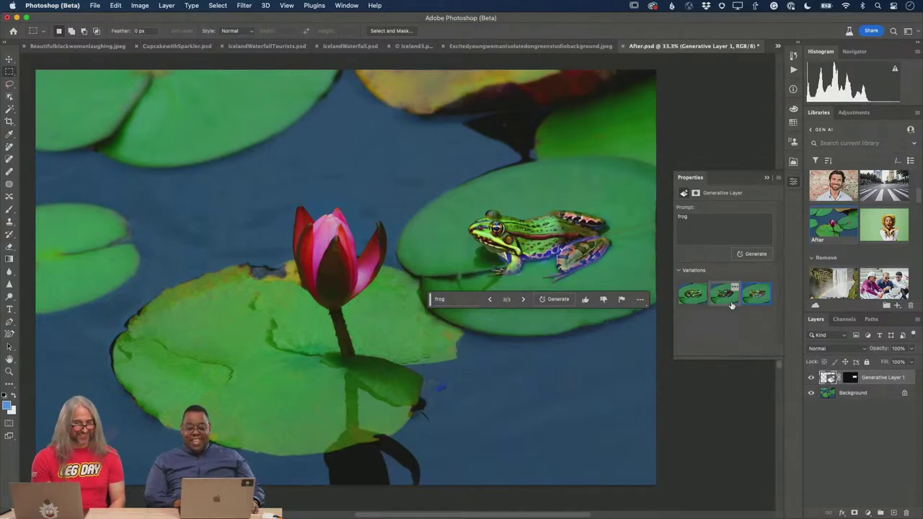
left_click(724, 293)
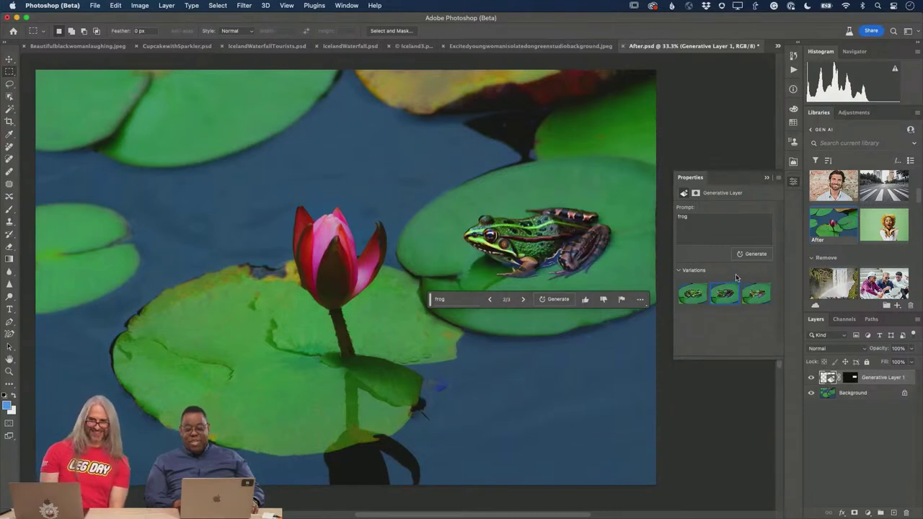
left_click(753, 254)
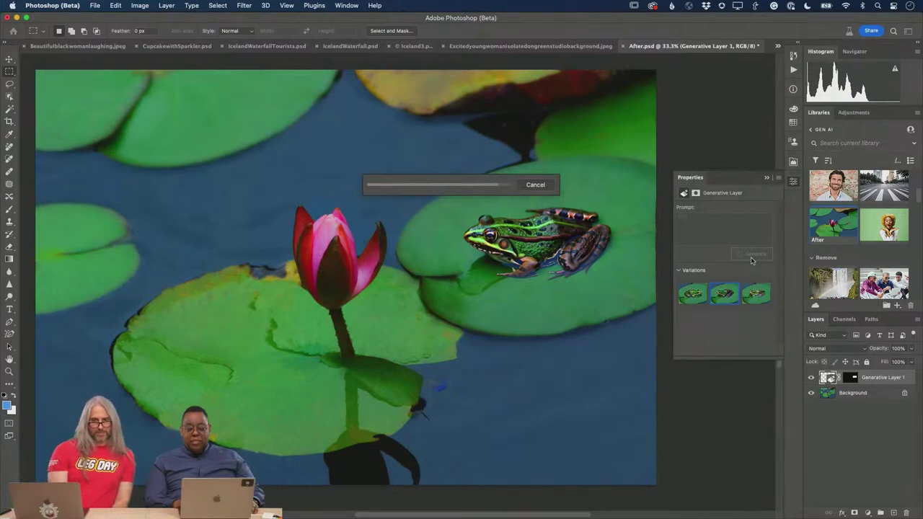
left_click(722, 299)
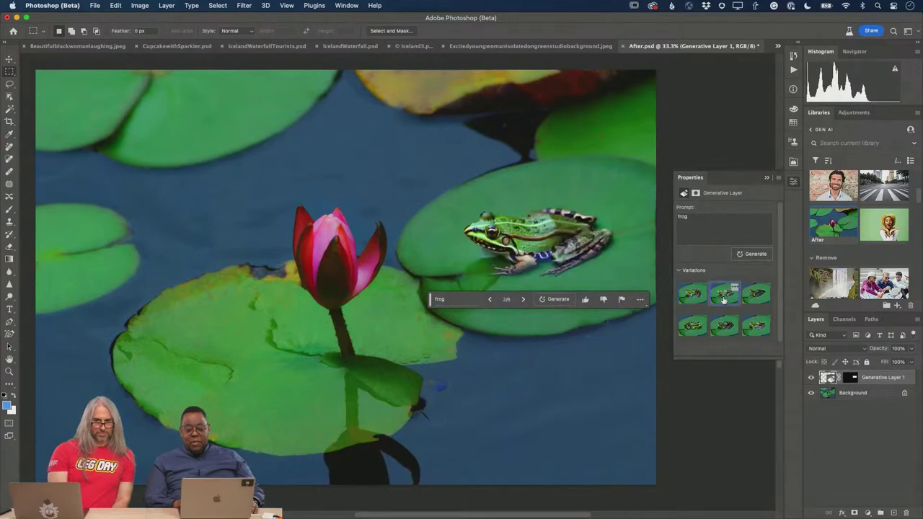
left_click(760, 299)
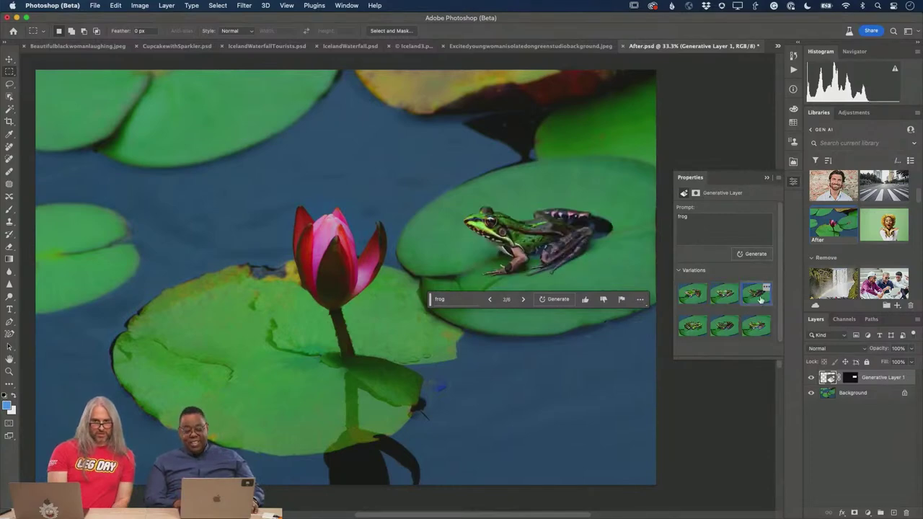
left_click(724, 300)
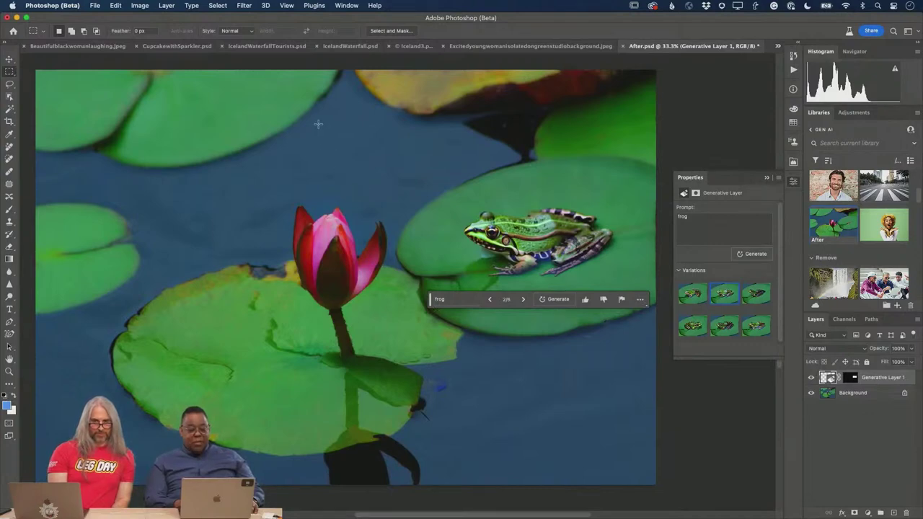
Lasso the water above the pink flower and generative-fill it with the prompt 'Frog'.
left_click_drag(318, 124, 432, 197)
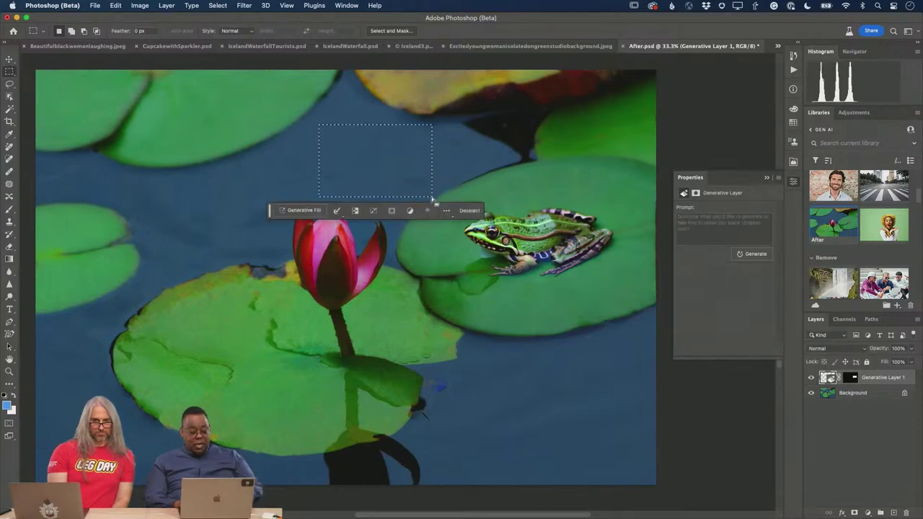
left_click(184, 140)
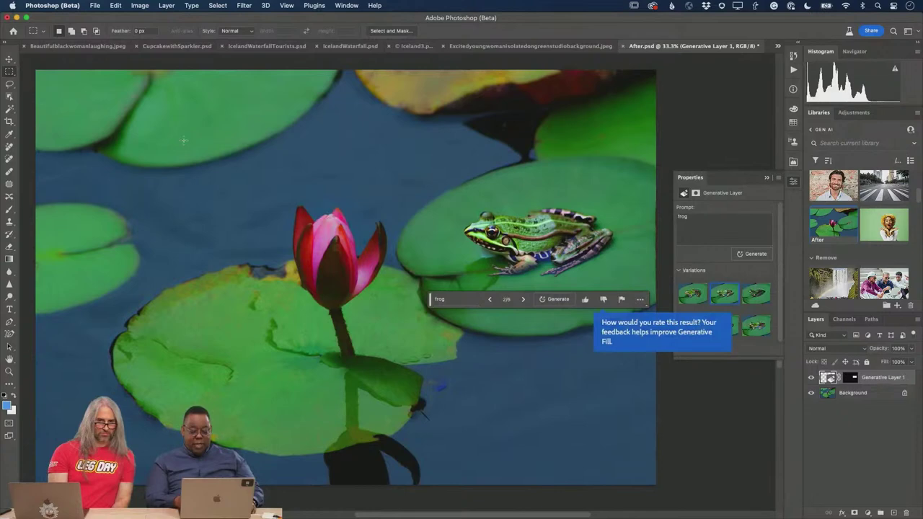
key("l")
mouse_move(341, 107)
left_mouse_down()
mouse_move(279, 164)
mouse_move(275, 188)
mouse_move(335, 202)
mouse_move(395, 200)
mouse_move(379, 180)
mouse_move(394, 176)
mouse_move(428, 193)
mouse_move(434, 158)
mouse_move(382, 113)
mouse_move(332, 110)
left_mouse_up()
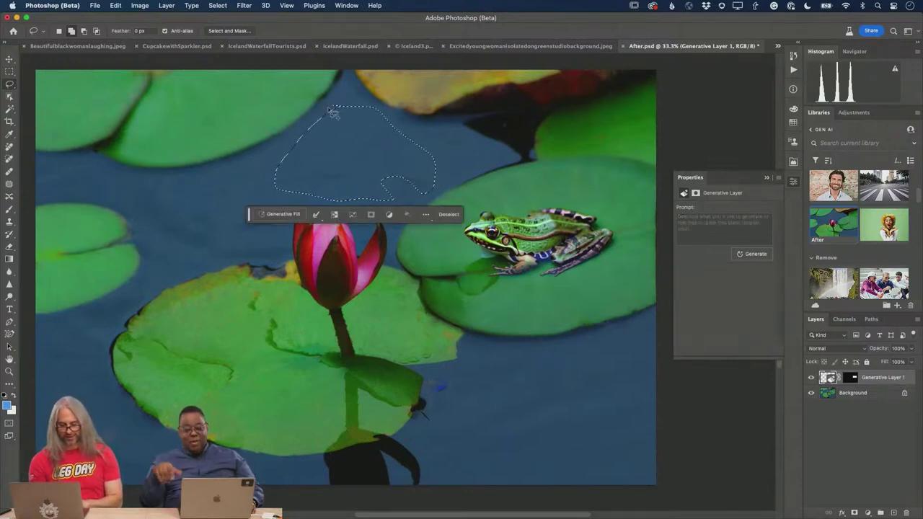
left_click(283, 214)
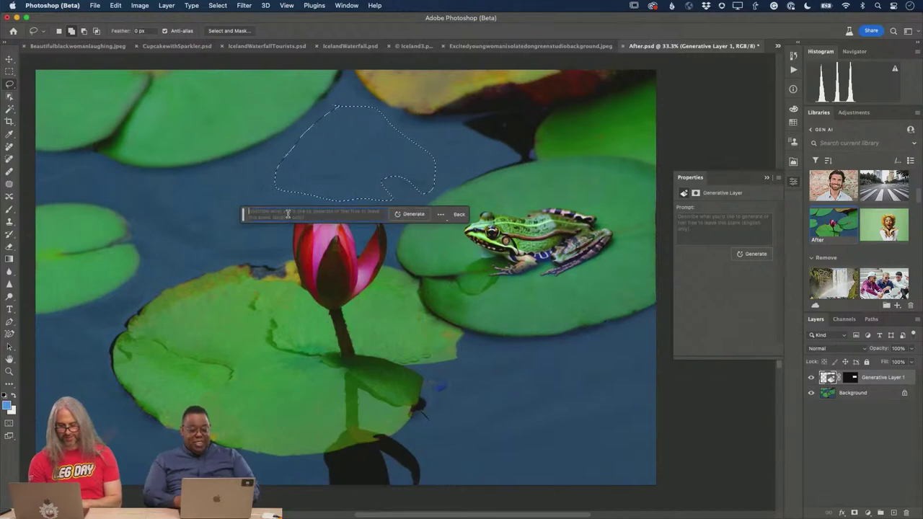
type("Fro")
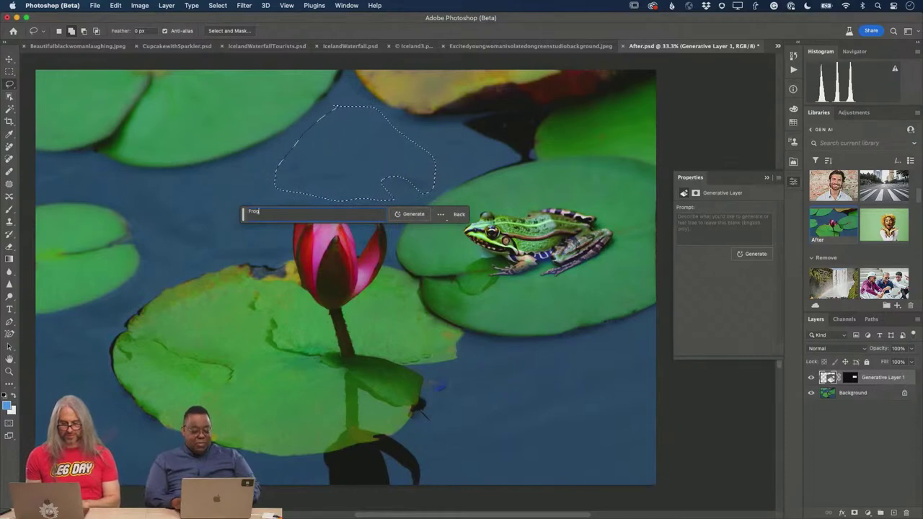
type("g")
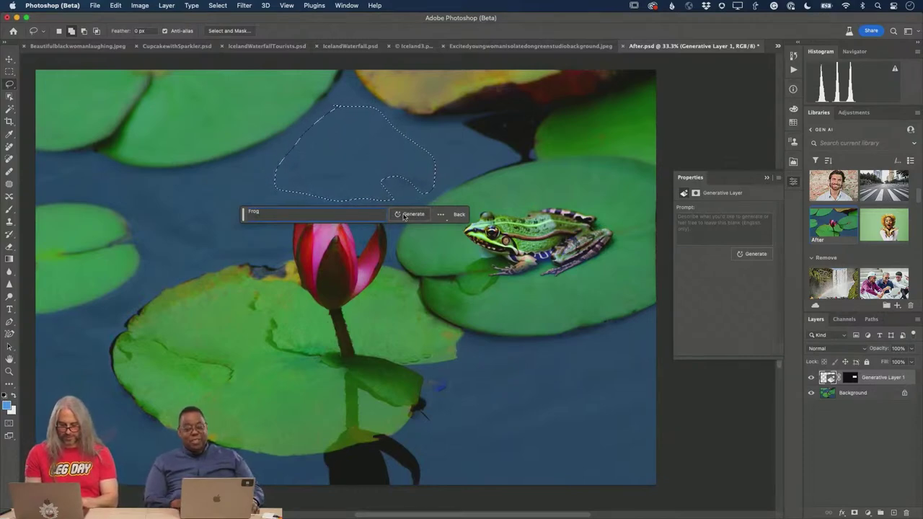
left_click(408, 214)
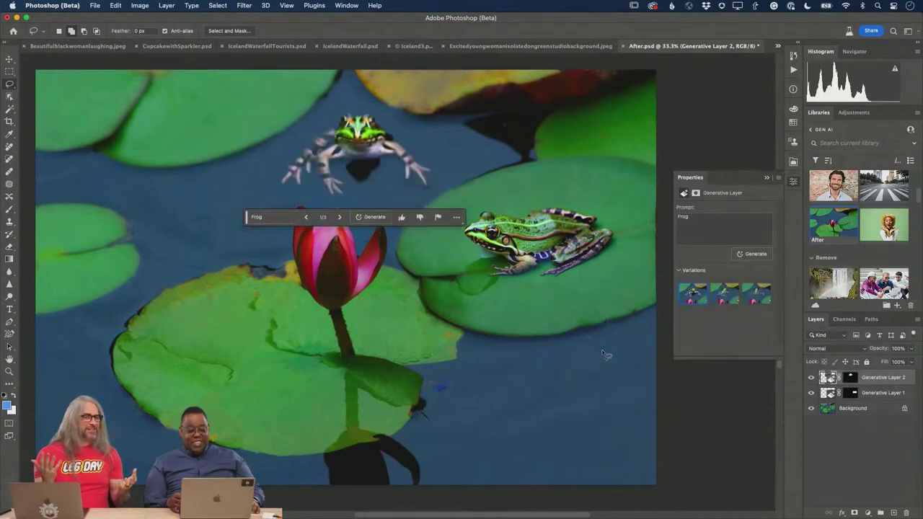
Preview the new frog's variations, then regenerate with the prompt 'Frog coming out of the water'.
left_click(724, 299)
left_click(756, 301)
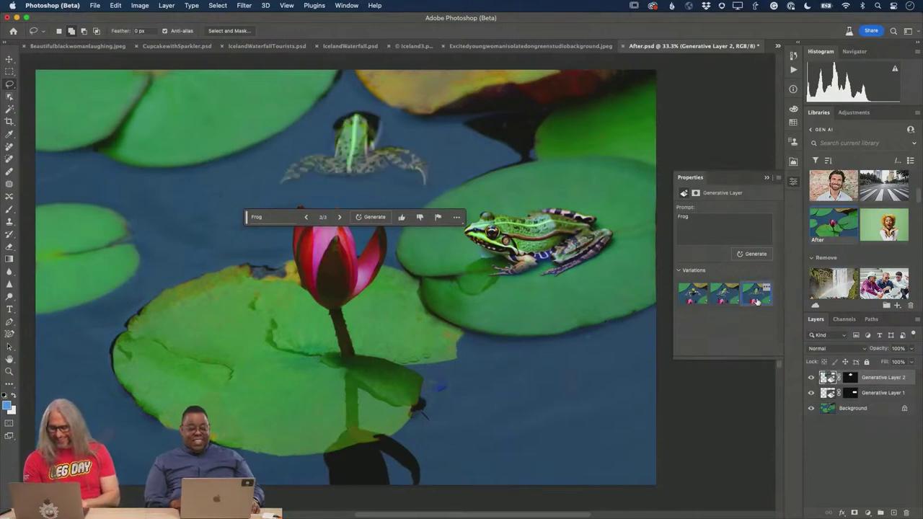
left_click(695, 301)
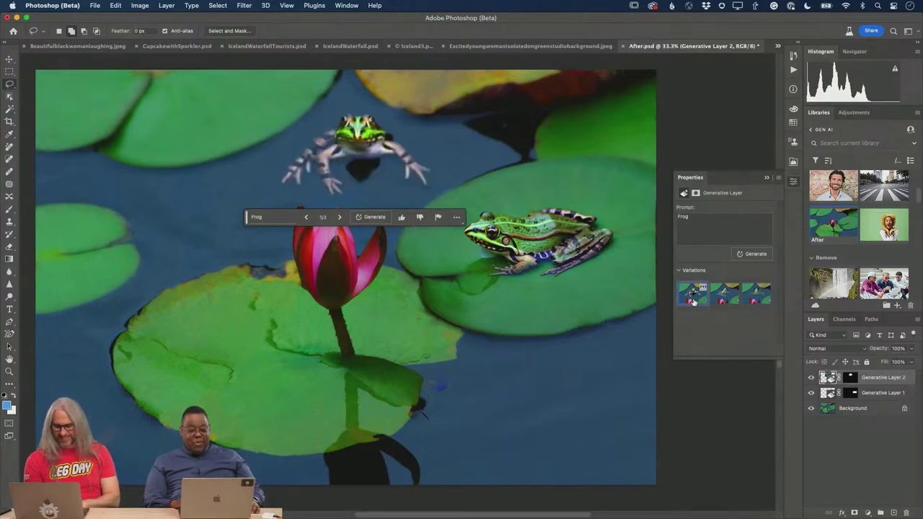
left_click(702, 219)
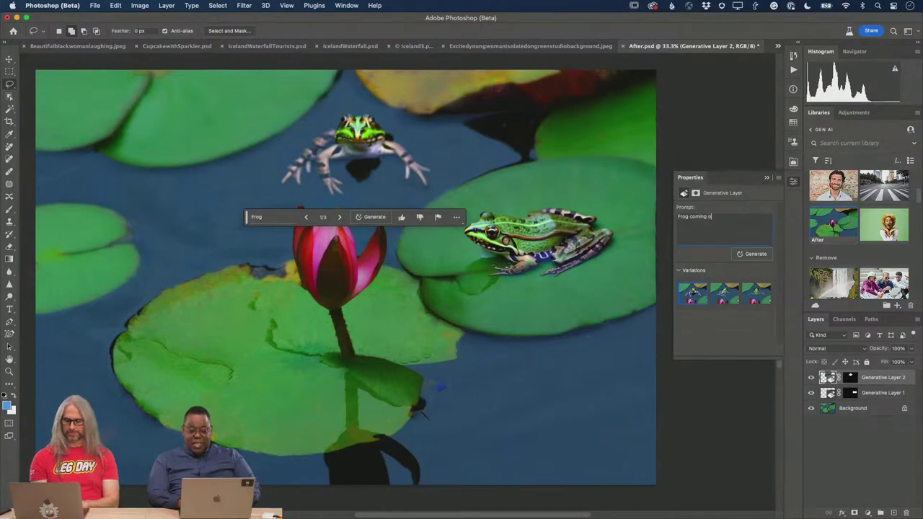
type("coming out of the water")
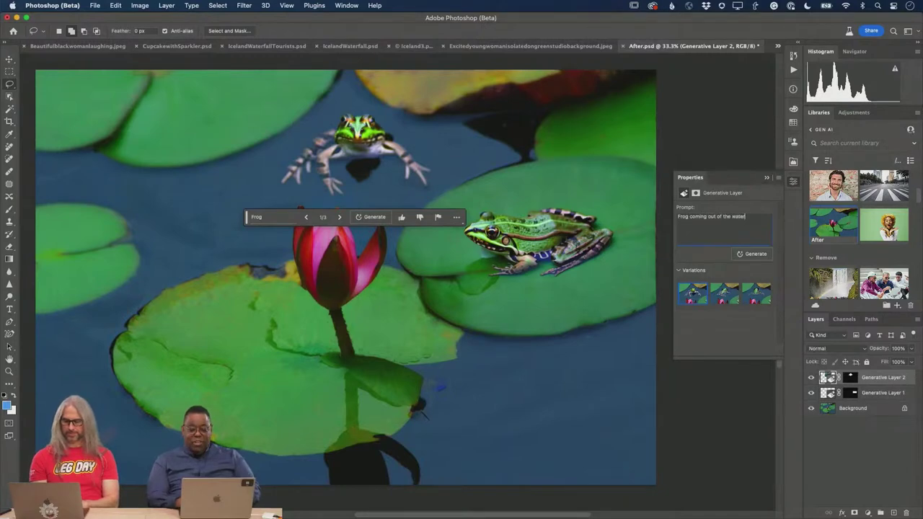
left_click(754, 255)
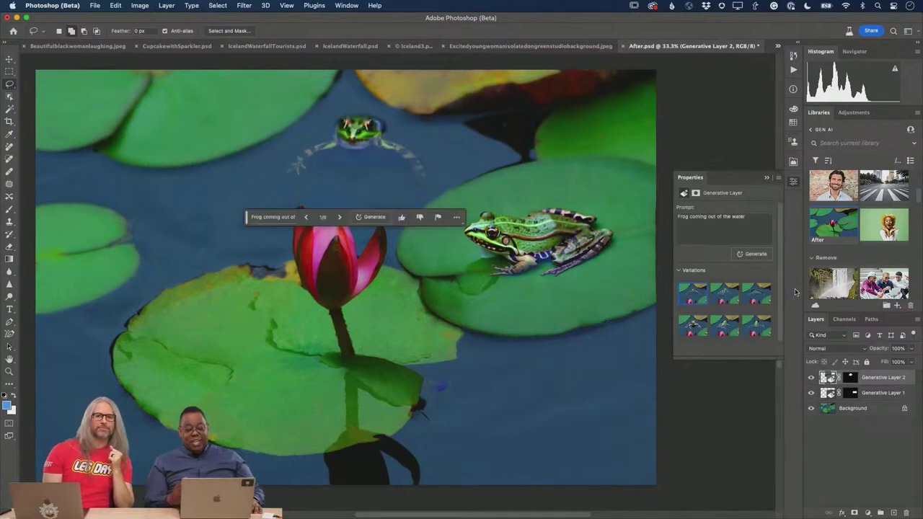
Preview the frog variations, rate the third as poor, and delete the unwanted ones.
left_click(725, 303)
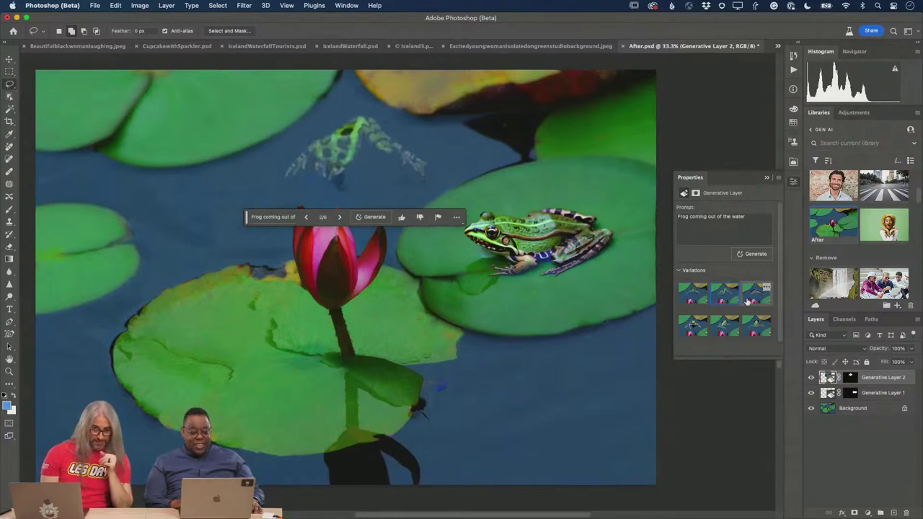
left_click(753, 299)
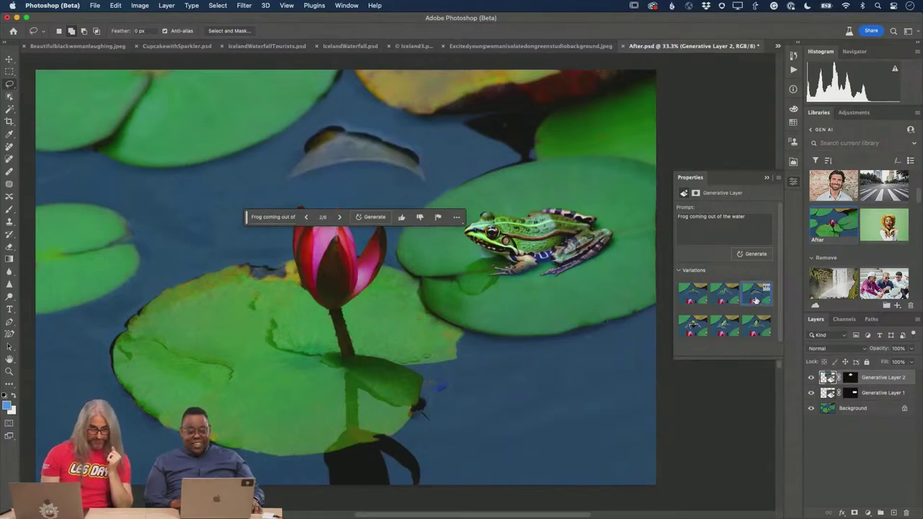
left_click(765, 288)
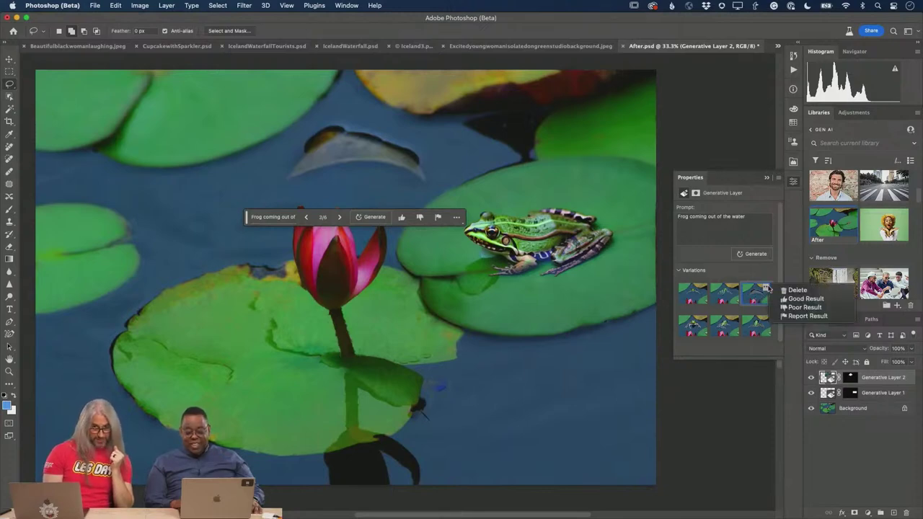
left_click(785, 308)
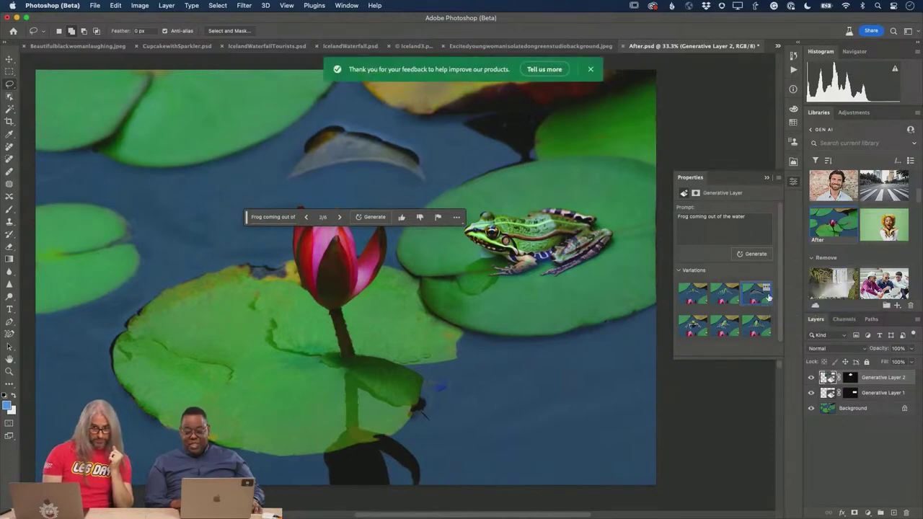
left_click(764, 290)
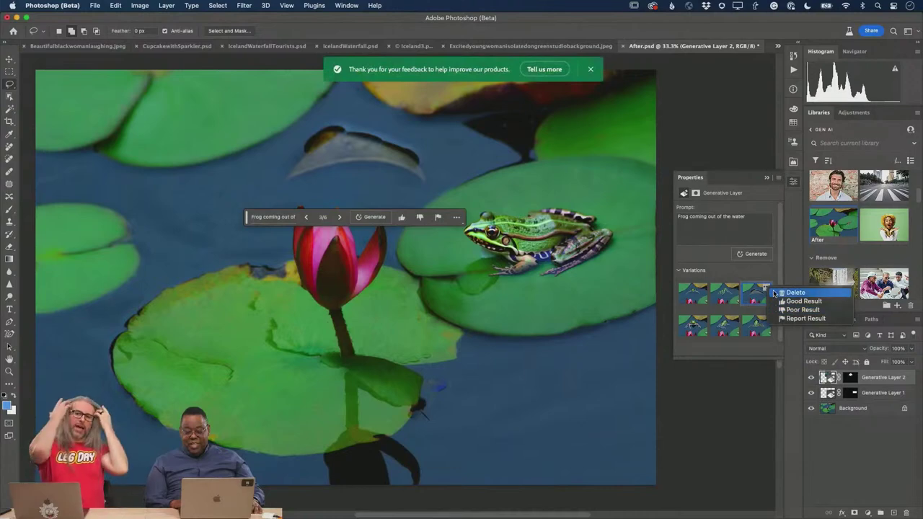
left_click(775, 292)
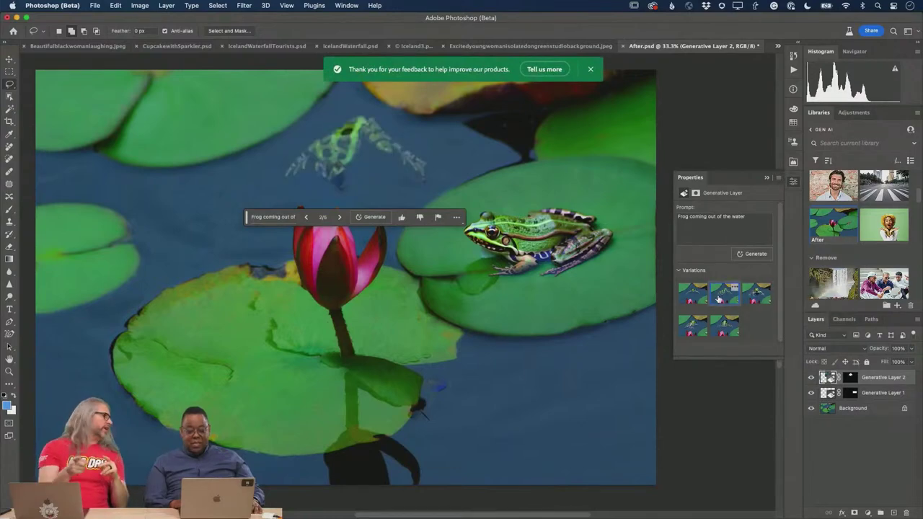
left_click(733, 289)
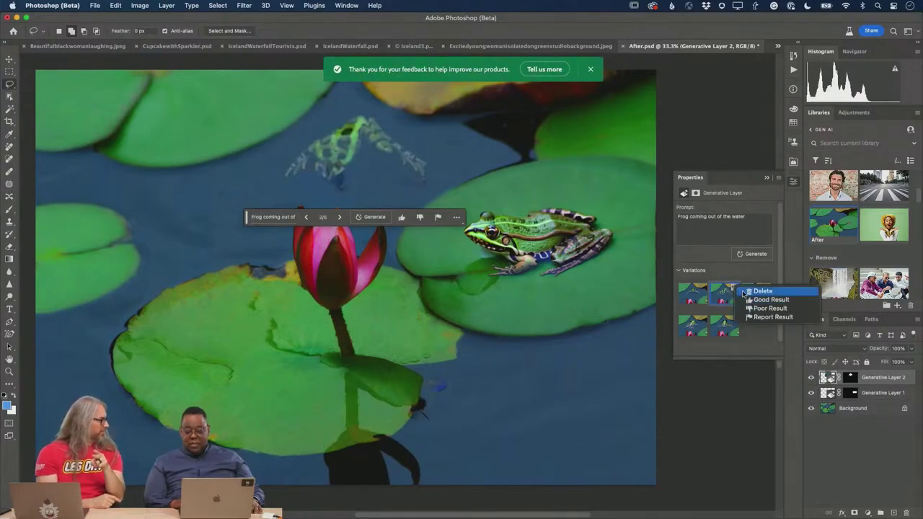
key("Escape")
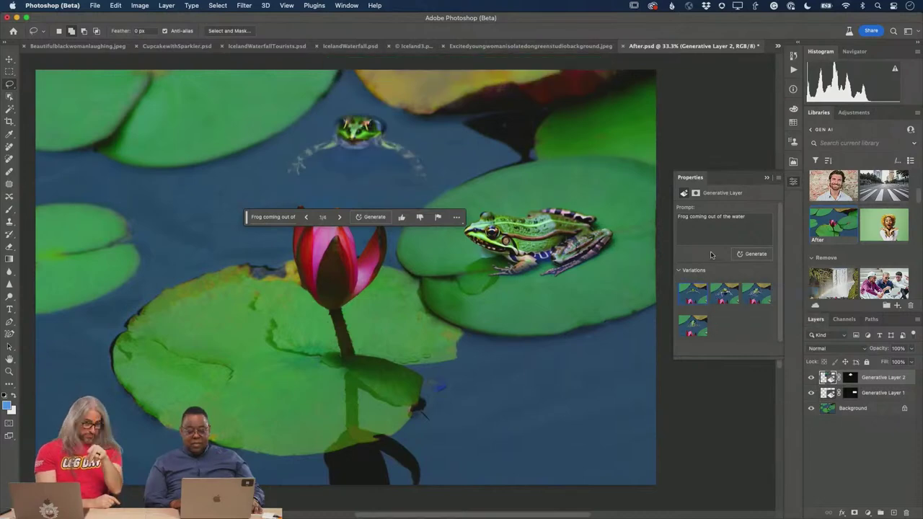
Generate three more frog variations, compare them, and rate the current result as good.
left_click(753, 254)
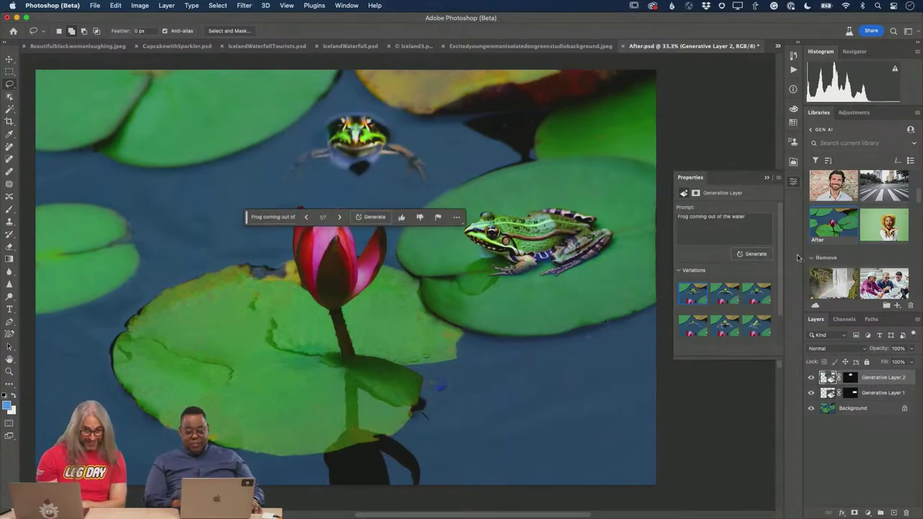
left_click(728, 303)
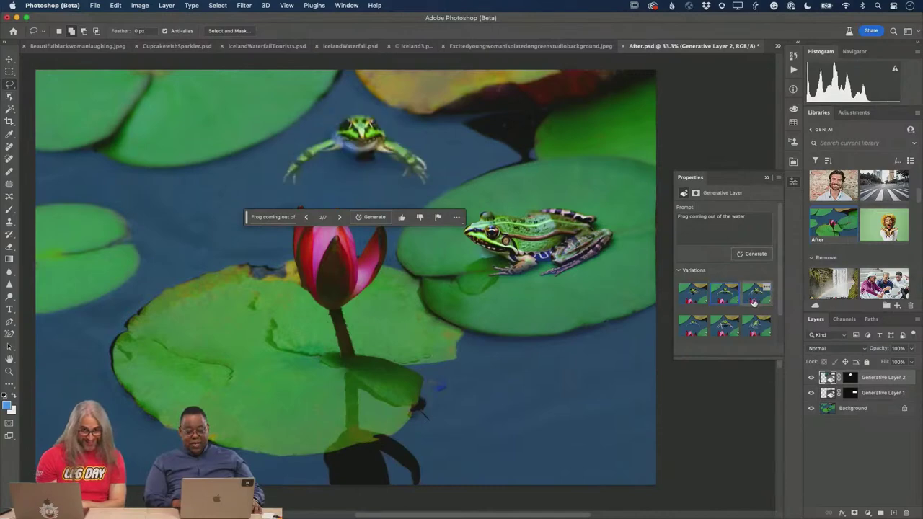
left_click(753, 302)
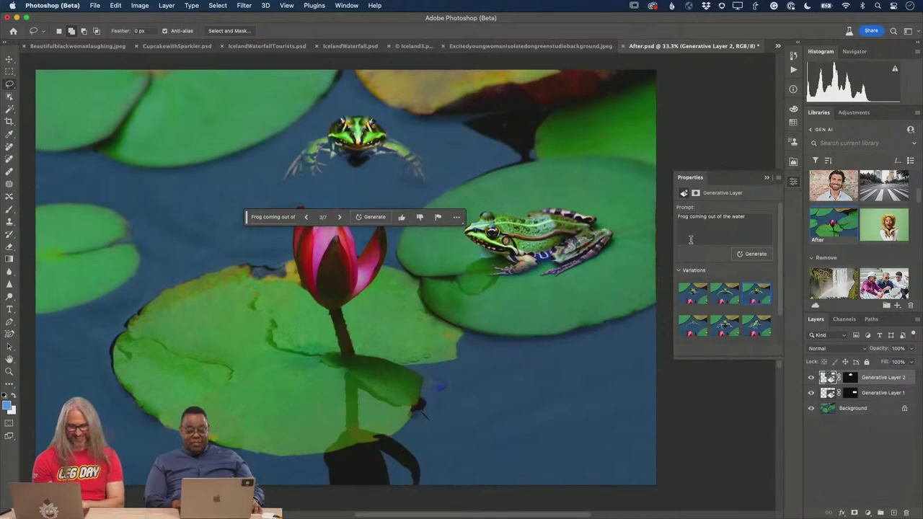
left_click(401, 219)
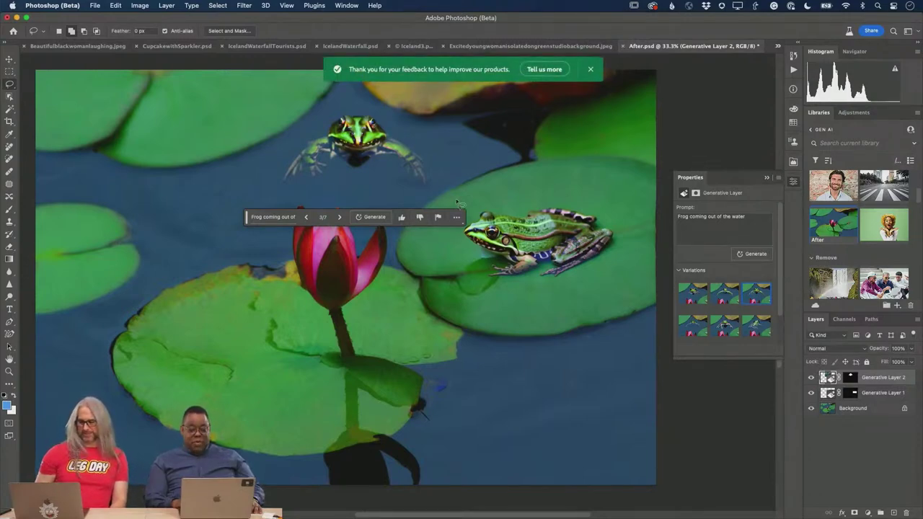
left_click(729, 303)
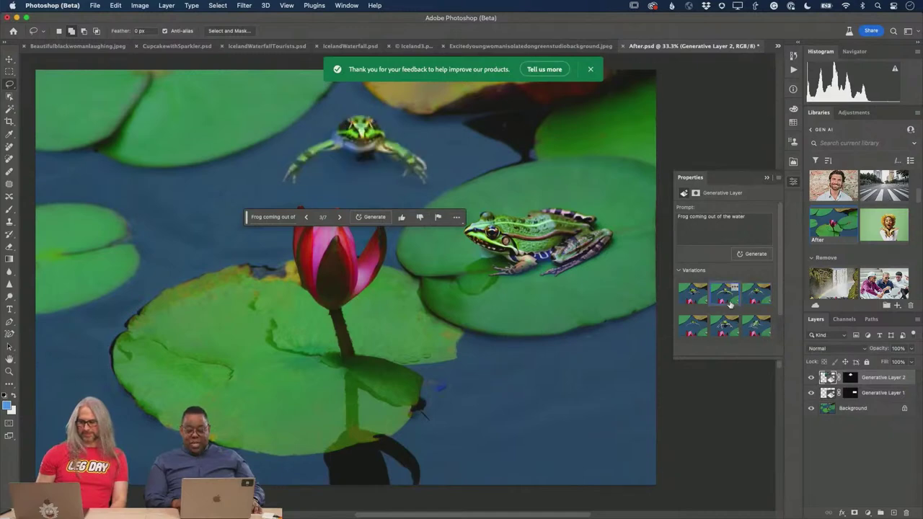
left_click(753, 296)
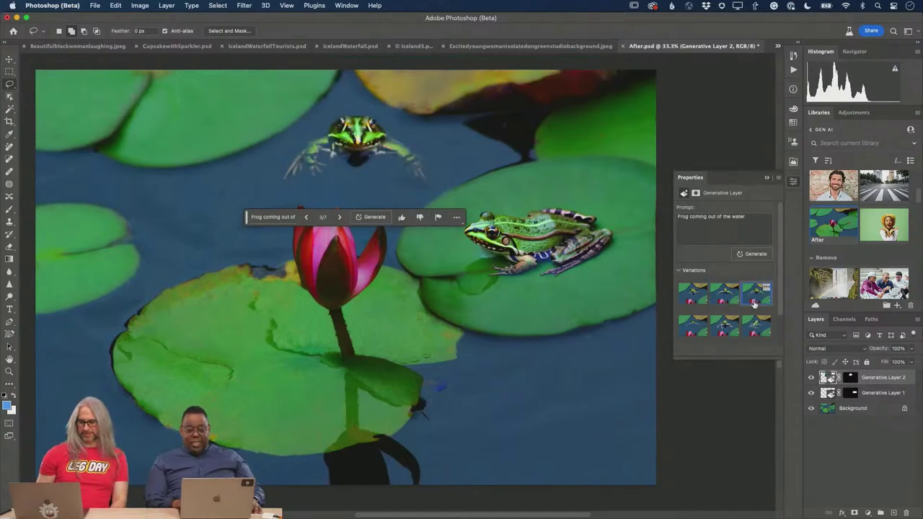
left_click(696, 303)
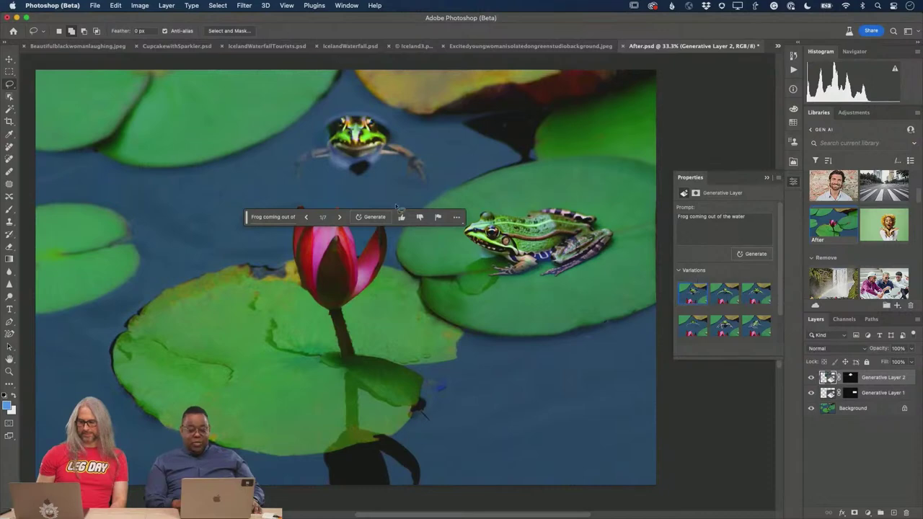
Mark the first variation as good, dismiss the feedback form, and open Bus from Libraries.
left_click(702, 288)
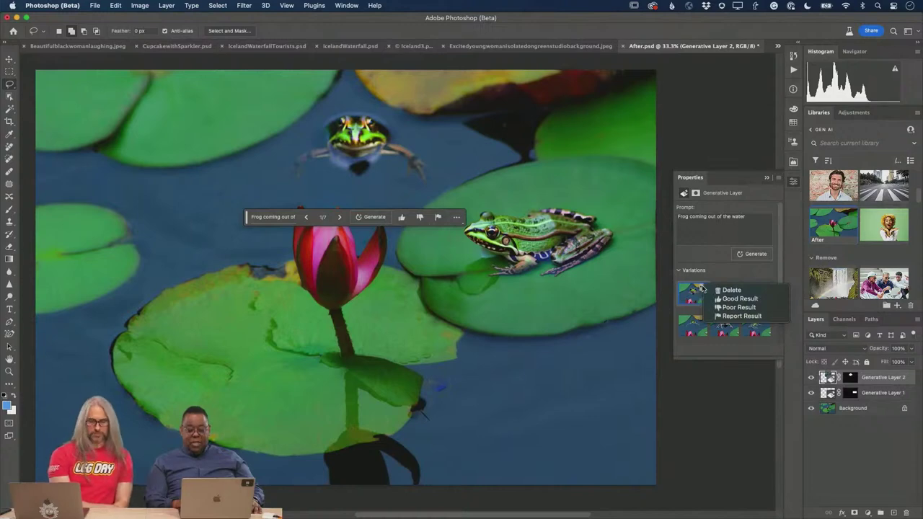
left_click(735, 298)
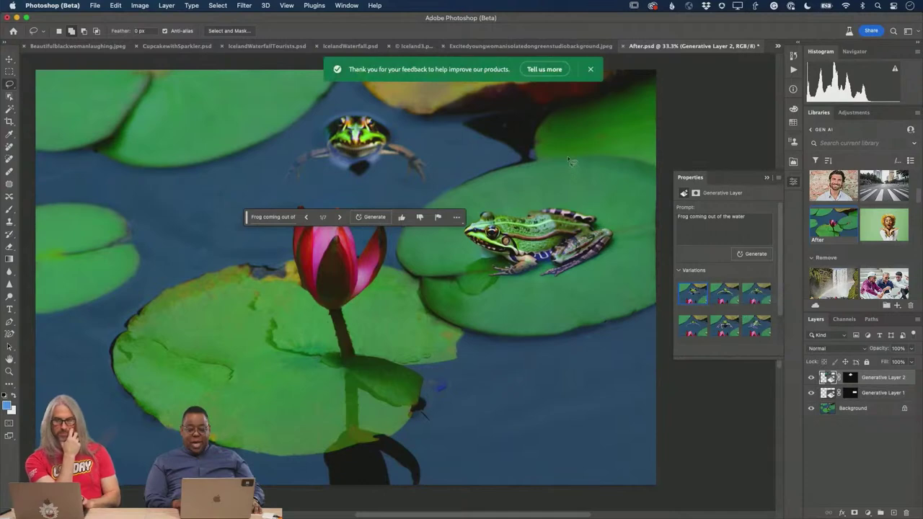
left_click(543, 70)
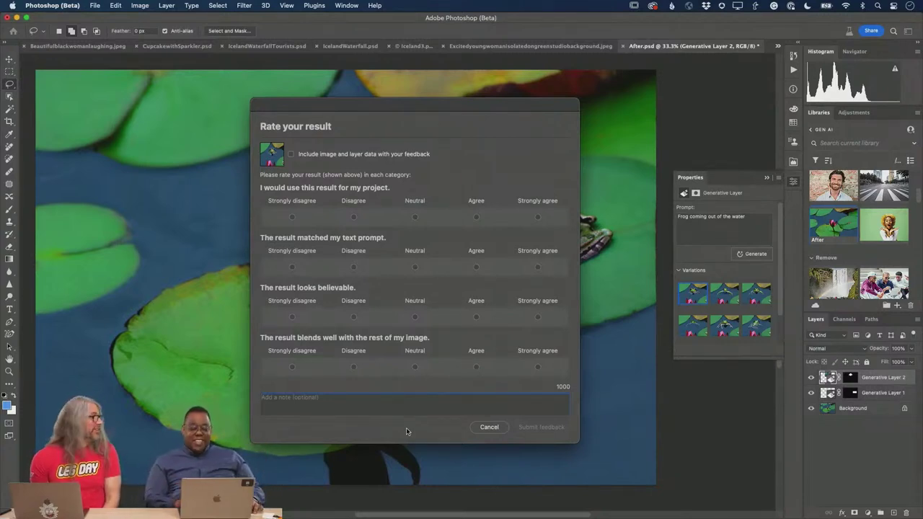
left_click(490, 427)
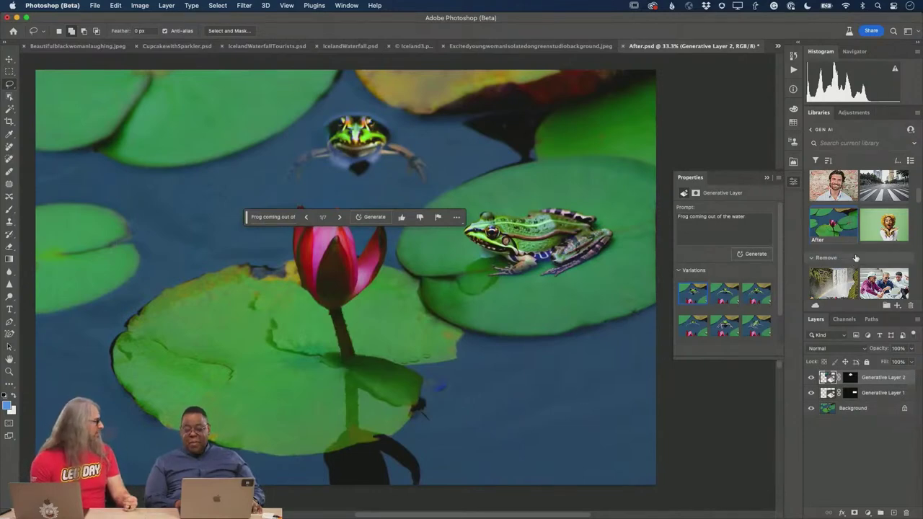
double_click(885, 189)
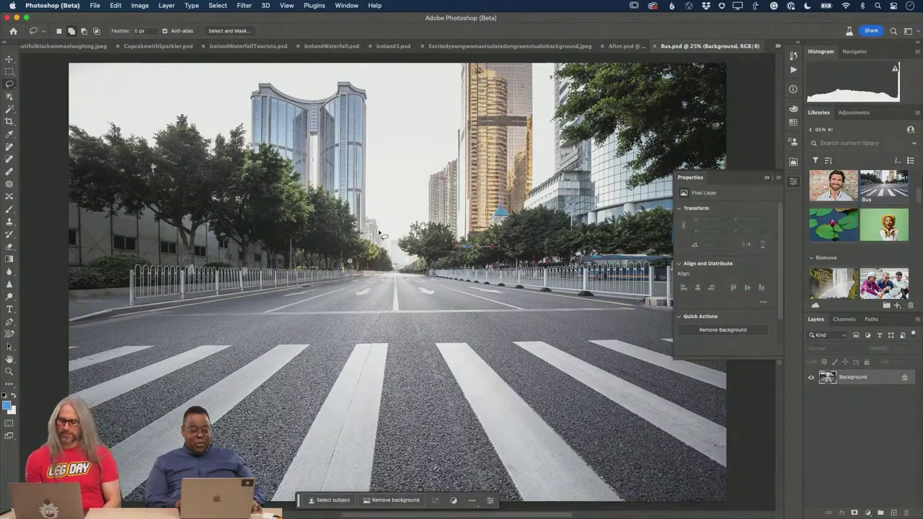
Marquee-select the middle of the road and generative-fill it with the prompt 'school bus'.
left_click(10, 71)
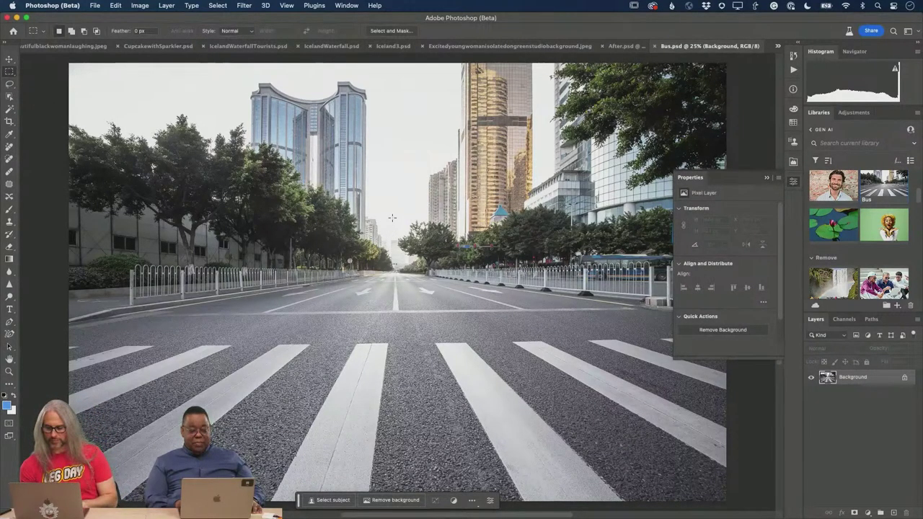
left_click_drag(393, 216, 477, 335)
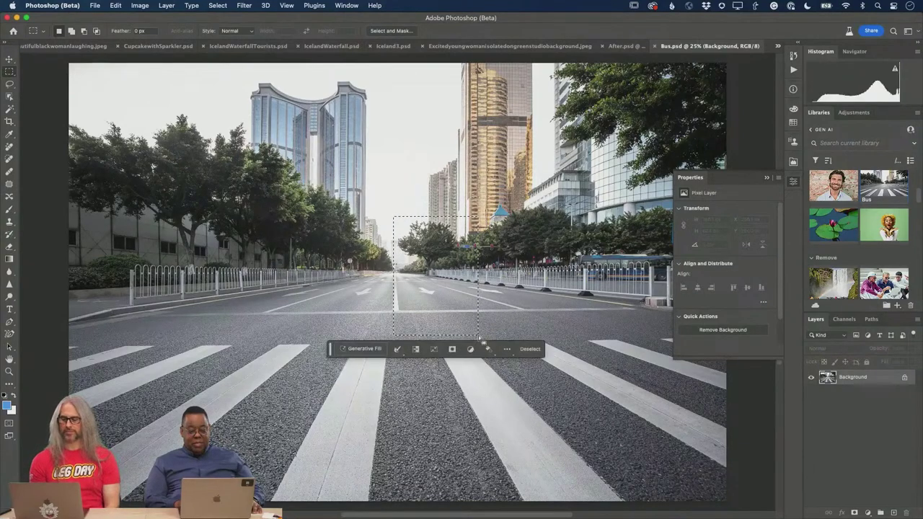
left_click(360, 350)
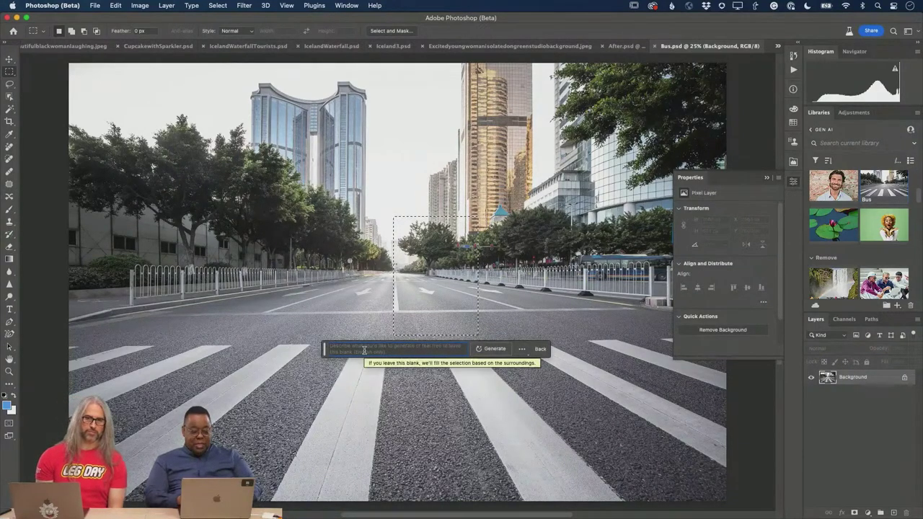
type("s")
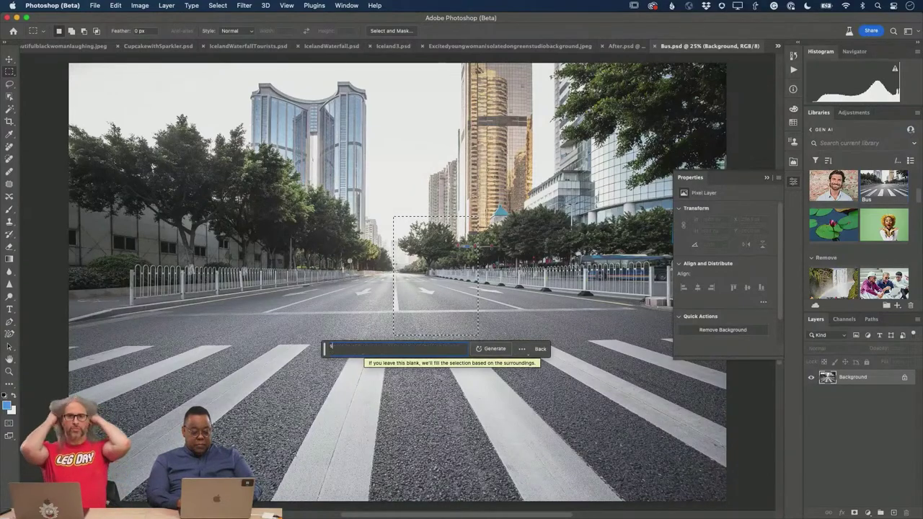
type("ch")
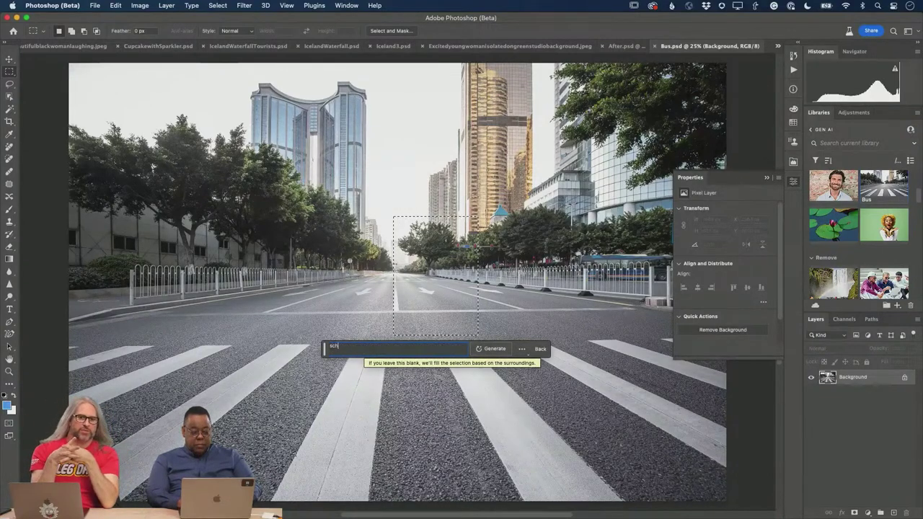
type("ool buss")
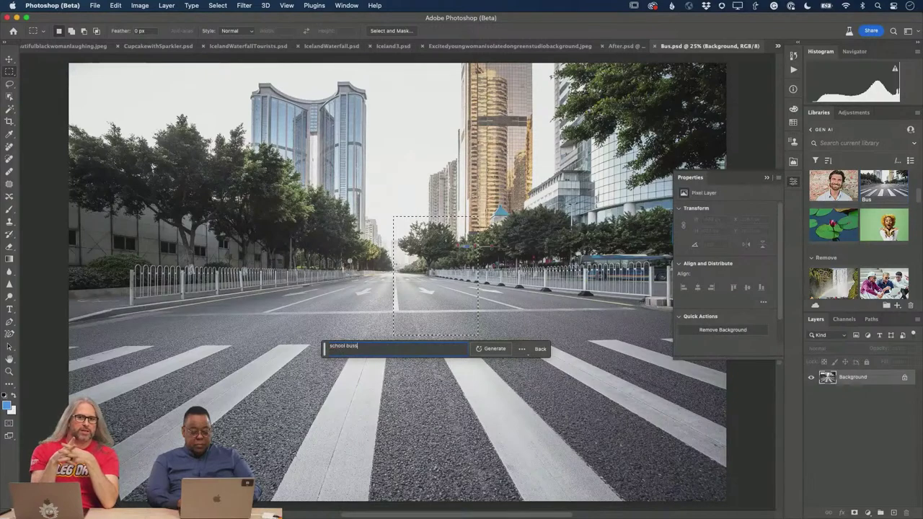
key("BackSpace")
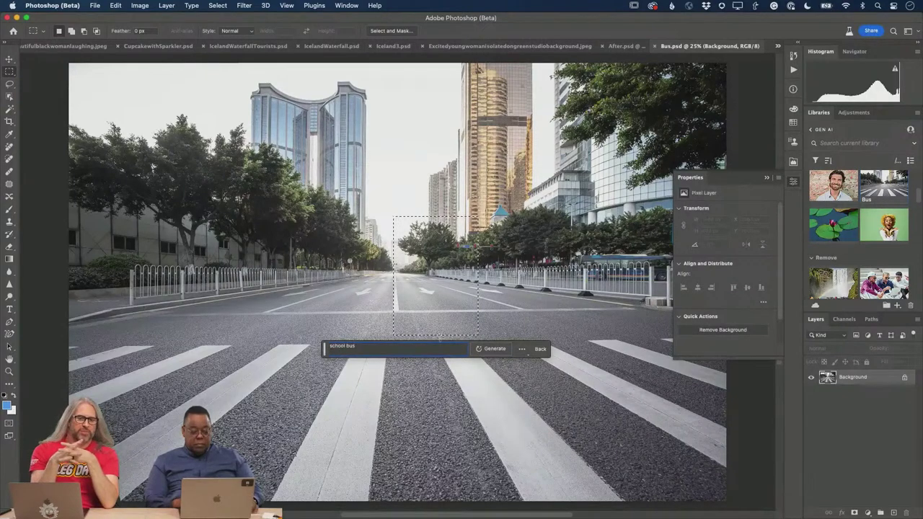
left_click(495, 350)
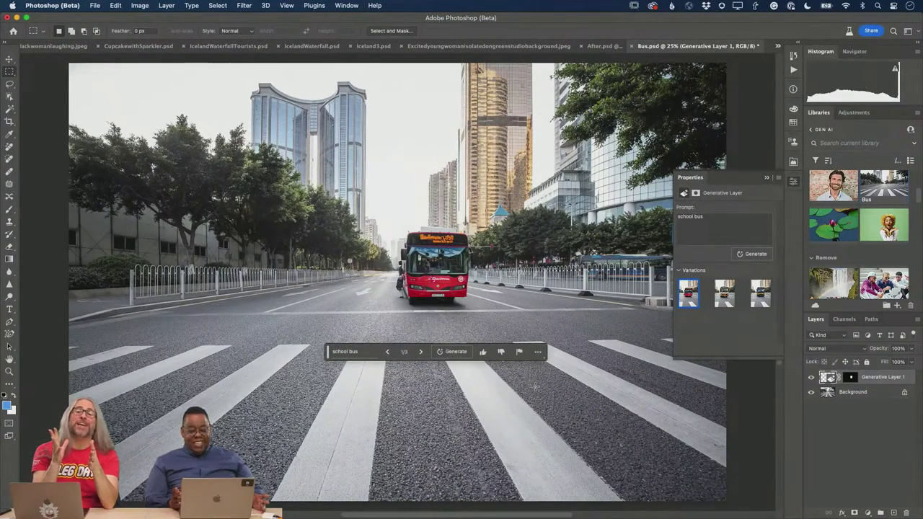
Zoom in to inspect the generated bus, then zoom back out to the whole street.
key("z")
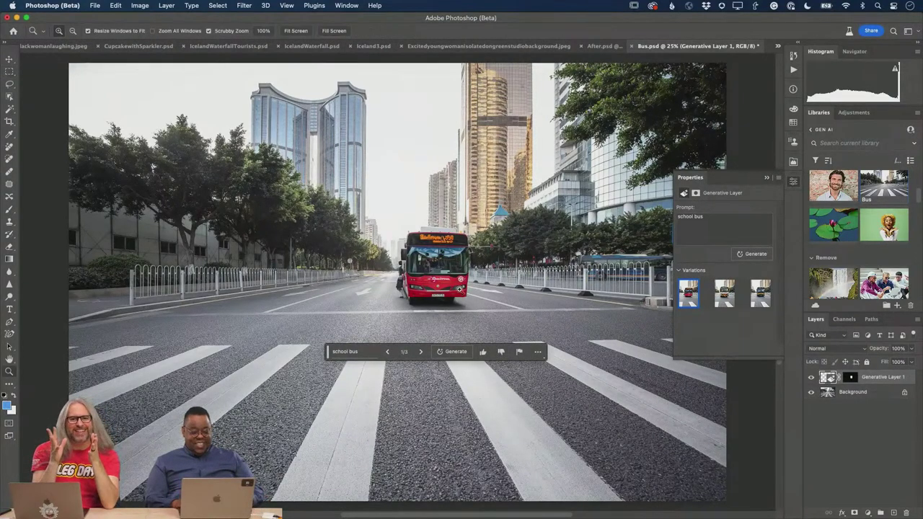
left_click_drag(460, 288, 514, 327)
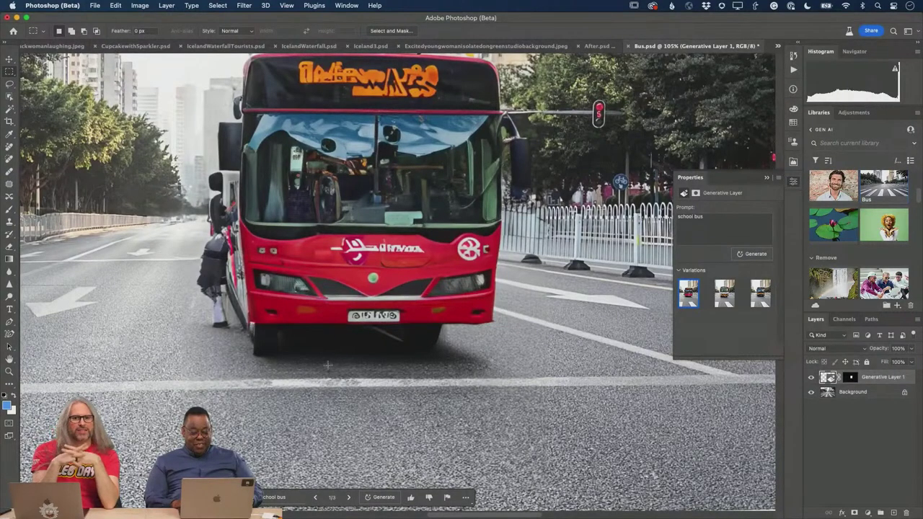
key("z")
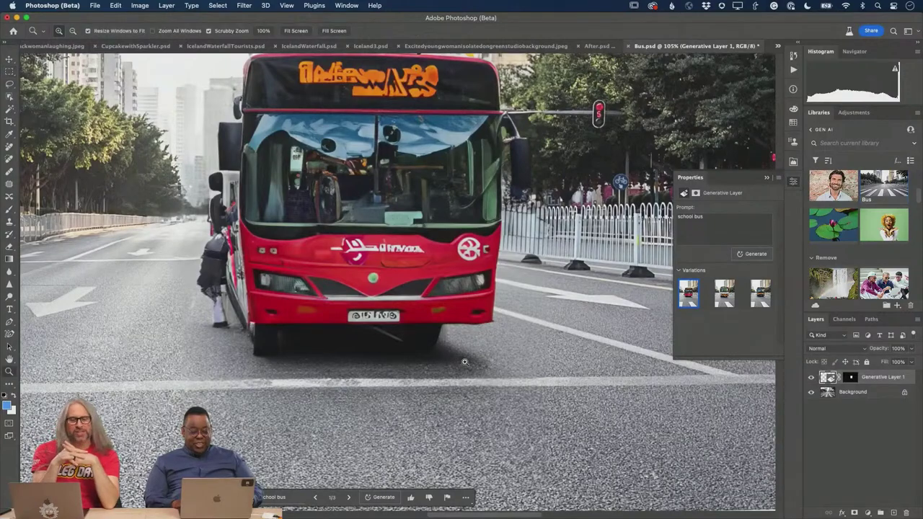
left_click_drag(445, 361, 421, 350)
key("m")
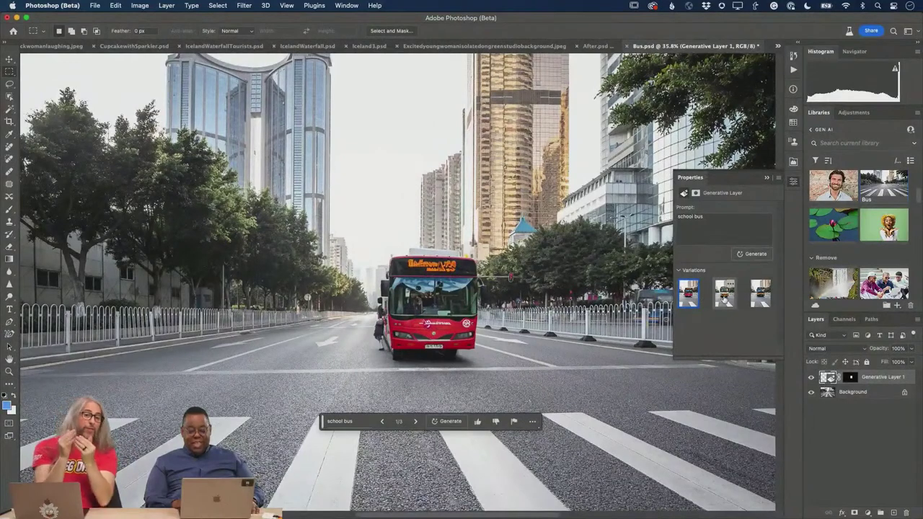
Switch to the orange third bus variation and toggle Generative Layer 1 to compare with the original.
left_click(724, 295)
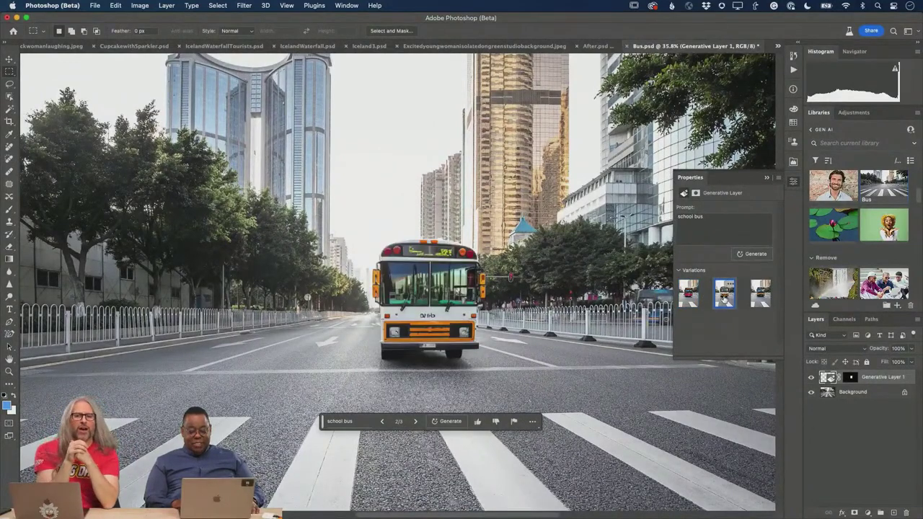
left_click(760, 294)
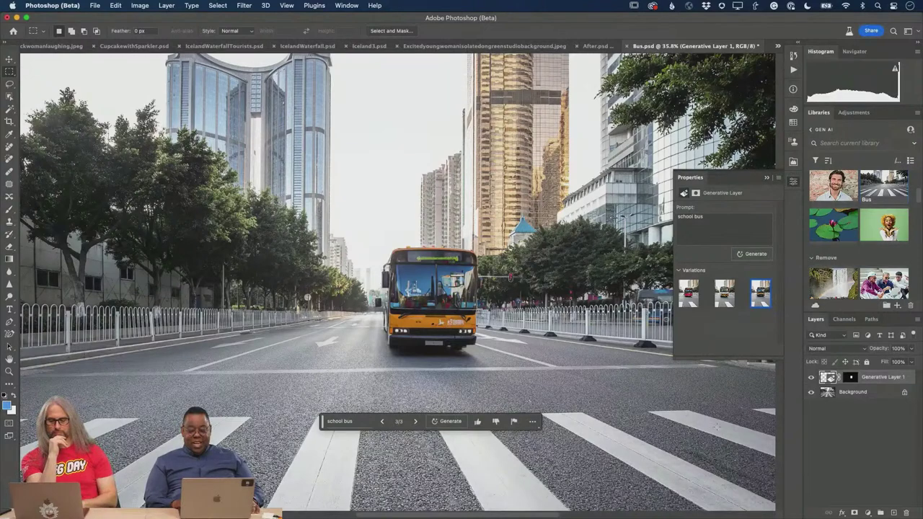
left_click(811, 376)
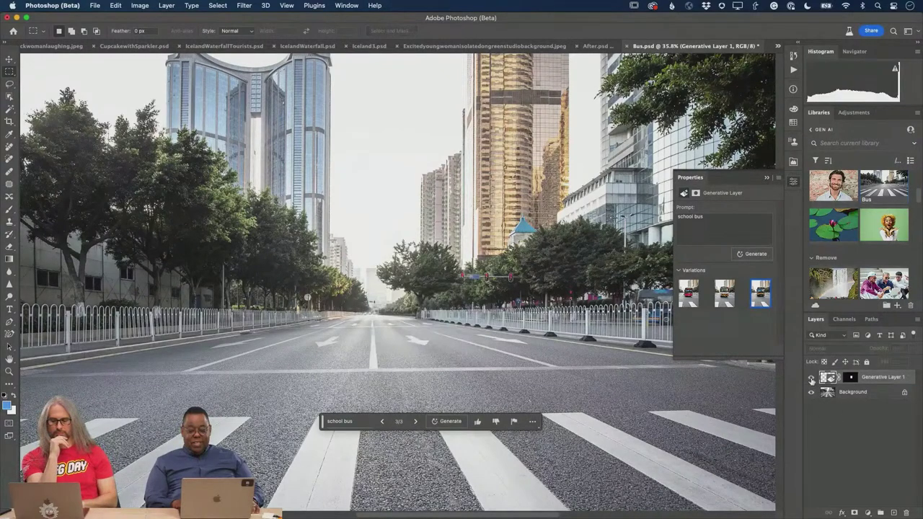
left_click(810, 377)
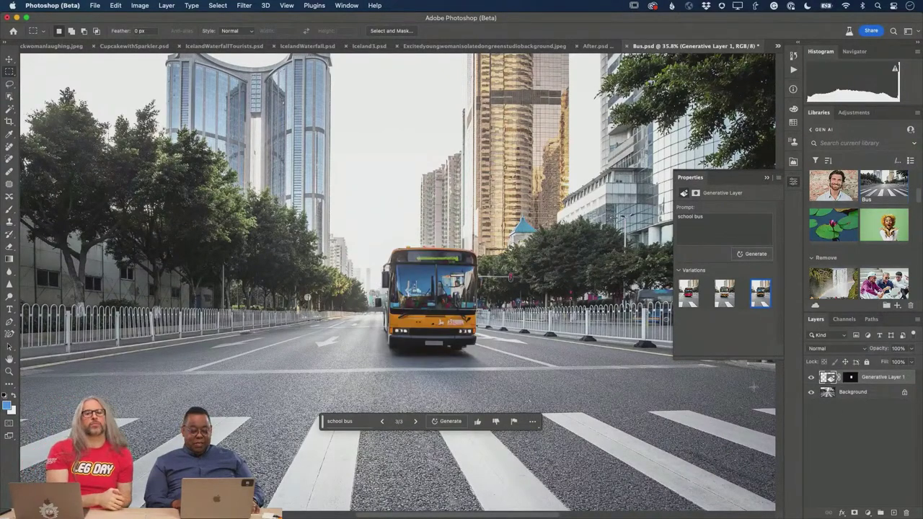
left_click(811, 377)
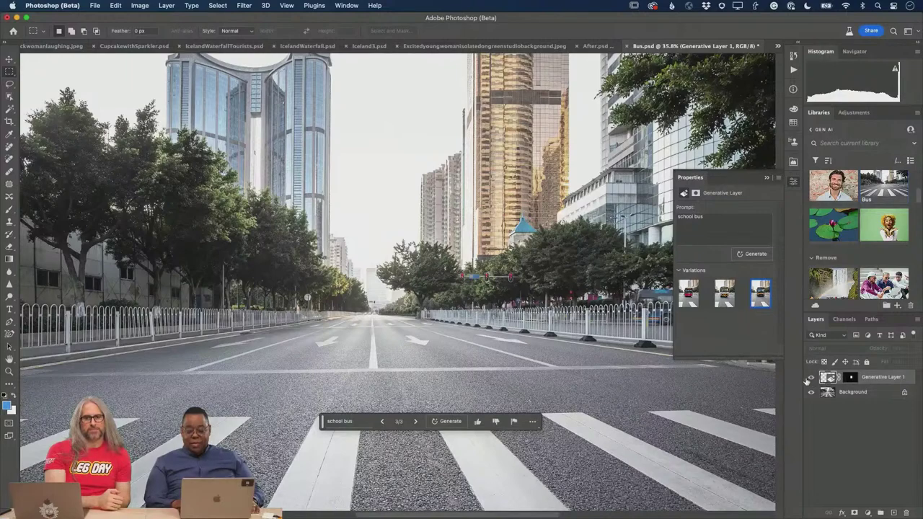
left_click(810, 377)
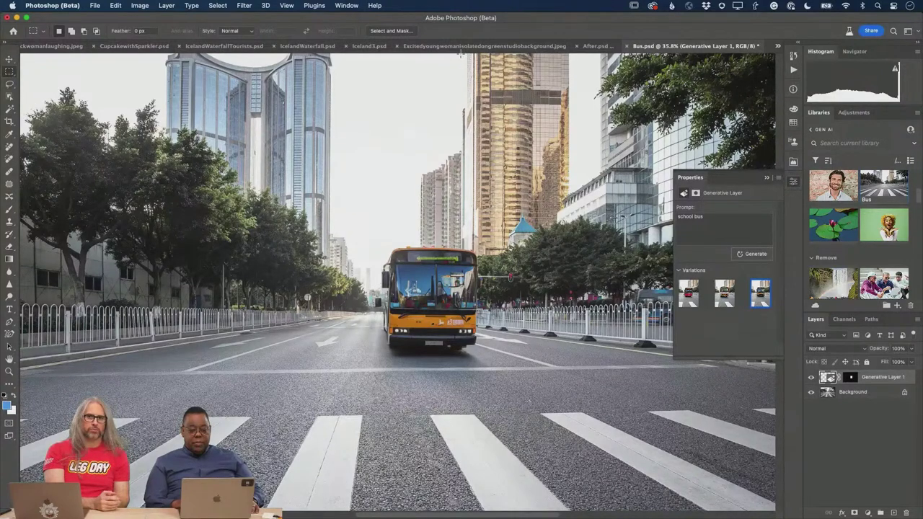
Select the gold tower behind the bus and generative-fill it with the prompt 'school house'.
left_click_drag(461, 55, 572, 275)
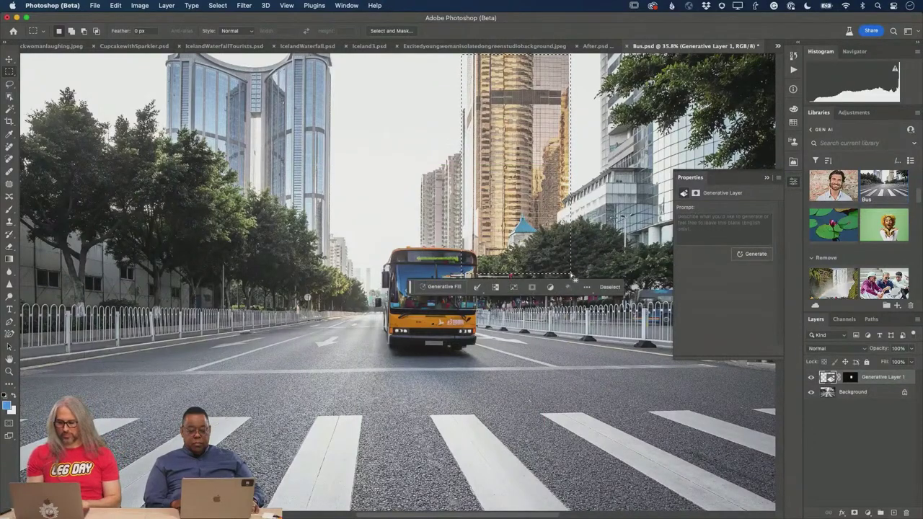
left_click(443, 287)
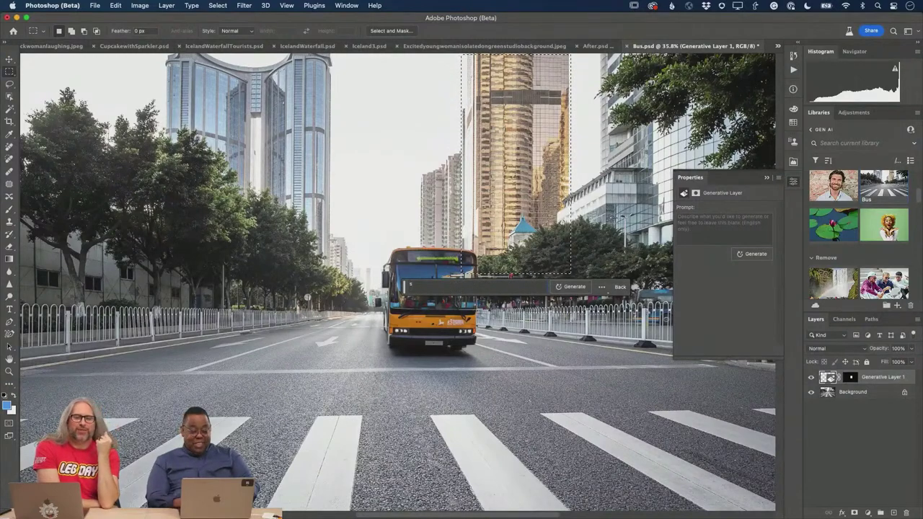
type("schoo")
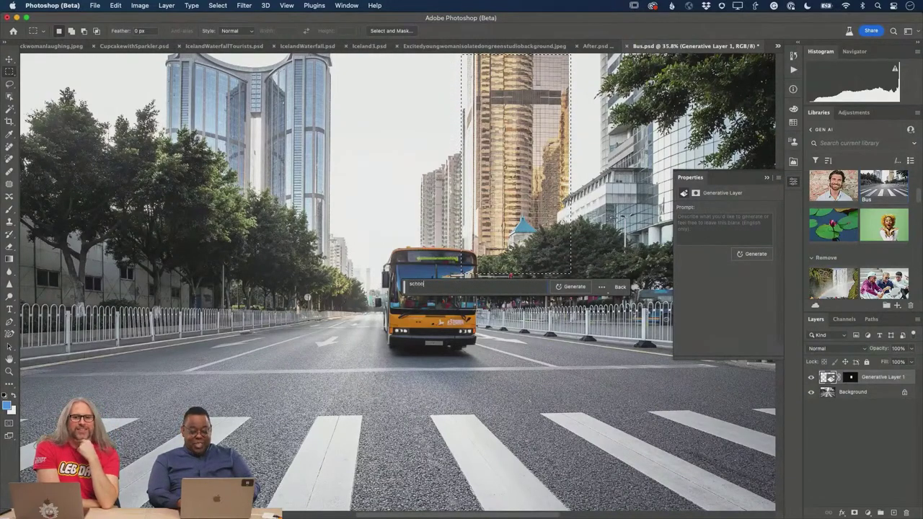
type("l house")
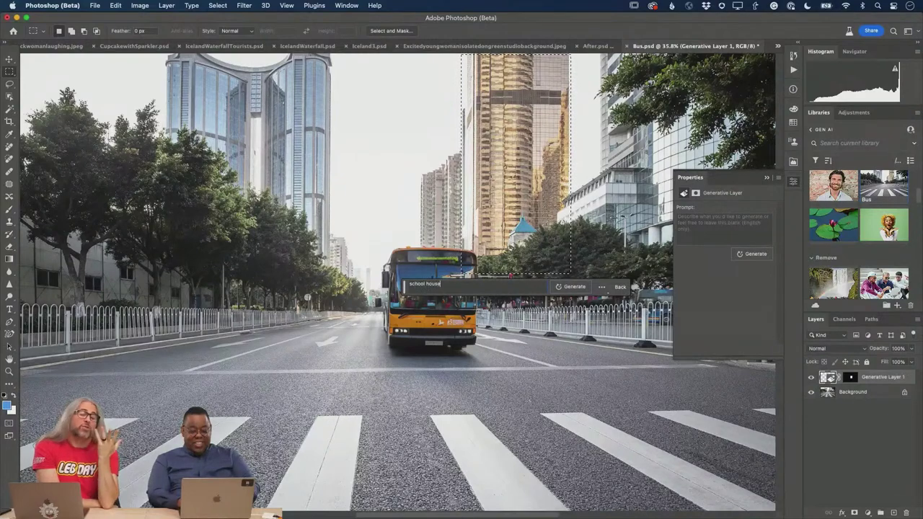
left_click(575, 289)
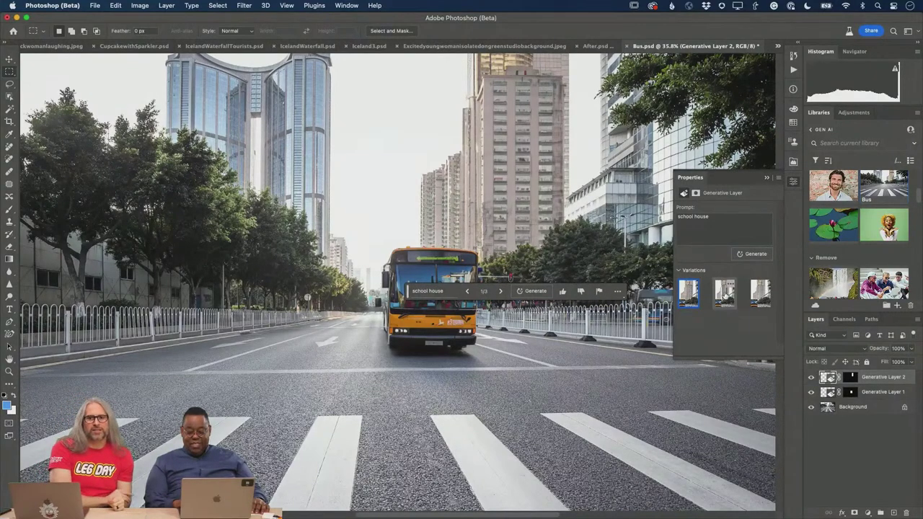
Compare the three building variations and settle on the first, a pale high-rise.
left_click(725, 292)
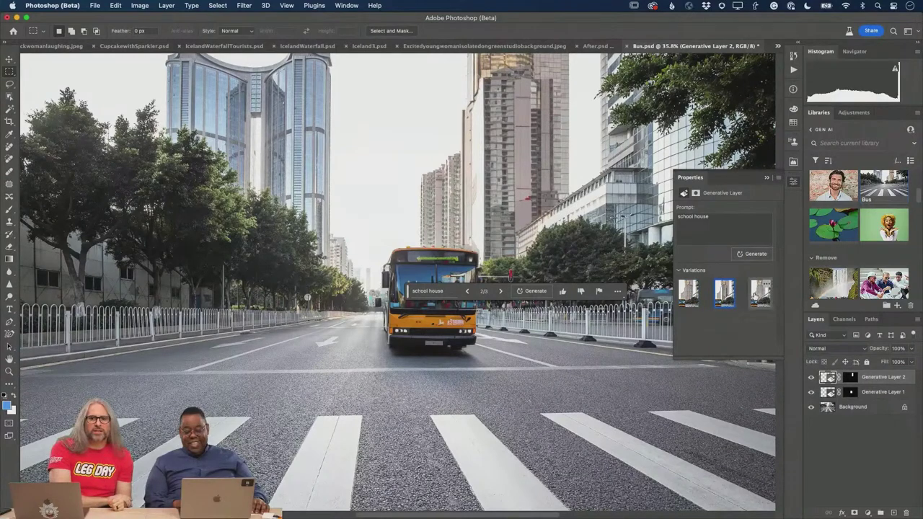
left_click(756, 295)
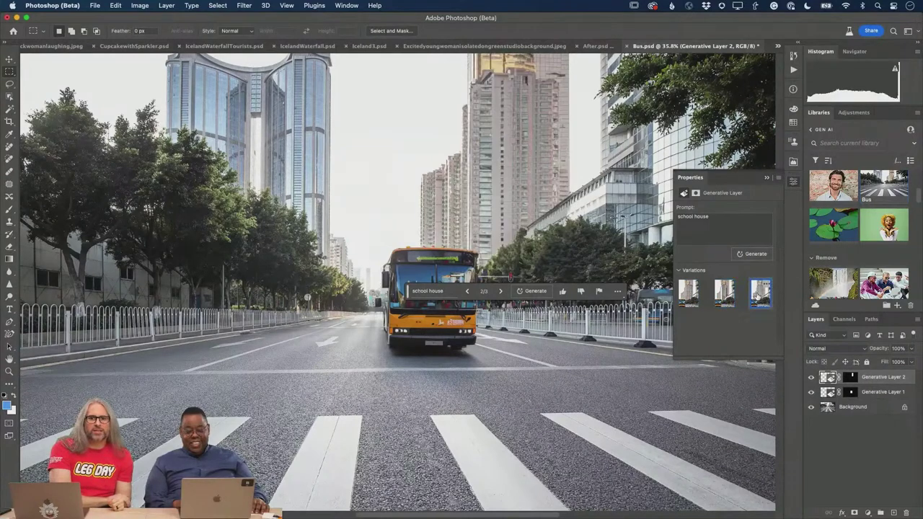
left_click(725, 298)
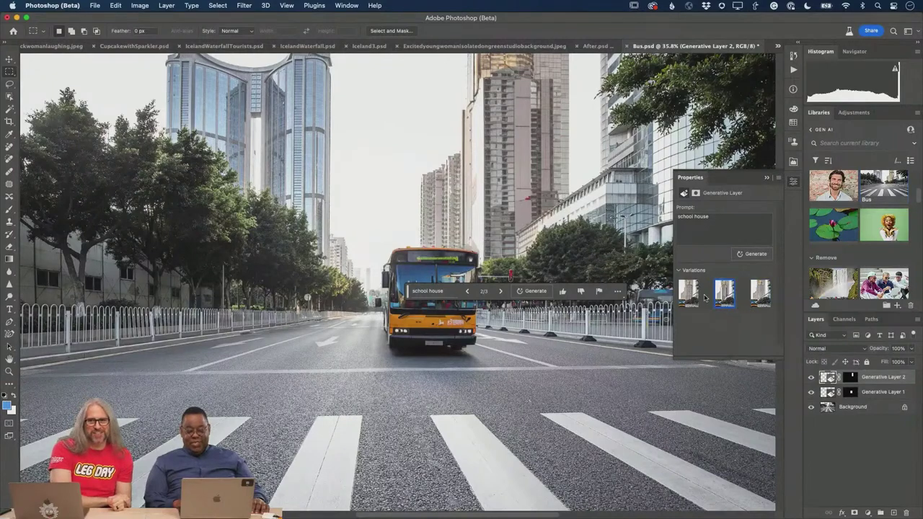
left_click(690, 297)
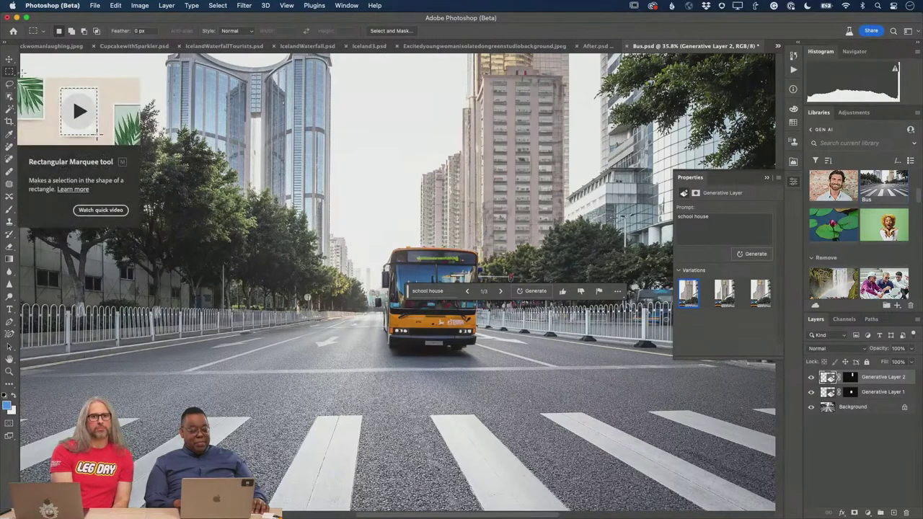
Generative-fill the upper-left tree area with the prompt 'palm trees'.
left_click_drag(21, 73, 177, 299)
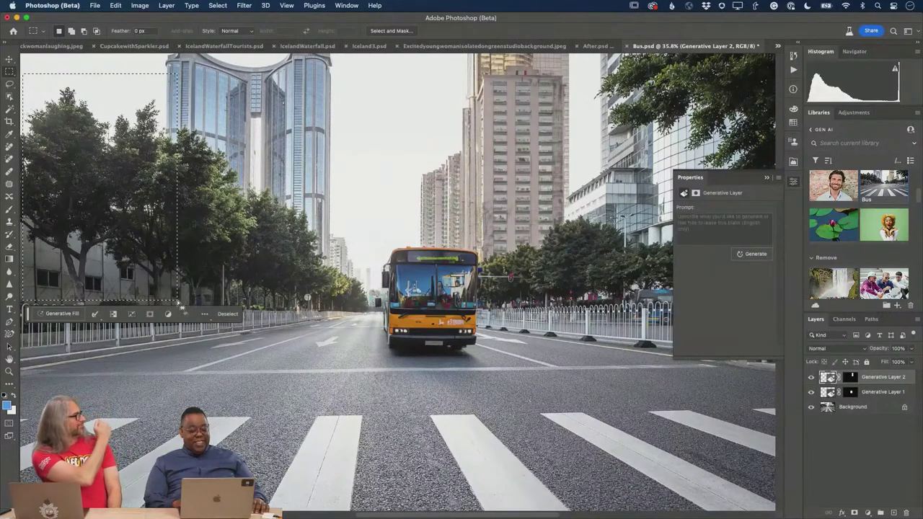
left_click(62, 314)
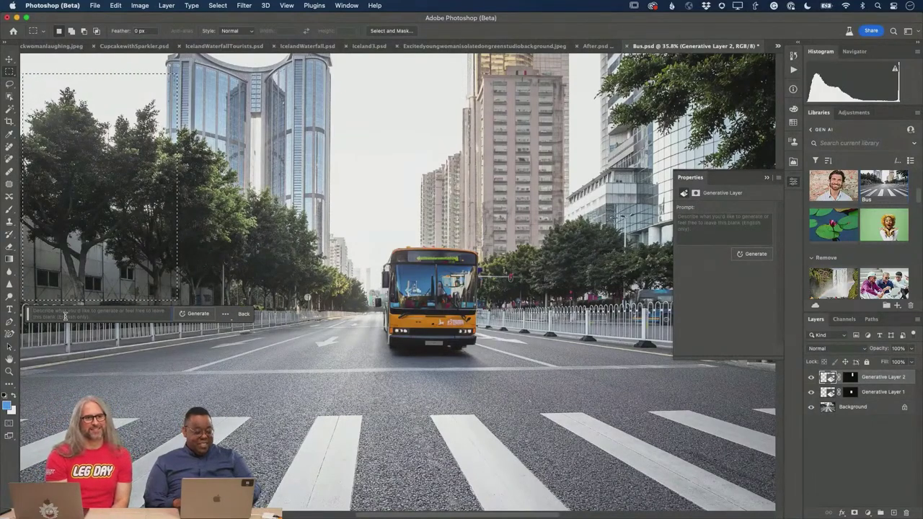
type("pa")
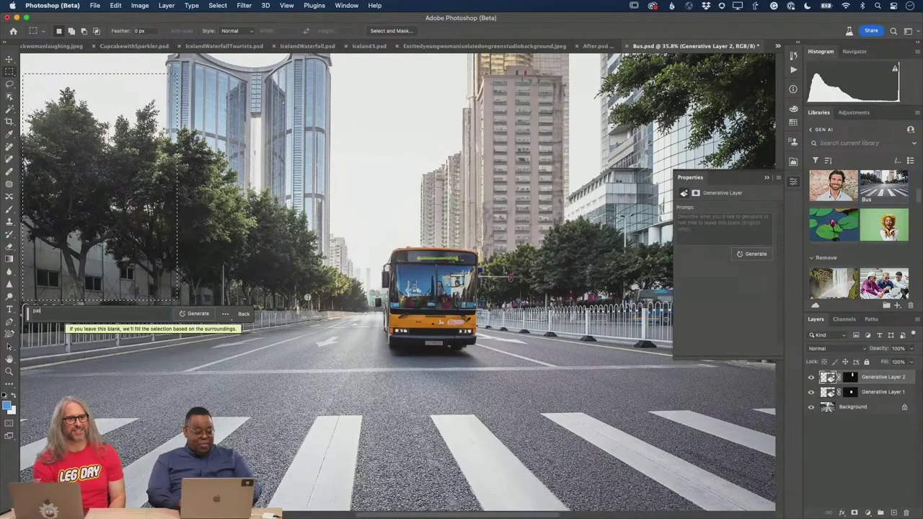
type("lm trees")
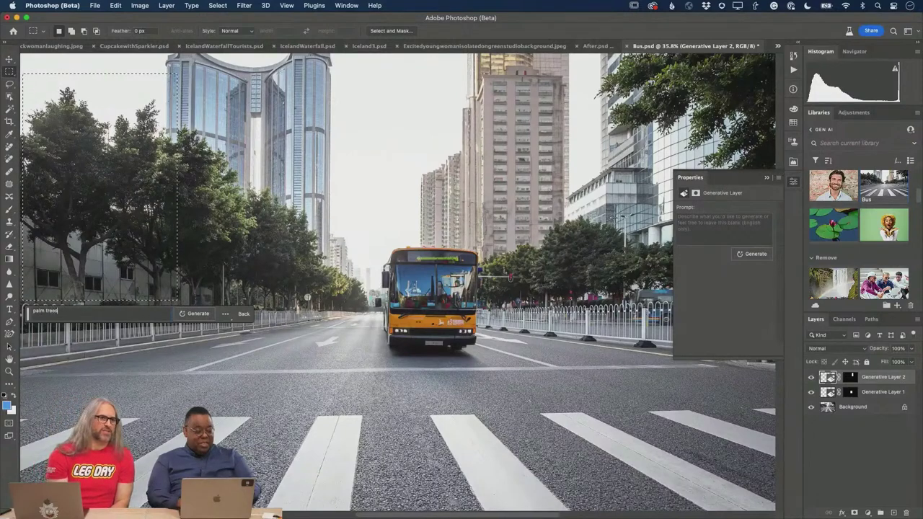
left_click(198, 314)
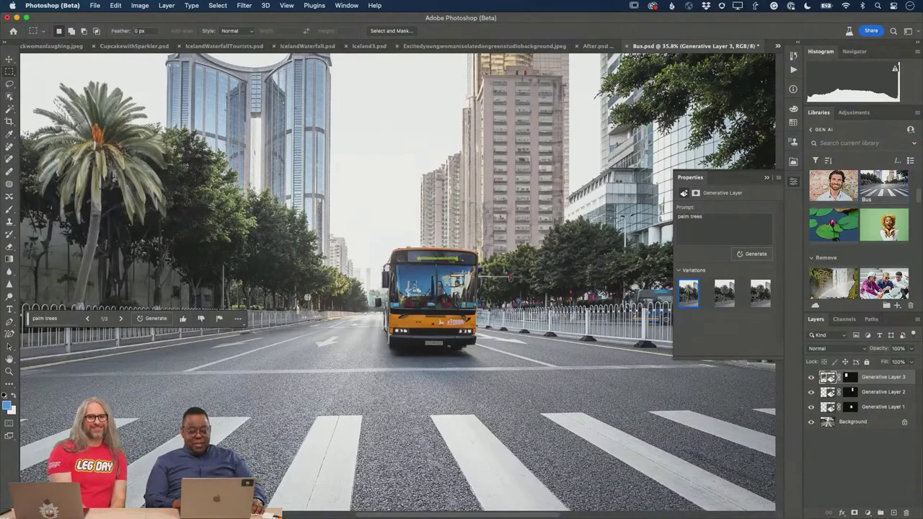
Choose the third 'palm trees' variation, zoom in to inspect the palm, then fit the image on screen.
left_click(725, 294)
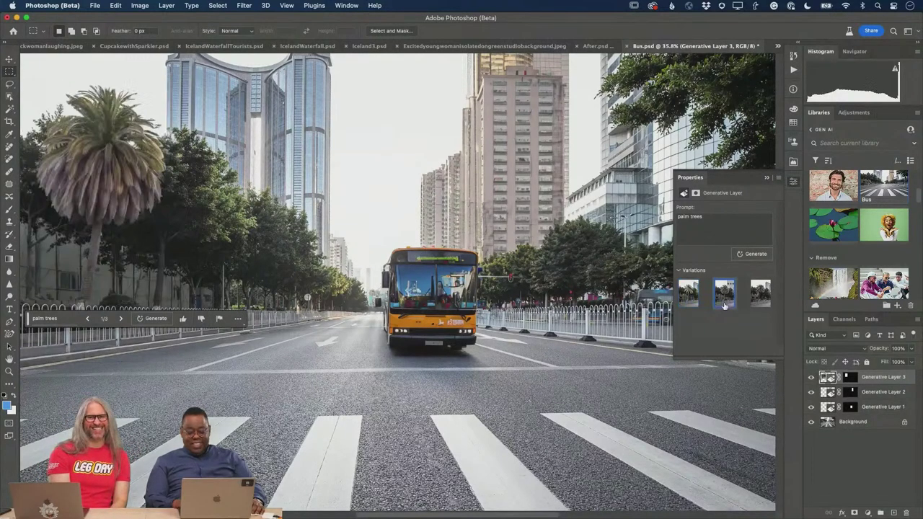
left_click(752, 300)
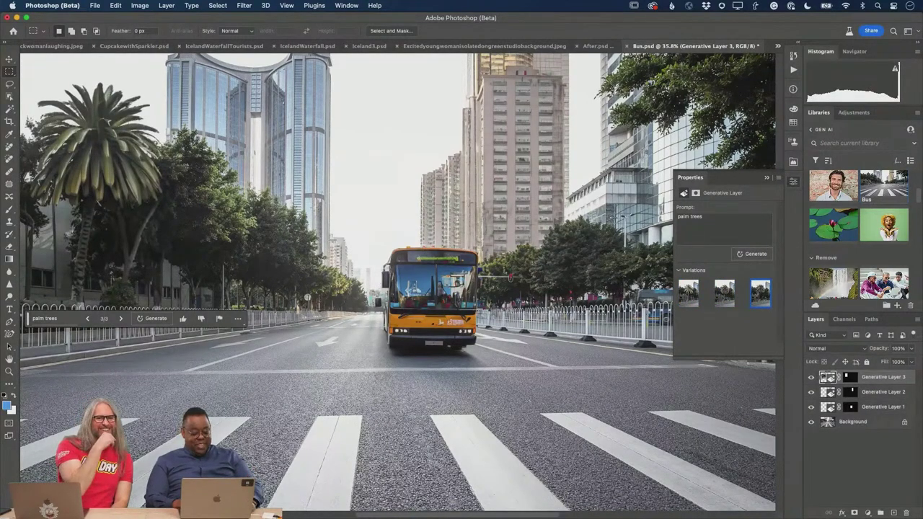
key("z")
left_click_drag(125, 195, 182, 211)
scroll(183, 211, "down", 5)
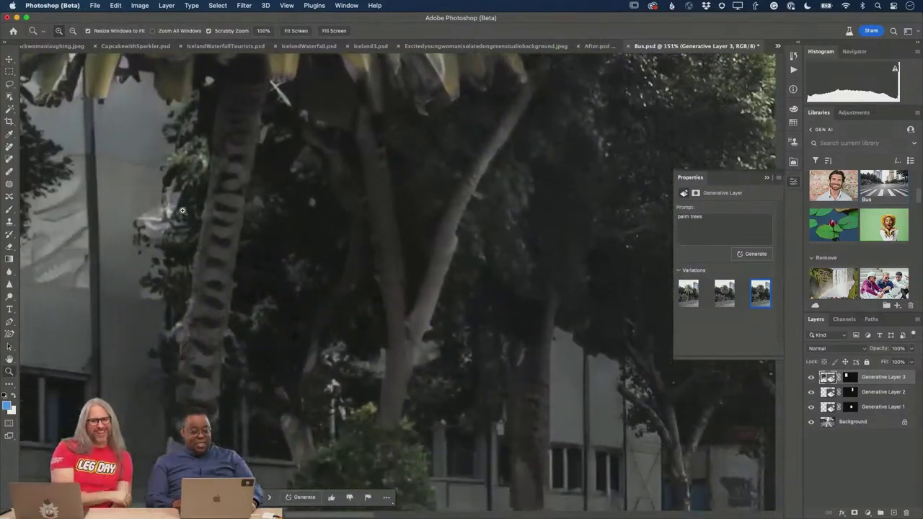
scroll(182, 211, "up", 8)
scroll(183, 210, "up", 2)
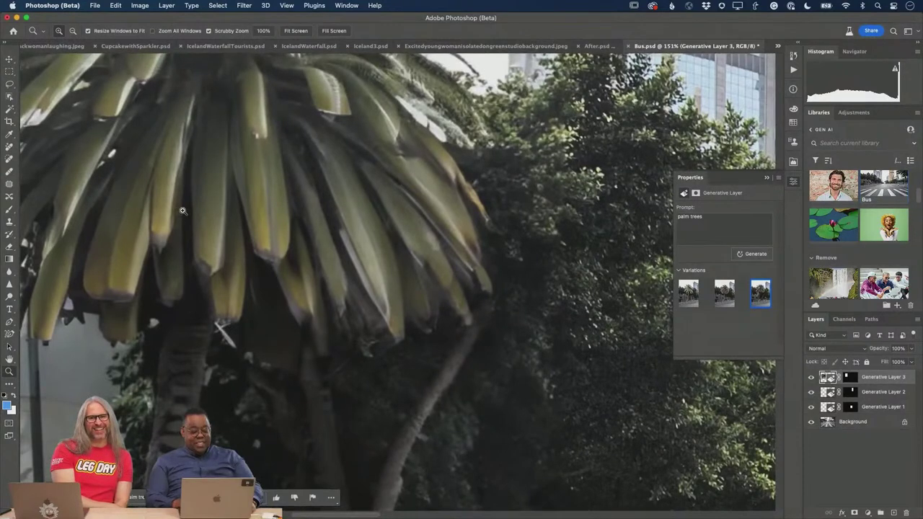
key("alt")
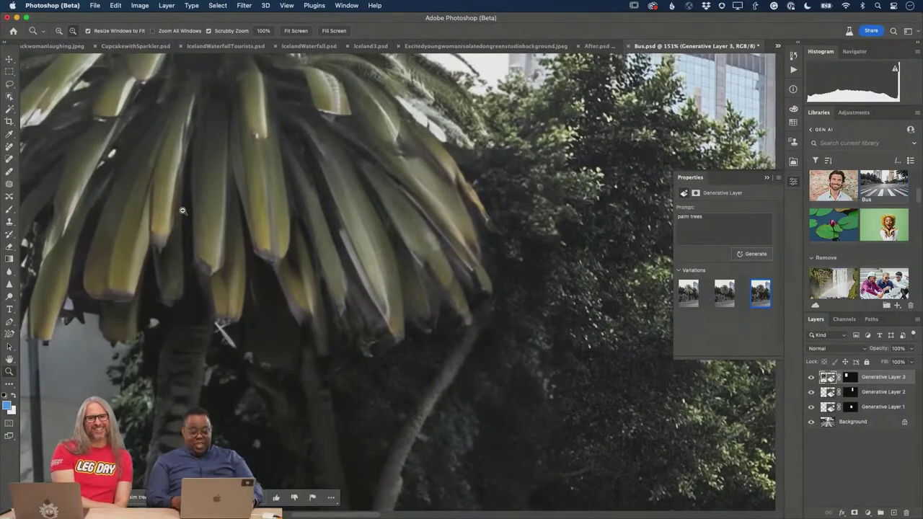
key("super+0")
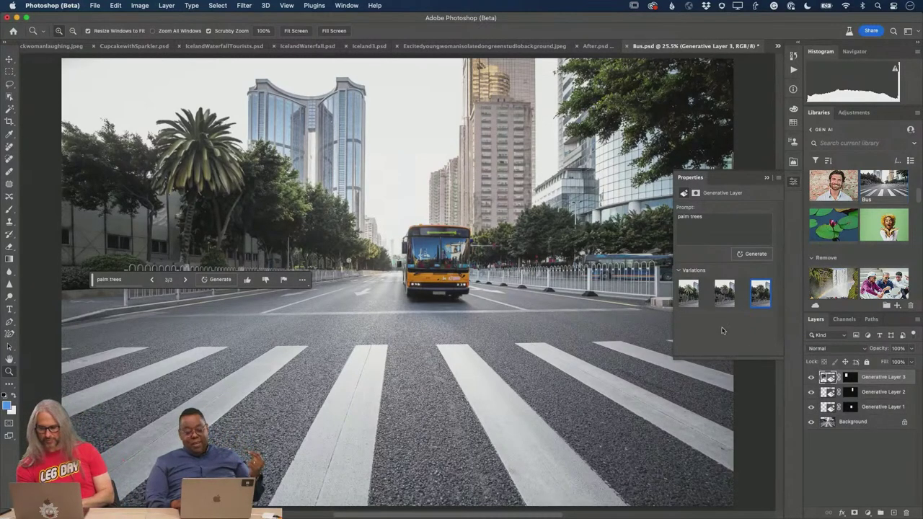
Hide all three generative layers, then show Generative Layer 1's bus and Generative Layer 3's palm.
left_click_drag(810, 377, 811, 412)
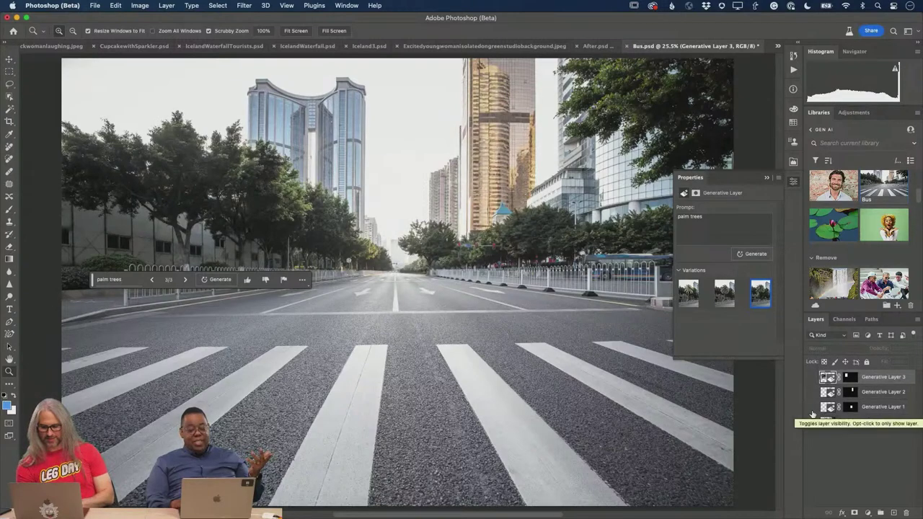
left_click(811, 407)
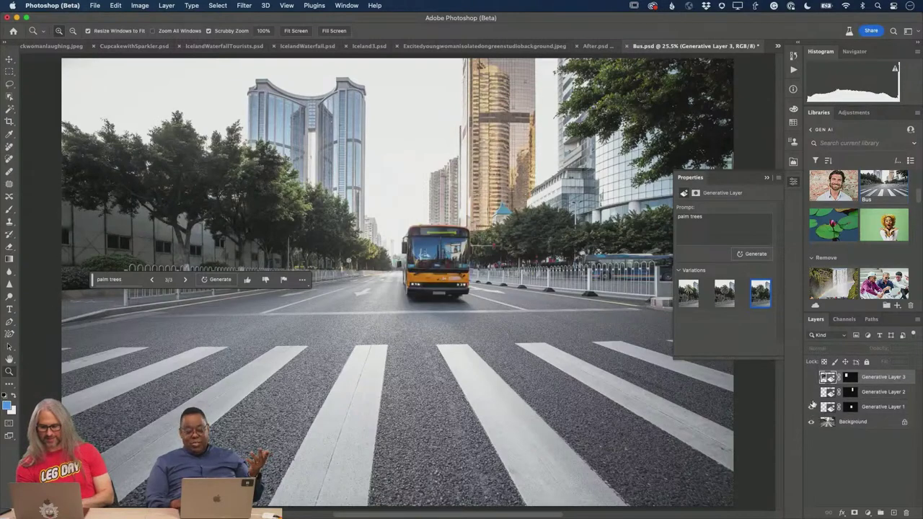
left_click(811, 376)
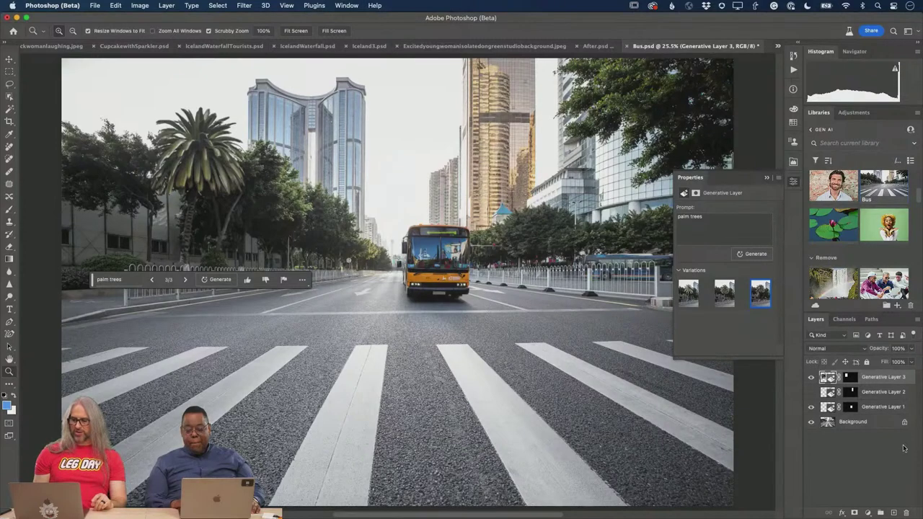
Scroll down through the Gen AI library thumbnails.
scroll(897, 292, "down", 2)
scroll(898, 292, "down", 3)
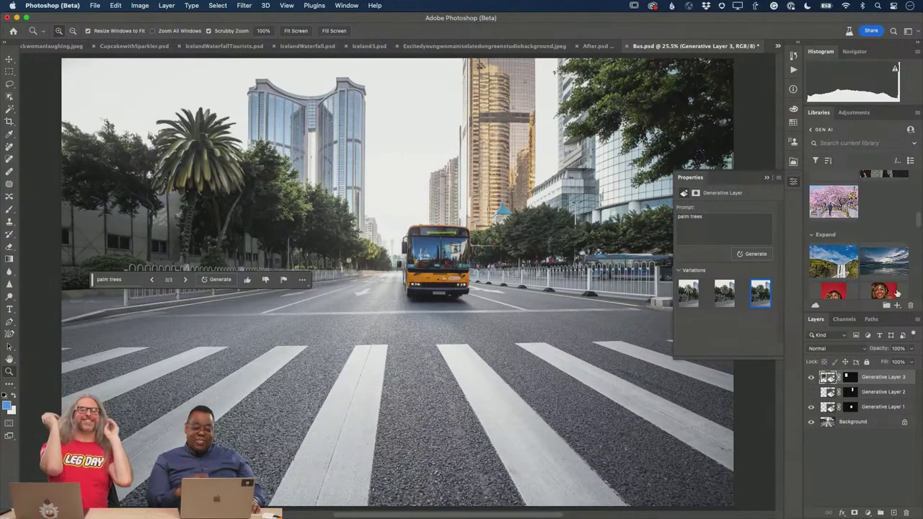
scroll(901, 294, "down", 6)
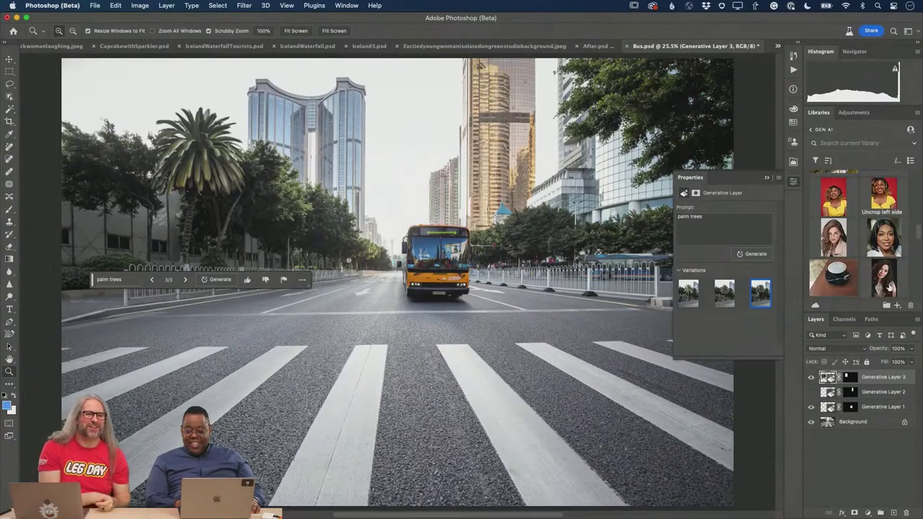
scroll(890, 288, "down", 10)
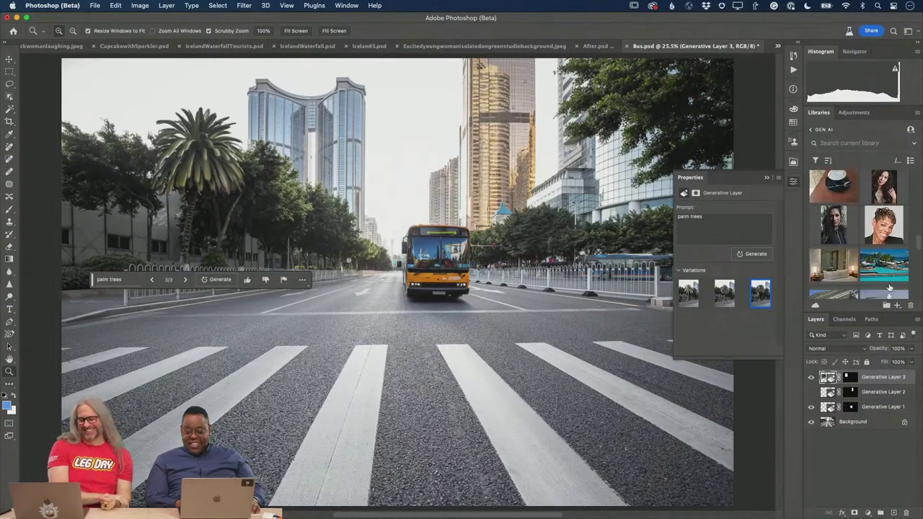
scroll(890, 288, "down", 8)
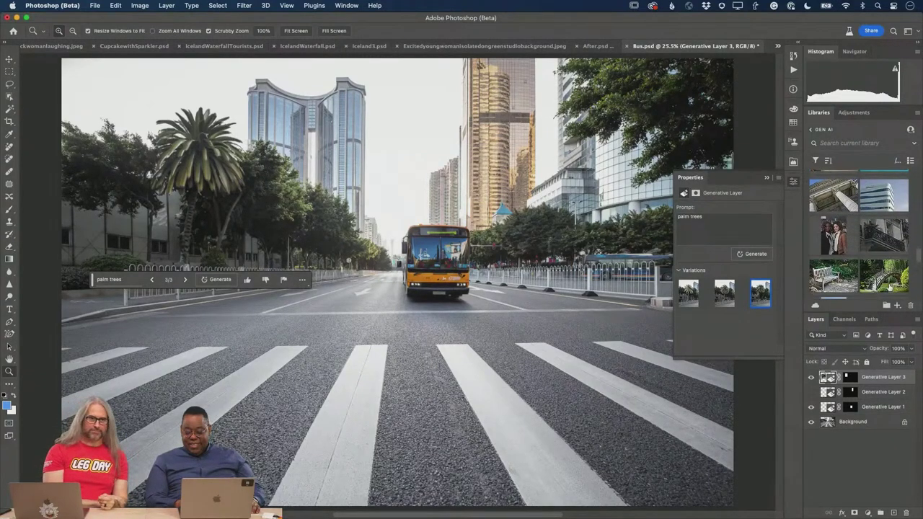
scroll(889, 288, "down", 8)
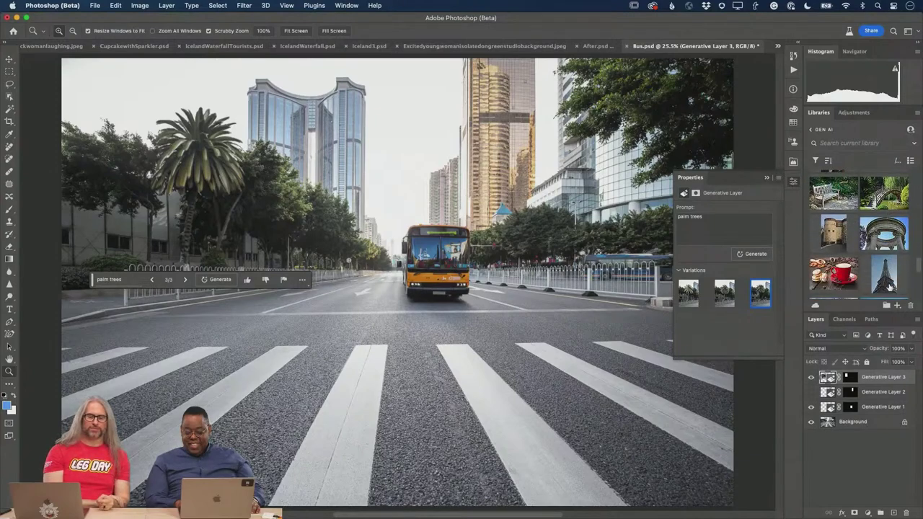
scroll(890, 288, "down", 2)
scroll(889, 287, "down", 5)
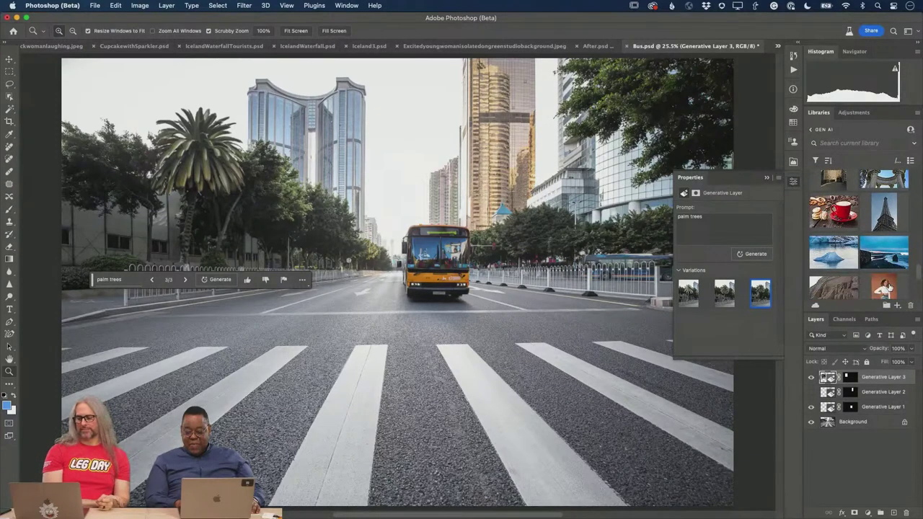
scroll(889, 287, "down", 3)
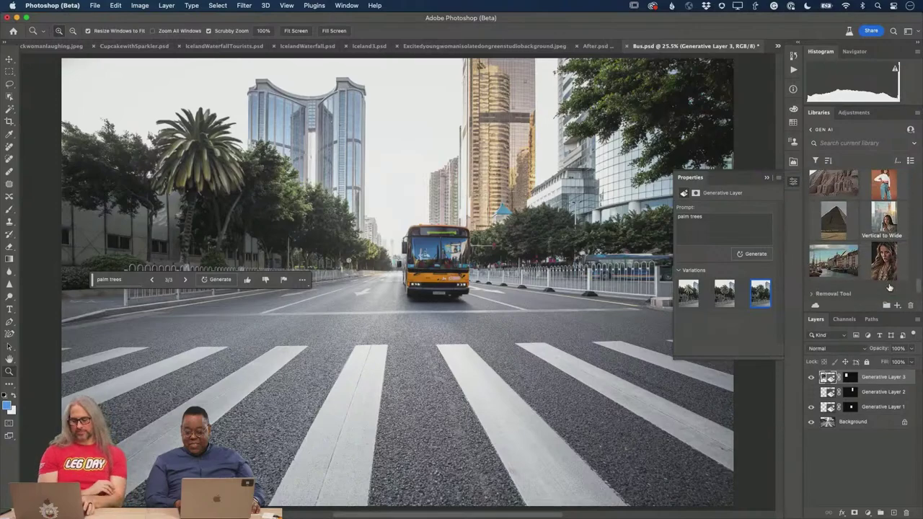
scroll(889, 287, "down", 1)
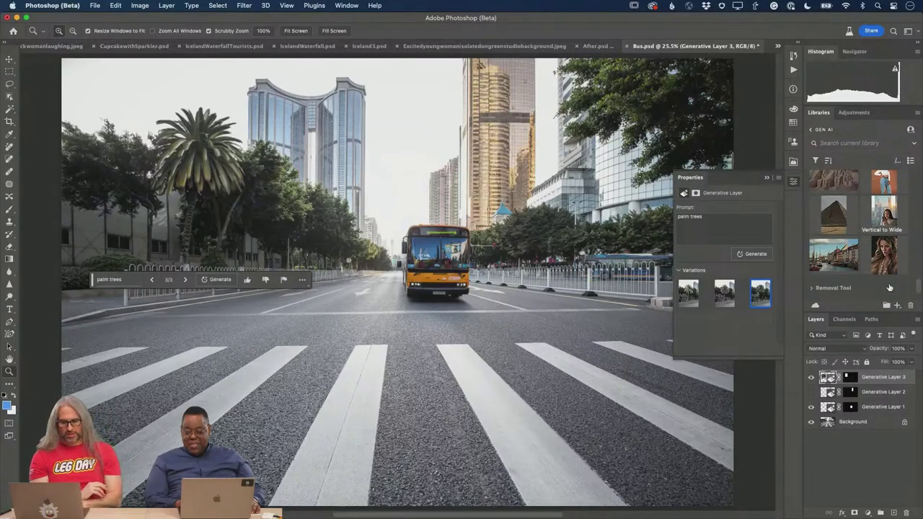
scroll(881, 267, "down", 5)
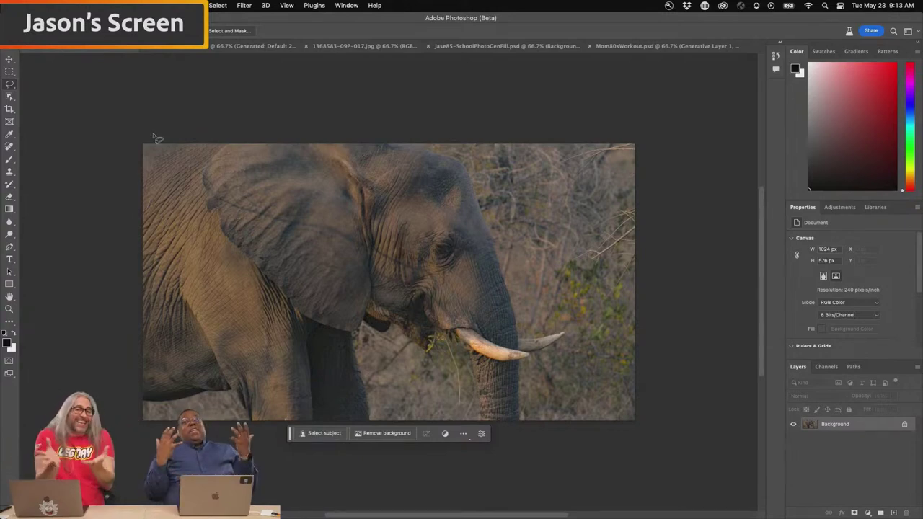
Extend the elephant canvas upward with the Crop tool and commit the taller canvas.
left_click(10, 109)
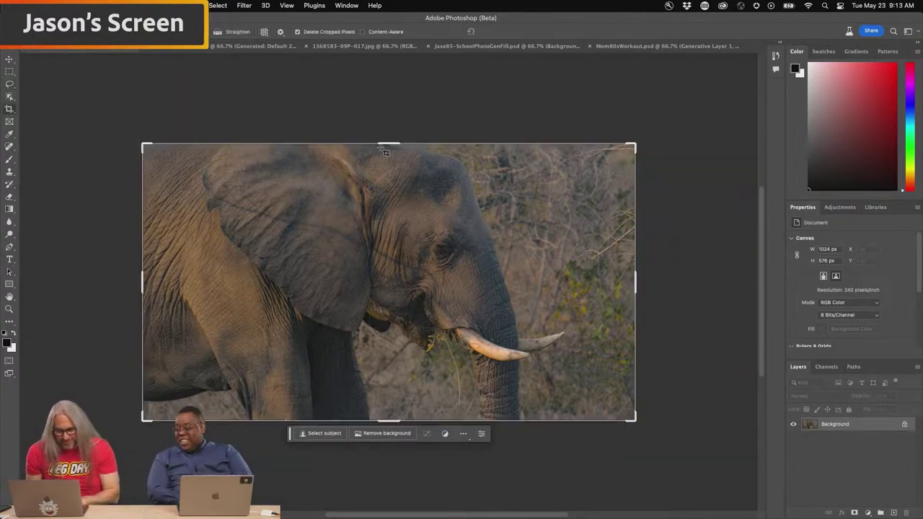
left_click_drag(386, 151, 392, 110)
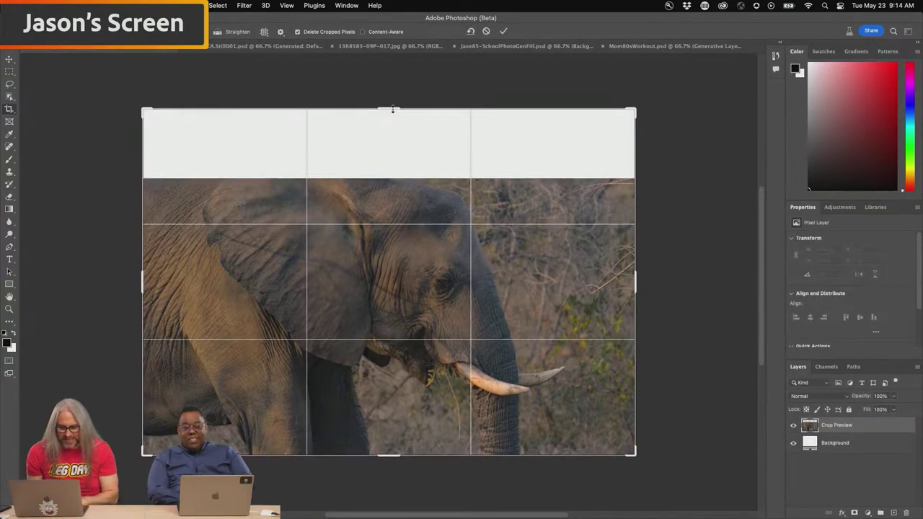
left_click(10, 72)
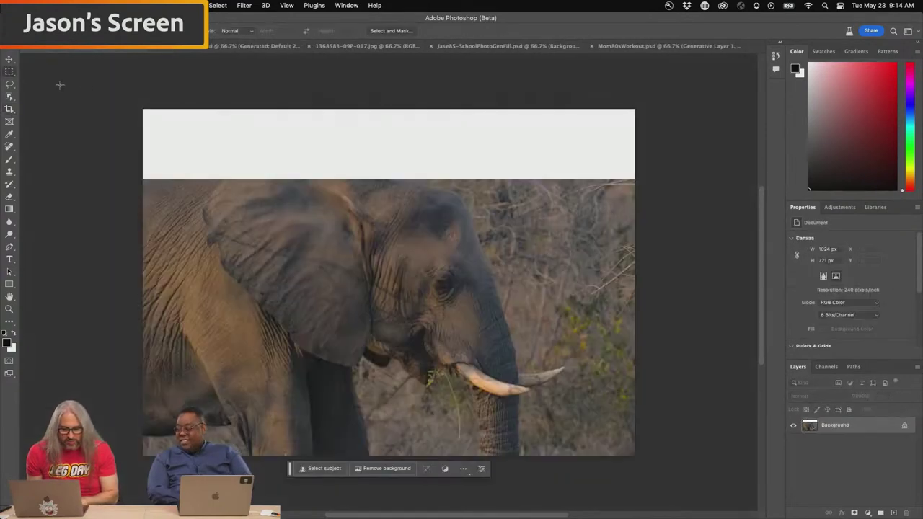
Run a promptless Generative Fill on the blank top strip and dismiss the 400 Bad Request error.
left_click_drag(133, 105, 654, 186)
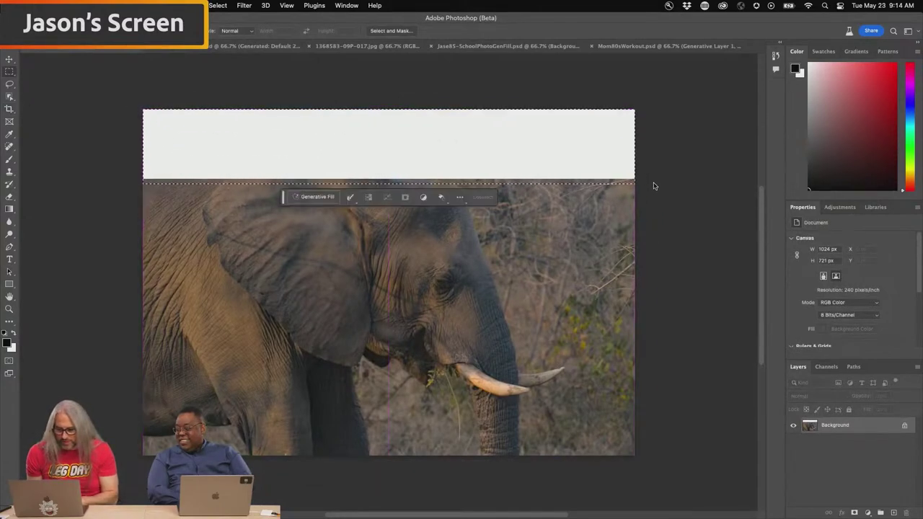
left_click(320, 197)
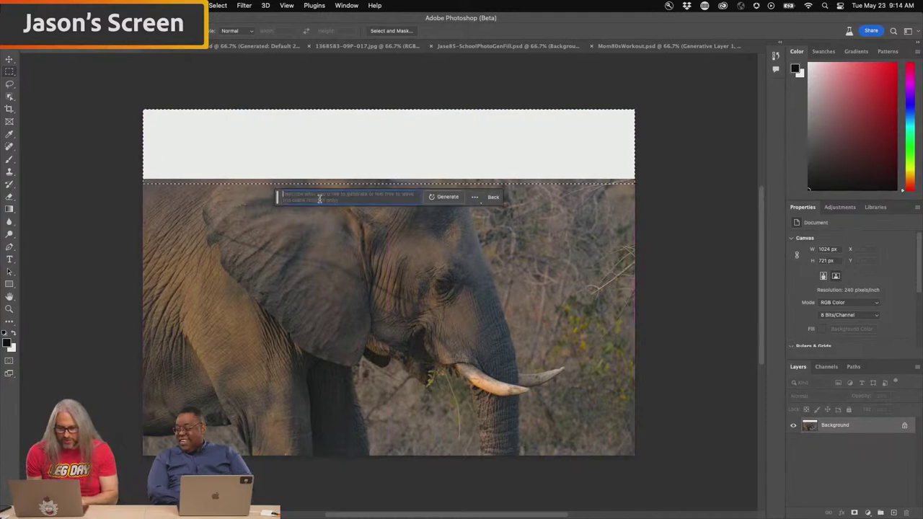
left_click(446, 198)
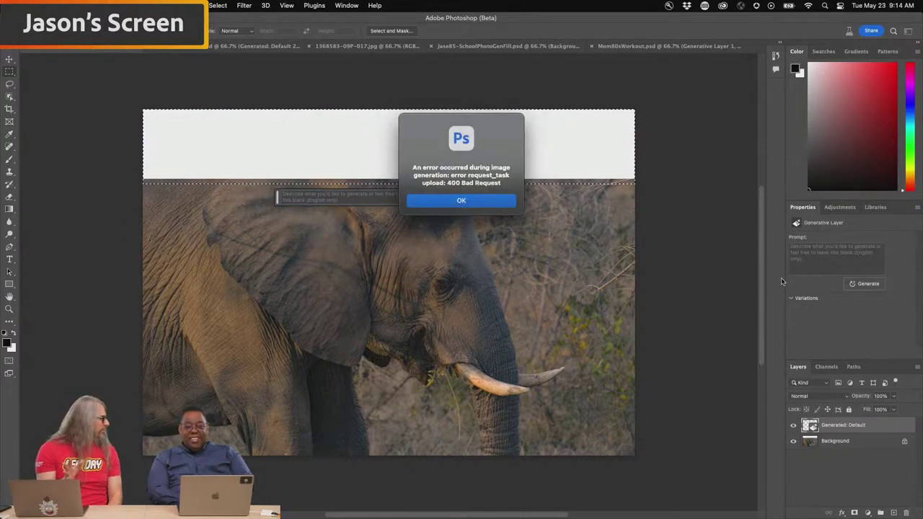
left_click(472, 207)
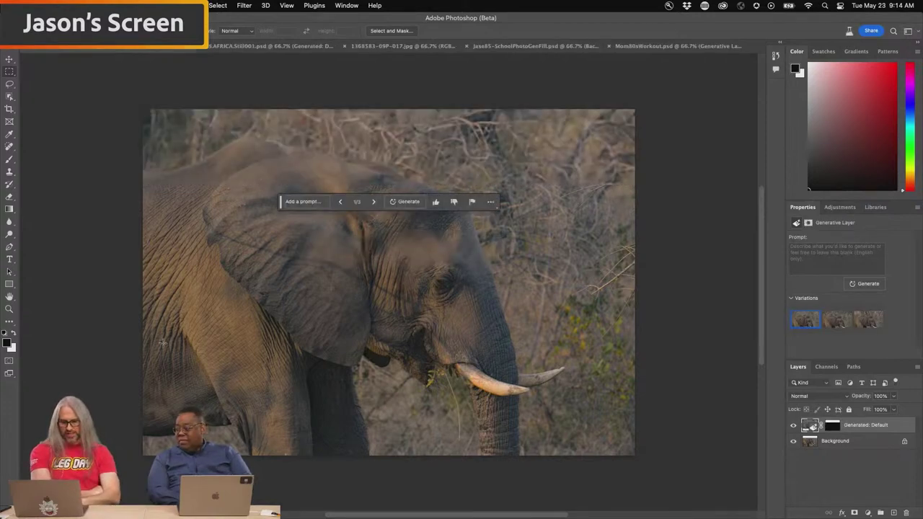
Scroll the view to inspect the generated dry brush above the elephant.
scroll(163, 344, "down", 5)
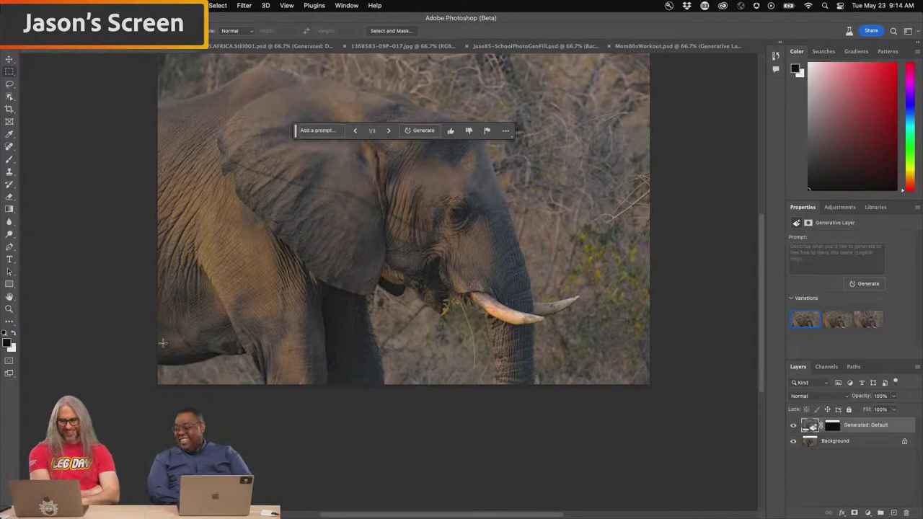
scroll(163, 343, "up", 1)
scroll(162, 343, "down", 5)
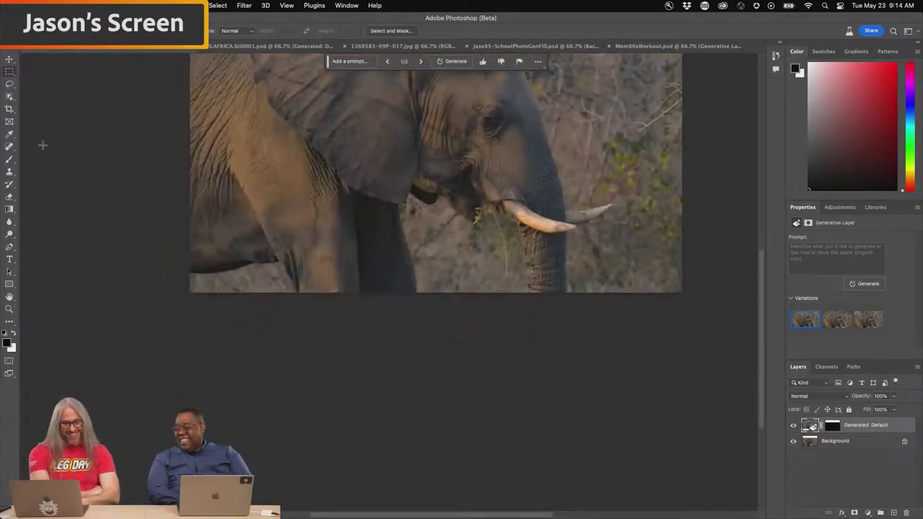
Extend the elephant canvas downward with the Crop tool and commit it.
left_click(9, 108)
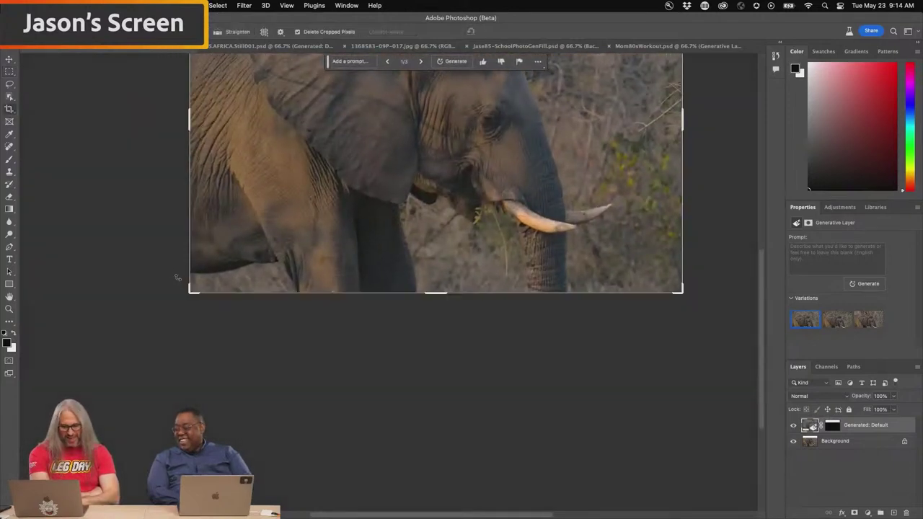
left_click_drag(186, 297, 190, 417)
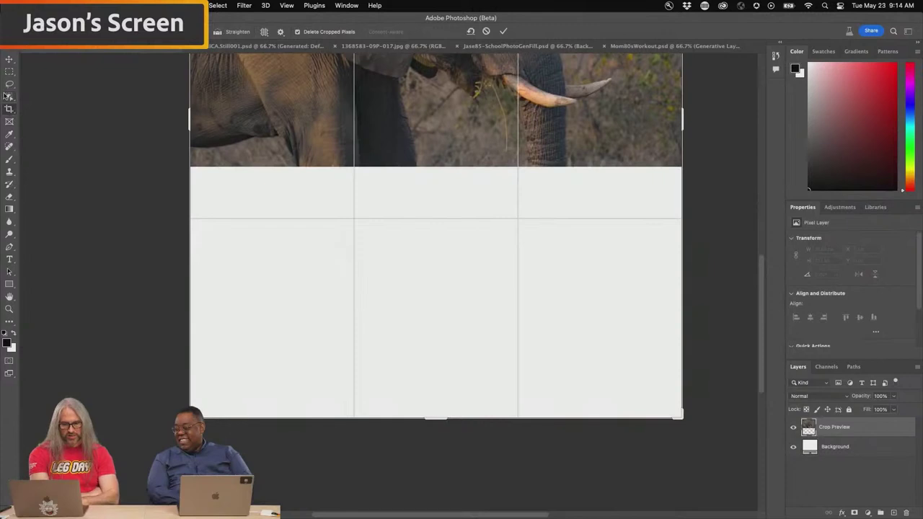
left_click(11, 74)
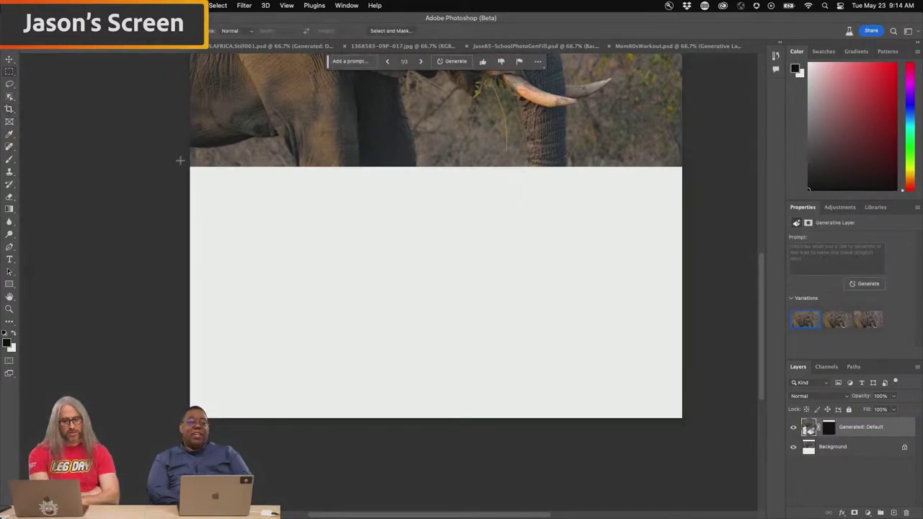
Generative-fill the blank area below the elephant with no prompt.
left_click_drag(180, 160, 681, 433)
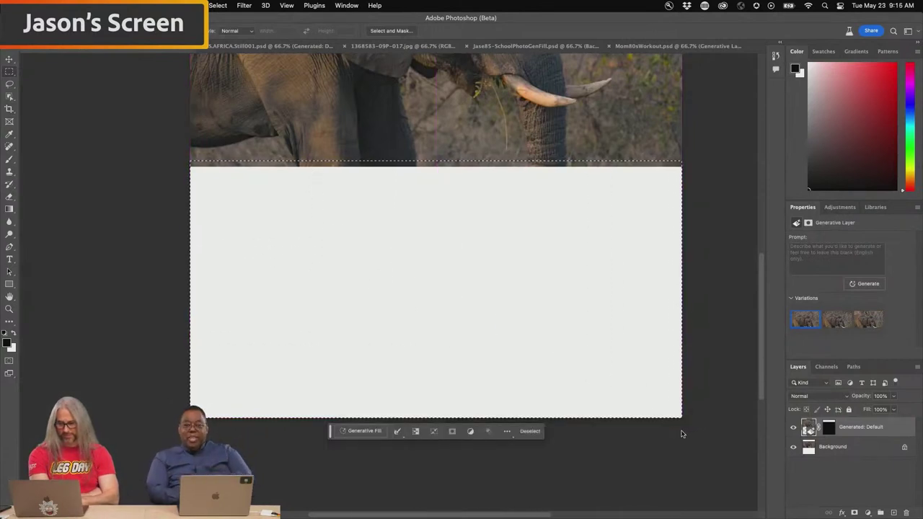
left_click(368, 430)
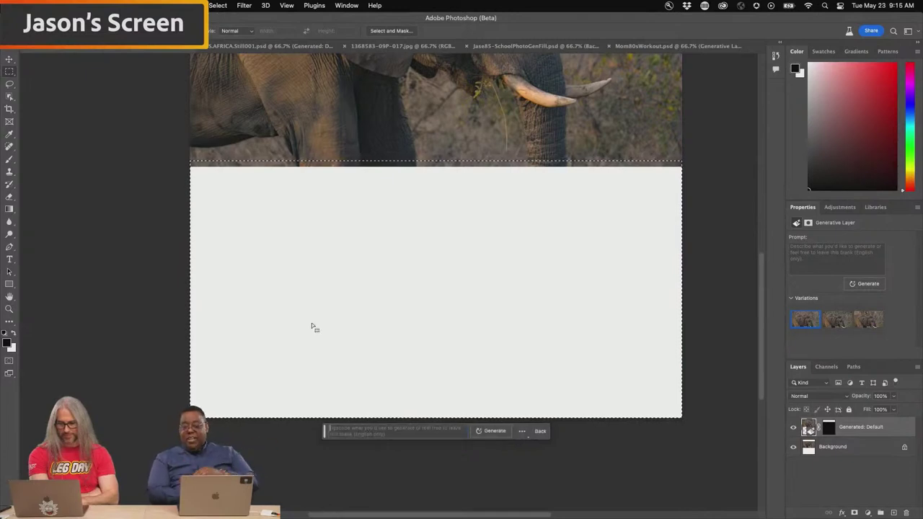
left_click(492, 431)
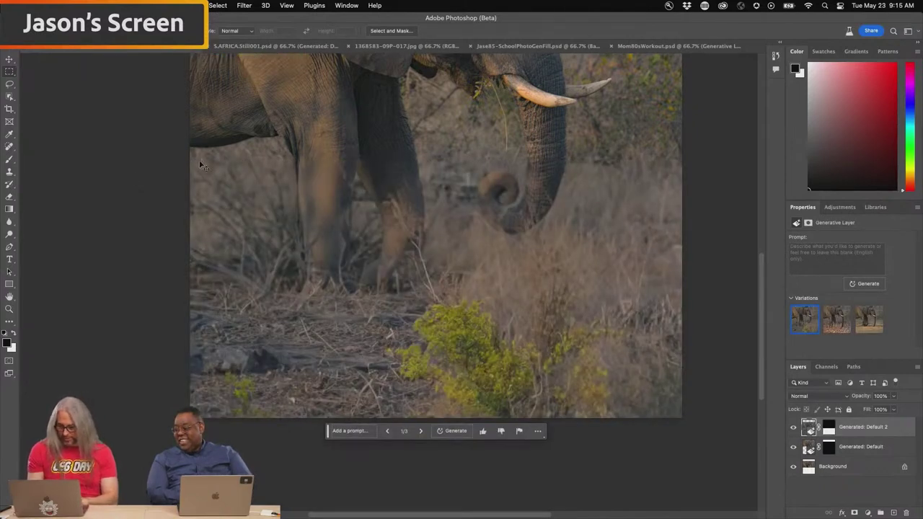
Fit the tall elephant image on screen, move the task bar aside, and zoom out twice.
key("super+0")
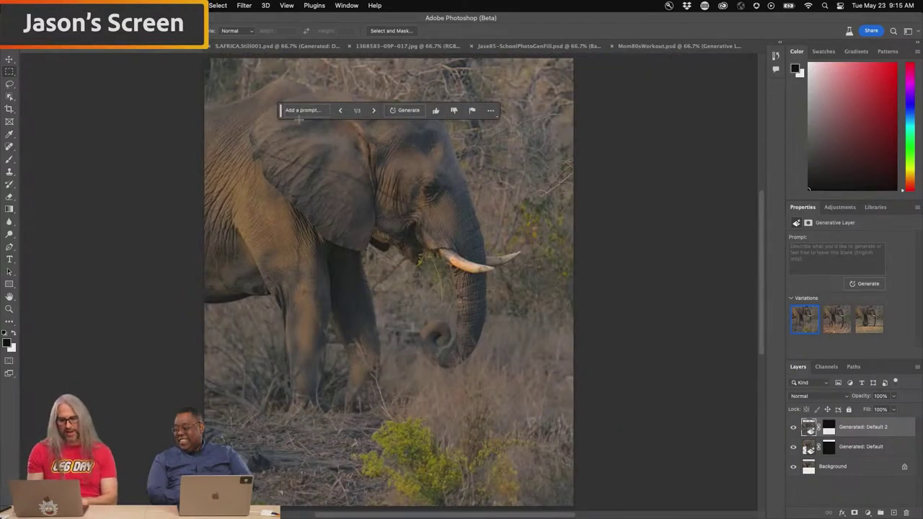
left_click_drag(281, 116, 605, 164)
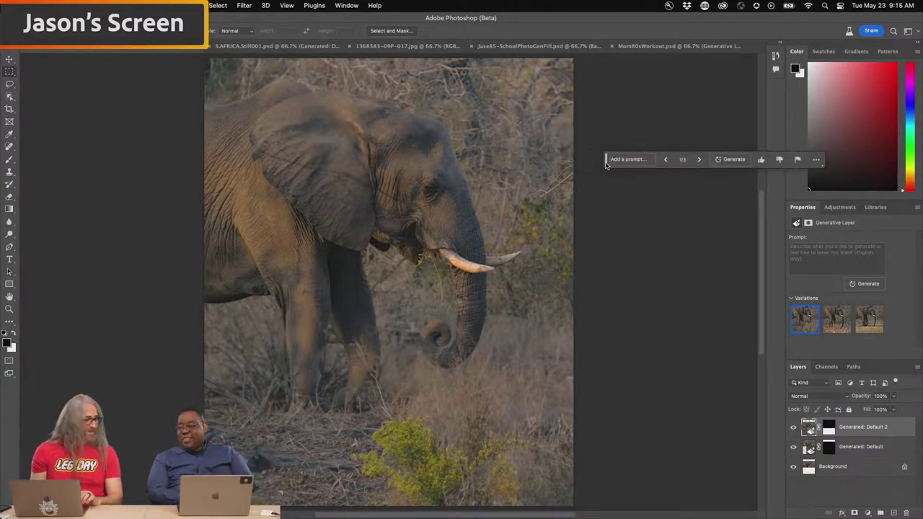
key("super+minus")
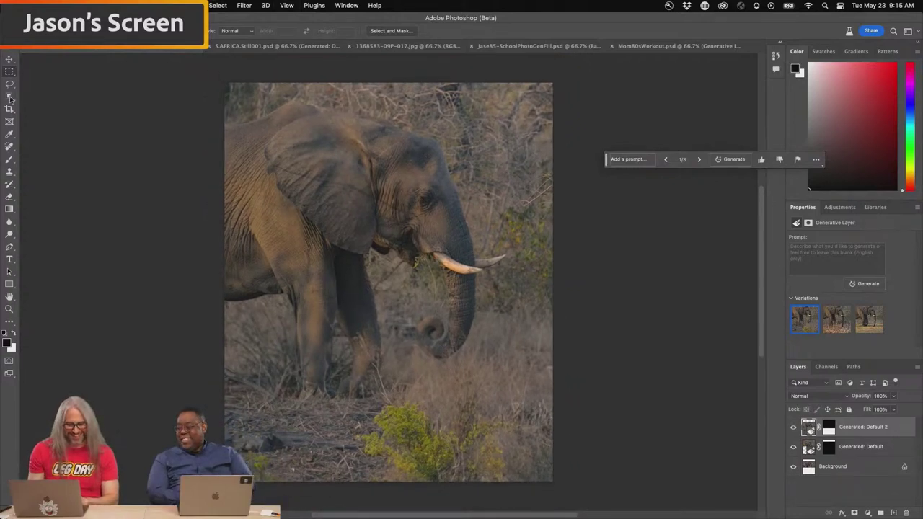
key("super+minus")
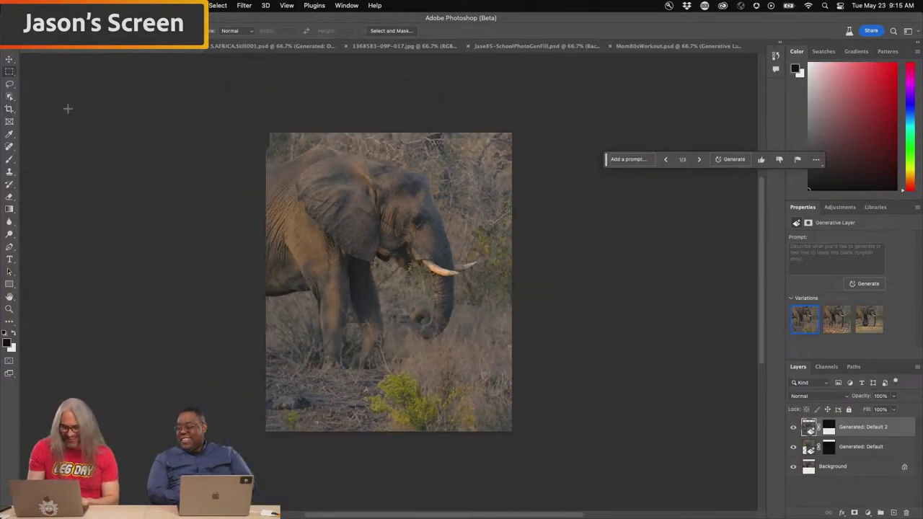
Widen the elephant canvas far to the left with the Crop tool and commit.
left_click(11, 109)
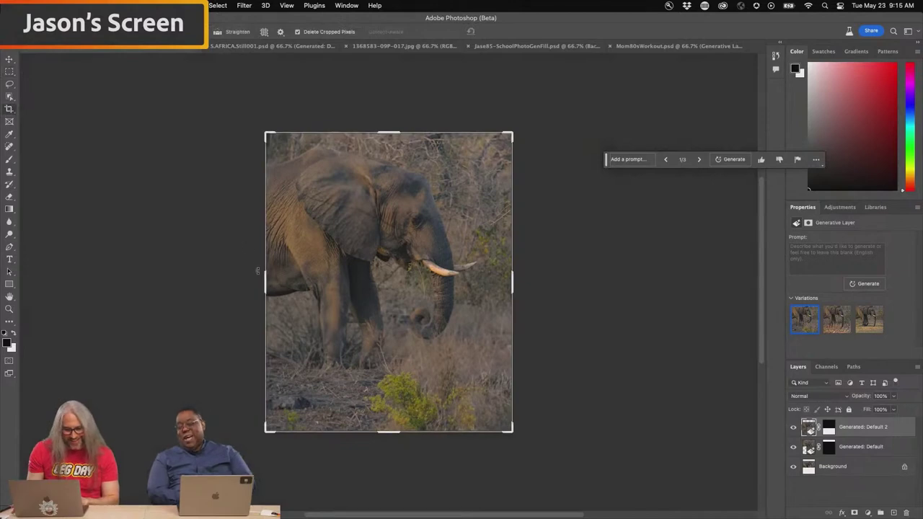
left_click_drag(262, 280, 150, 274)
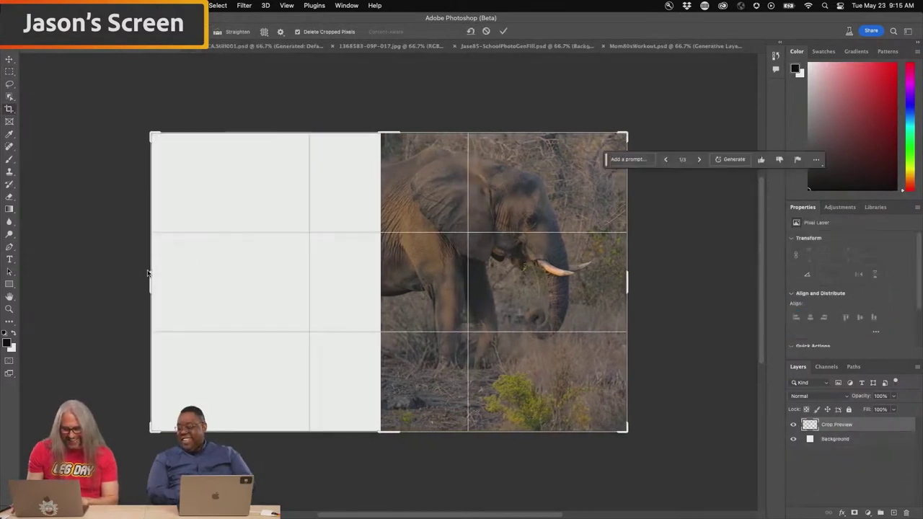
left_click(10, 72)
Select the empty left area up to the image edge and generative-fill it.
left_click_drag(132, 122, 350, 390)
left_click_drag(365, 429, 383, 437)
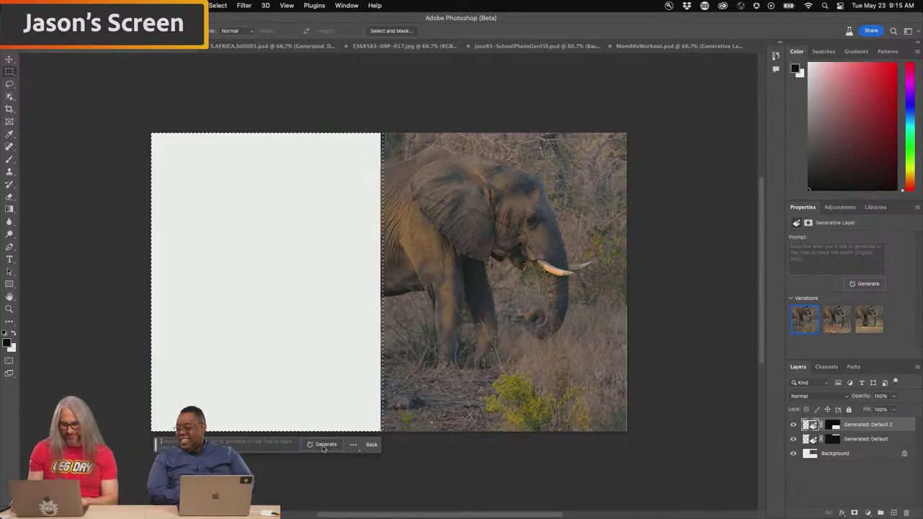
left_click(325, 445)
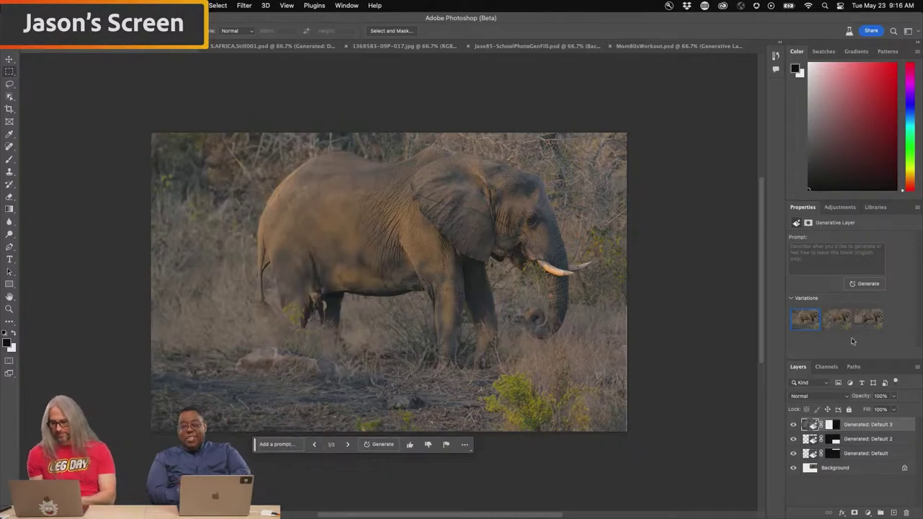
left_click(837, 322)
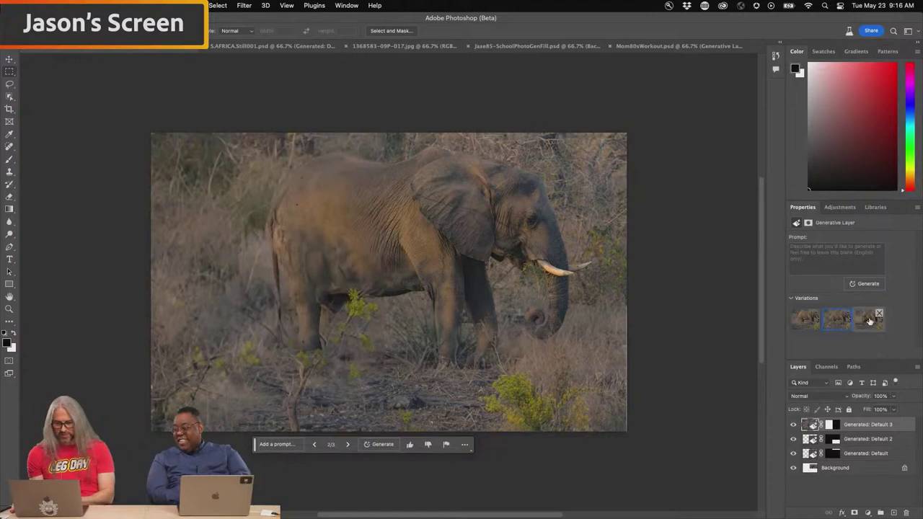
left_click(869, 321)
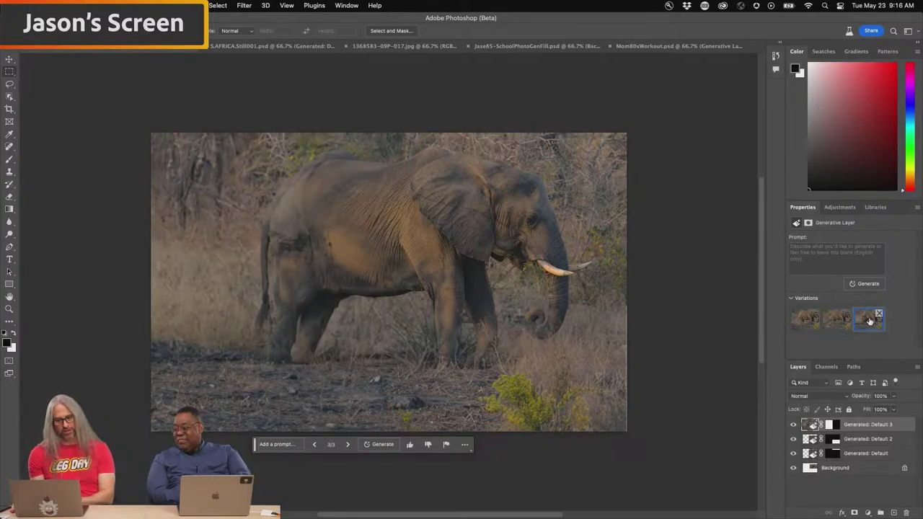
left_click(806, 323)
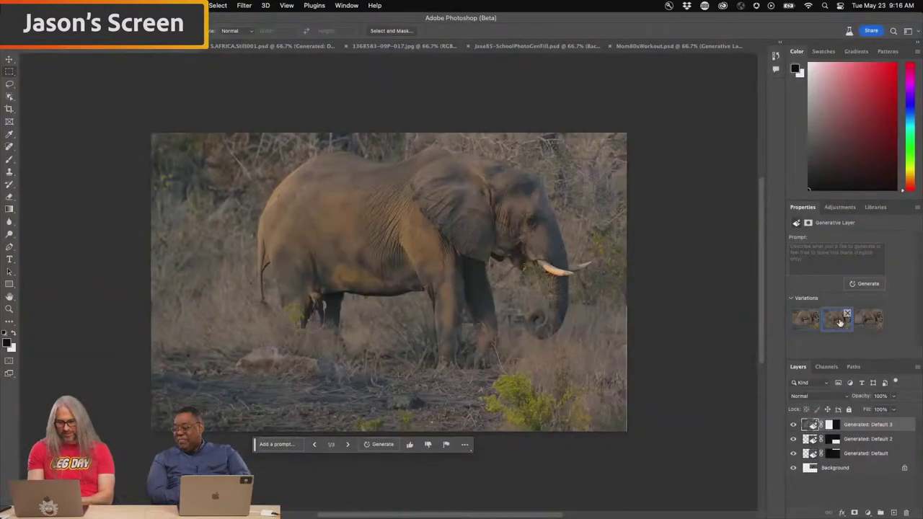
left_click(838, 320)
left_click(868, 321)
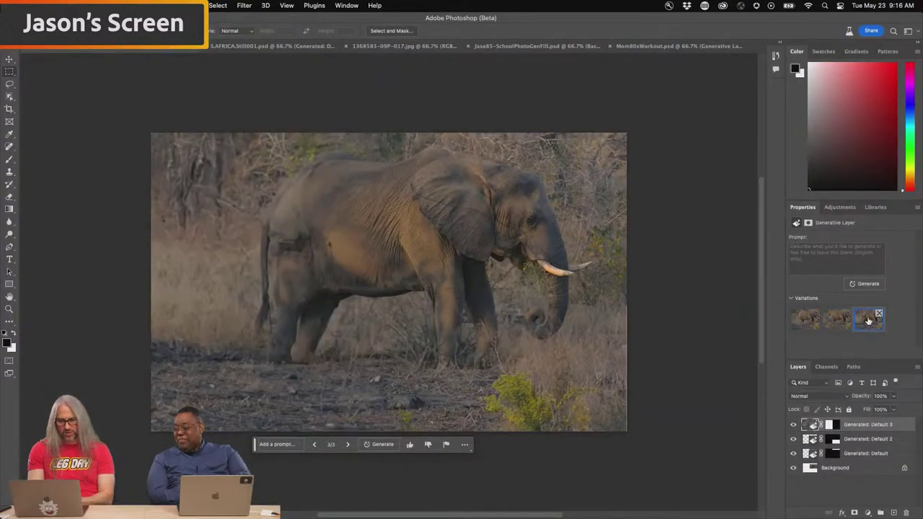
left_click(804, 321)
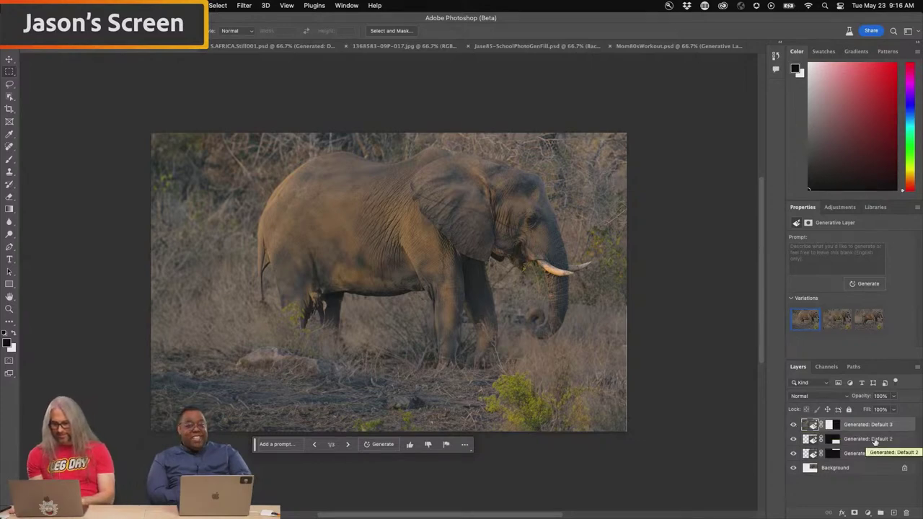
left_click(874, 439)
left_click(835, 324)
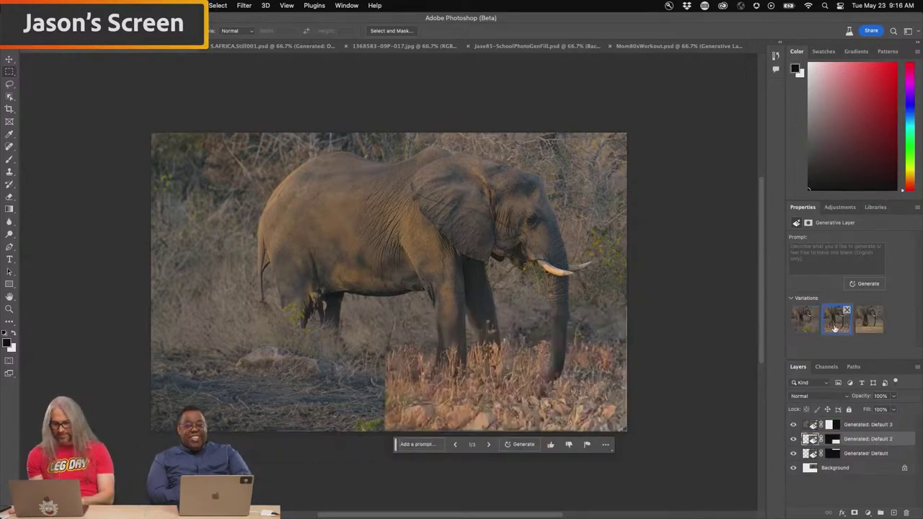
left_click(870, 324)
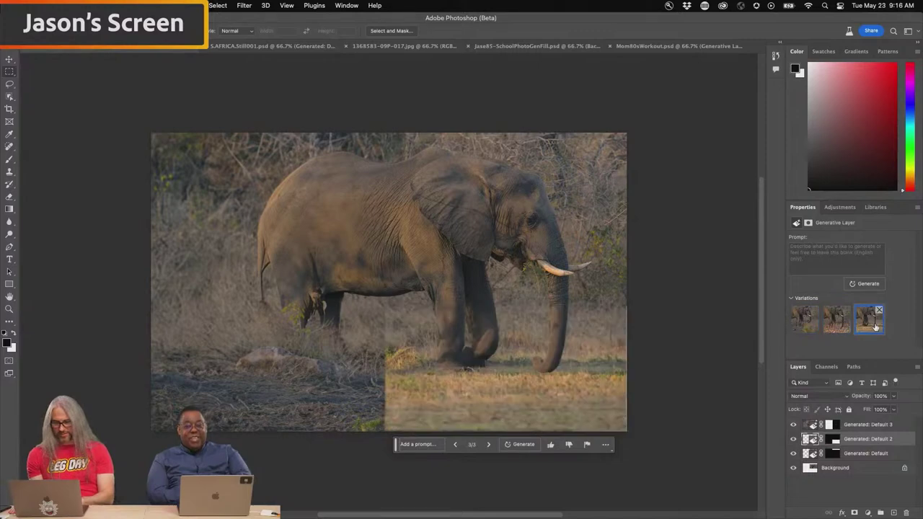
left_click(839, 328)
left_click(811, 325)
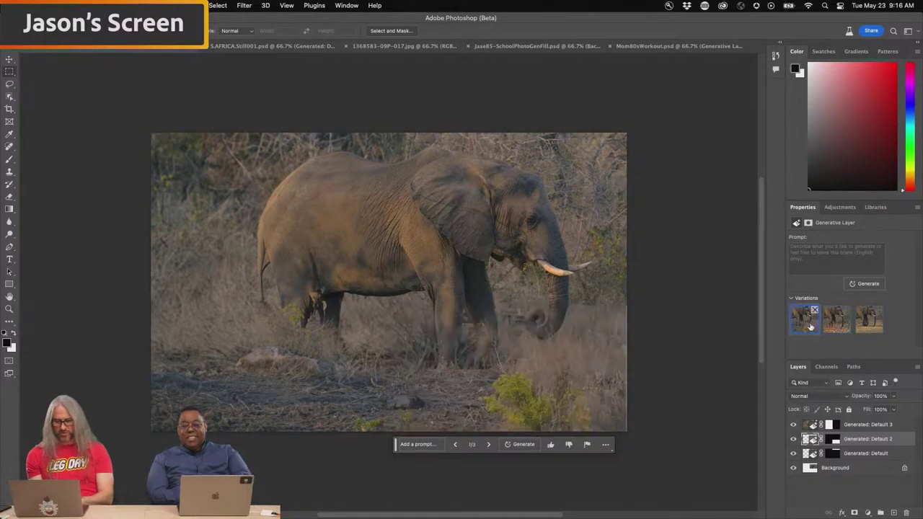
left_click(864, 328)
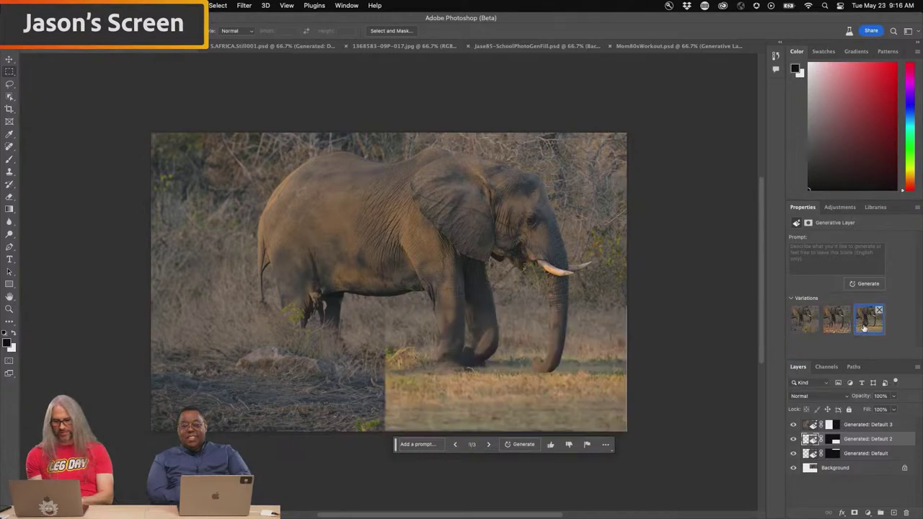
left_click(801, 323)
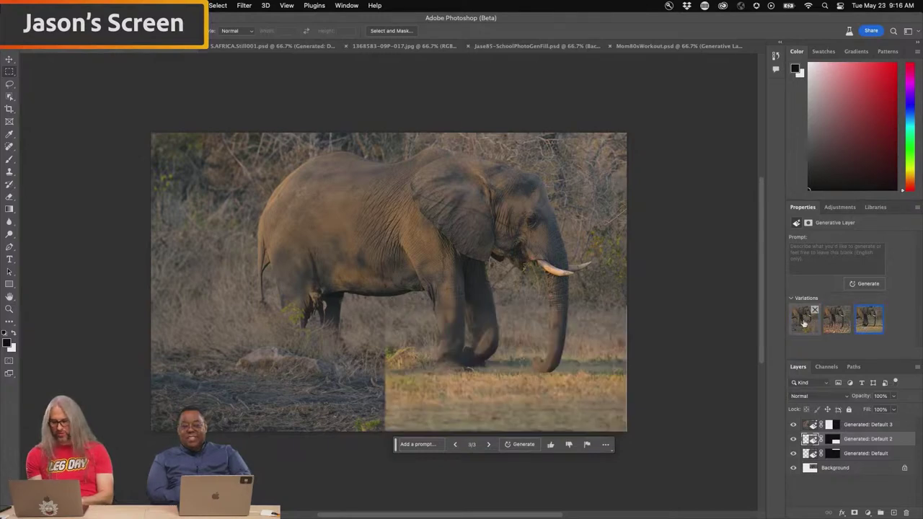
left_click(864, 328)
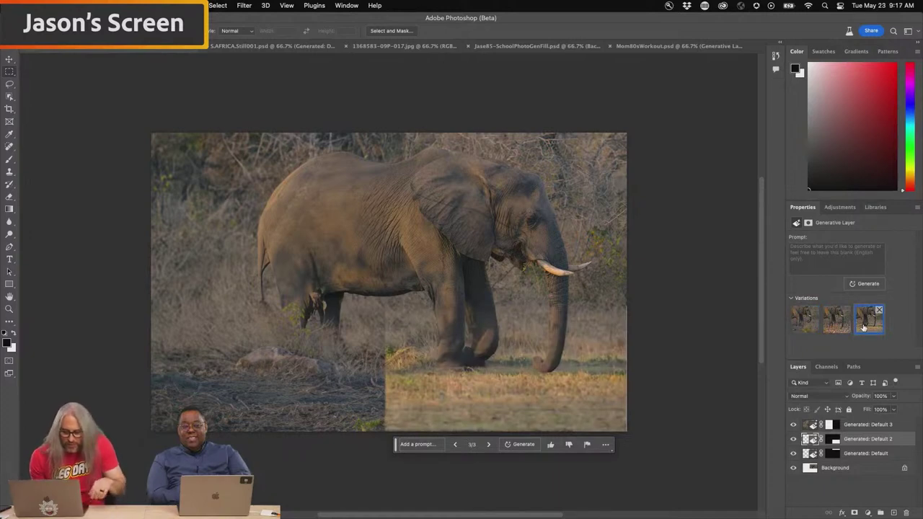
left_click(806, 324)
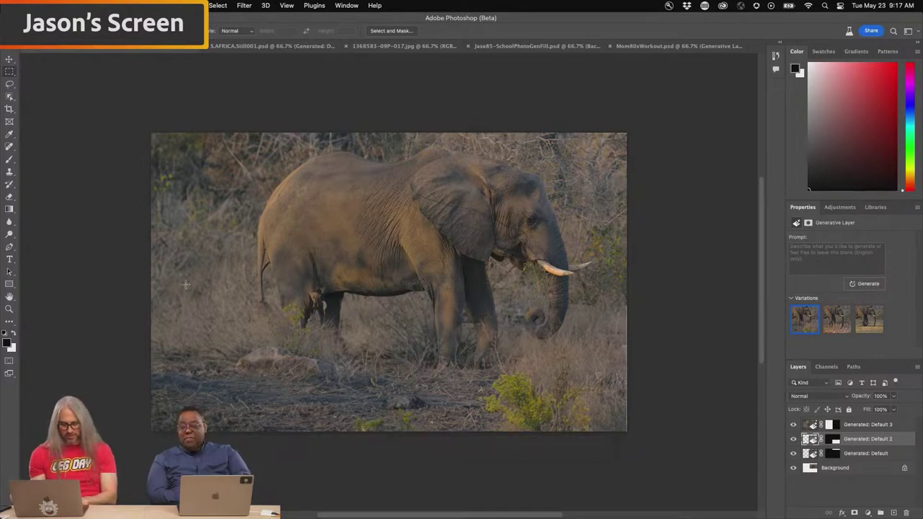
left_click_drag(186, 285, 260, 373)
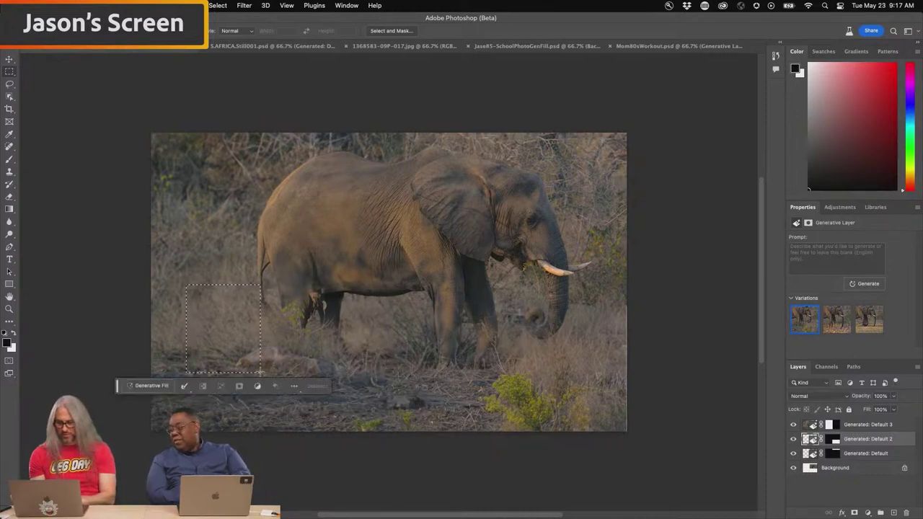
key("super+d")
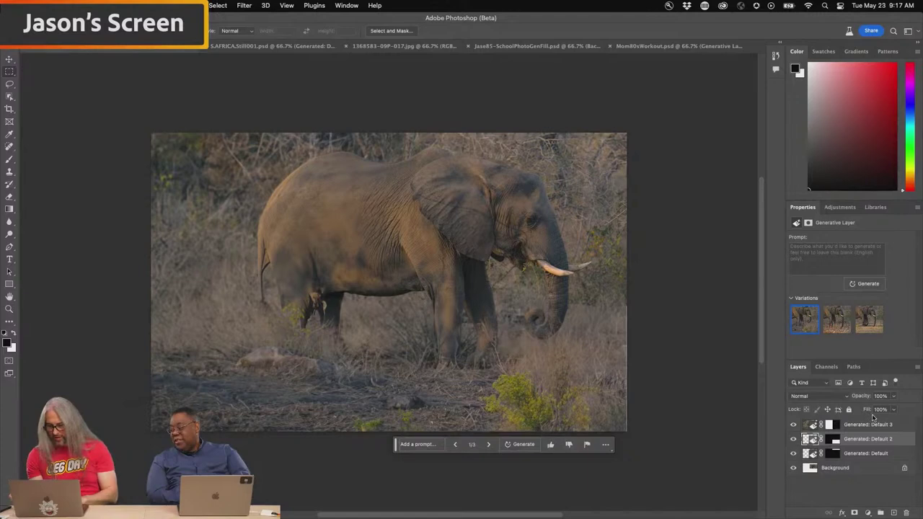
left_click(870, 425)
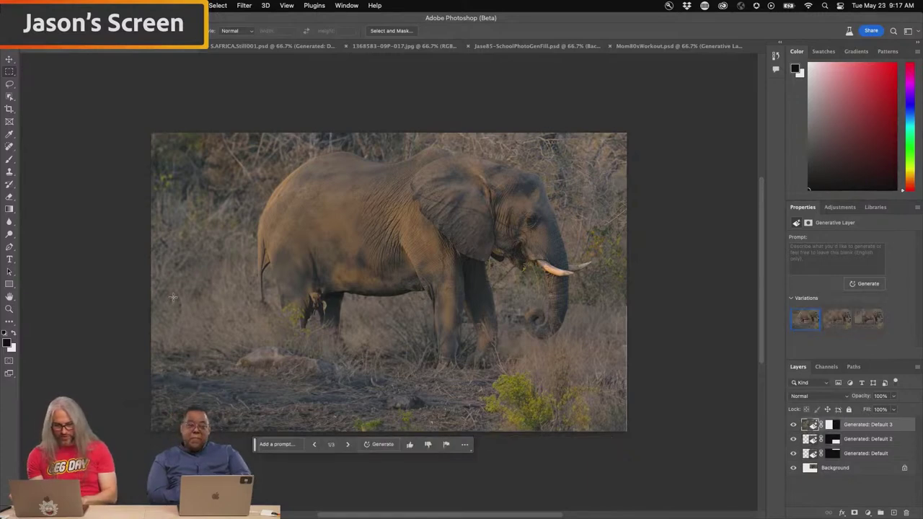
Generative-fill the lower-left ground with the prompt 'baby elephant grazing'.
left_click_drag(173, 297, 402, 424)
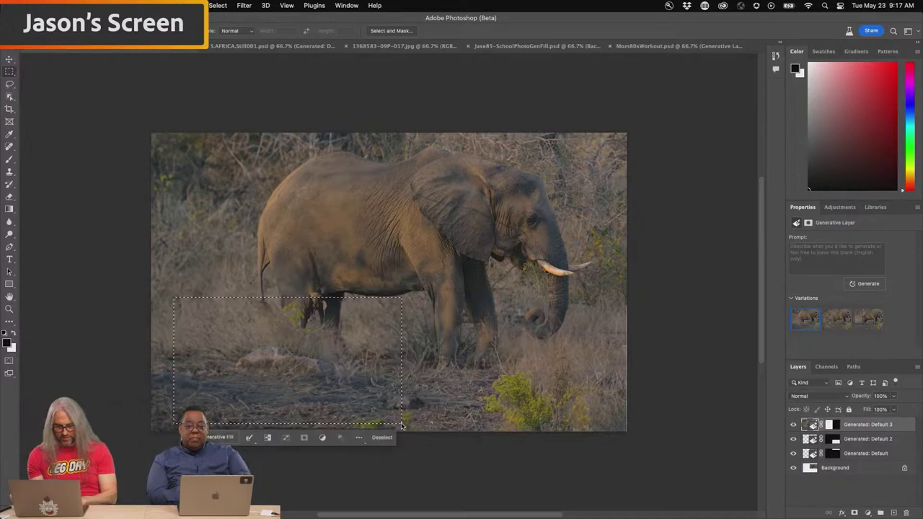
left_click(226, 438)
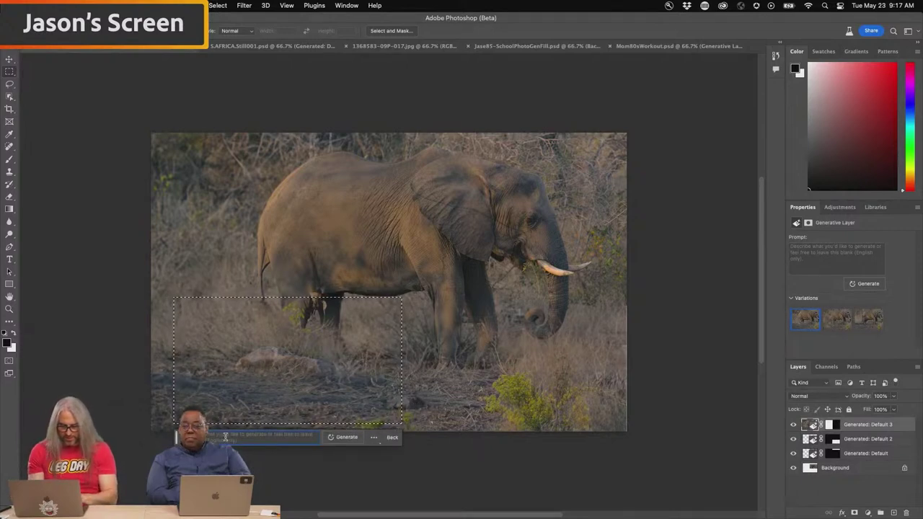
type("baby elepha")
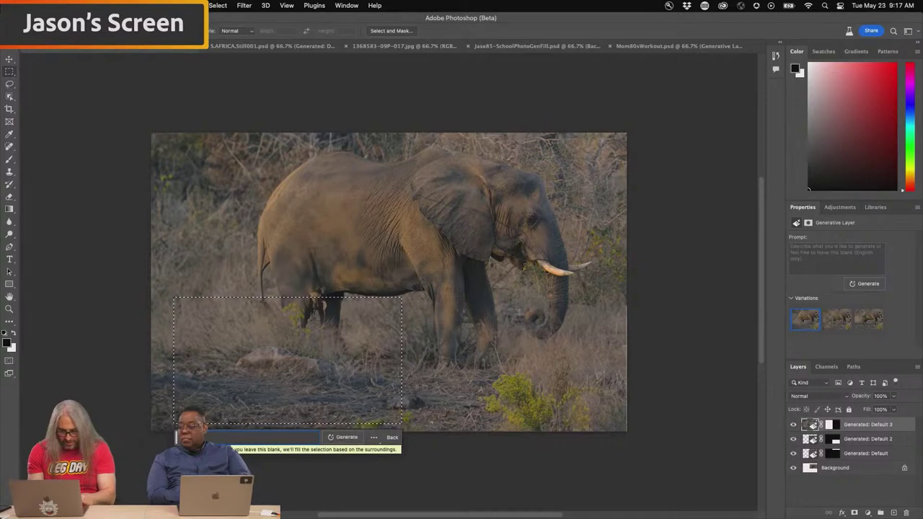
type("nt grazing")
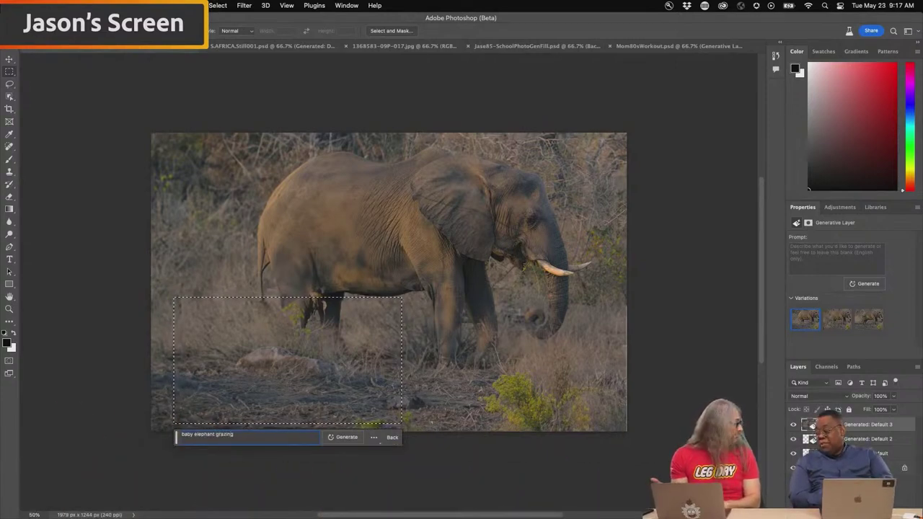
left_click(343, 437)
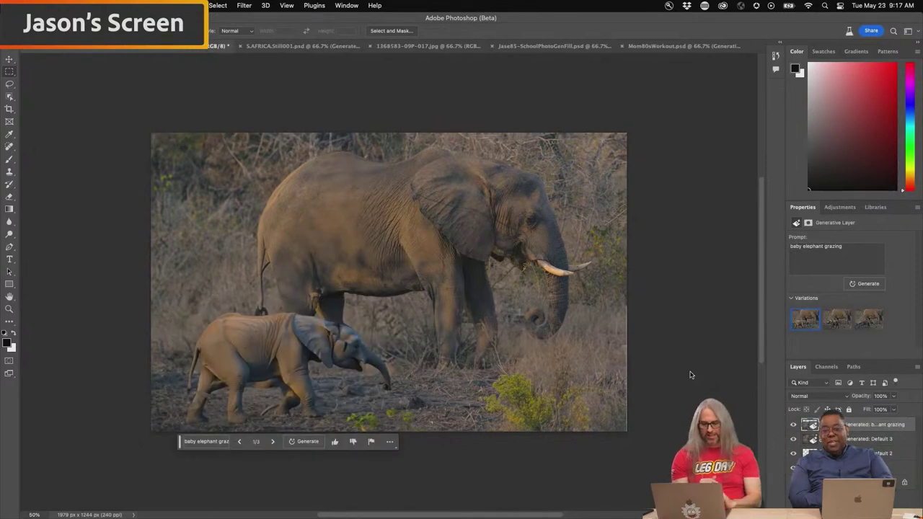
Compare the baby elephant variations and generate more of them.
left_click(831, 324)
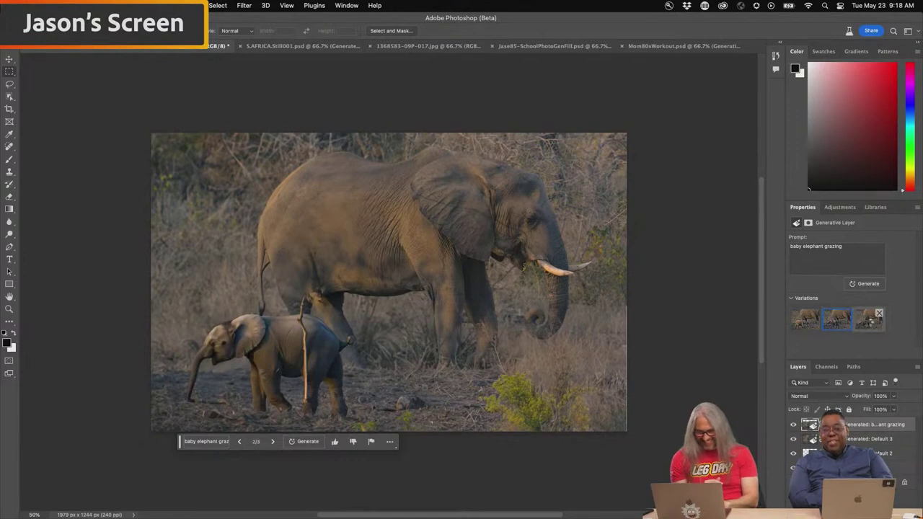
left_click(868, 321)
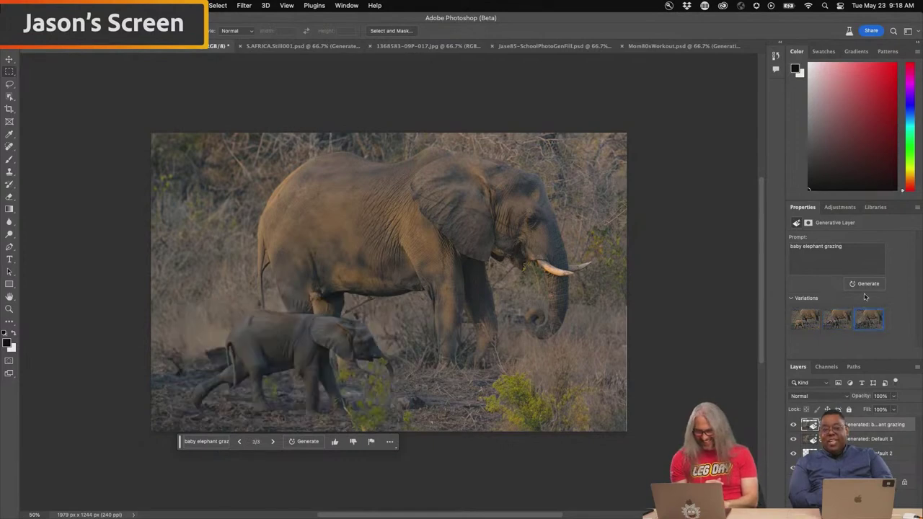
left_click(868, 284)
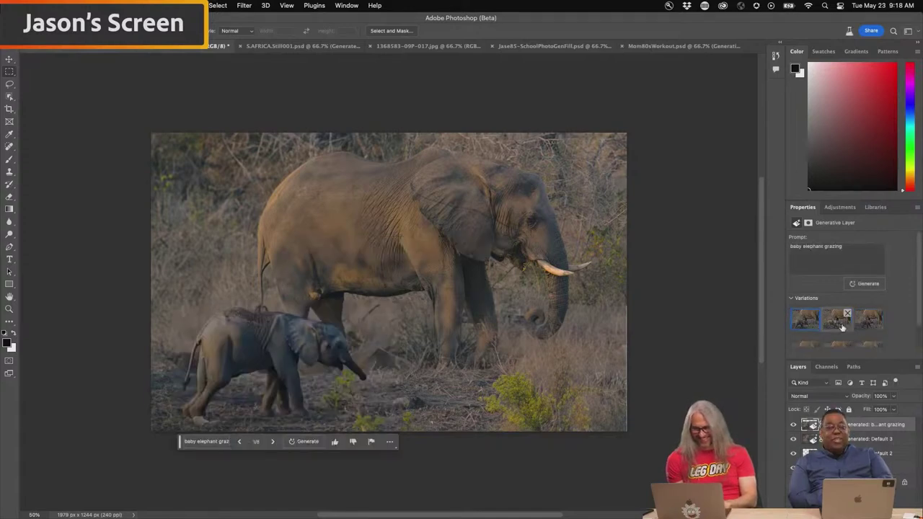
left_click(835, 323)
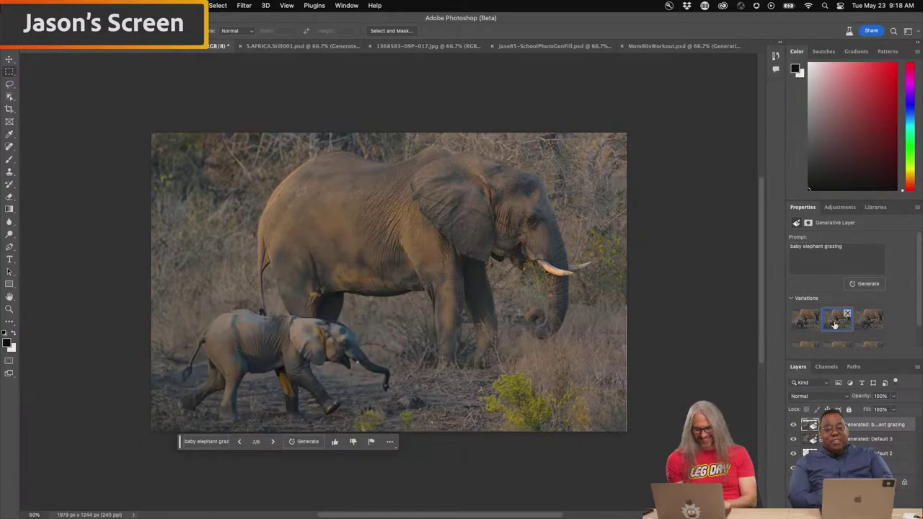
Pick the second walking baby elephant variation and zoom the image to 66.67%.
scroll(835, 323, "down", 2)
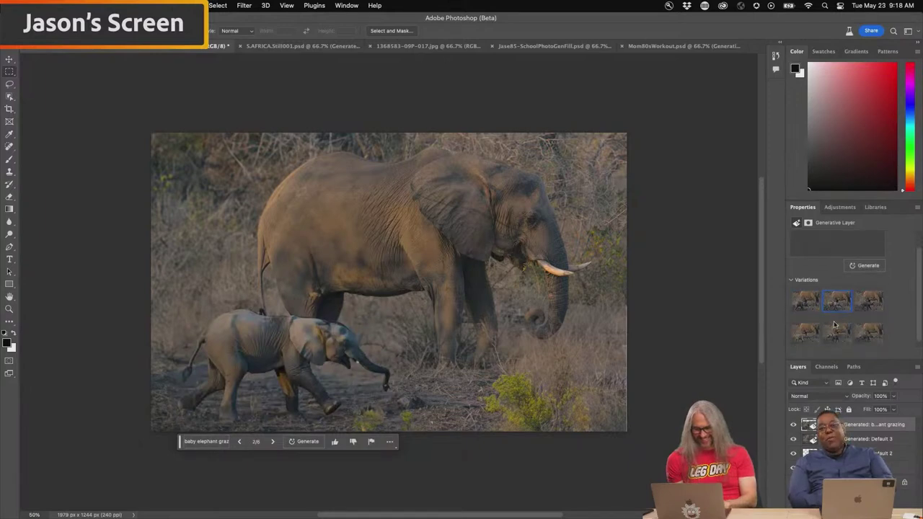
left_click(867, 305)
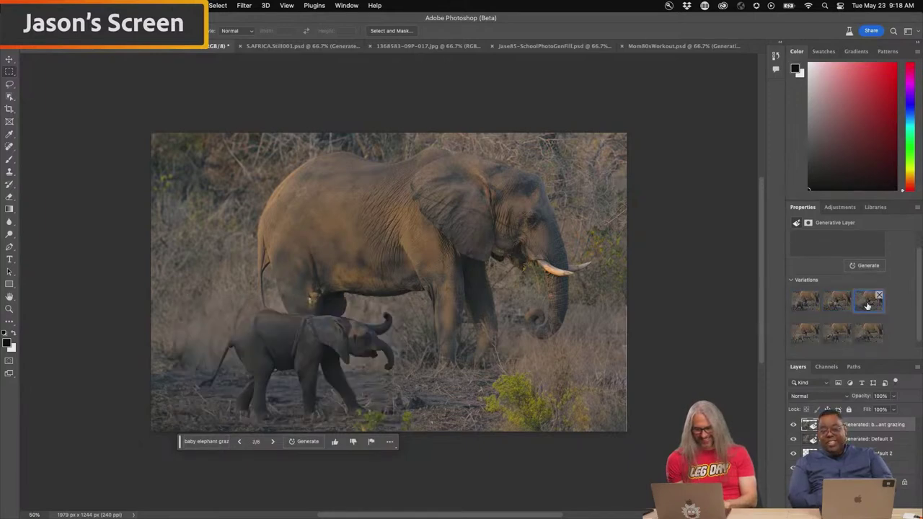
left_click(836, 302)
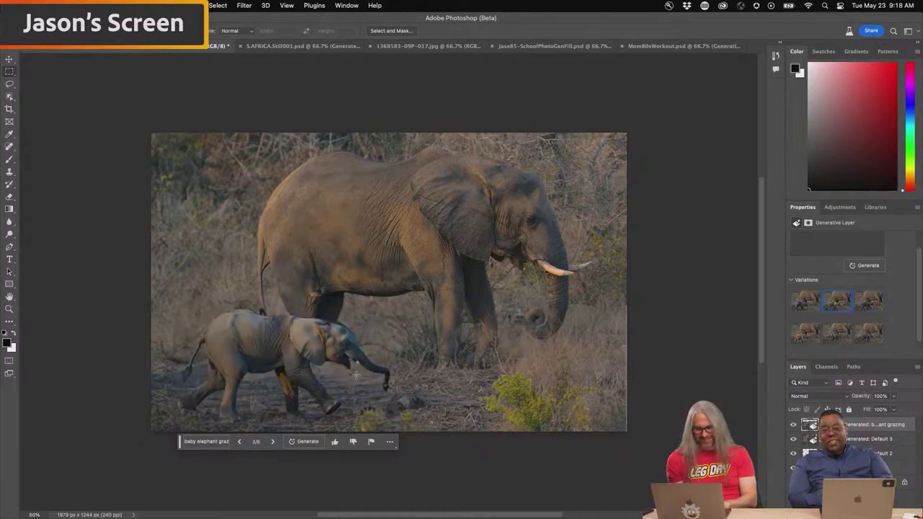
scroll(355, 379, "down", 2)
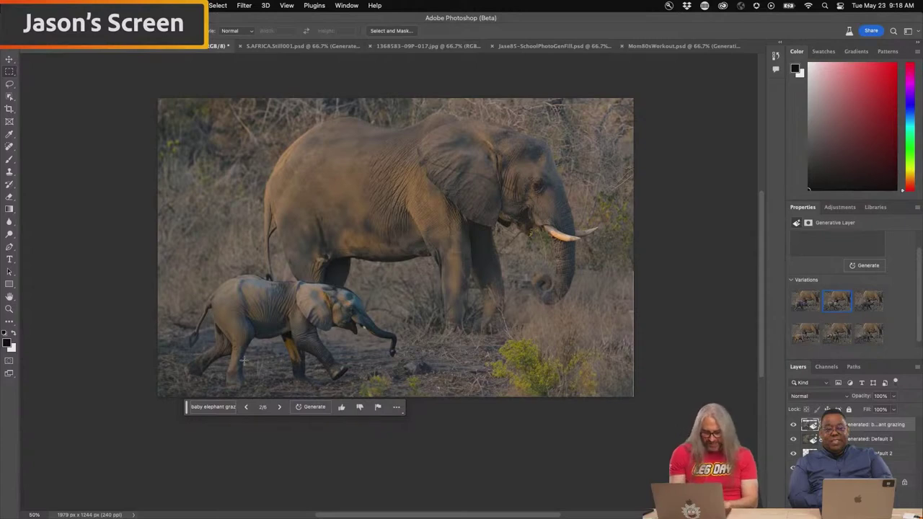
key("super+plus")
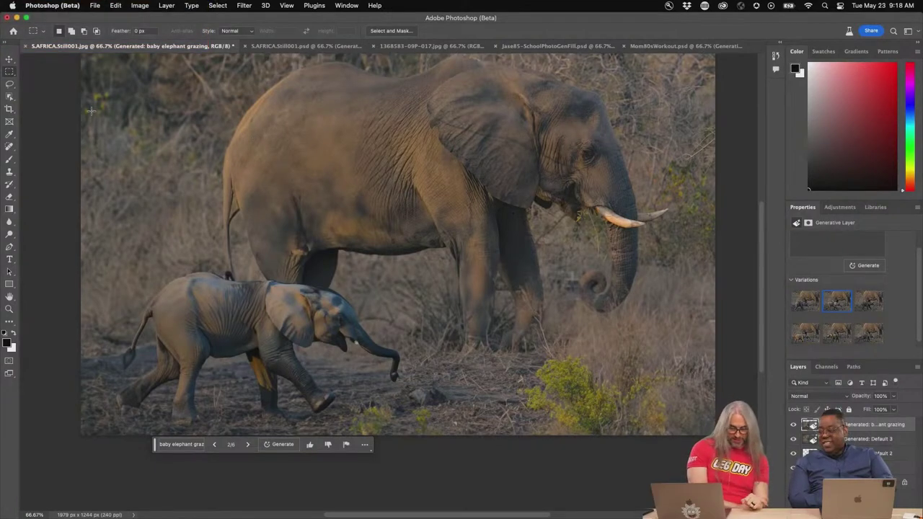
scroll(91, 111, "up", 5)
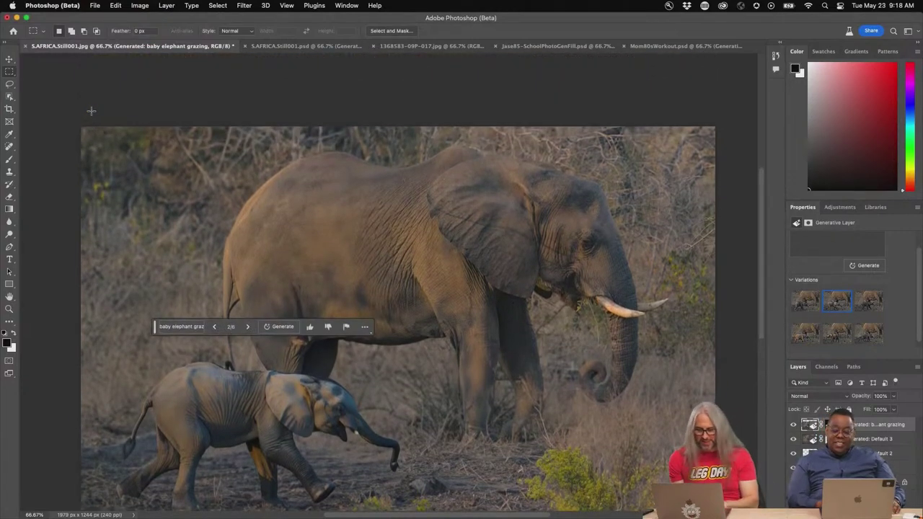
scroll(91, 110, "down", 2)
scroll(91, 110, "left", 1)
scroll(91, 110, "left", 1)
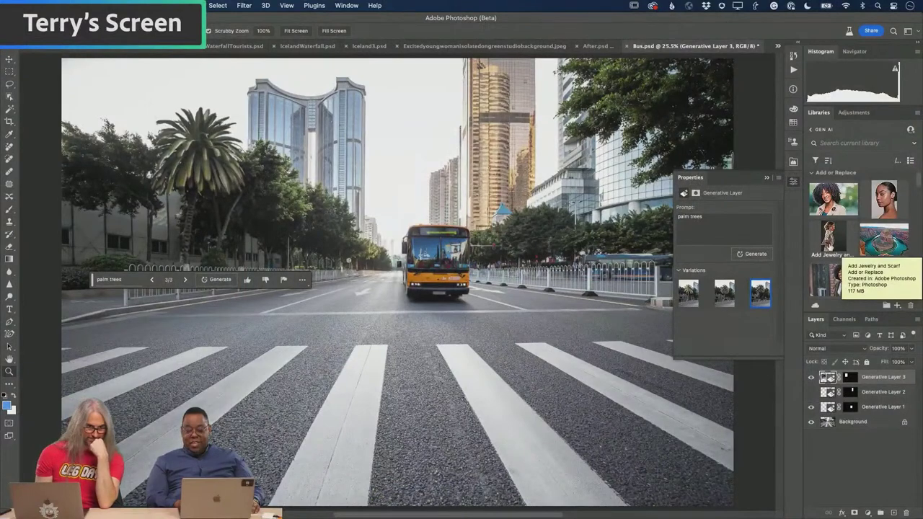
Open the Add Jewelry and Scarf sample from Libraries and zoom in on the woman's head.
double_click(829, 244)
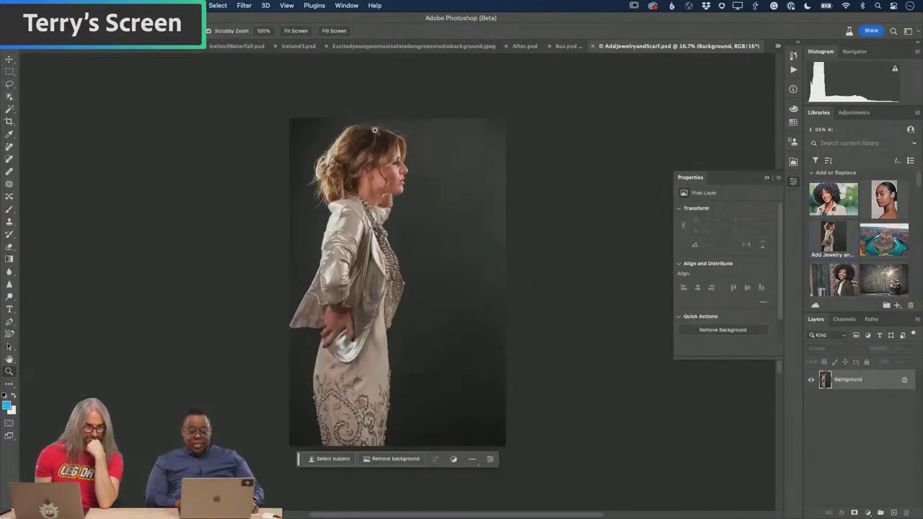
left_click_drag(289, 113, 338, 160)
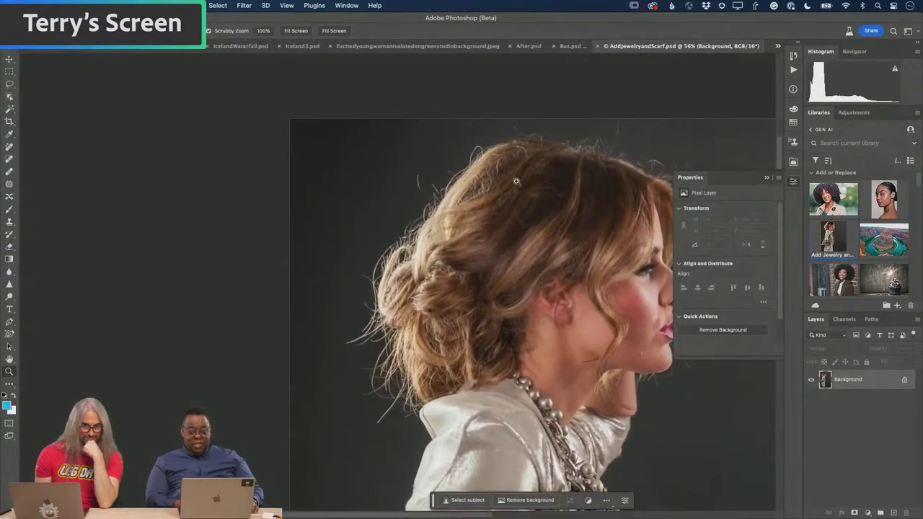
scroll(572, 264, "right", 5)
scroll(572, 264, "down", 2)
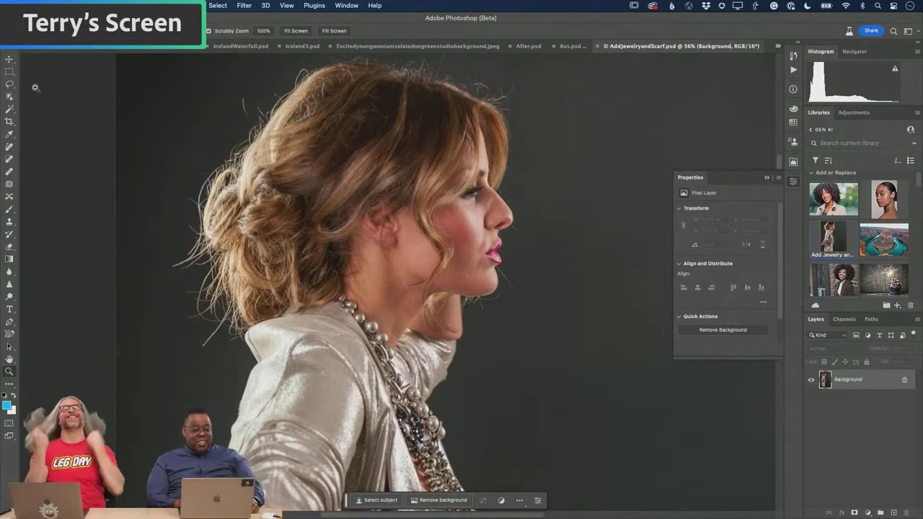
left_click(10, 72)
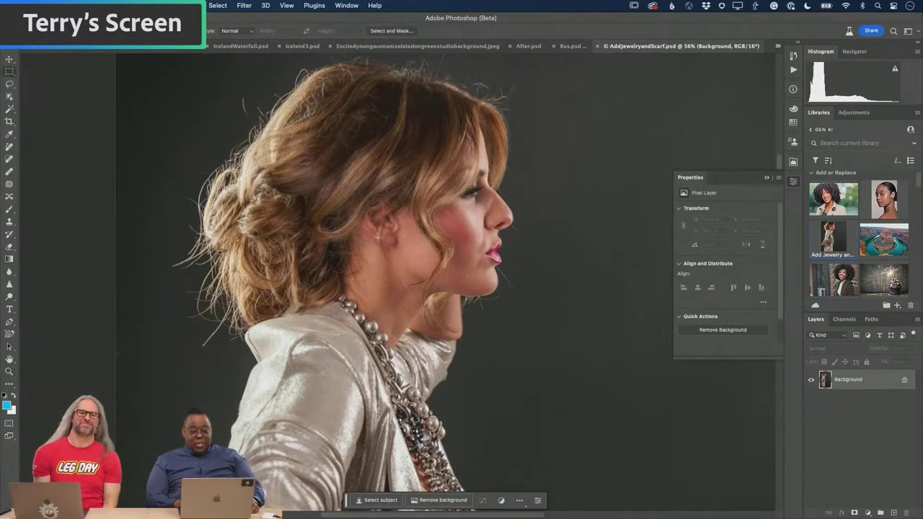
Select a tall rectangle below the ear and generate 'fashion earring' into it.
left_click_drag(376, 235, 399, 296)
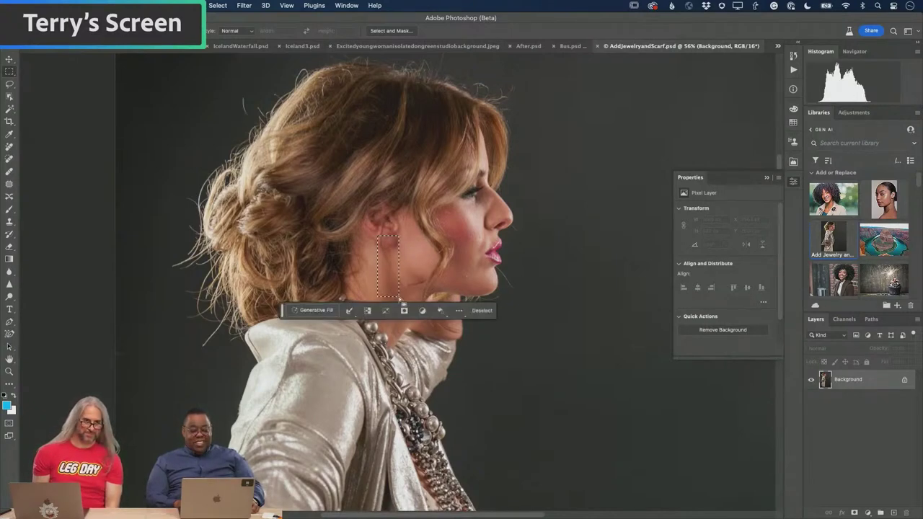
left_click(313, 310)
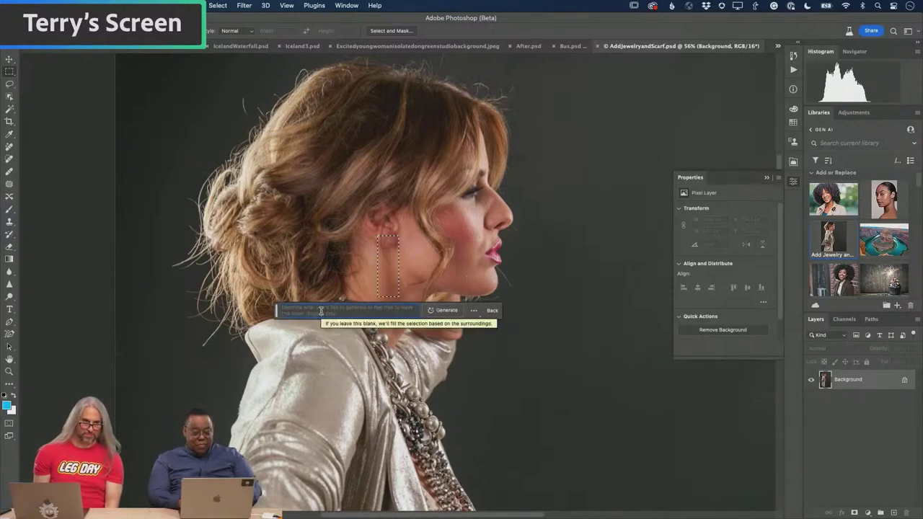
type("fashion earring")
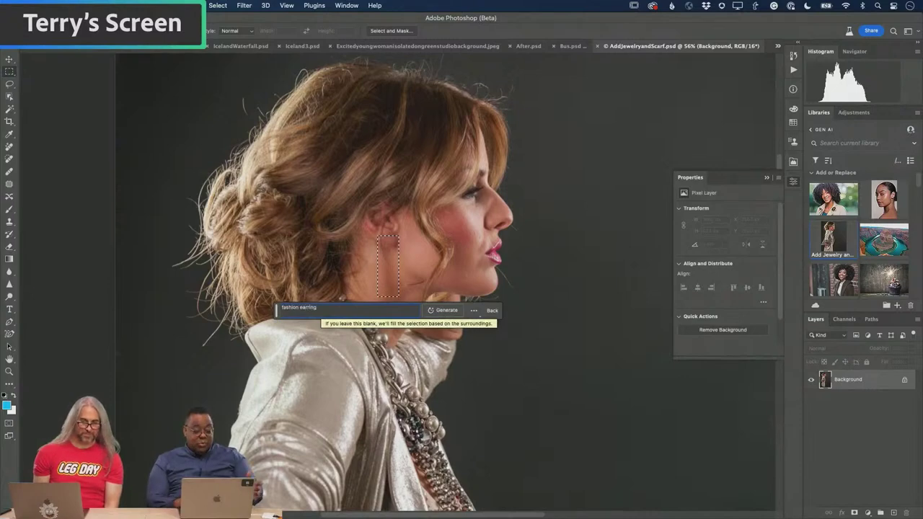
left_click(444, 310)
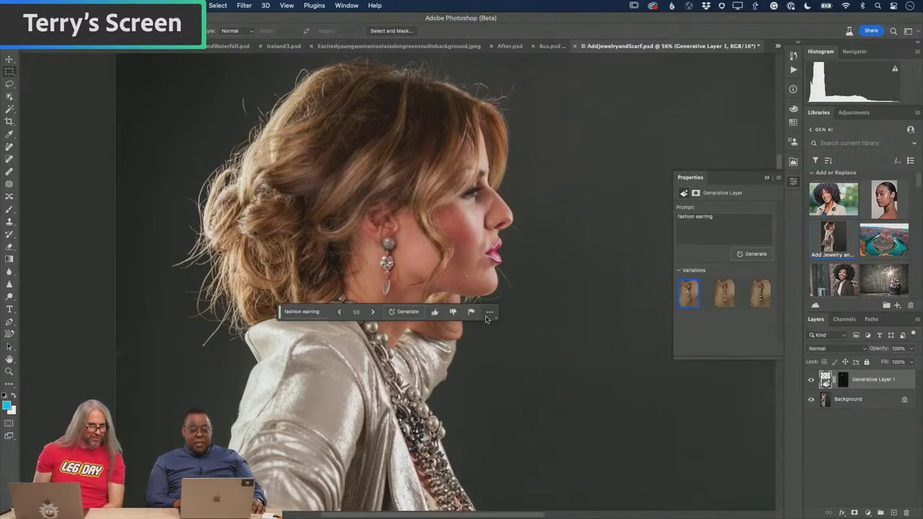
Zoom in on the earring, compare all three variations, and keep the crystal drop.
left_click_drag(278, 318, 456, 329)
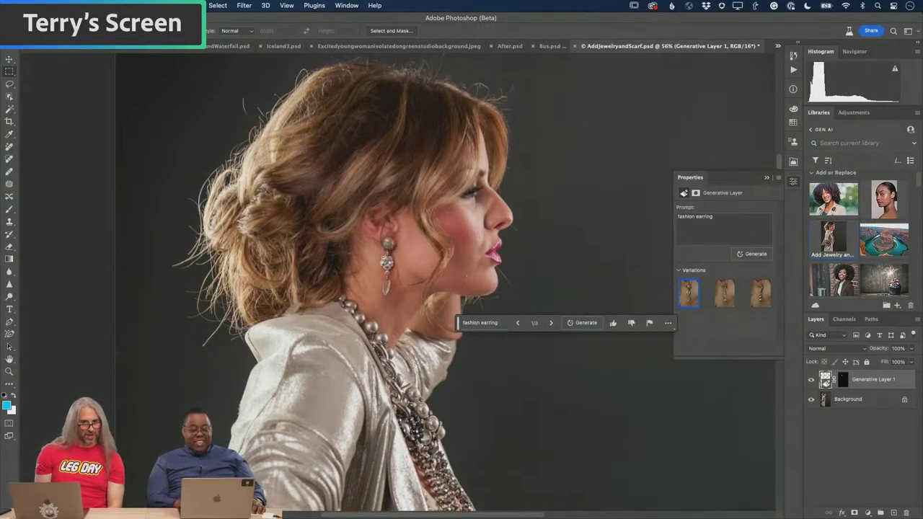
key("z")
left_click_drag(382, 272, 420, 295)
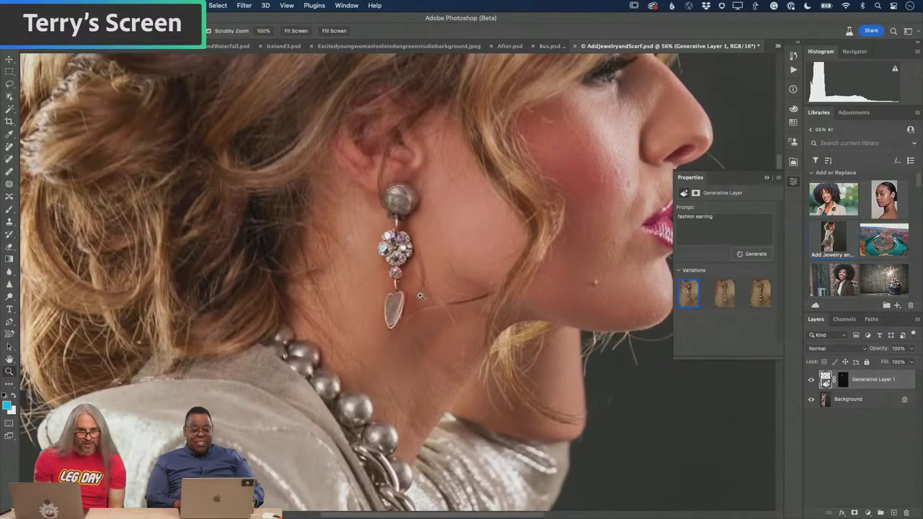
key("m")
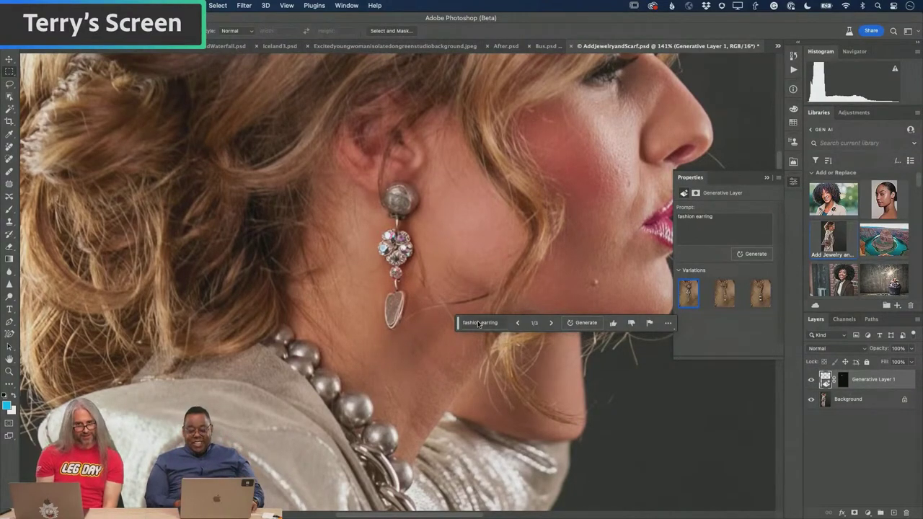
left_click(723, 300)
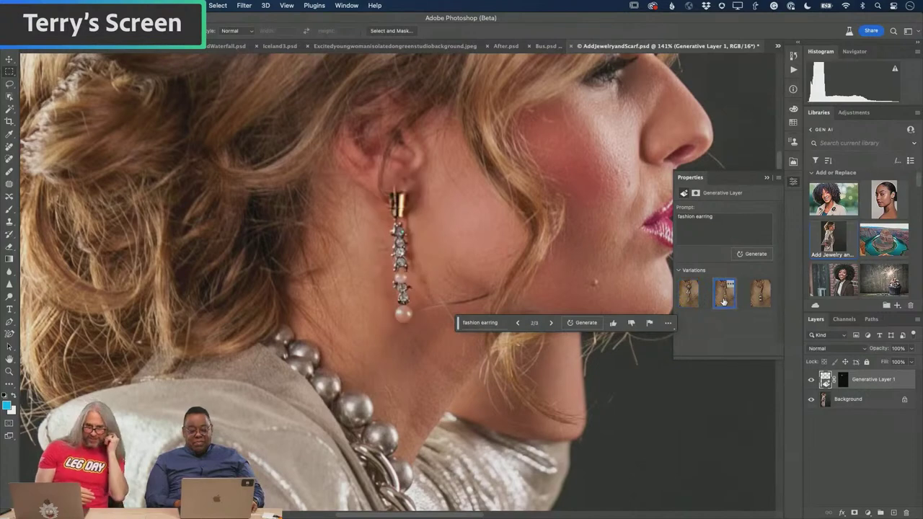
left_click(755, 302)
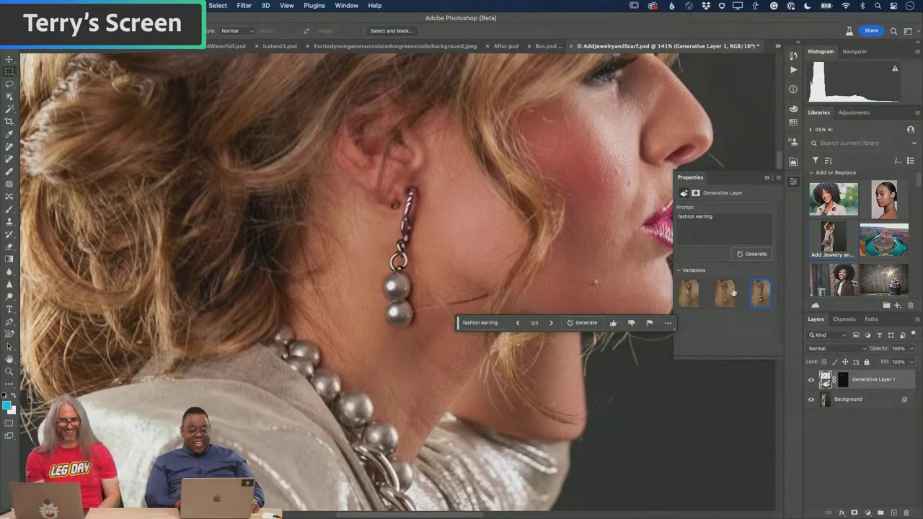
left_click(688, 300)
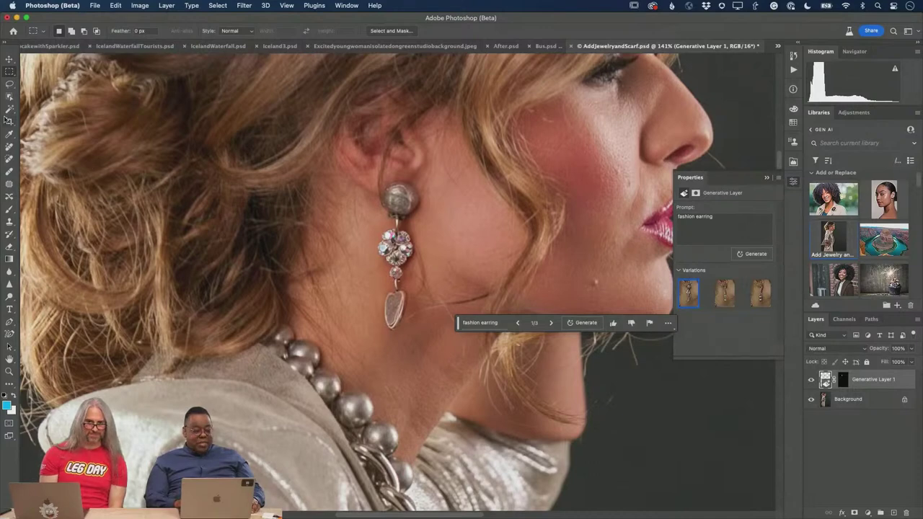
Lasso a freehand area around the neck and generate 'fashion scarf' into it.
left_click(9, 84)
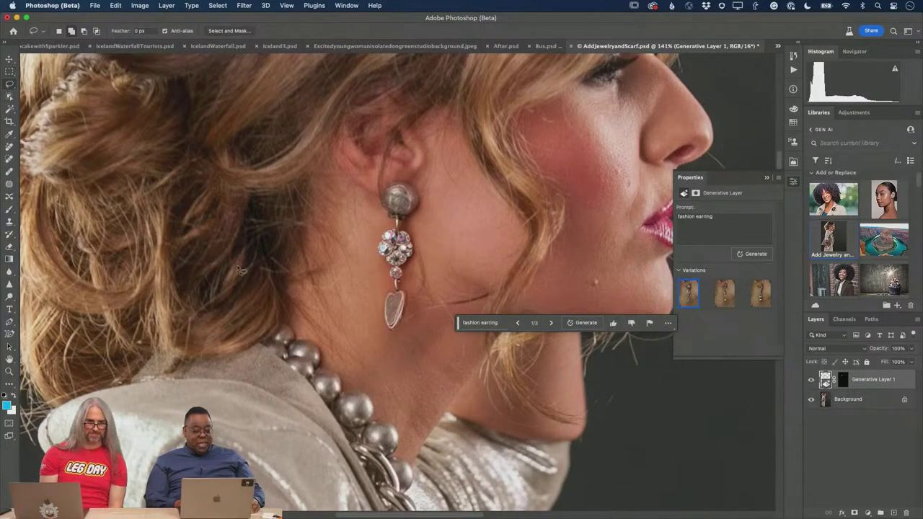
mouse_move(259, 269)
left_mouse_down()
mouse_move(434, 440)
mouse_move(454, 437)
mouse_move(472, 385)
mouse_move(458, 364)
mouse_move(382, 332)
mouse_move(281, 235)
left_mouse_up()
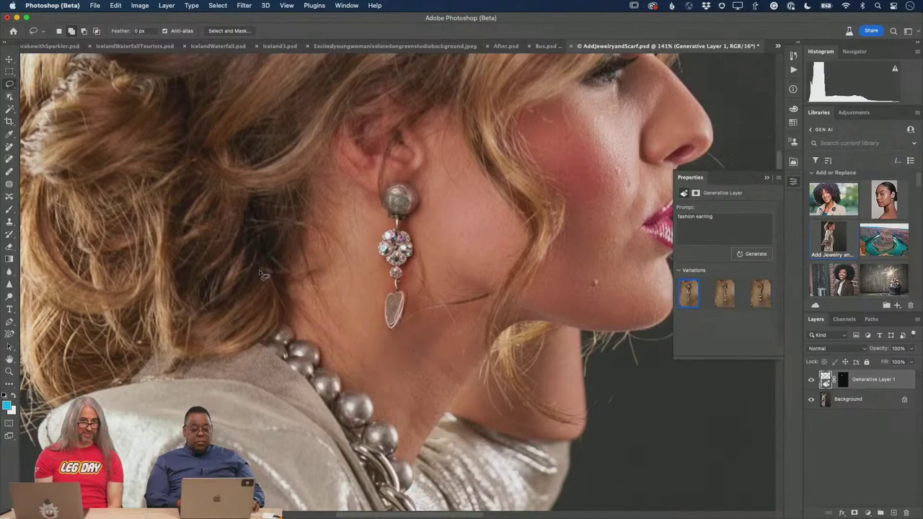
left_click_drag(263, 273, 261, 268)
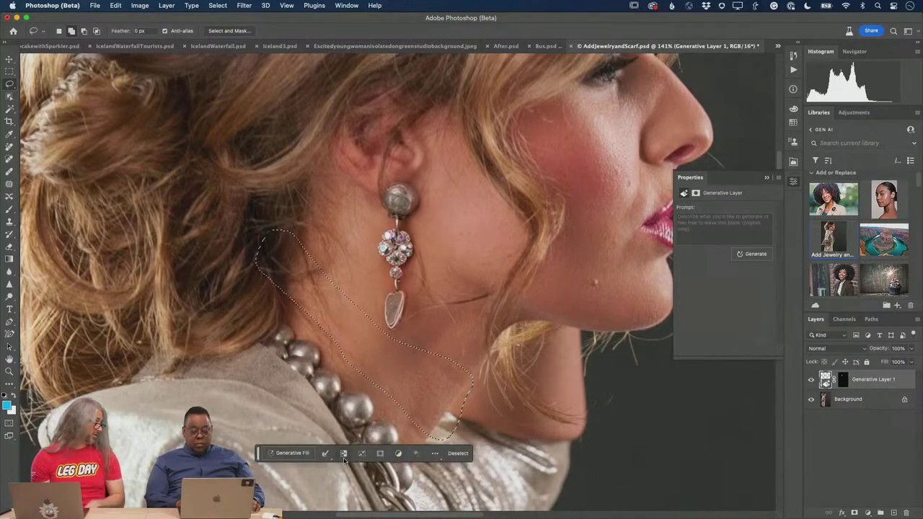
left_click(293, 454)
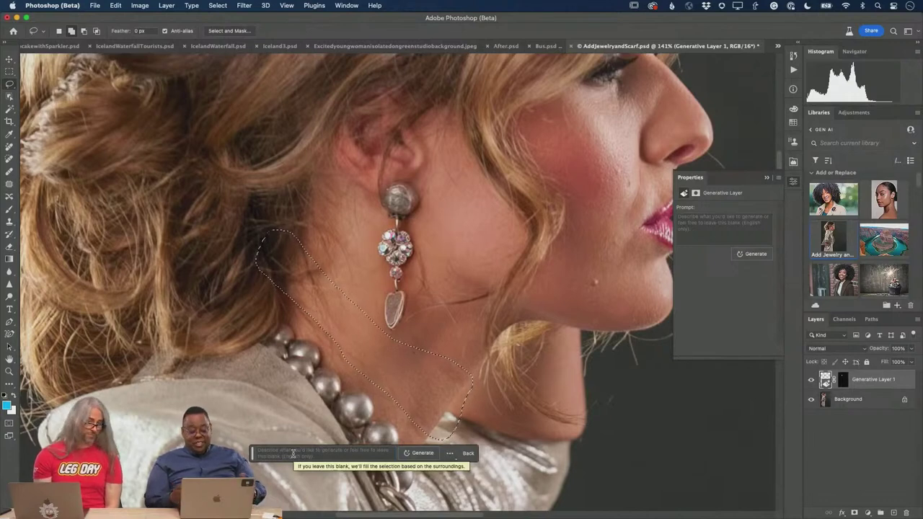
left_click(292, 454)
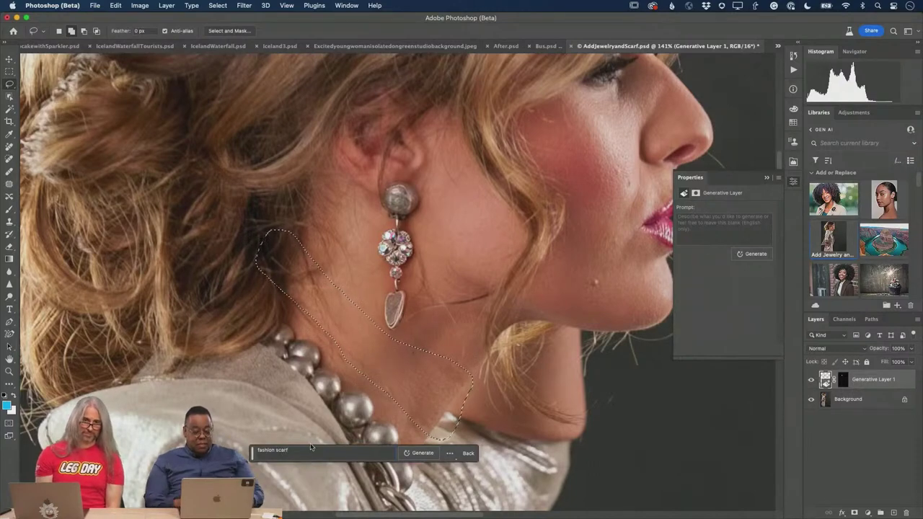
left_click(420, 452)
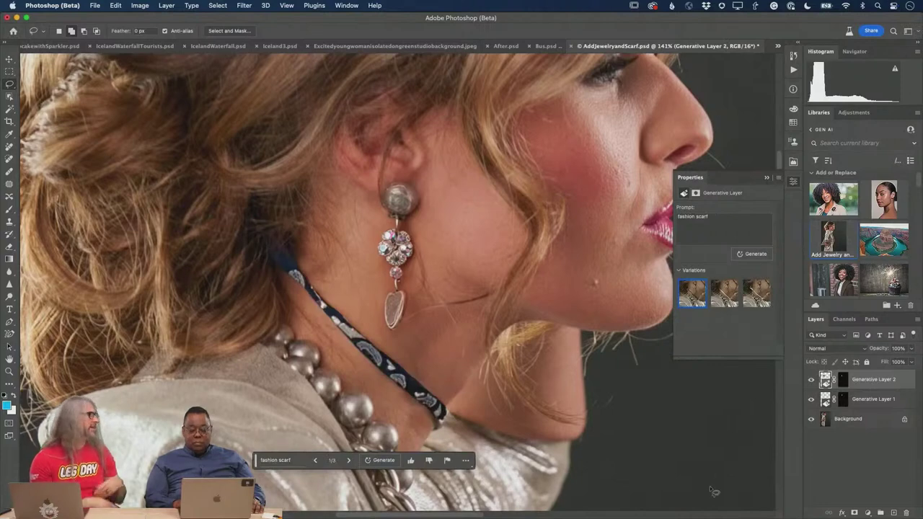
Keep the dark blue patterned scarf, hide Generative Layer 2, and lasso a new neck area.
left_click(725, 301)
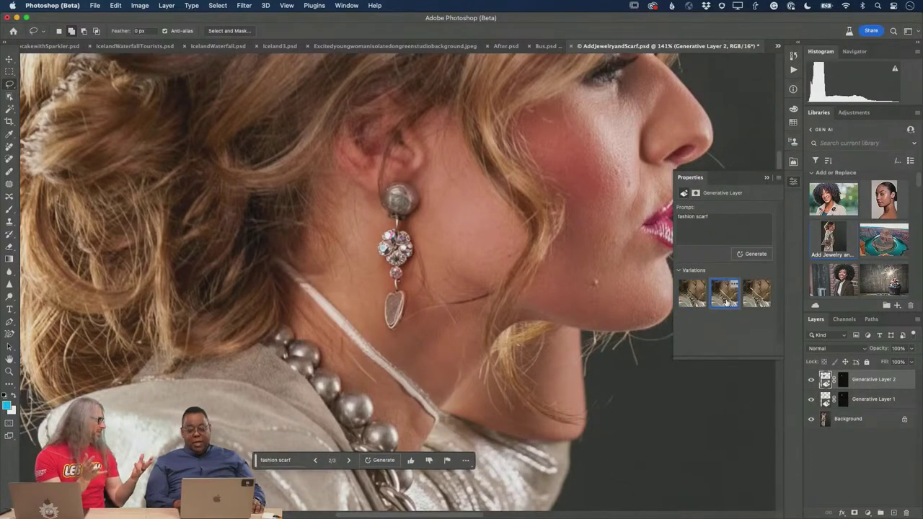
left_click(757, 303)
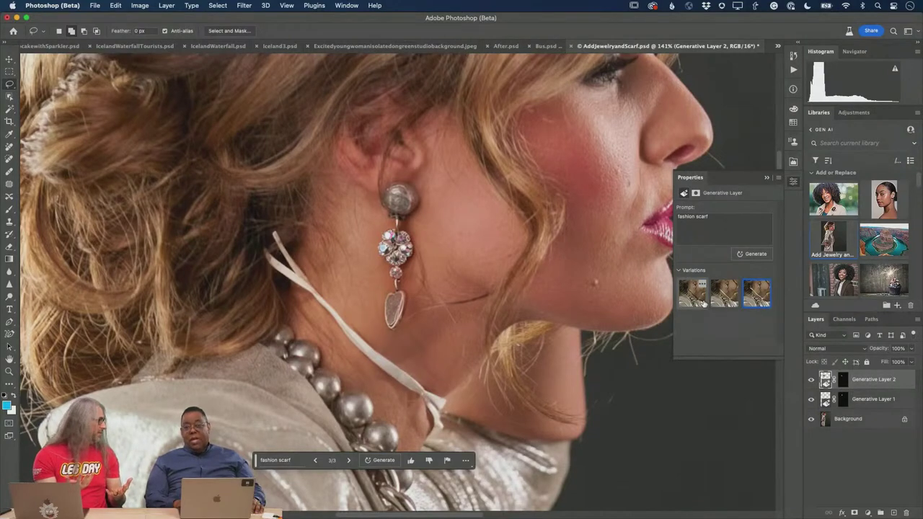
left_click(702, 303)
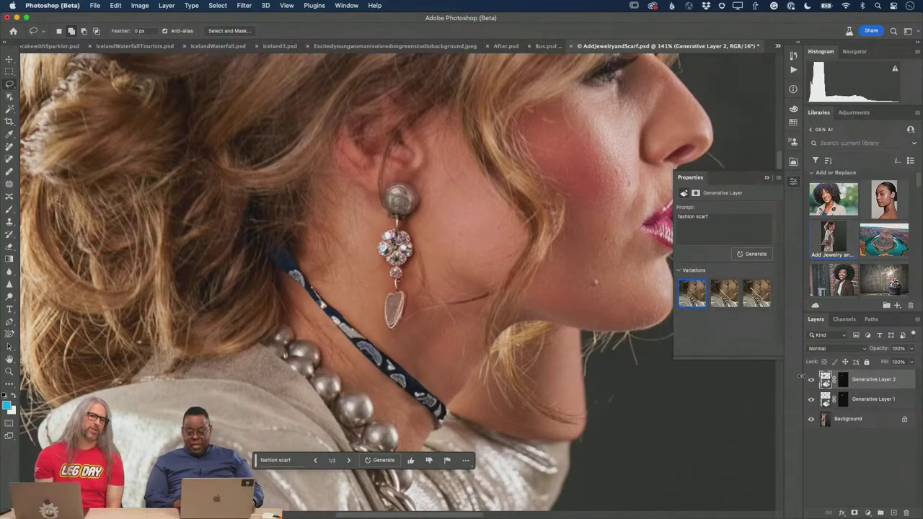
left_click(810, 382)
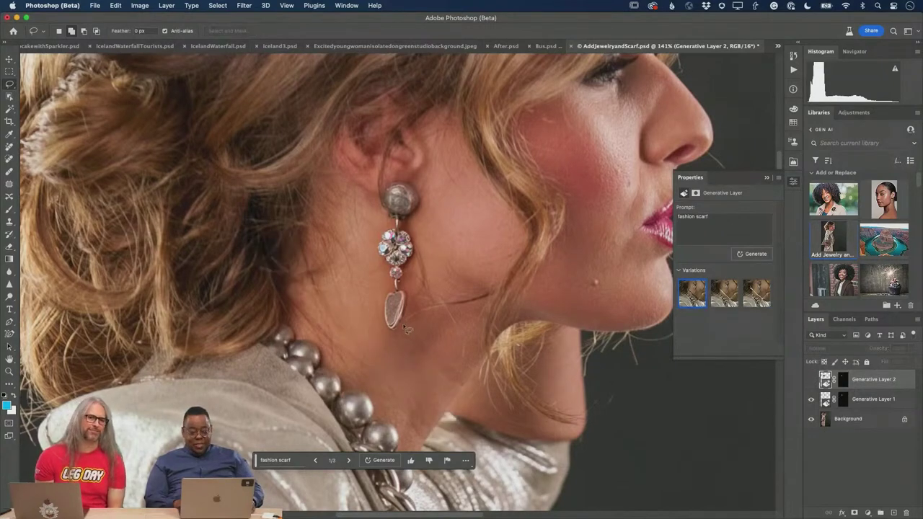
left_click_drag(263, 259, 319, 317)
mouse_move(343, 357)
left_mouse_down()
mouse_move(400, 430)
mouse_move(458, 474)
mouse_move(527, 509)
mouse_move(556, 508)
mouse_move(566, 493)
mouse_move(589, 423)
mouse_move(464, 396)
mouse_move(405, 369)
mouse_move(366, 336)
mouse_move(309, 232)
mouse_move(279, 223)
mouse_move(266, 252)
left_mouse_up()
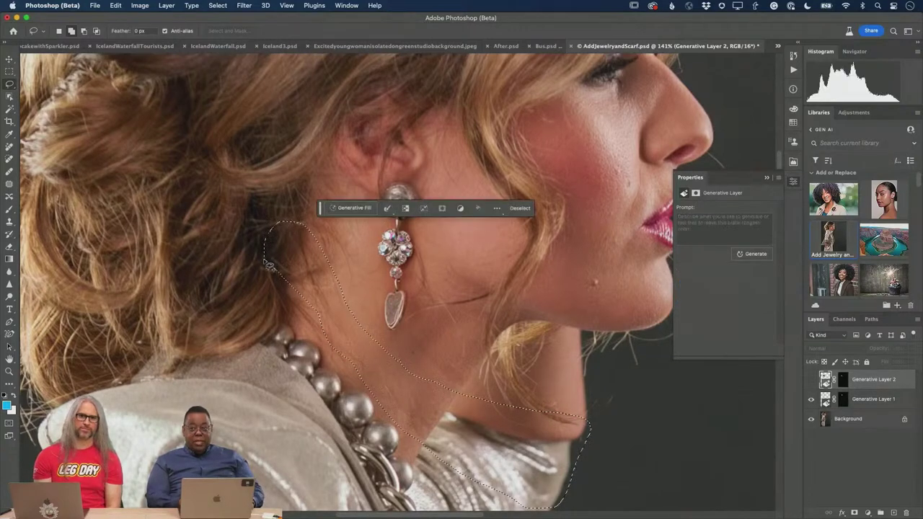
Generate 'flying fashion scarf' into the neck selection, creating Generative Layer 3.
left_click(351, 207)
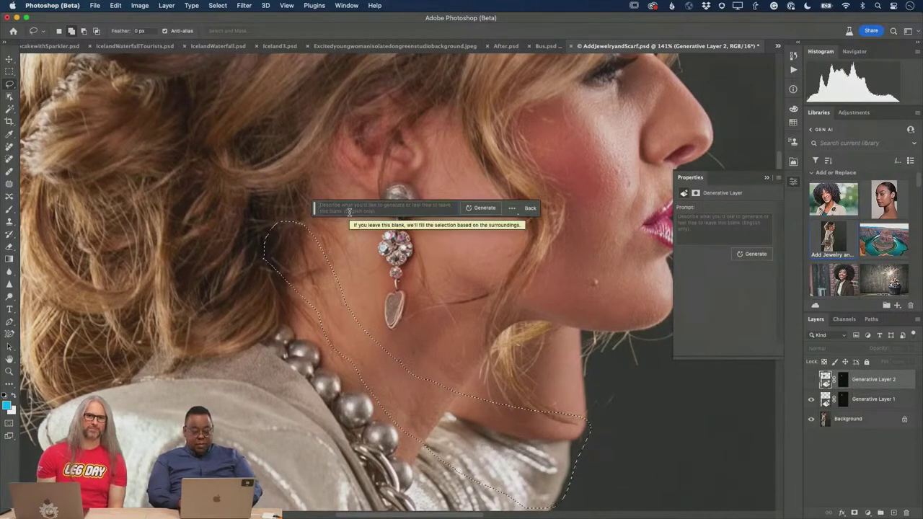
type("fashion ")
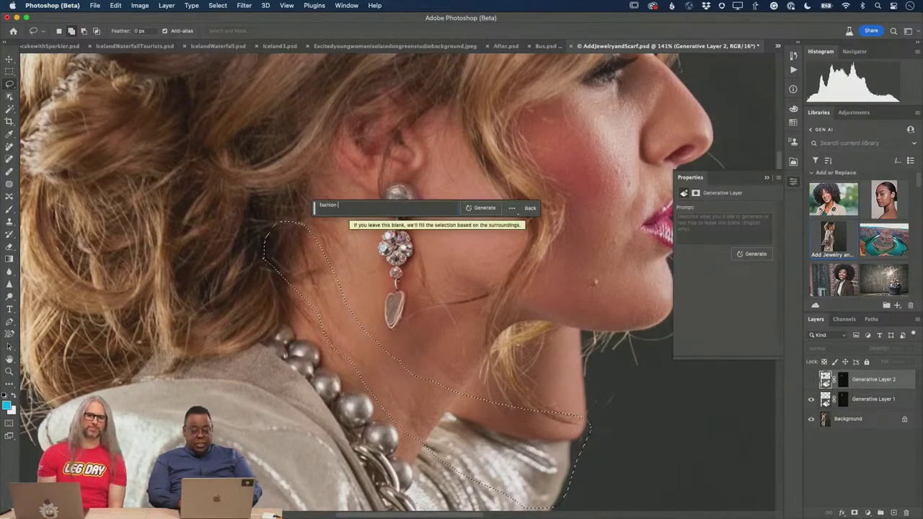
type("scarf")
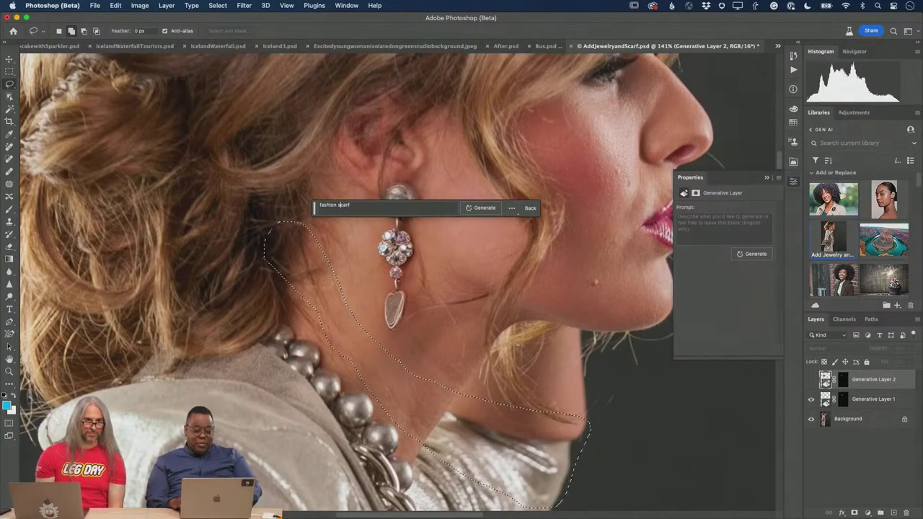
left_click(321, 204)
type("flyin")
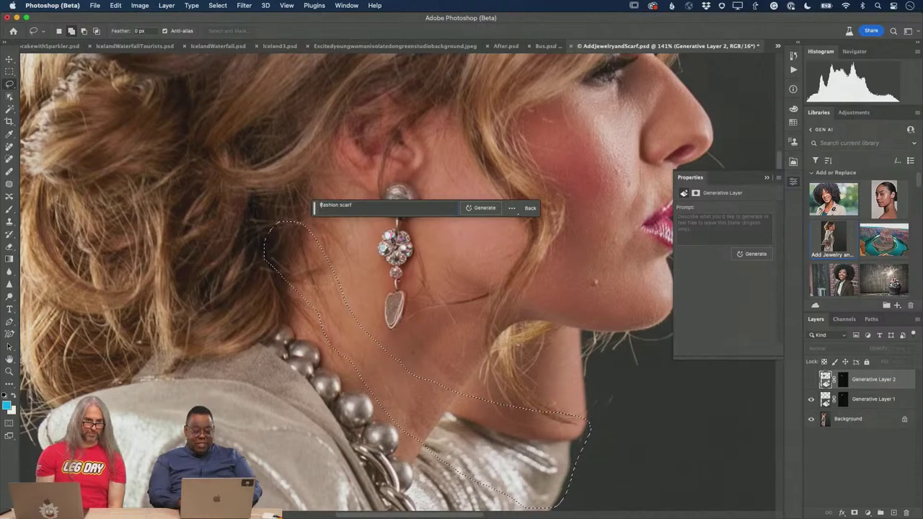
type("g")
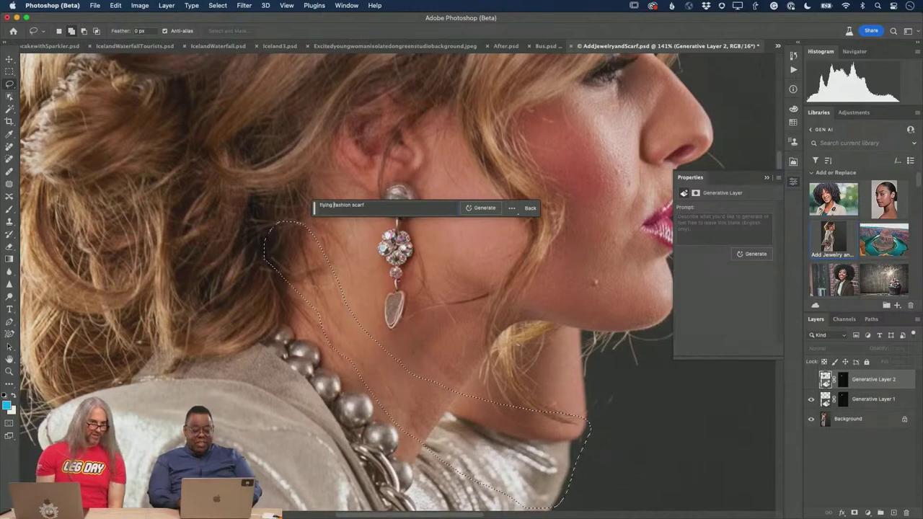
left_click(487, 208)
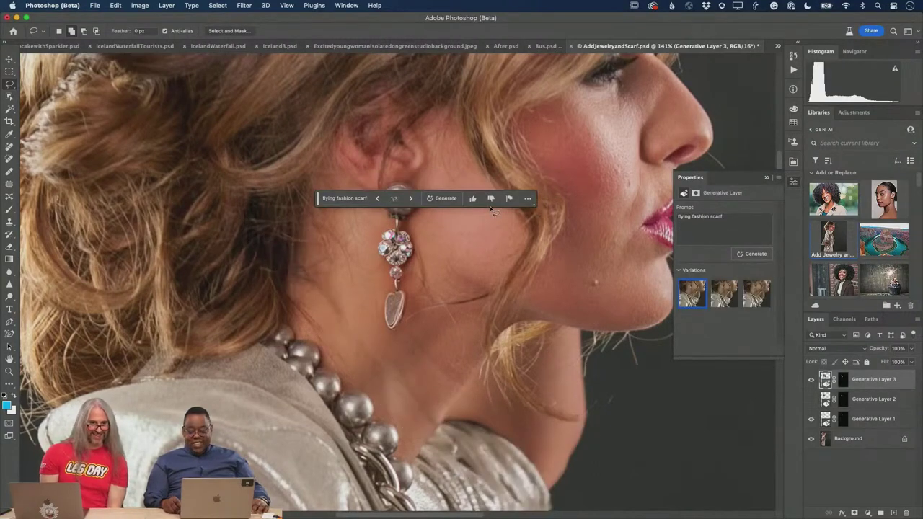
Show the third flying scarf variation, then hide Generative Layer 3 and show Generative Layer 2.
mouse_move(726, 302)
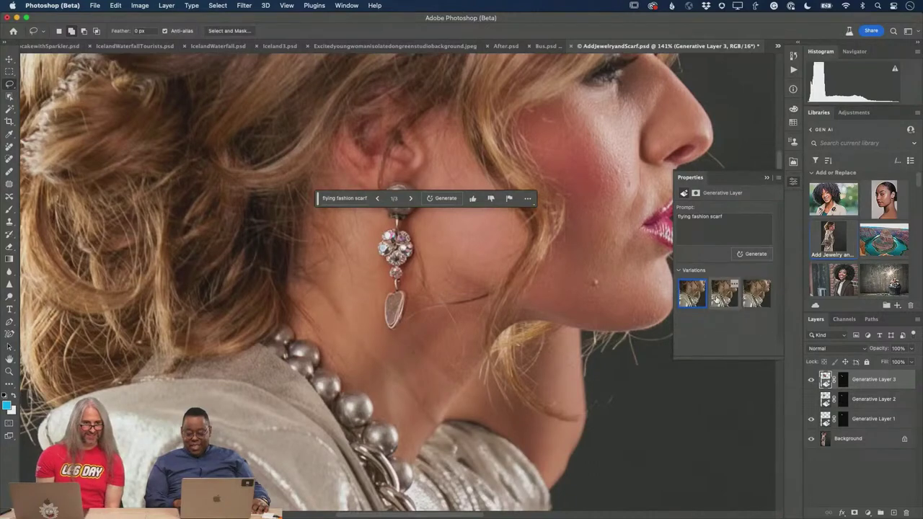
left_click(754, 301)
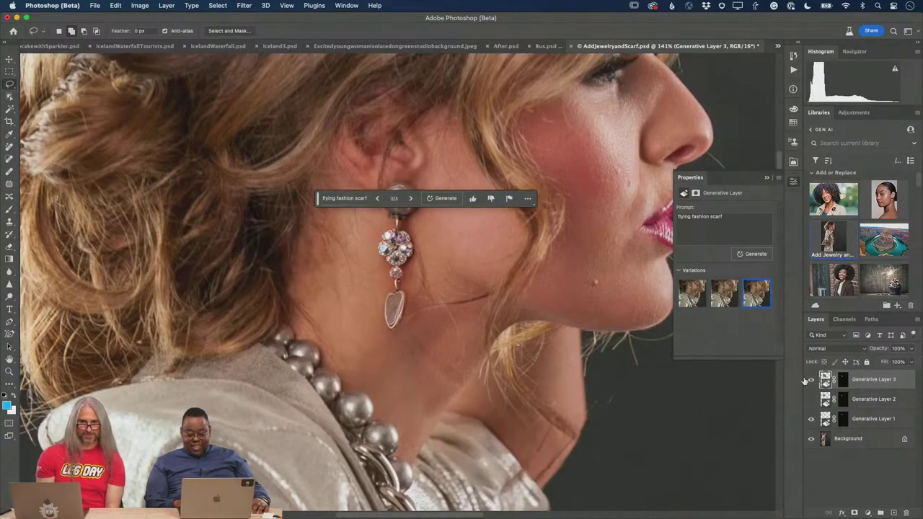
left_click(811, 380)
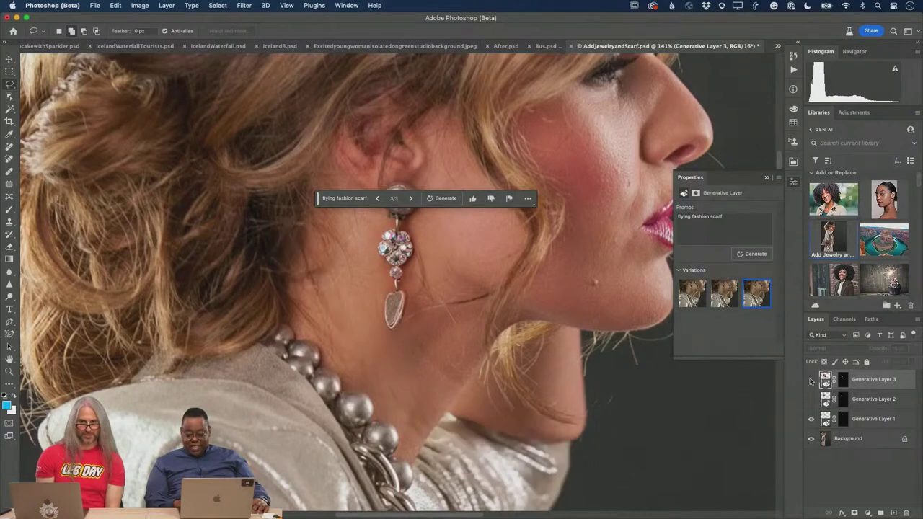
left_click(810, 380)
left_click(810, 381)
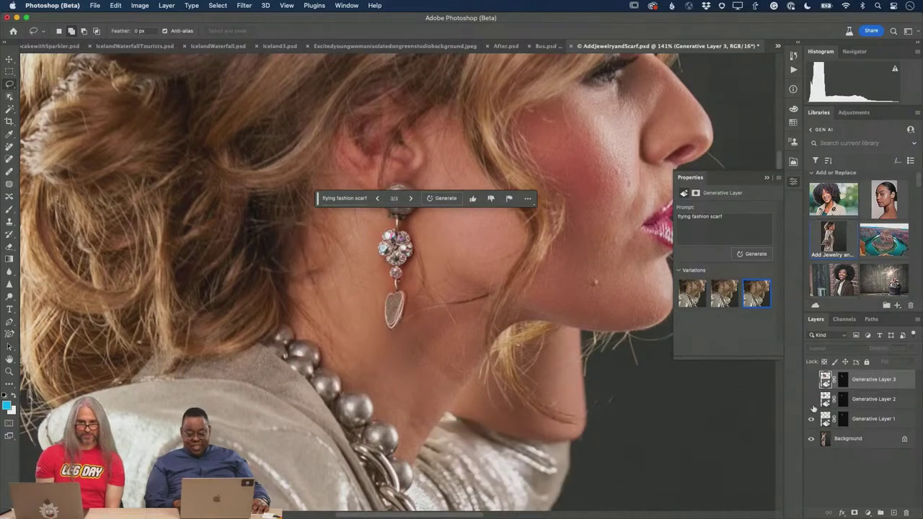
left_click(810, 401)
Regenerate Generative Layer 2 with 'silk fashion scarf' and pick the second, thin ribbon variation.
left_click(823, 401)
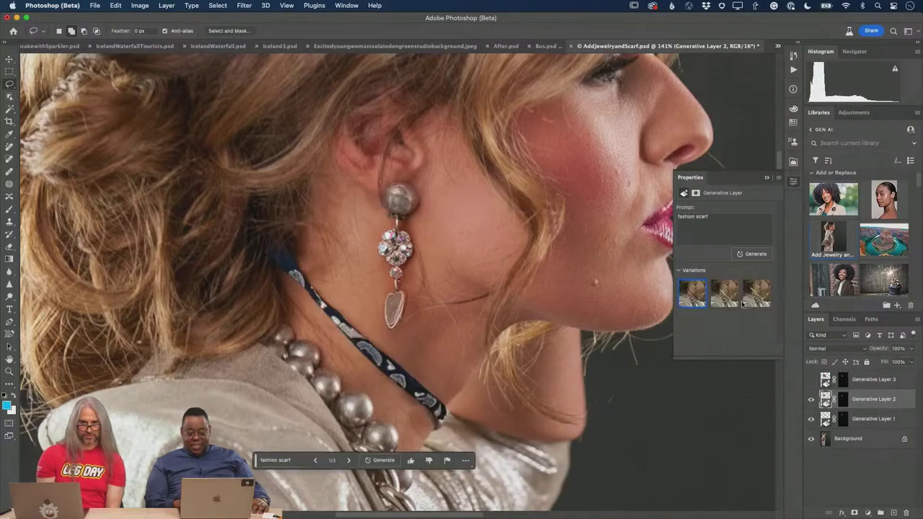
left_click(679, 217)
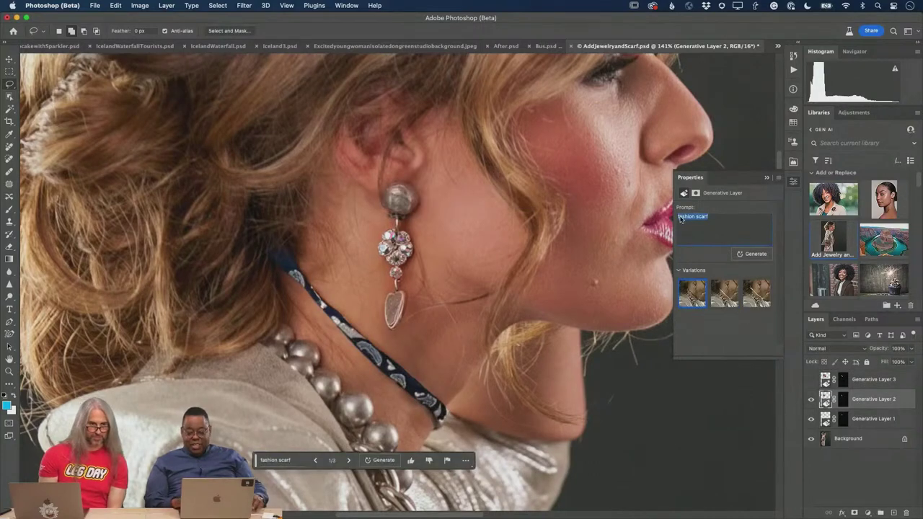
type("silk")
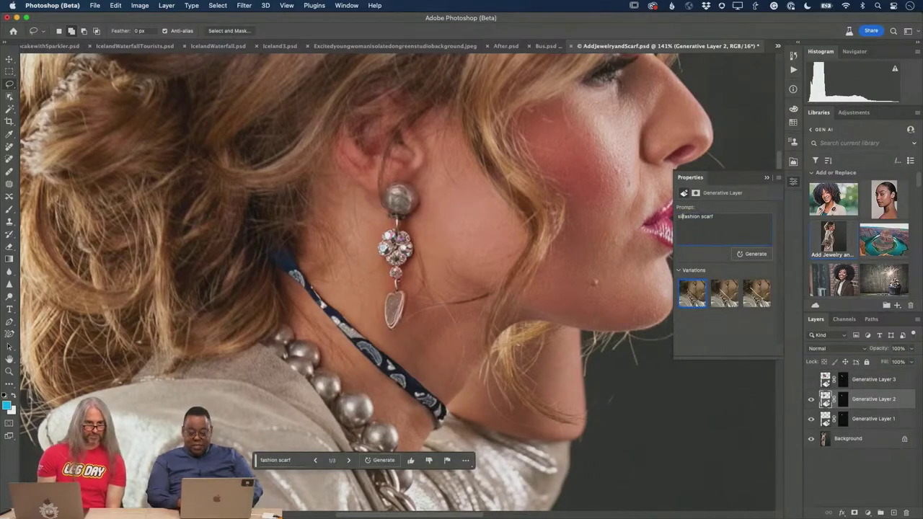
left_click(753, 255)
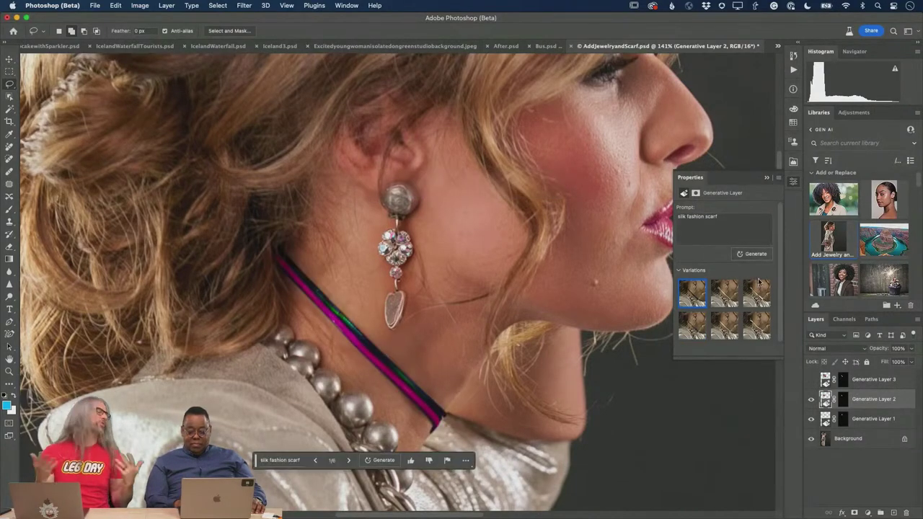
left_click(730, 303)
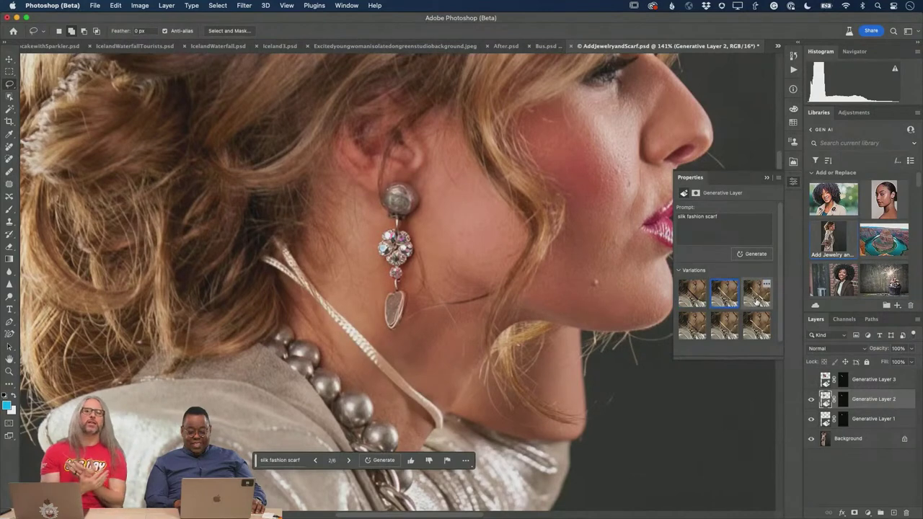
left_click(681, 222)
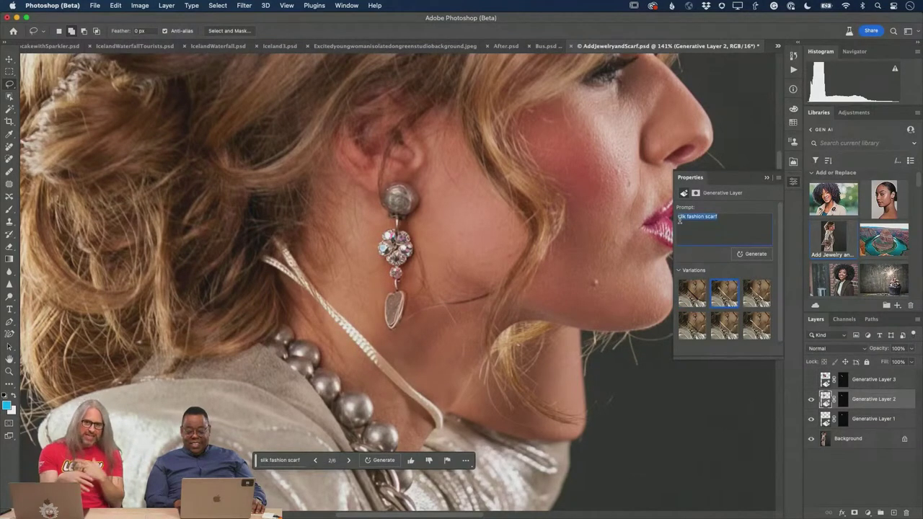
key("Right")
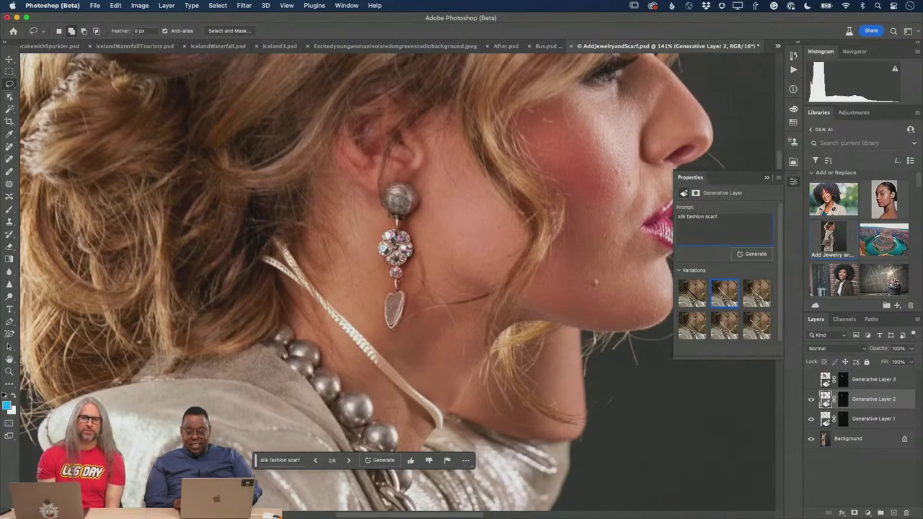
Regenerate the scarf as 'thick silk fashion scarf' and choose the first, creased cream variation.
type("thick")
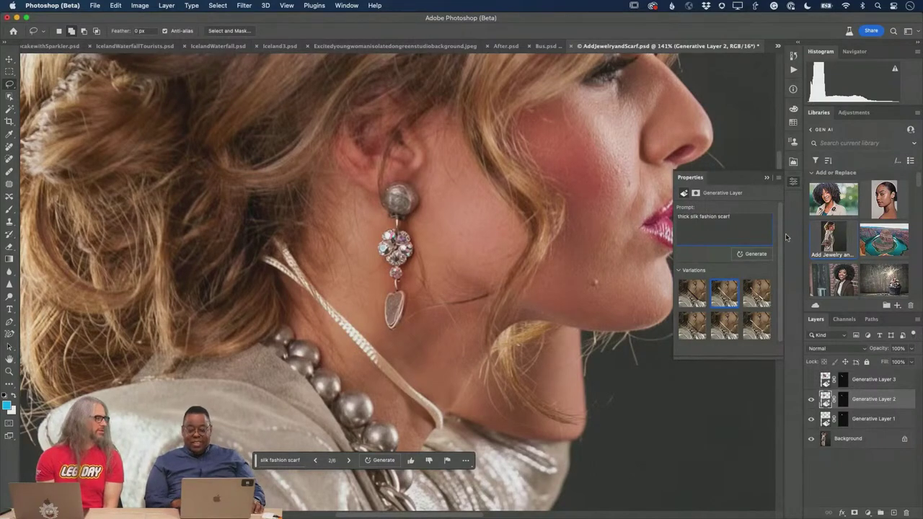
left_click(763, 256)
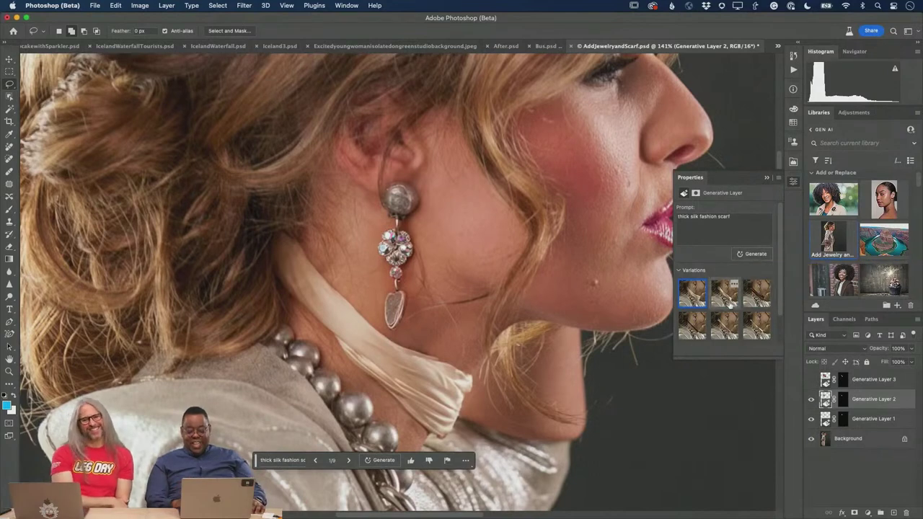
left_click(722, 292)
left_click(756, 302)
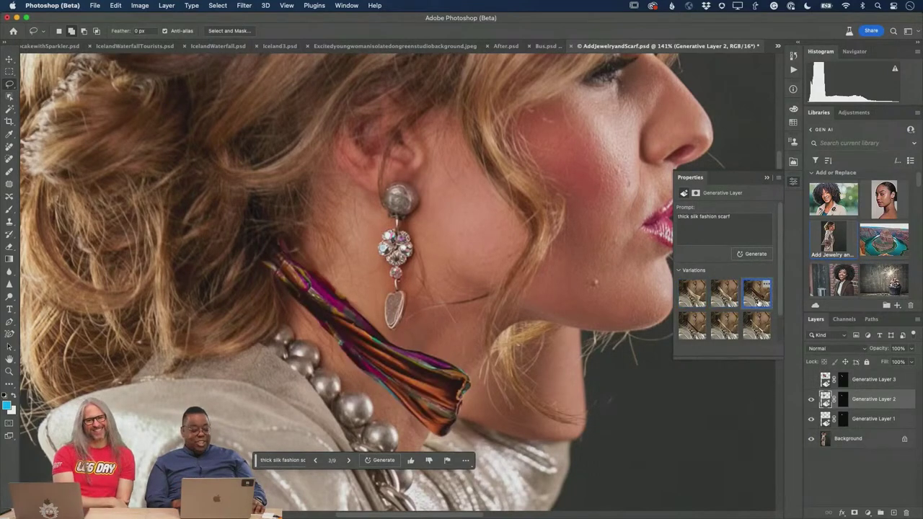
left_click(725, 298)
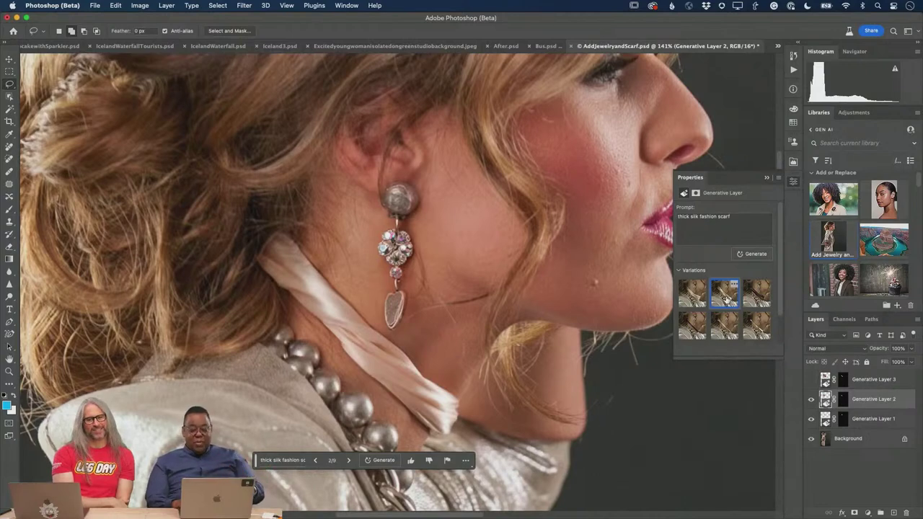
left_click(697, 301)
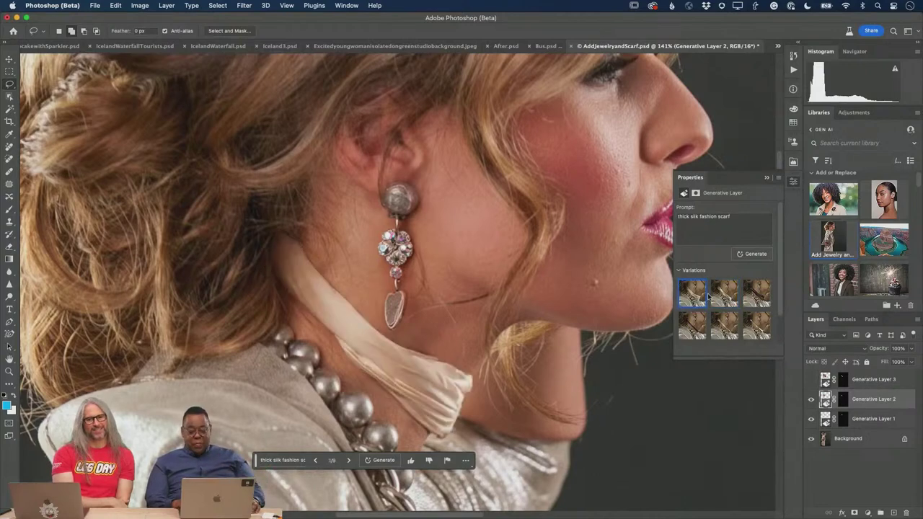
Zoom out and back in, compare scarf variations, and keep the cream thick scarf.
key("super+0")
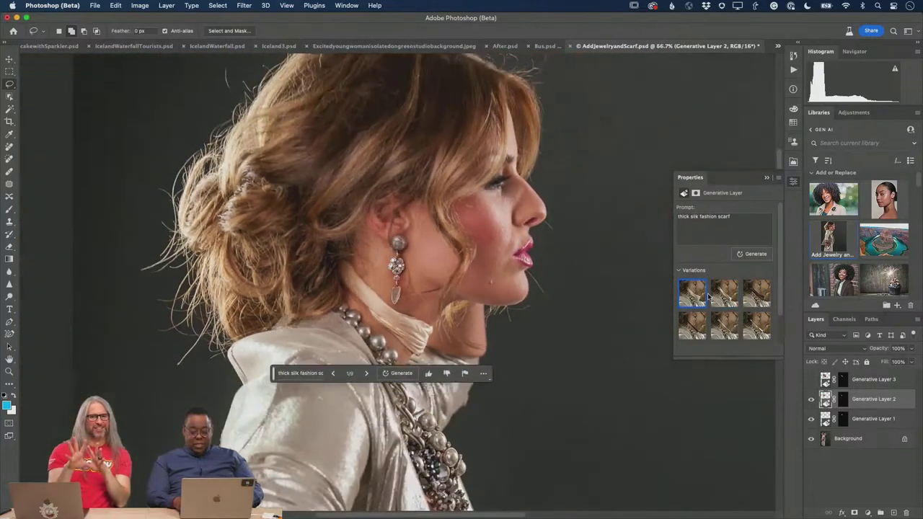
key("super+minus")
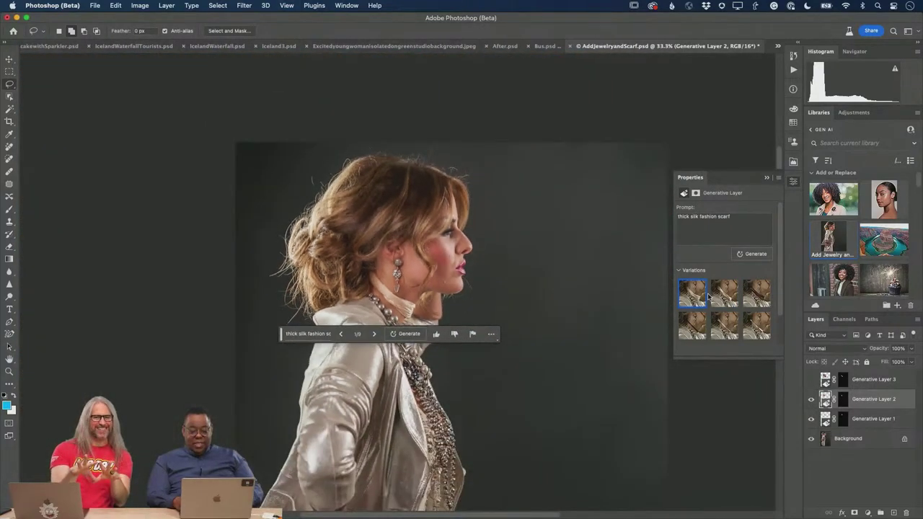
key("super+plus")
key("super+plus")
key("super+plus")
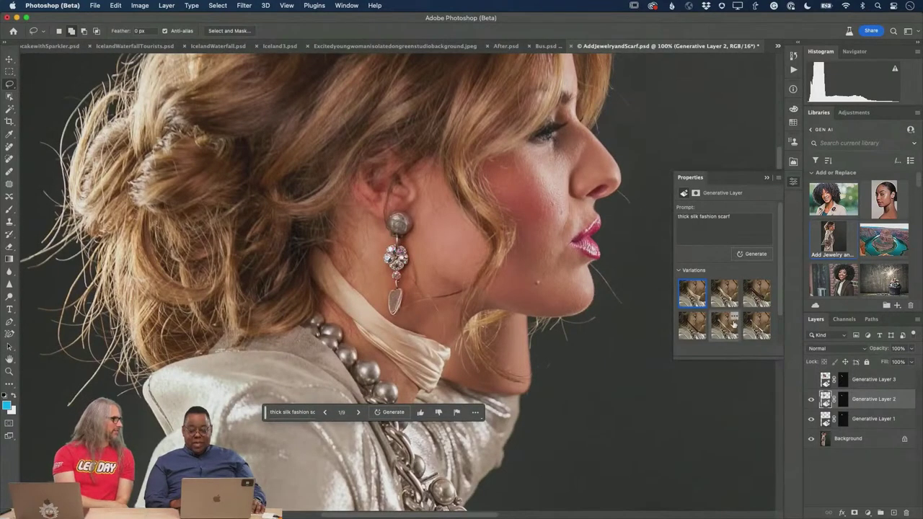
left_click(724, 325)
left_click(697, 317)
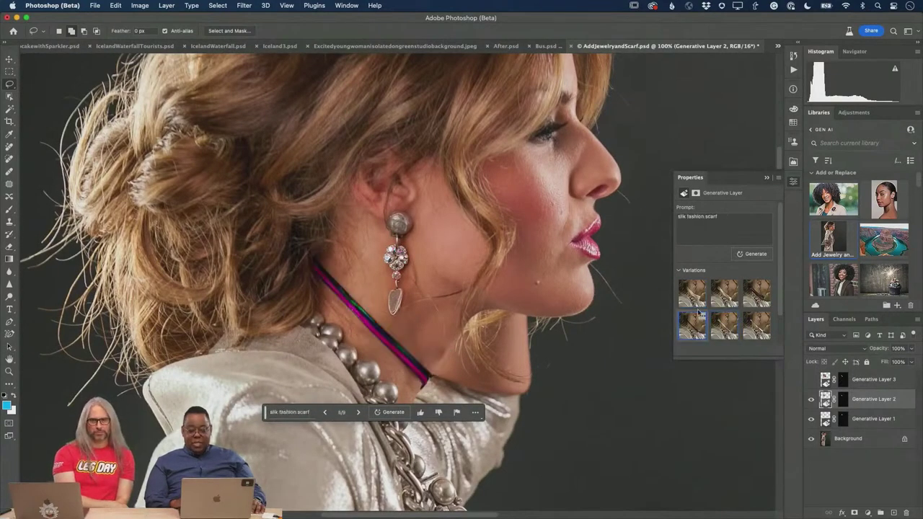
left_click(693, 294)
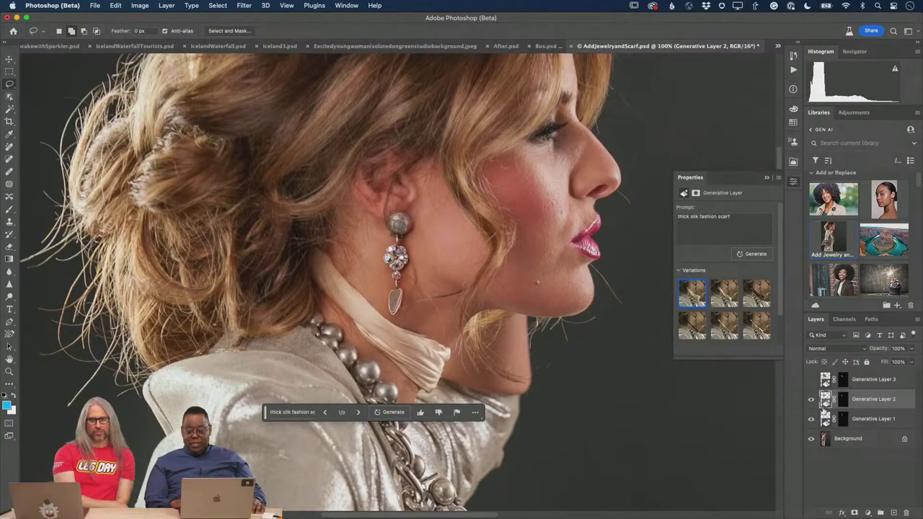
Switch the Generative Layer 1 earring to its third, silver double-pearl variation.
left_click(825, 421)
left_click(724, 294)
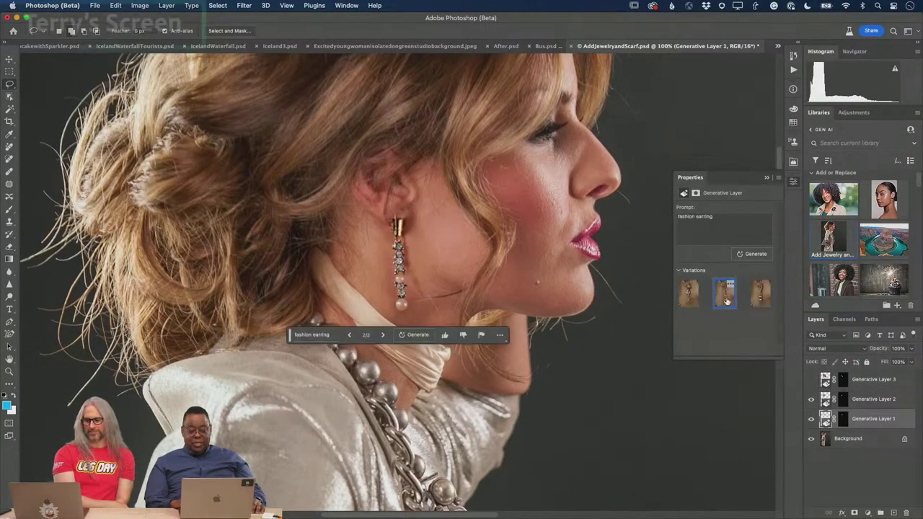
left_click(758, 295)
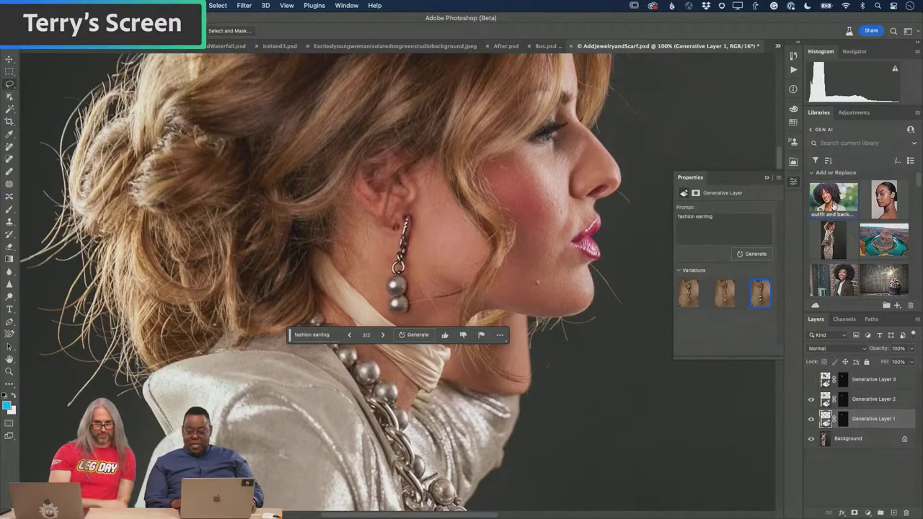
Open the outfit and background image and lasso the trench coat from neck to bottom edge.
double_click(833, 200)
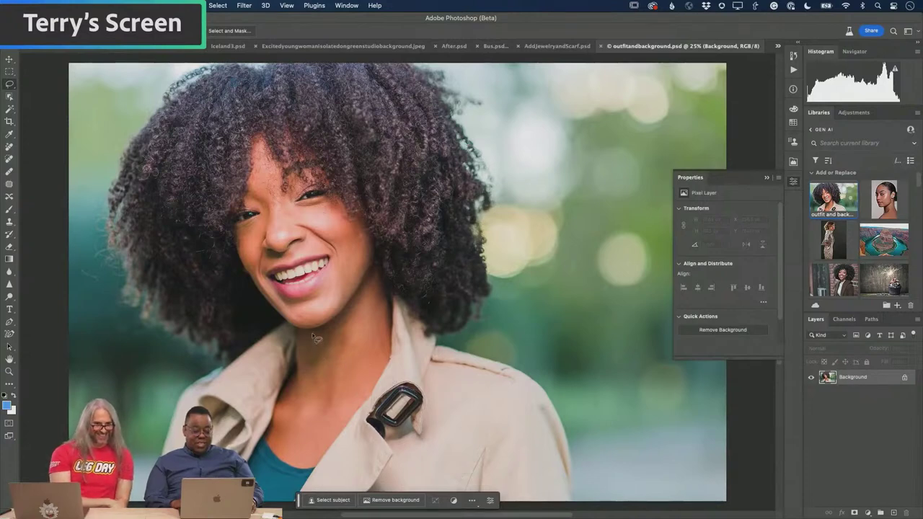
mouse_move(309, 333)
left_mouse_down()
mouse_move(272, 318)
mouse_move(232, 345)
mouse_move(177, 389)
mouse_move(145, 456)
left_mouse_up()
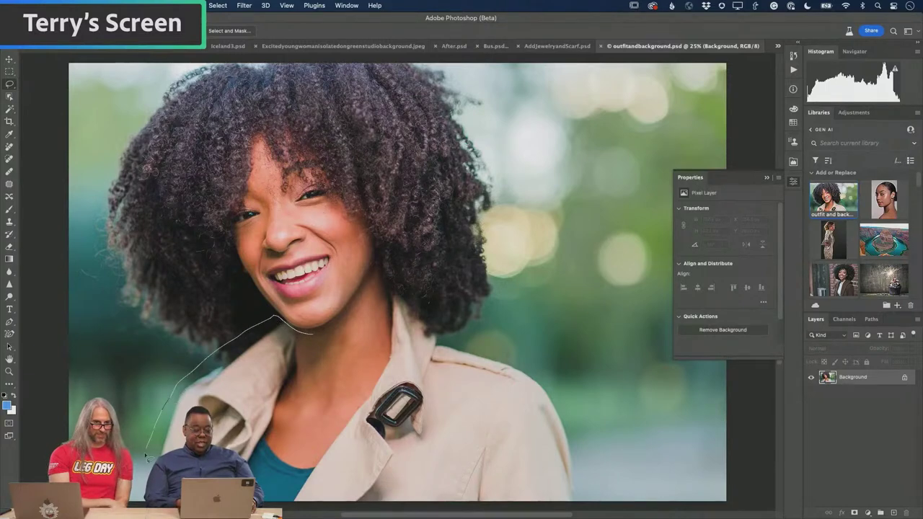
left_click_drag(144, 490, 290, 502)
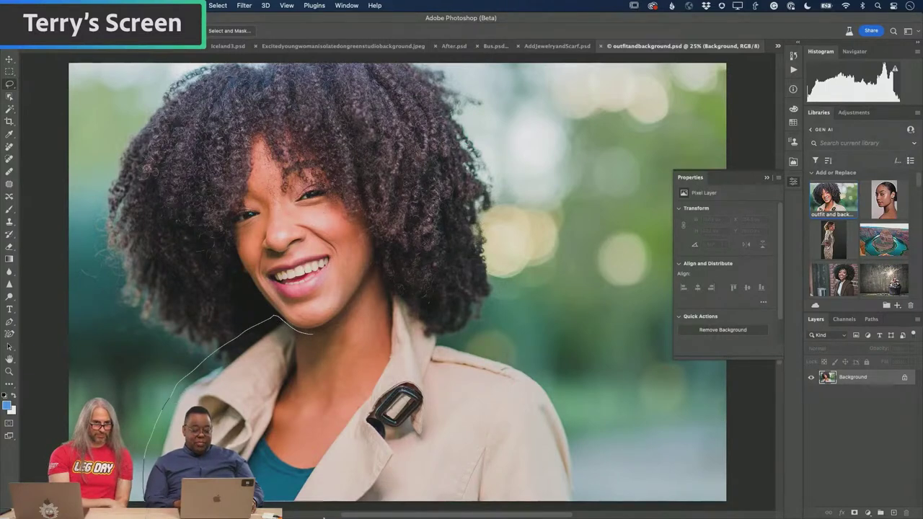
mouse_move(472, 516)
left_mouse_down()
mouse_move(571, 516)
mouse_move(586, 483)
left_mouse_up()
mouse_move(574, 446)
left_mouse_down()
mouse_move(547, 377)
mouse_move(463, 345)
mouse_move(436, 308)
mouse_move(400, 286)
mouse_move(309, 332)
left_mouse_up()
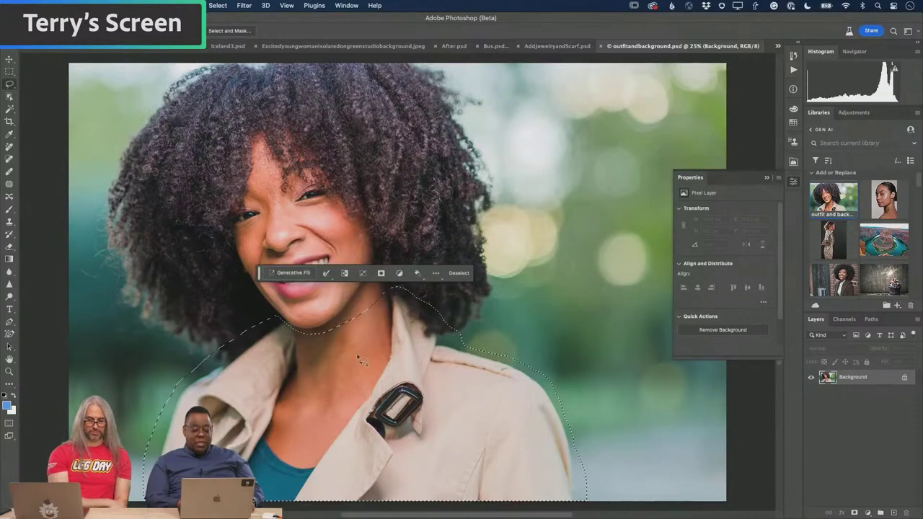
Start a generative fill on the coat selection with the prompt 'medical doctor uniform'.
left_click(293, 275)
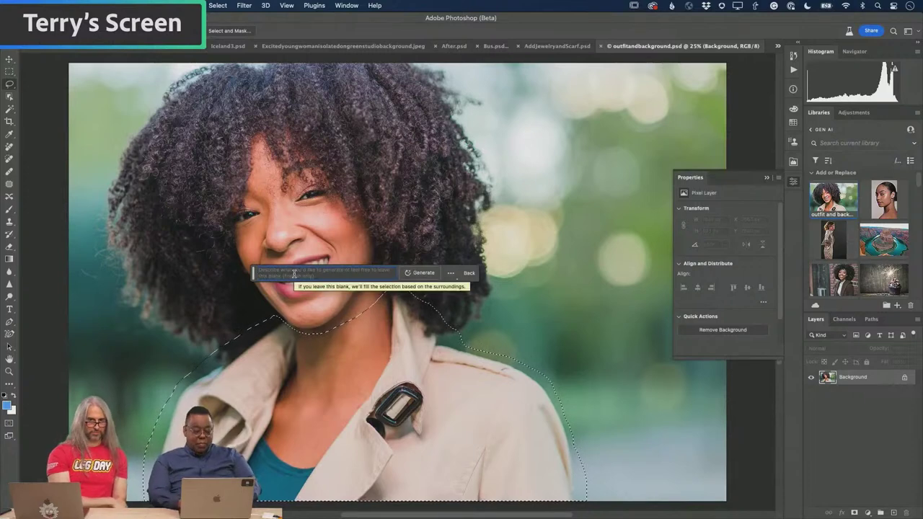
type("medical doc")
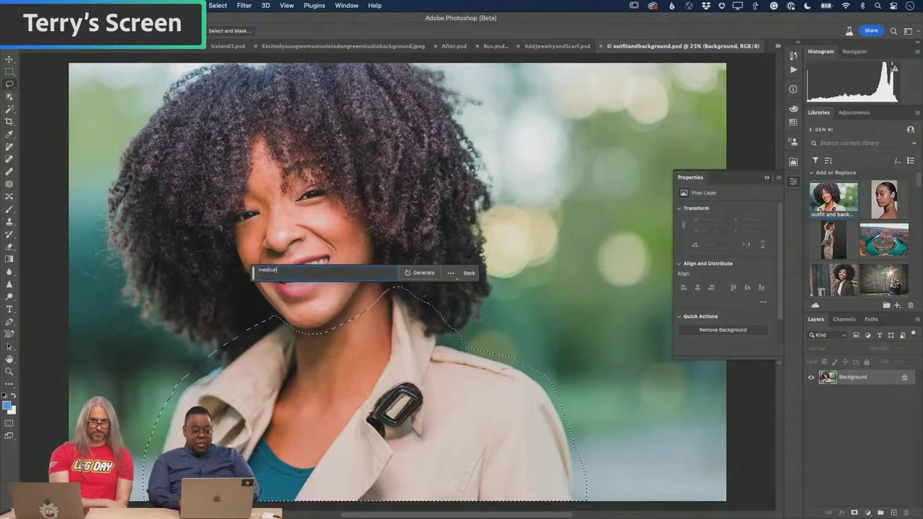
type("tor")
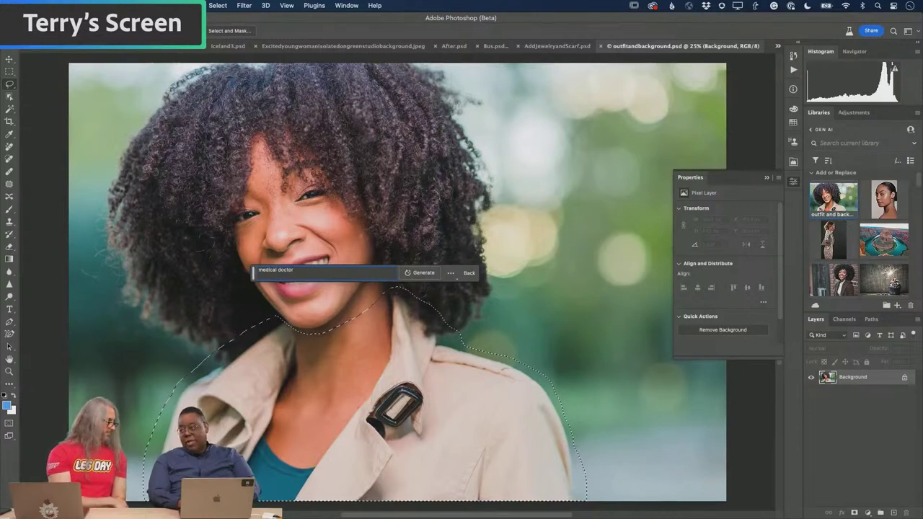
type(" uniform")
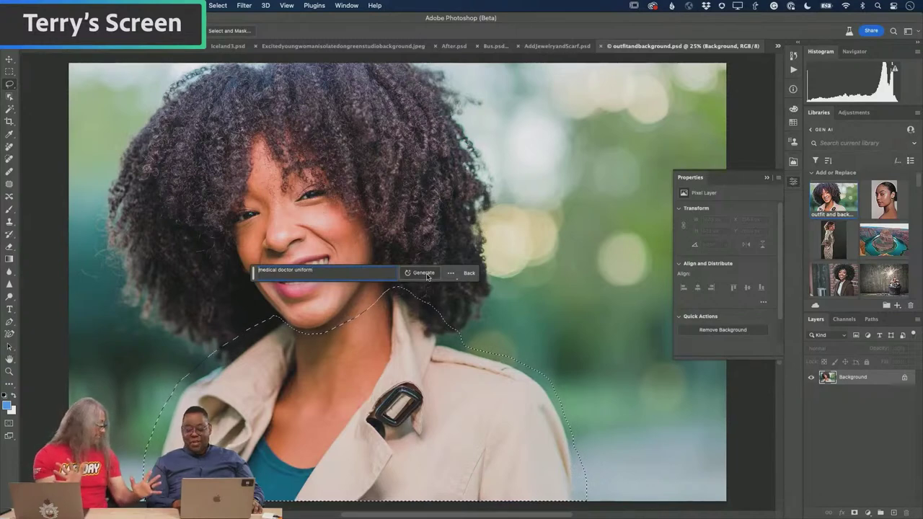
Generate the uniform, keep the blue-shirt doctor variation, and stamp visible layers into Layer 1.
left_click(424, 273)
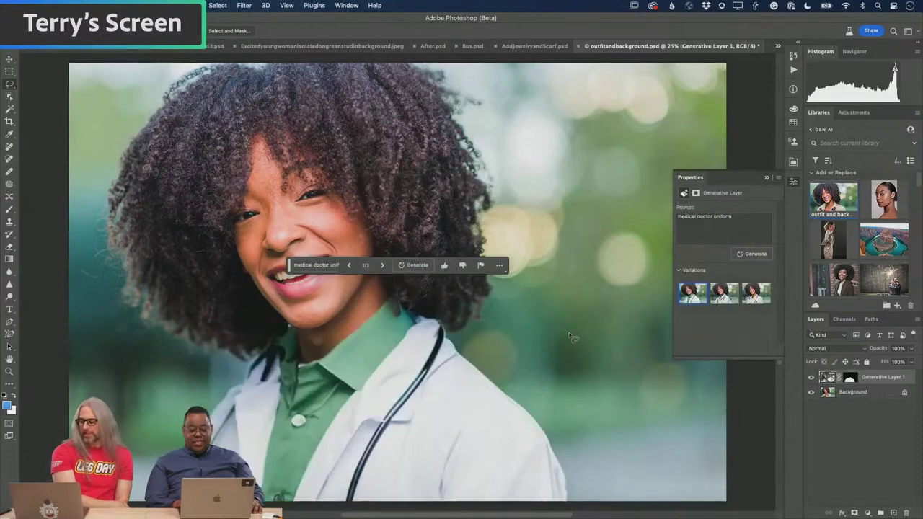
left_click(731, 300)
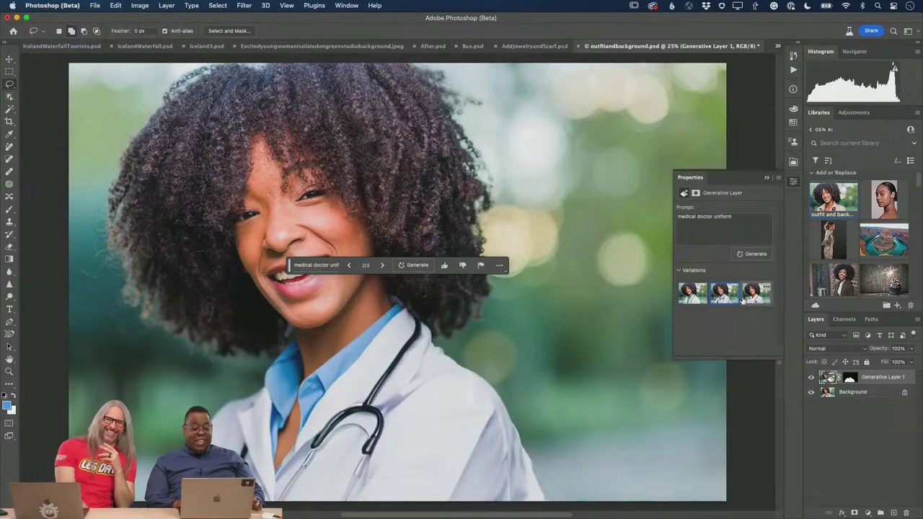
left_click(756, 292)
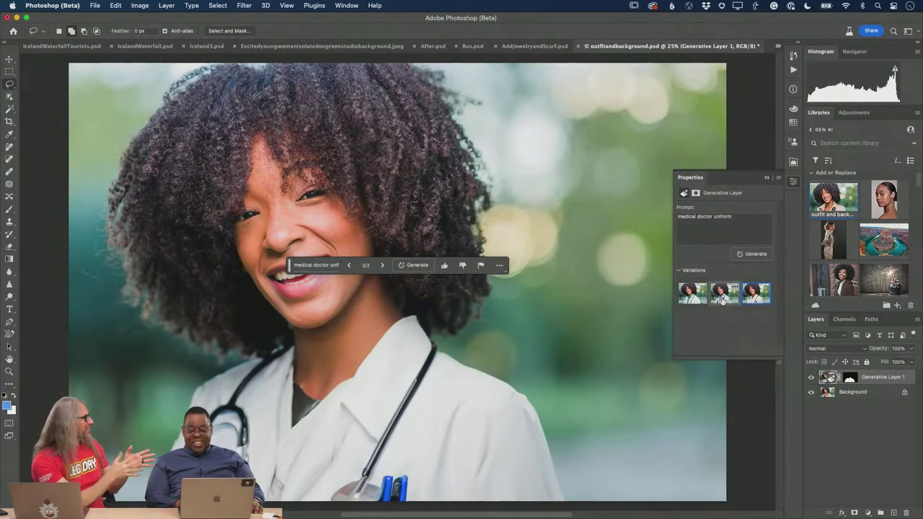
left_click(721, 301)
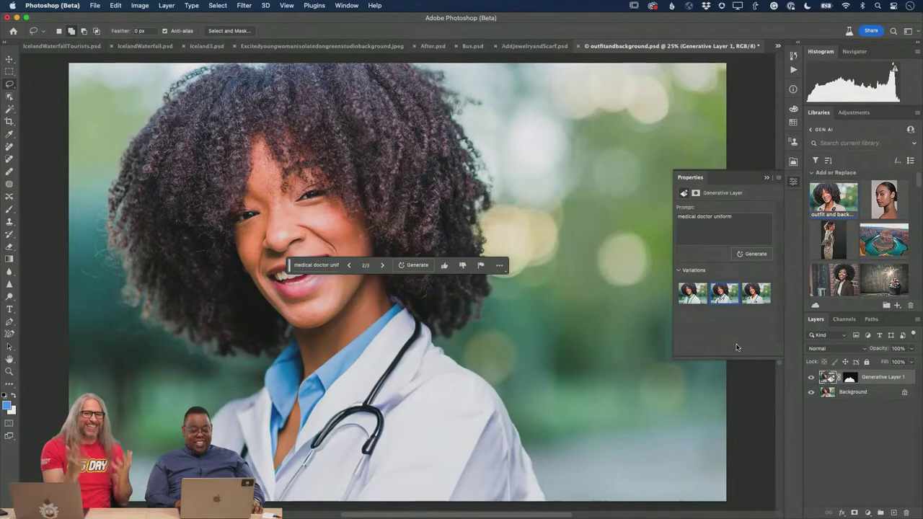
left_click(698, 299)
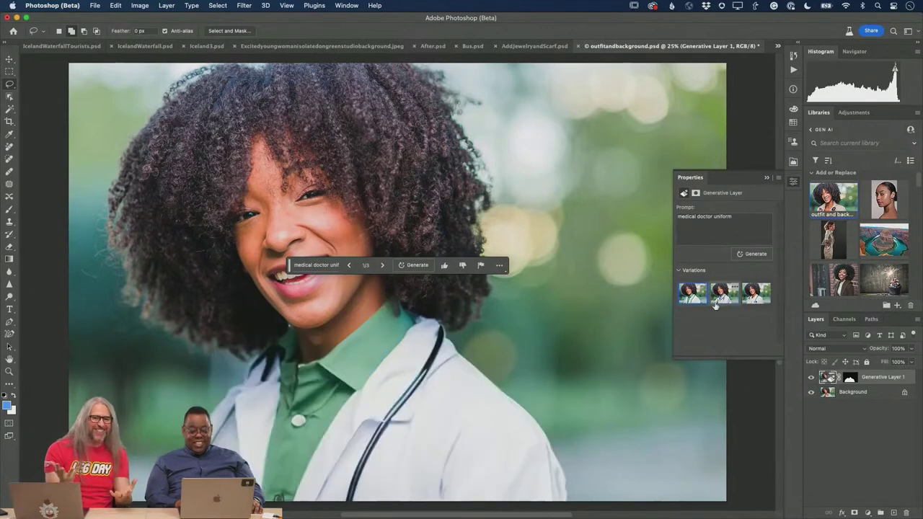
left_click(749, 302)
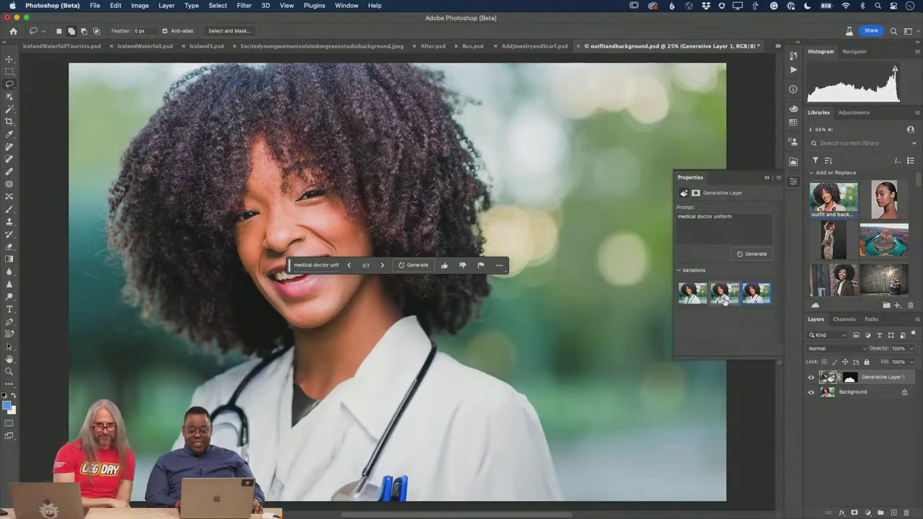
left_click(724, 300)
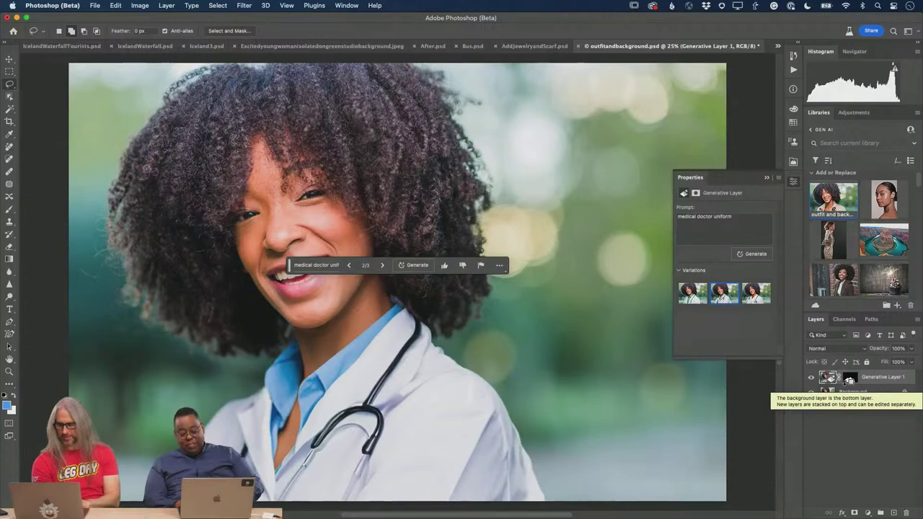
key("super+alt+shift+e")
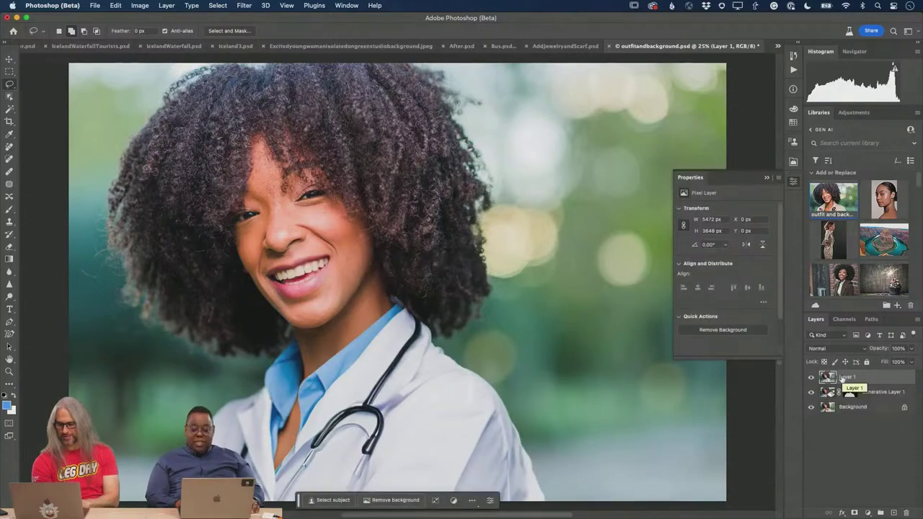
Show only Layer 1, then select the subject and invert to select the background.
left_click_drag(811, 408, 813, 382)
left_click(811, 376)
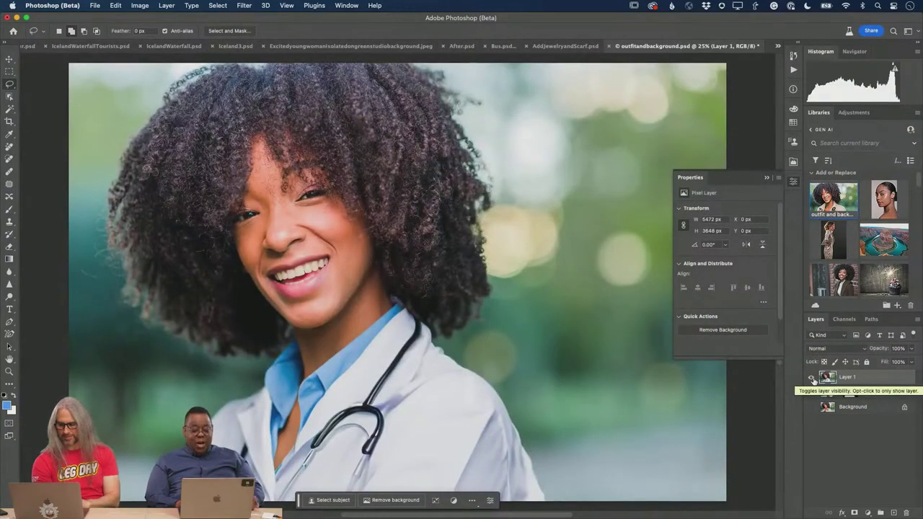
left_click(333, 500)
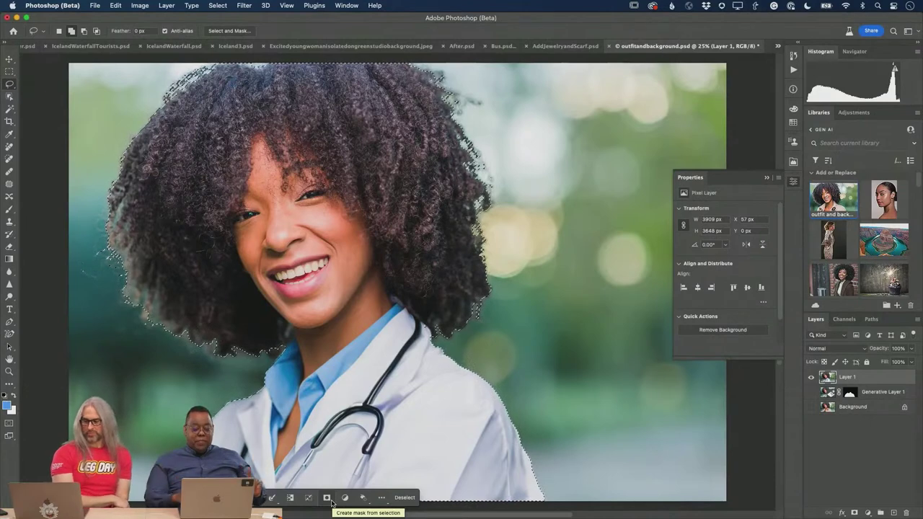
left_click_drag(204, 497, 477, 308)
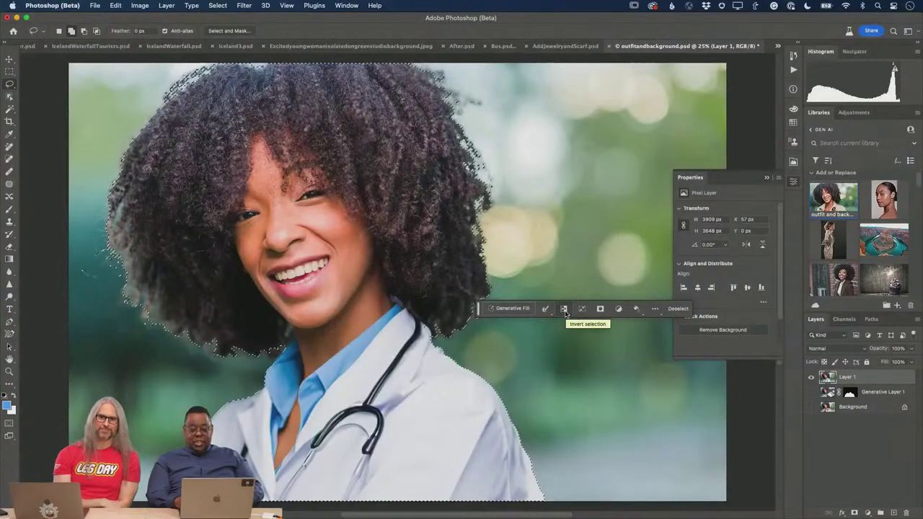
left_click(561, 306)
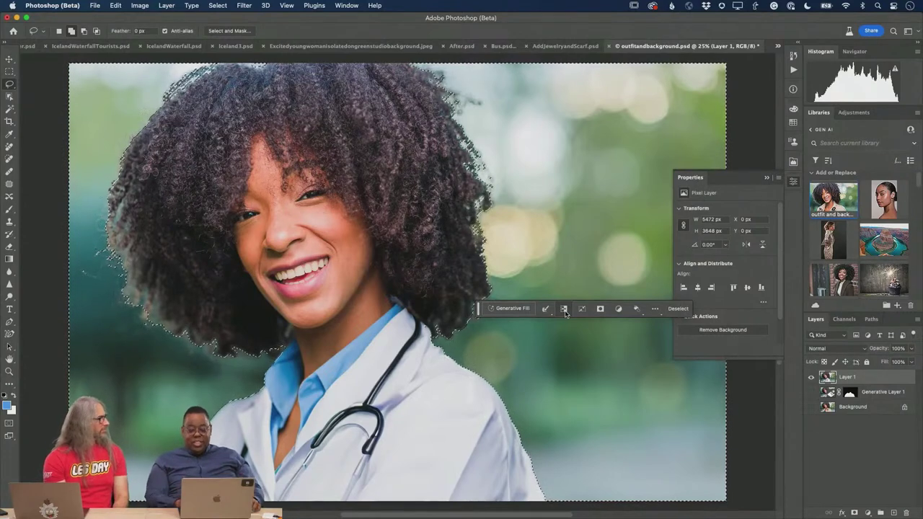
Expand the background selection by 20 pixels and start a generative fill.
left_click(546, 310)
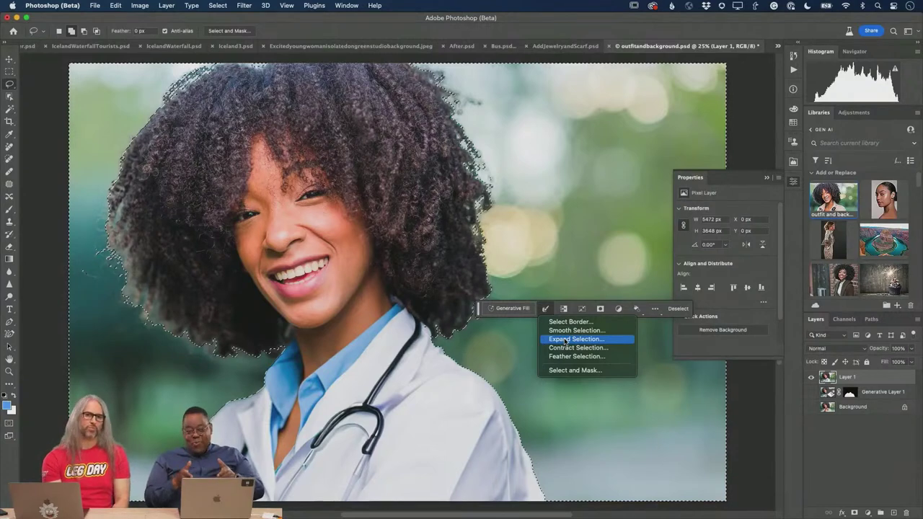
left_click(567, 340)
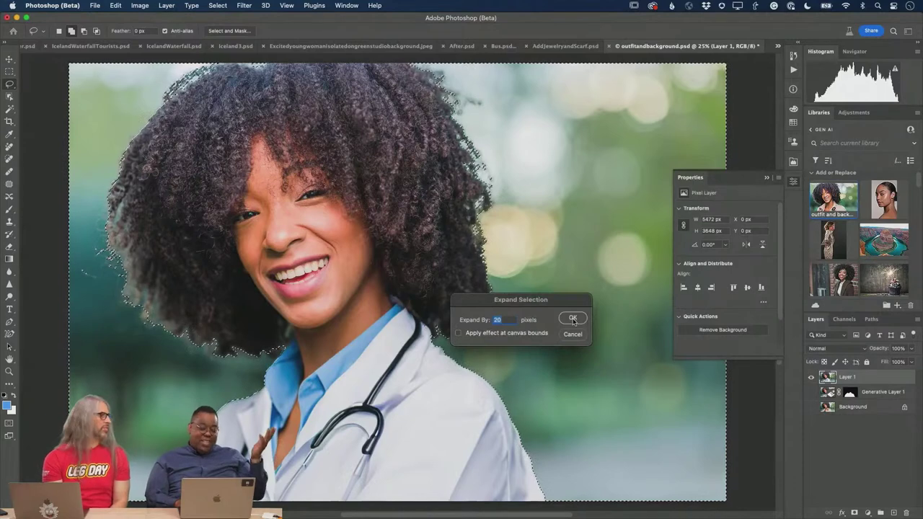
left_click(572, 317)
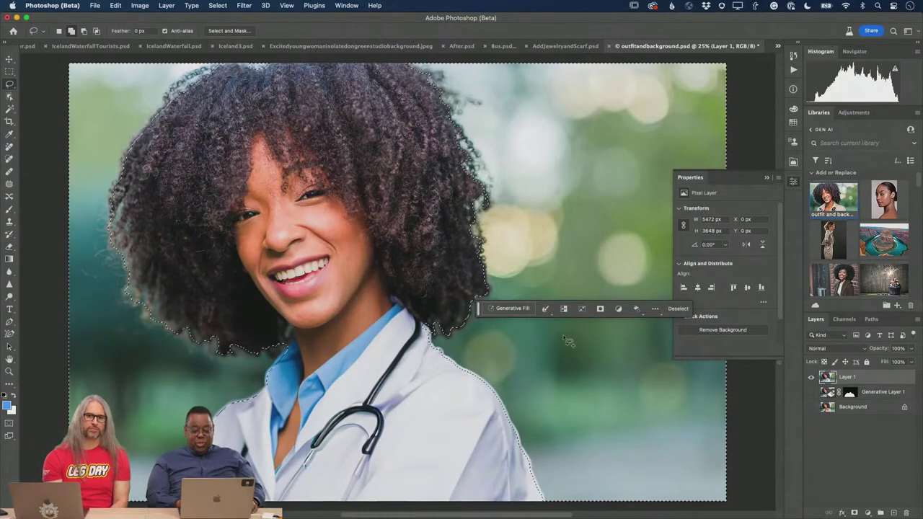
left_click(519, 309)
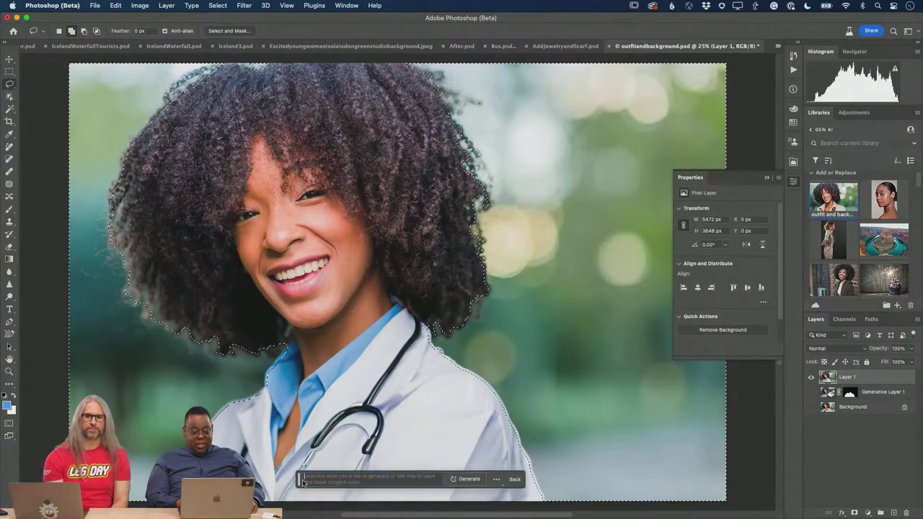
Generate a new background from the prompt 'medical lab in hospital'.
left_click_drag(286, 506, 452, 287)
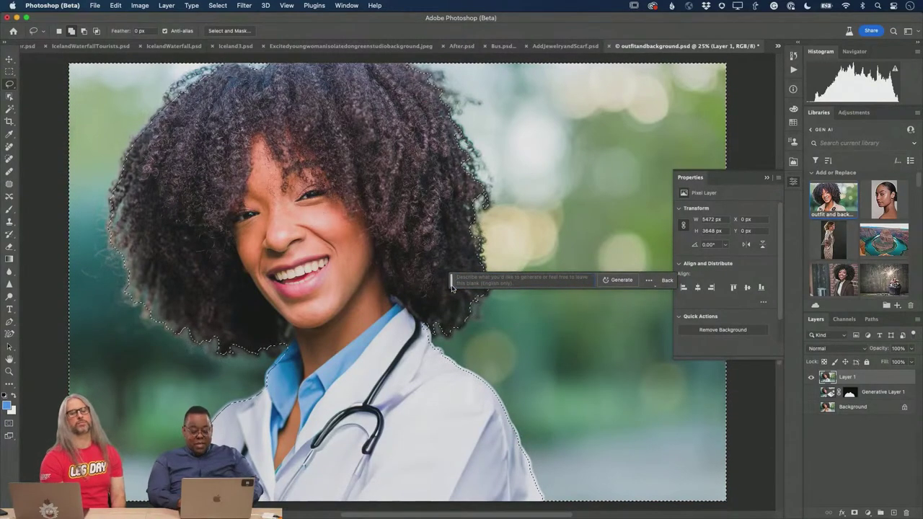
key("e")
key("d")
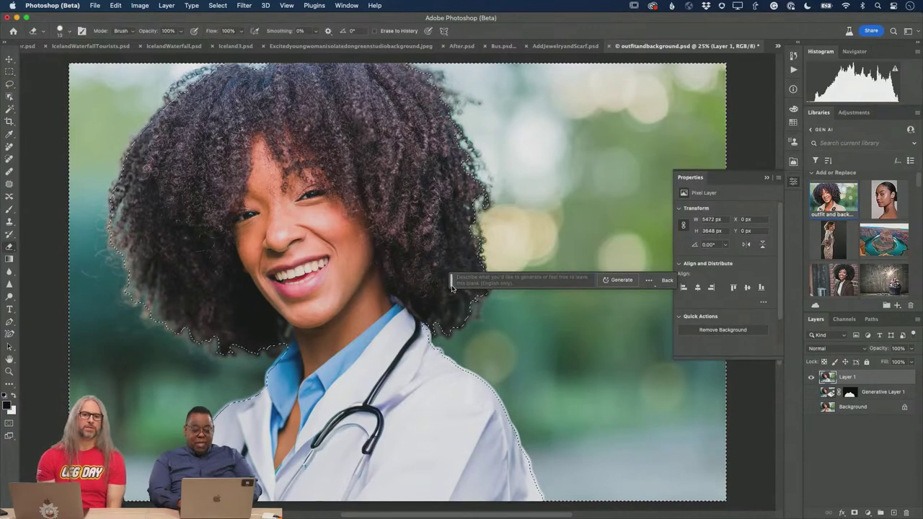
left_click(497, 281)
type("med")
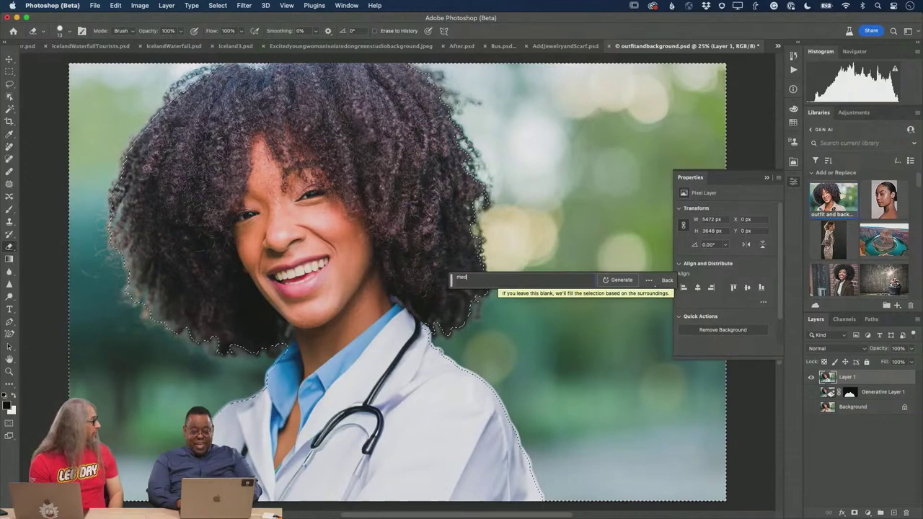
type("ical lab")
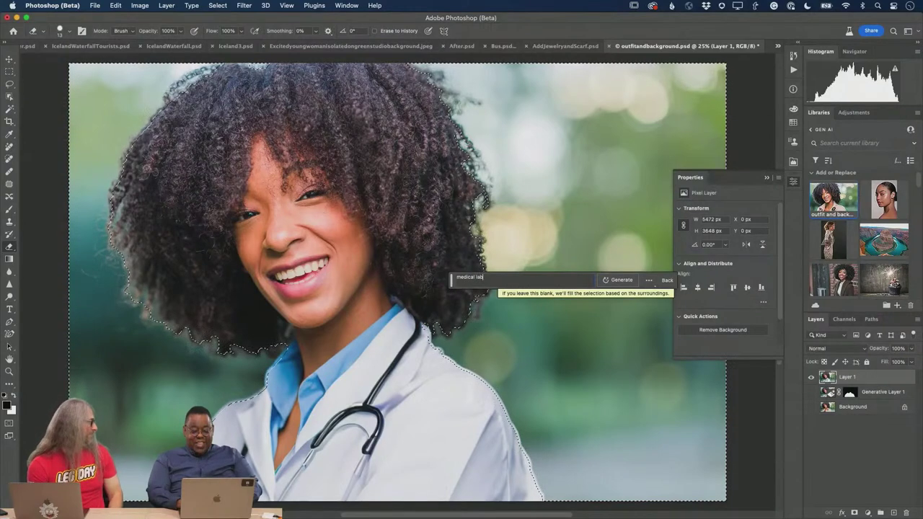
type(" in hospital")
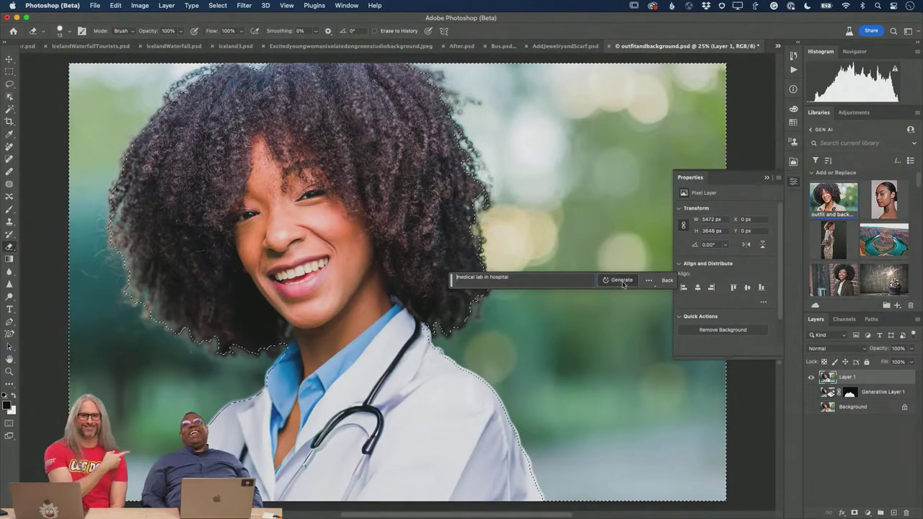
left_click(623, 284)
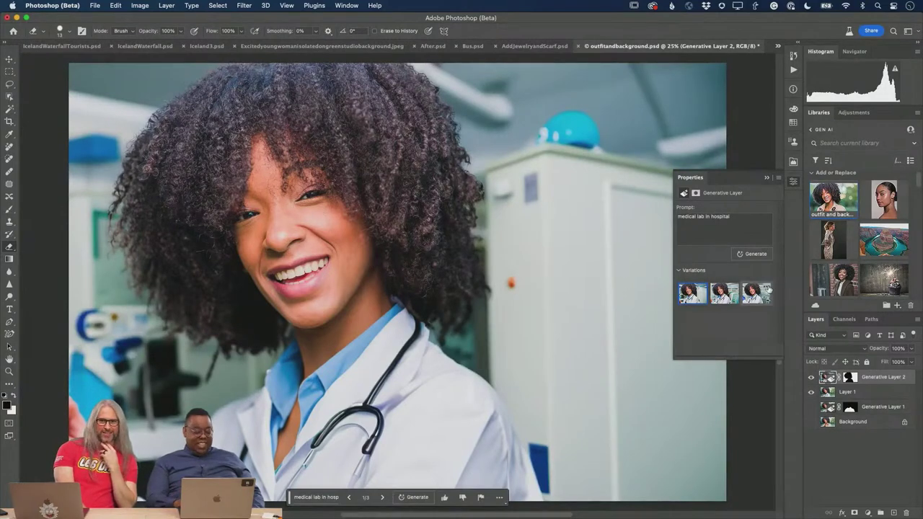
Preview the second and third lab backgrounds, then generate a fresh set.
left_click(719, 299)
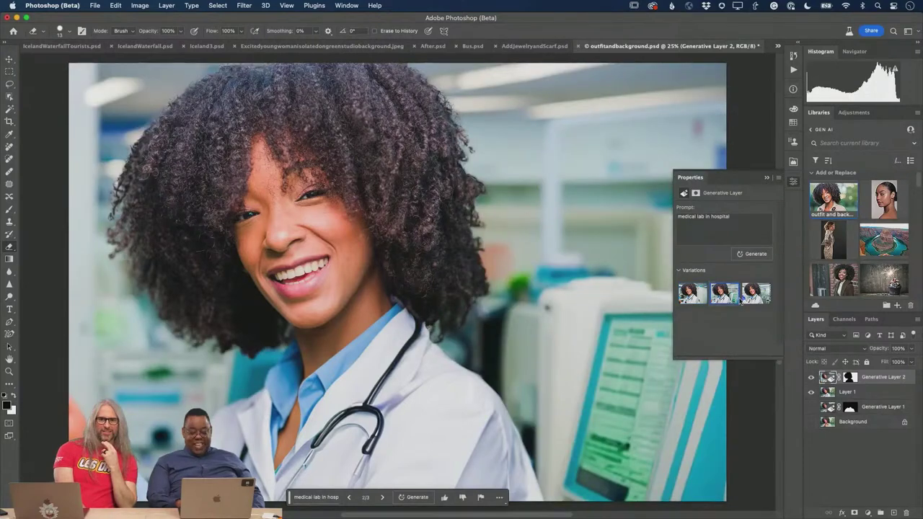
left_click(750, 299)
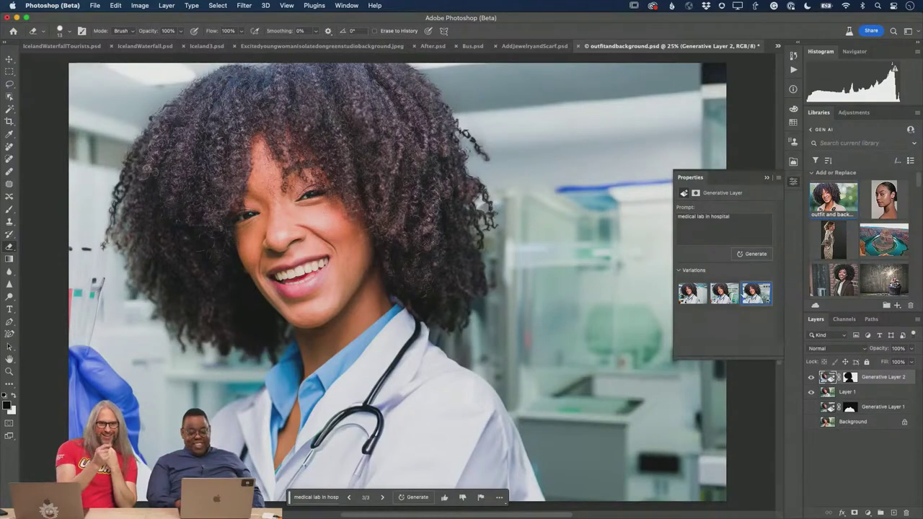
left_click(755, 256)
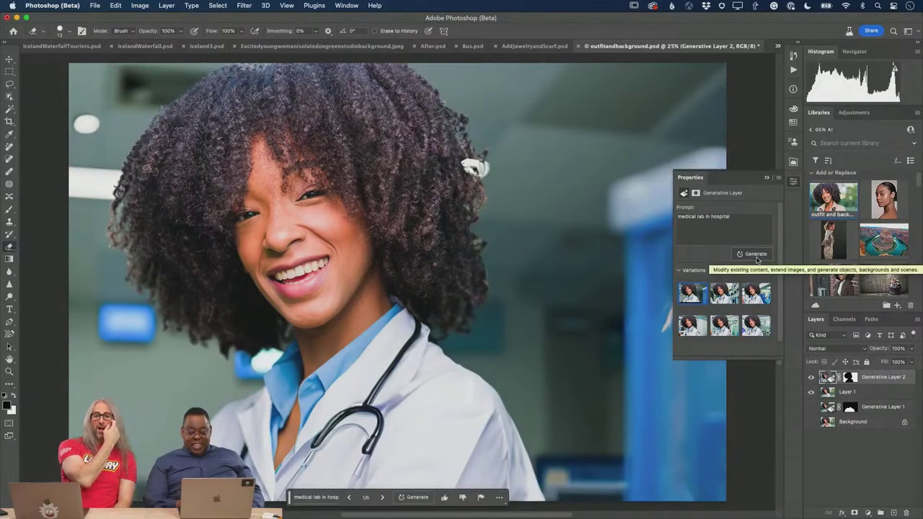
Rate the third new lab variation as a good result, delete it, and generate more.
left_click(725, 297)
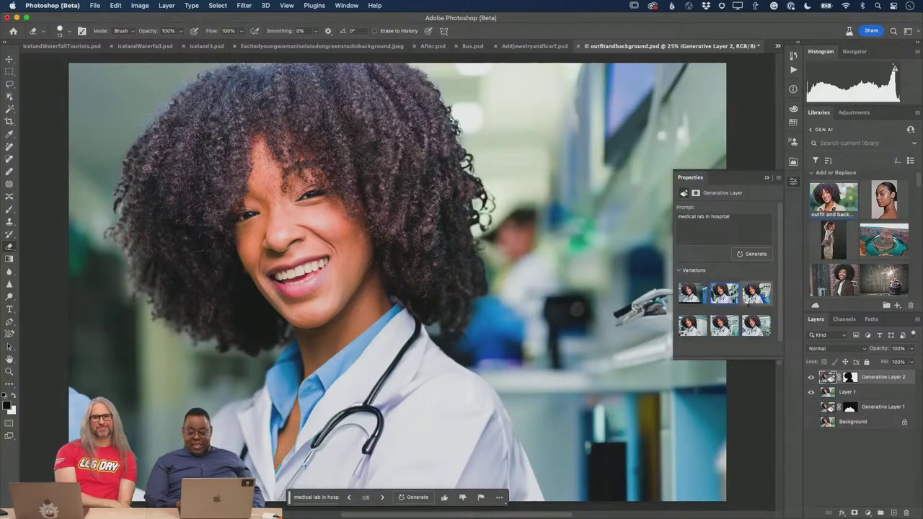
left_click(749, 306)
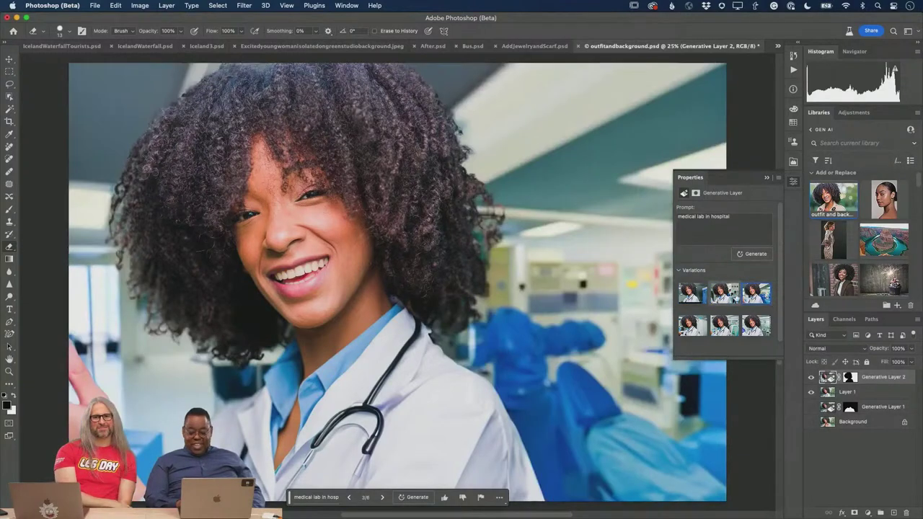
right_click(762, 283)
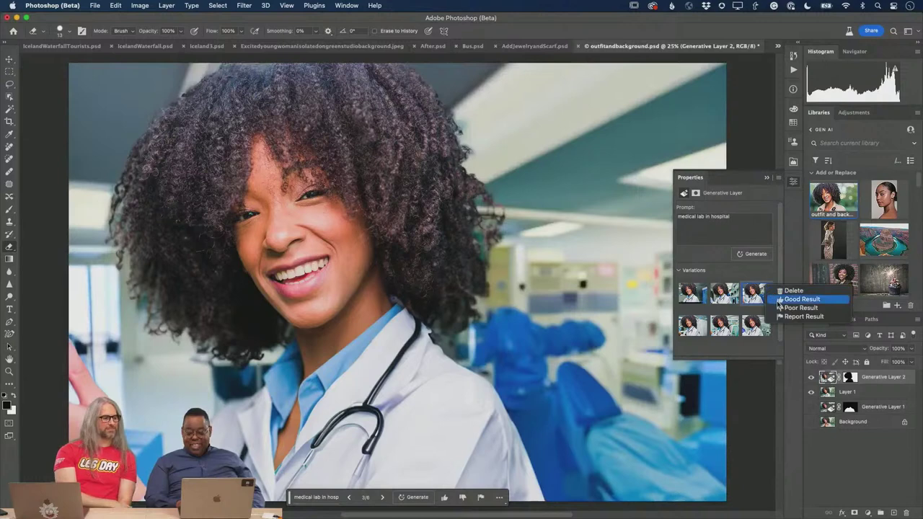
left_click(779, 310)
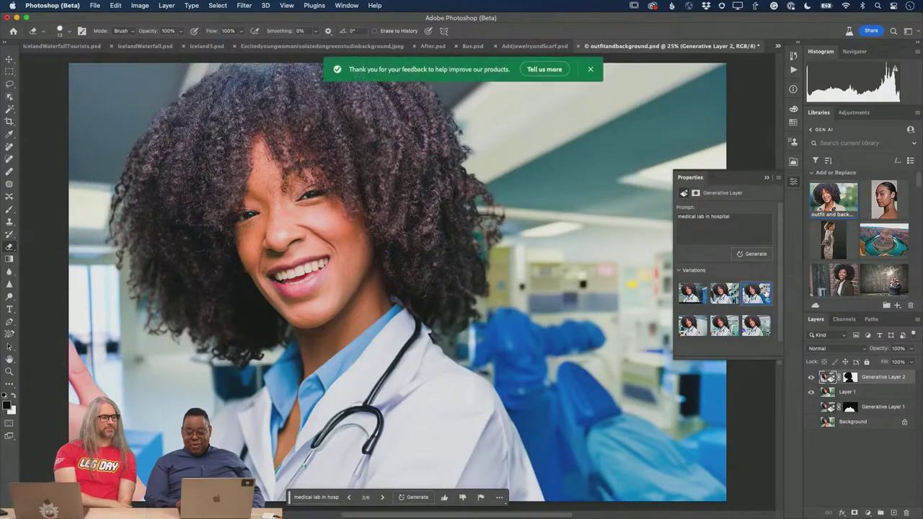
right_click(765, 286)
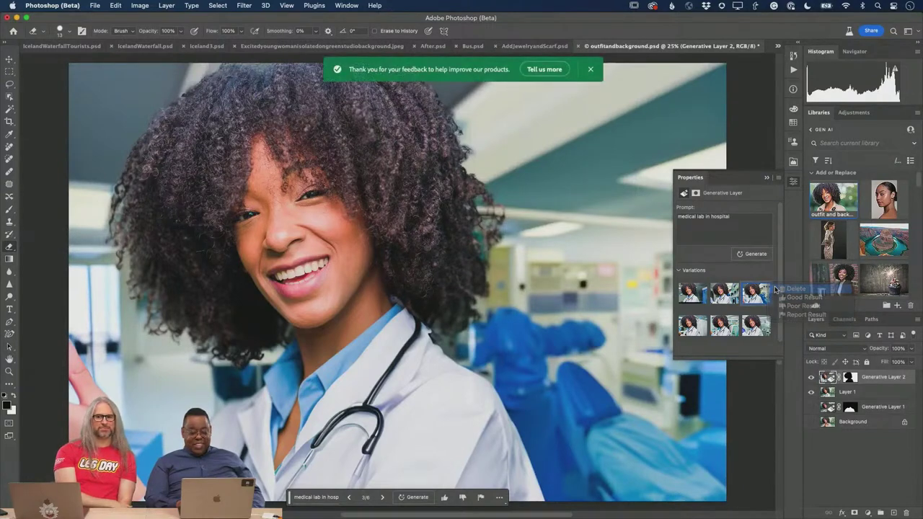
left_click(793, 288)
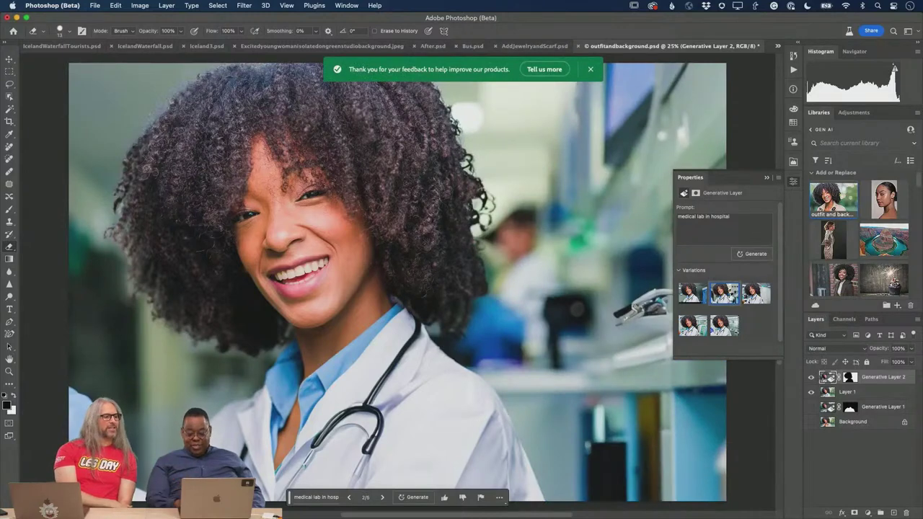
left_click(751, 254)
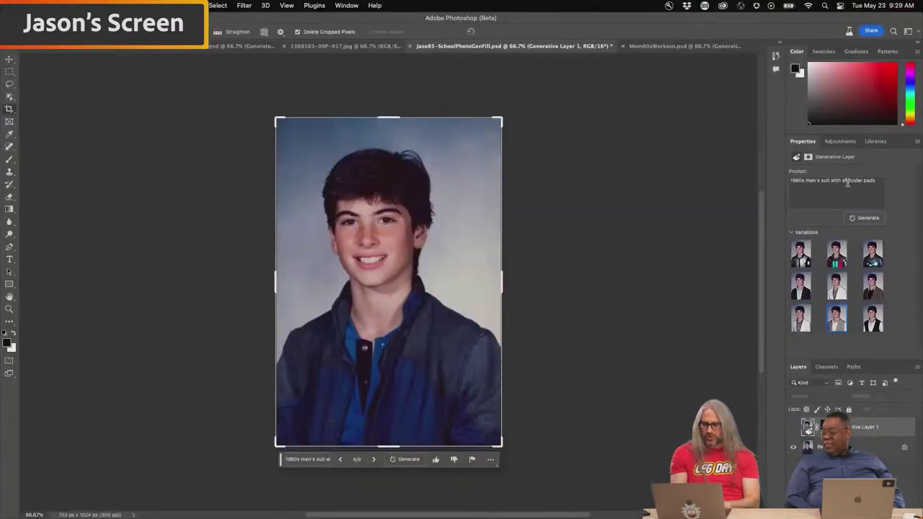
Show Generative Layer 1 and compare the white suit, vest, tweed and dark-jacket outfit variations.
left_click(792, 427)
left_click(799, 323)
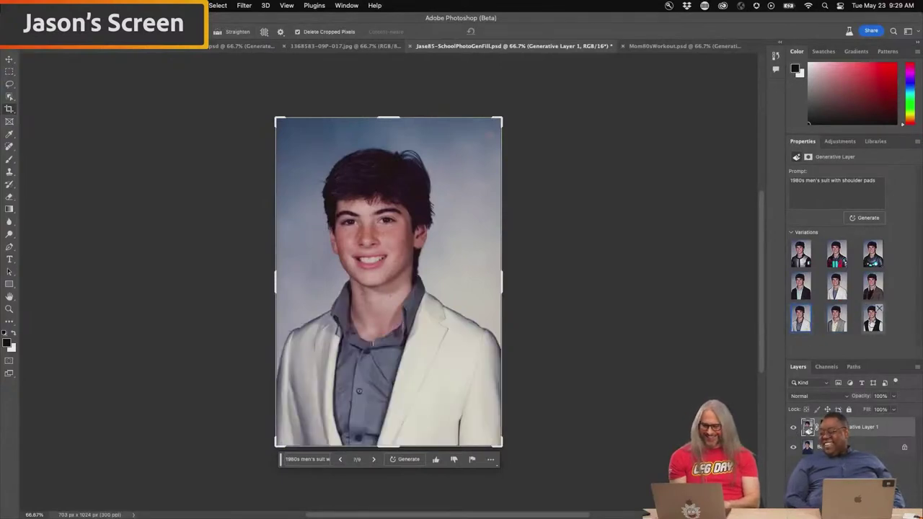
left_click(872, 319)
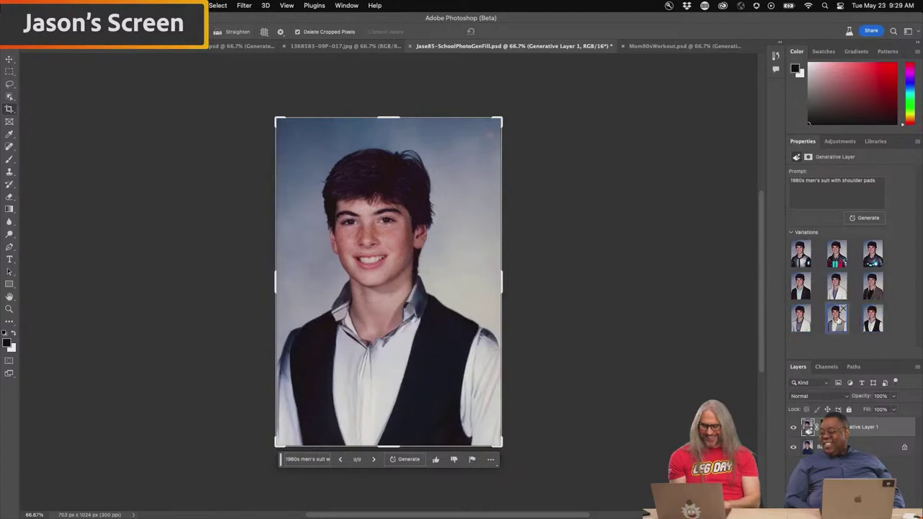
left_click(836, 319)
left_click(804, 324)
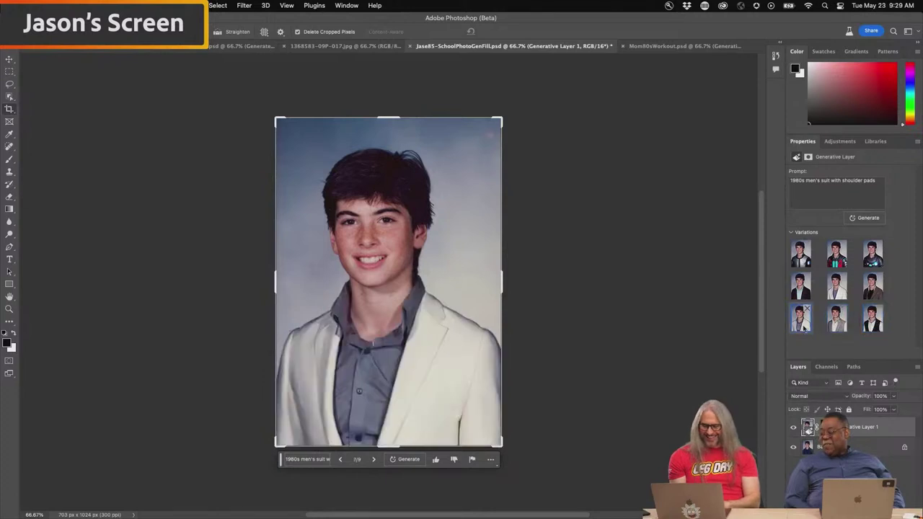
left_click(874, 291)
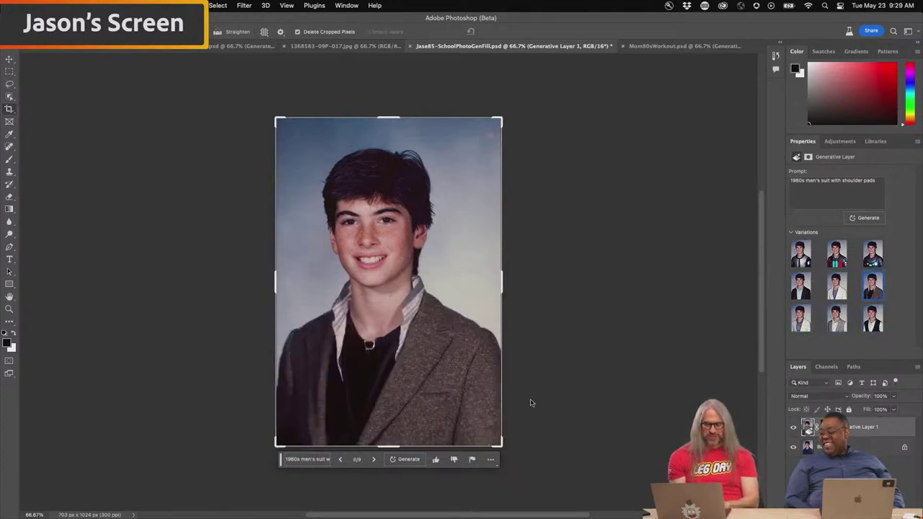
left_click(836, 287)
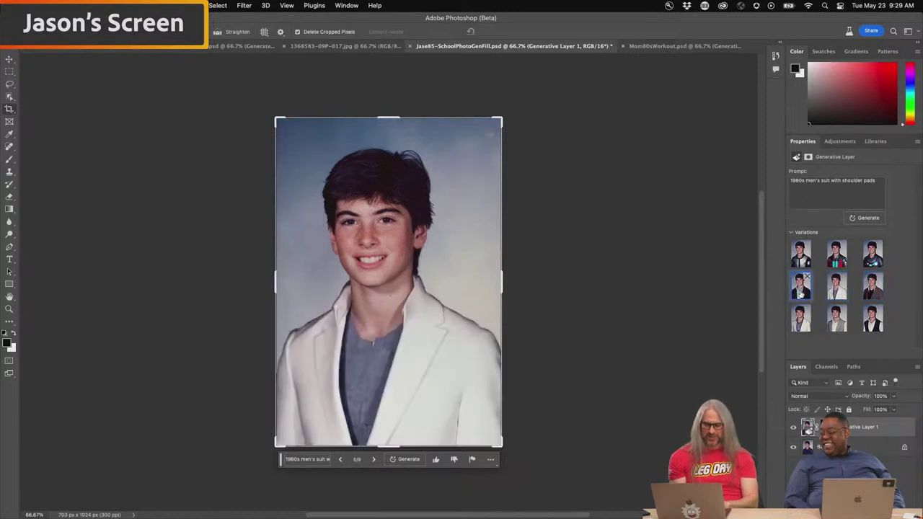
left_click(800, 288)
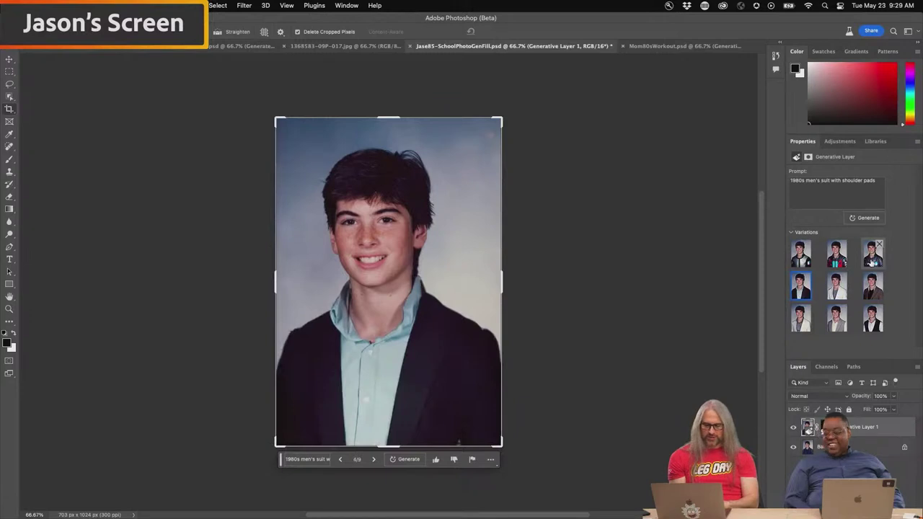
Compare the space-suit and blazer variations, settling on the first space-suit outfit.
left_click(871, 261)
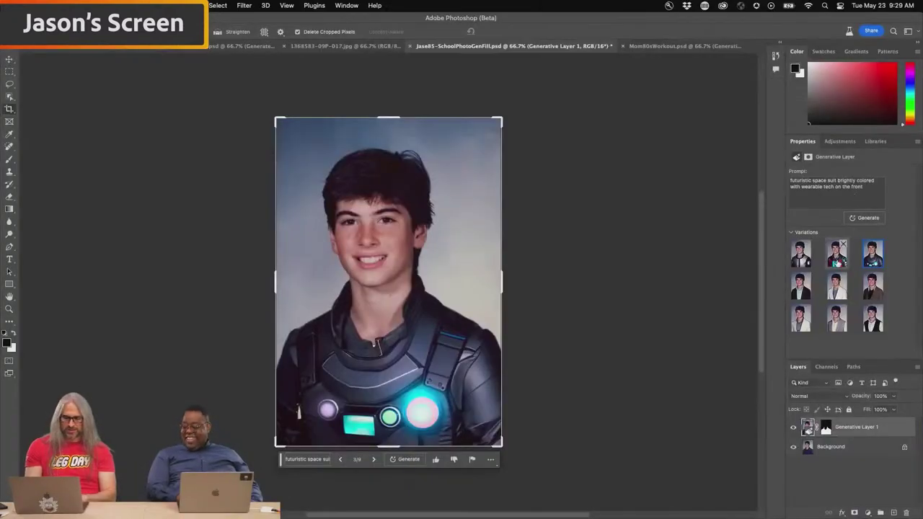
left_click(837, 253)
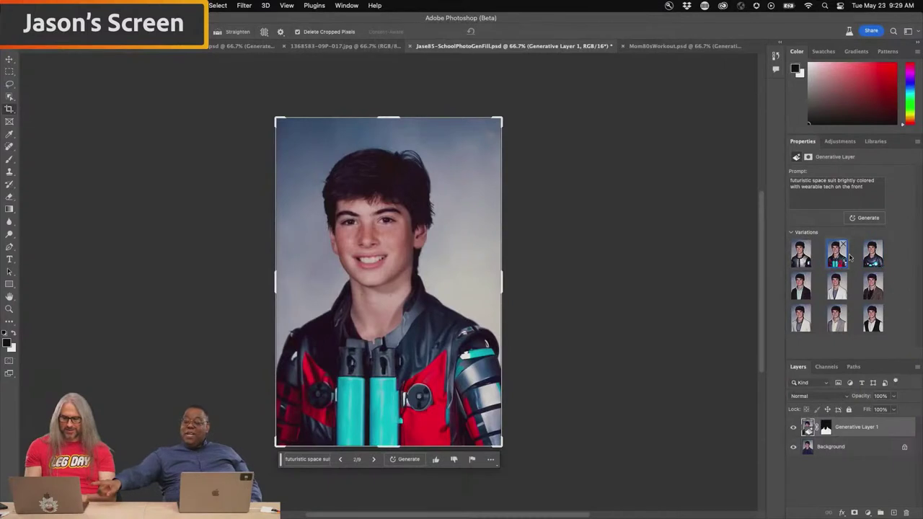
left_click(872, 254)
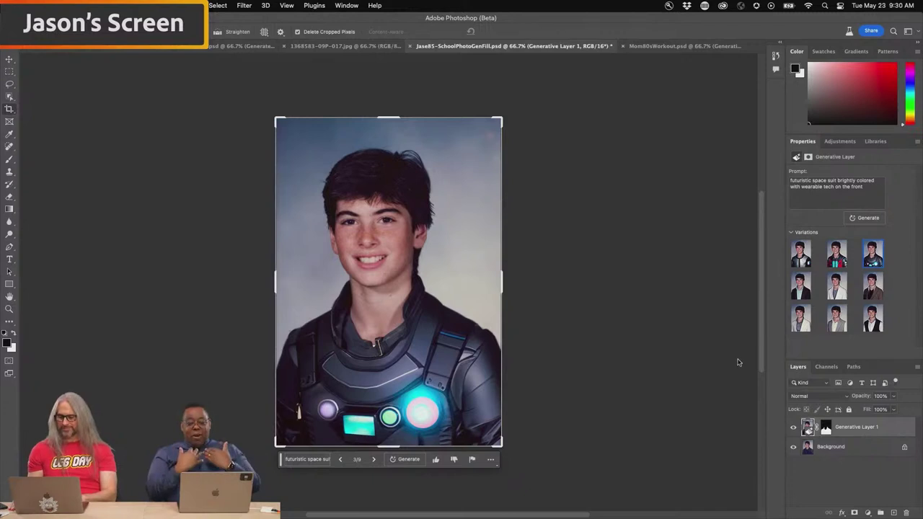
left_click(872, 289)
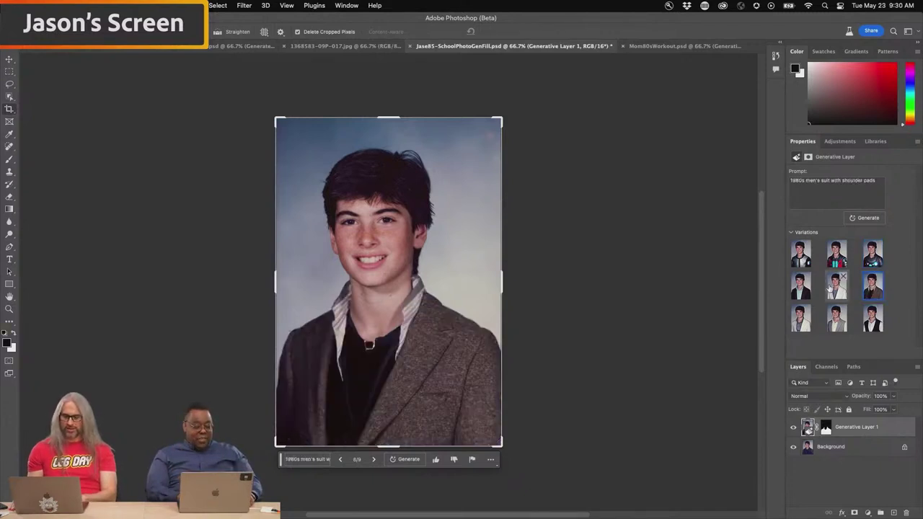
left_click(836, 288)
left_click(799, 256)
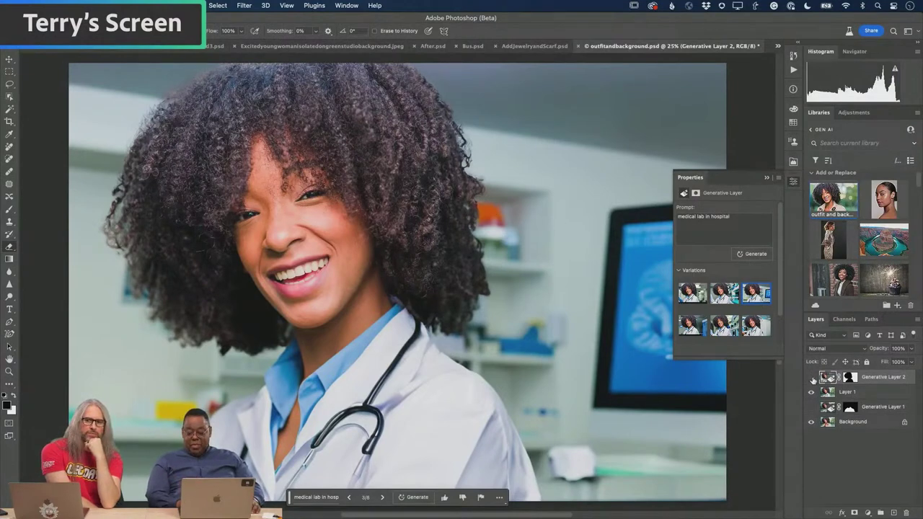
Compare the doctor portrait against its original background, then open the Horseshoe Bend image.
left_click_drag(811, 377, 812, 393)
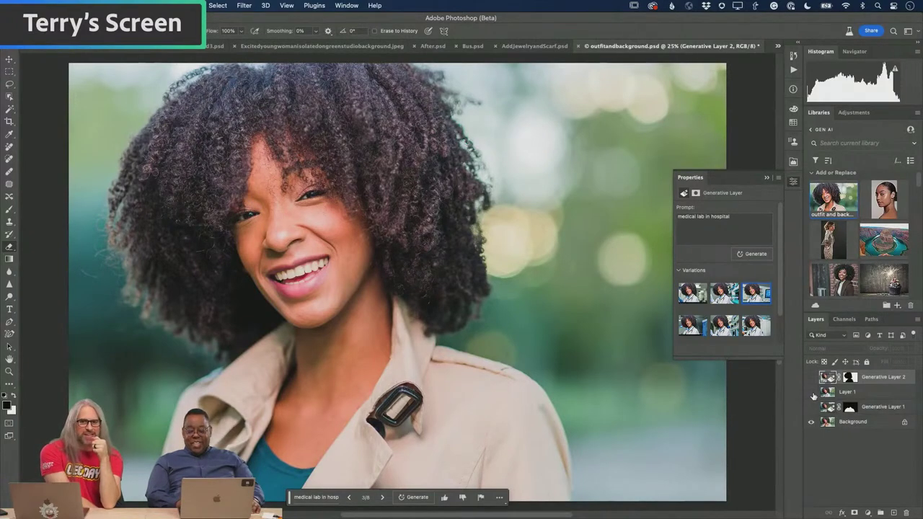
left_click(812, 377)
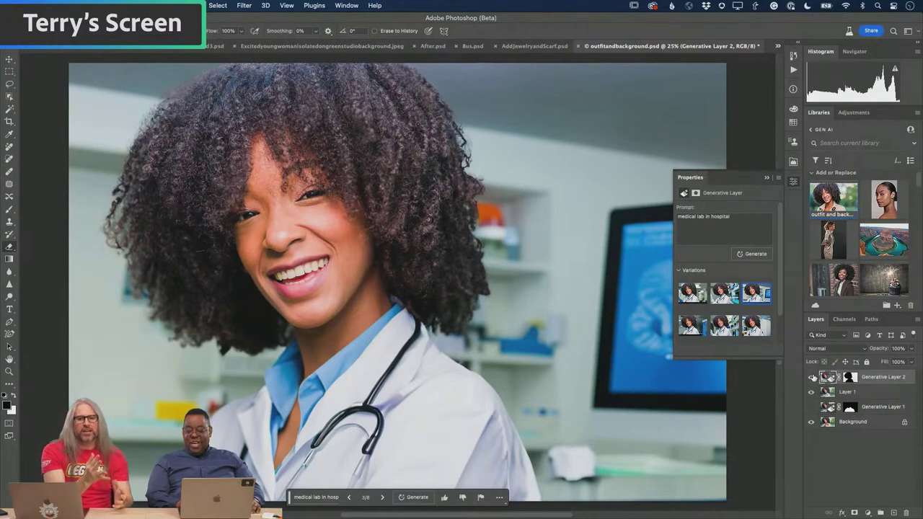
double_click(888, 247)
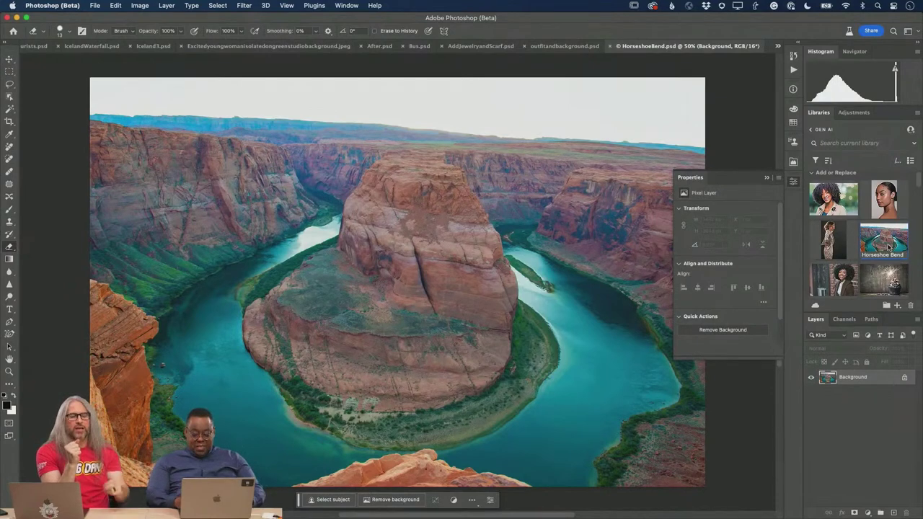
Level the Horseshoe Bend photo by rotating the crop about 2.5° and commit it.
key("super+l")
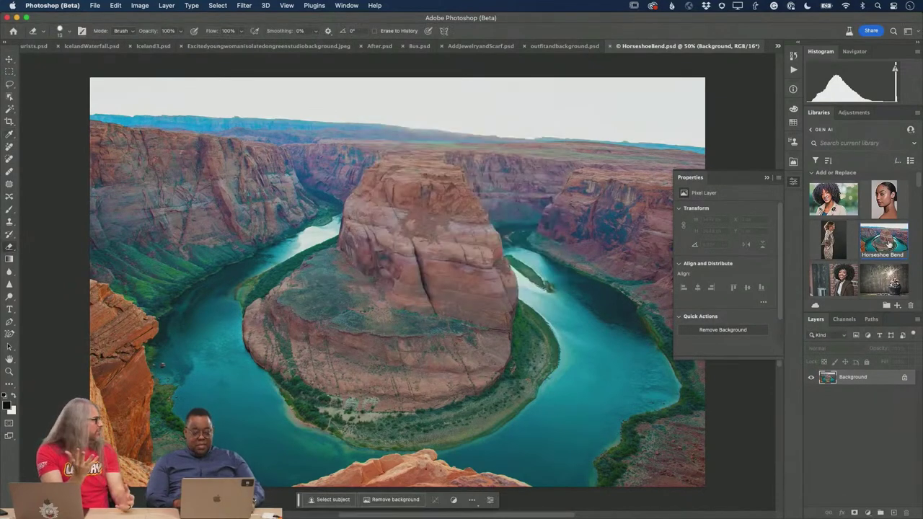
key("Escape")
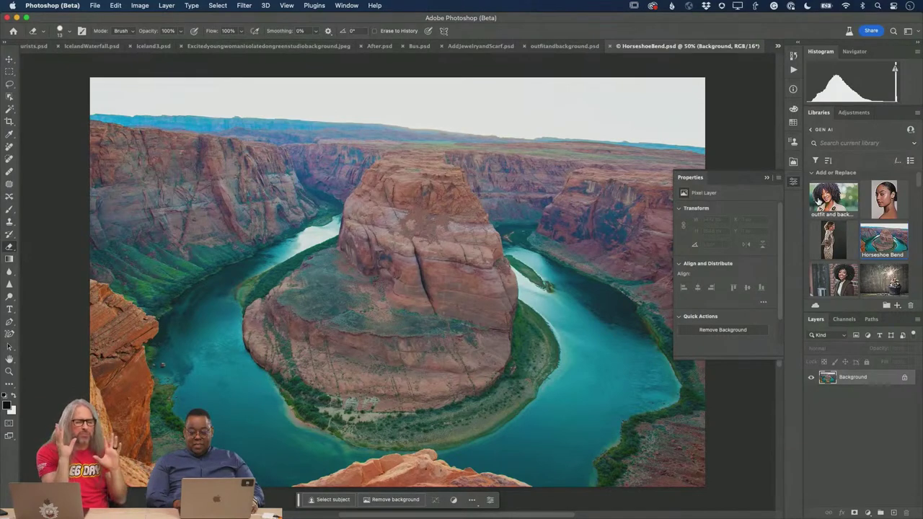
key("c")
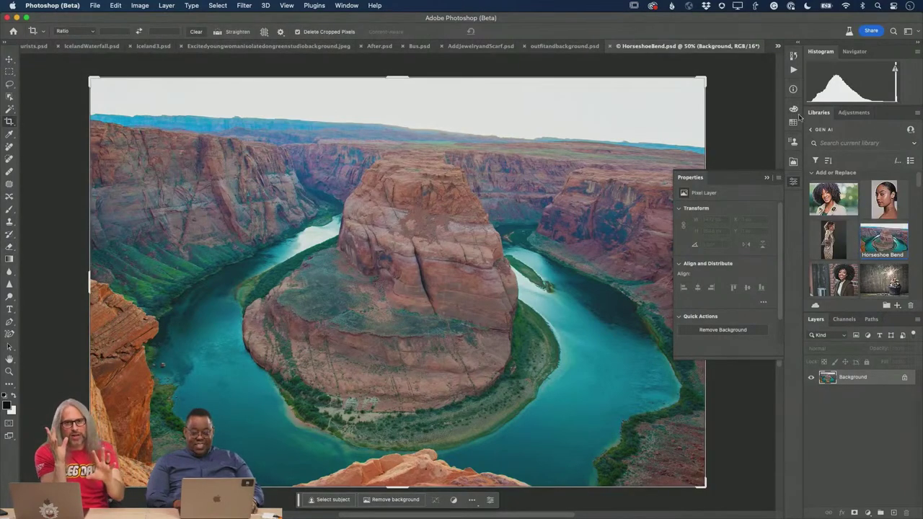
left_click_drag(715, 75, 711, 64)
key("Return")
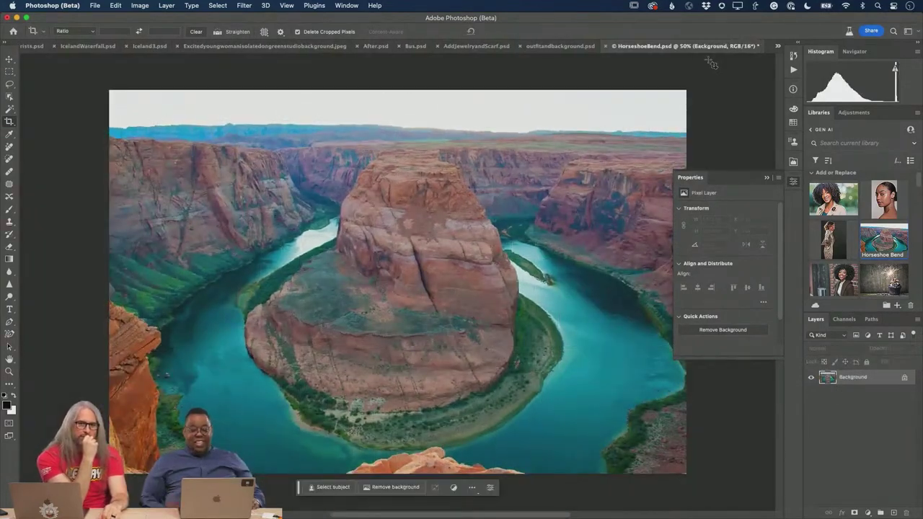
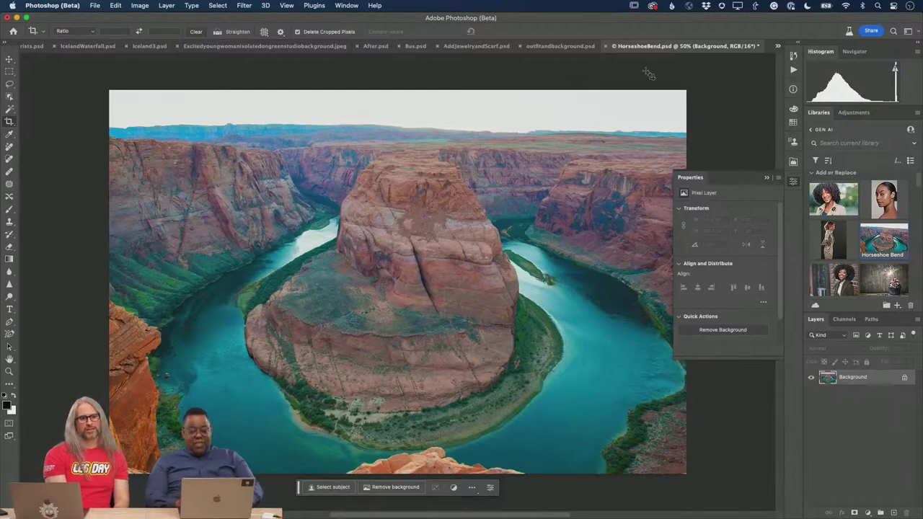
Try cropping the pale sky off the top, then undo the crop.
left_click(562, 157)
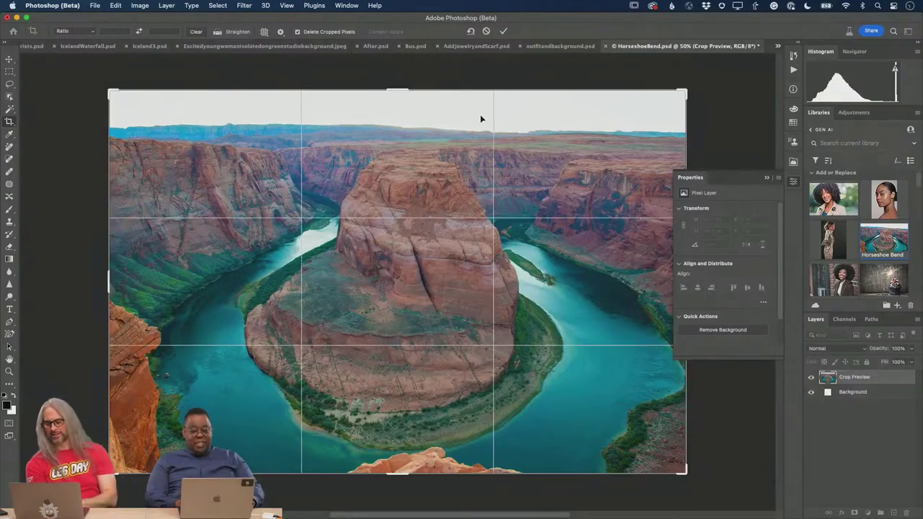
left_click_drag(402, 88, 402, 116)
key("Return")
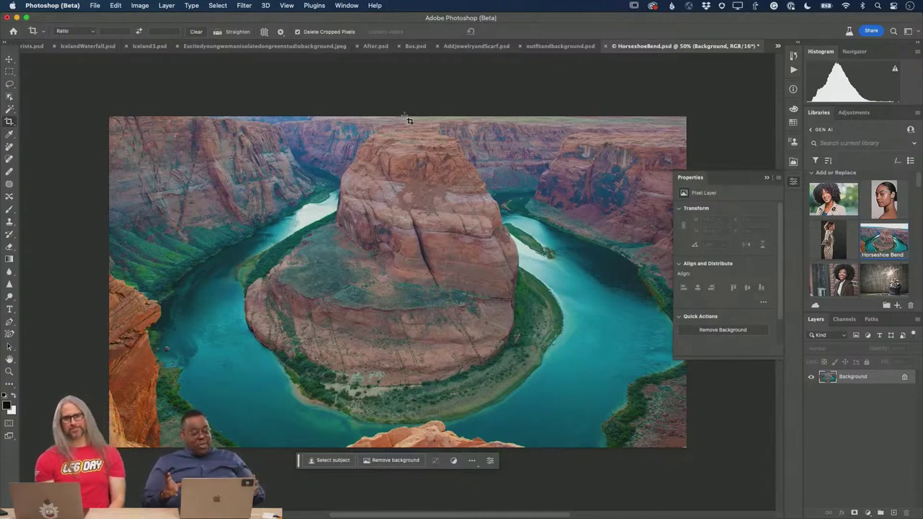
key("ctrl+z")
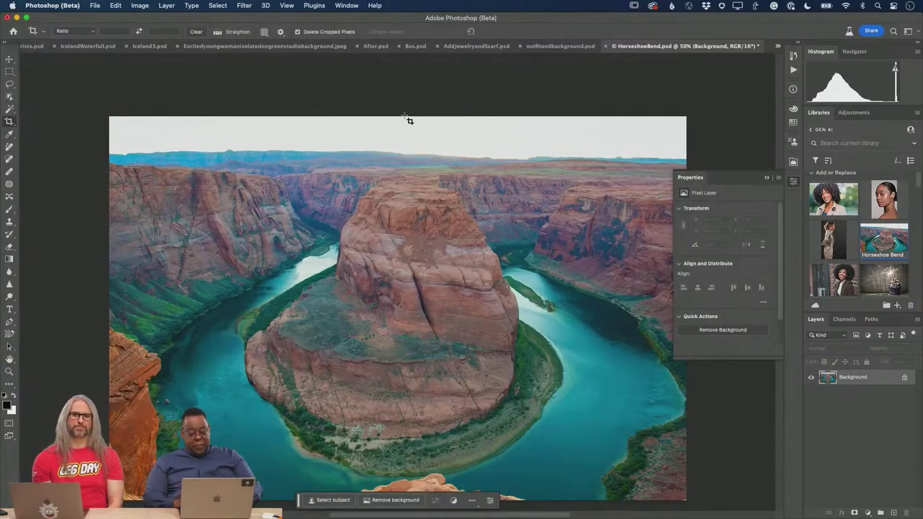
Marquee-select the sky strip and Generative Fill it with 'golden hour desert sky'.
key("v")
key("m")
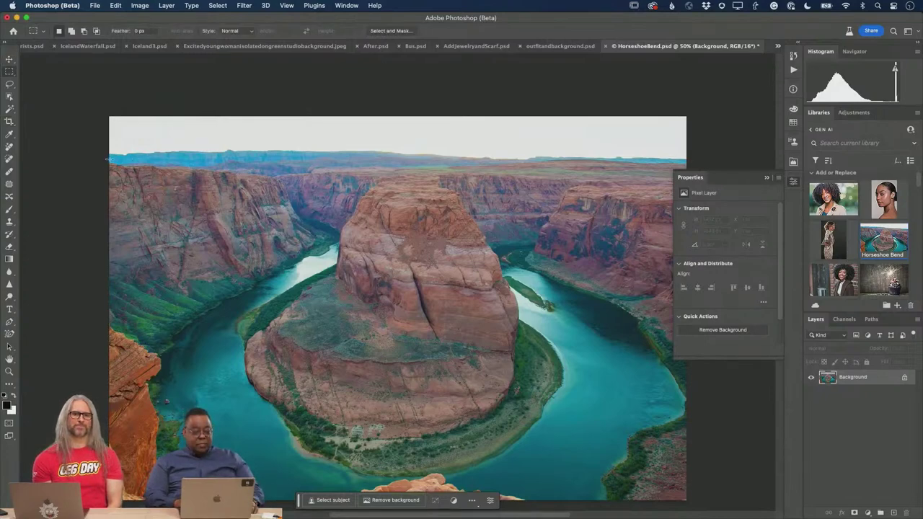
left_click_drag(109, 159, 691, 88)
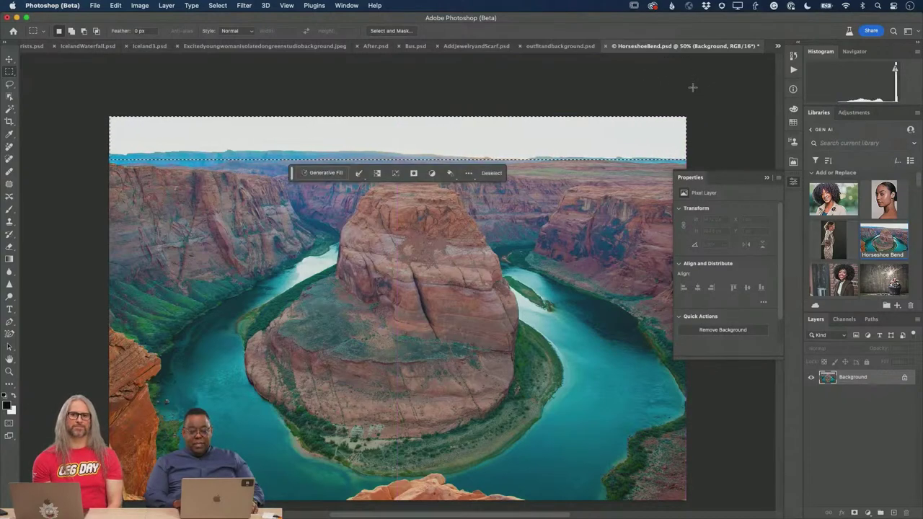
left_click(326, 173)
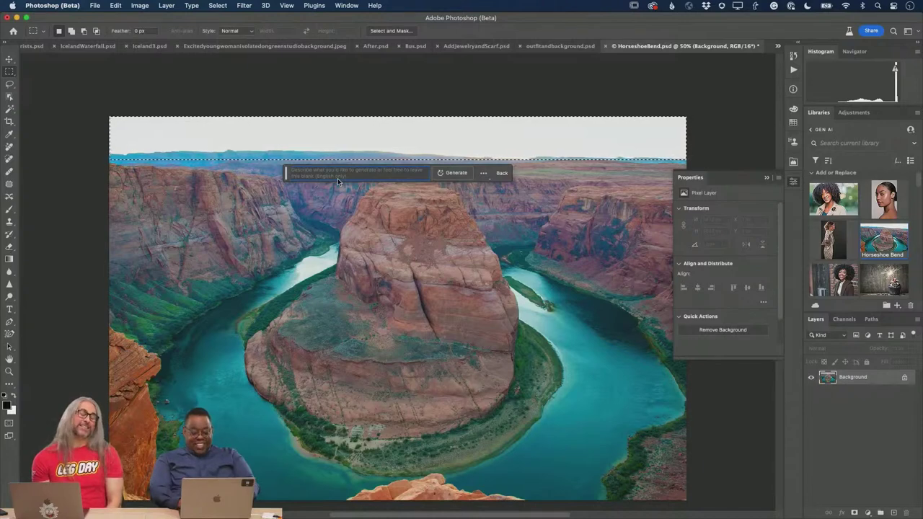
type("golden")
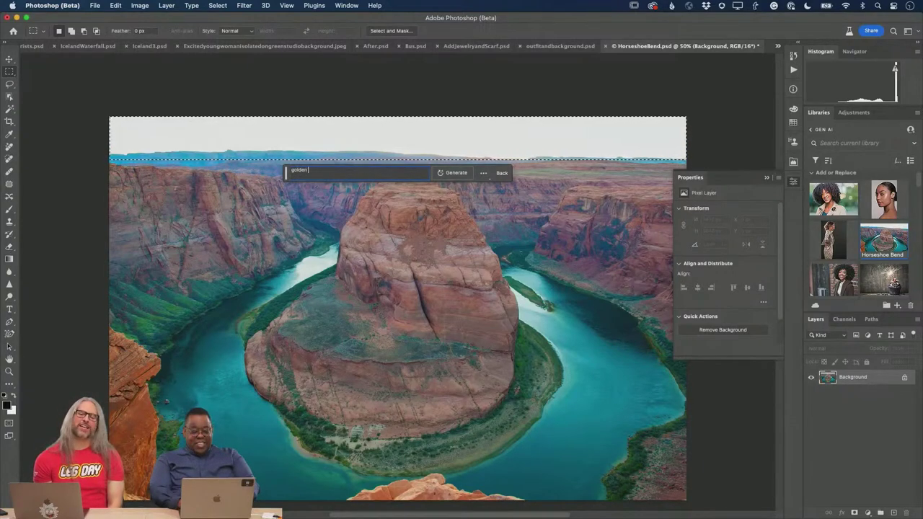
type(" hour")
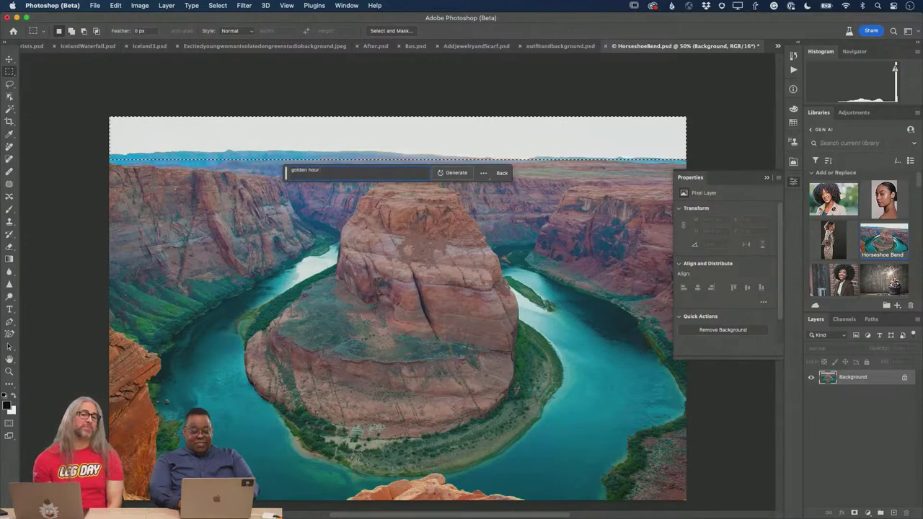
type(" a")
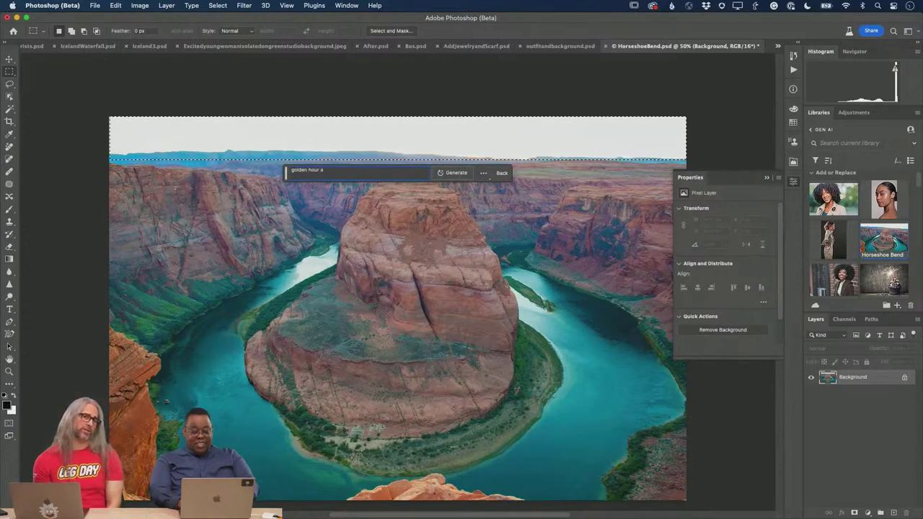
key("BackSpace")
type("desert")
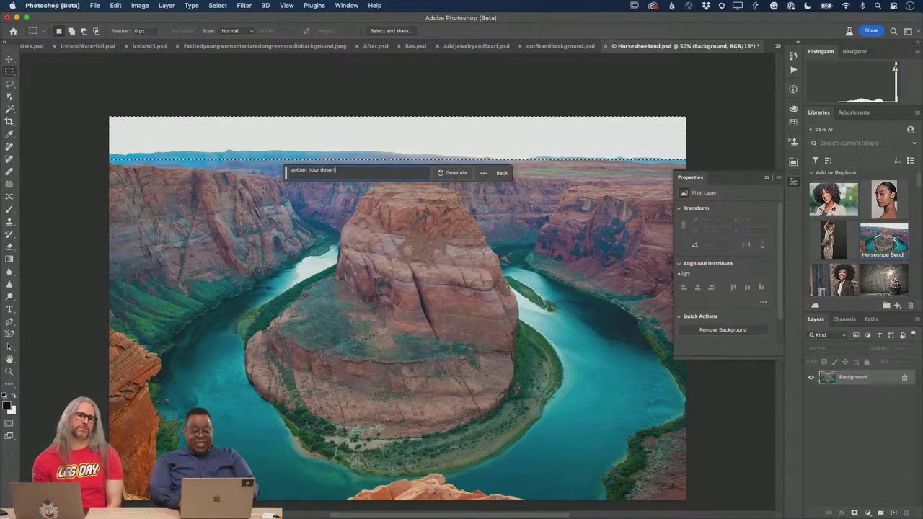
type(" s")
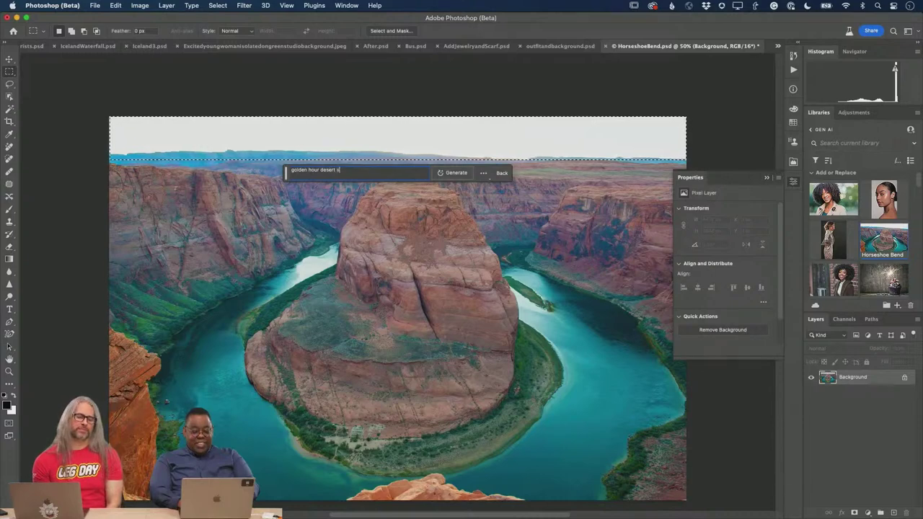
type("ky")
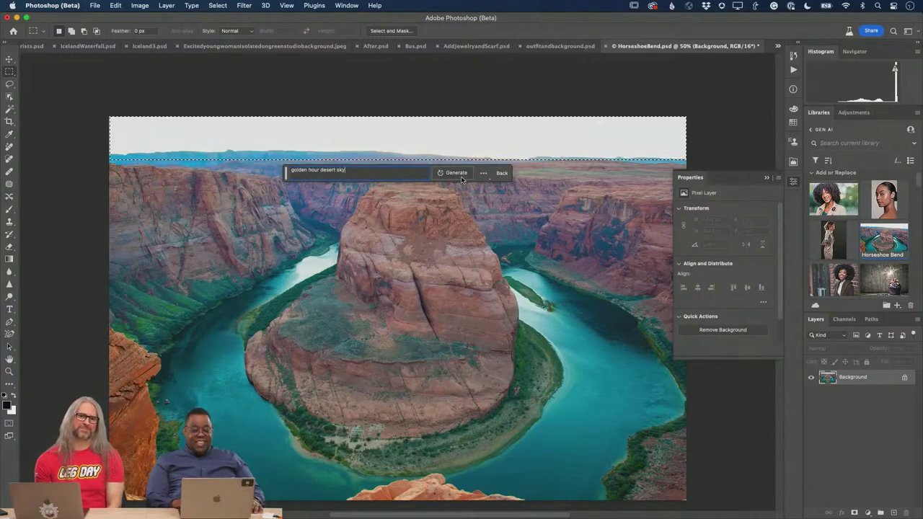
left_click(456, 173)
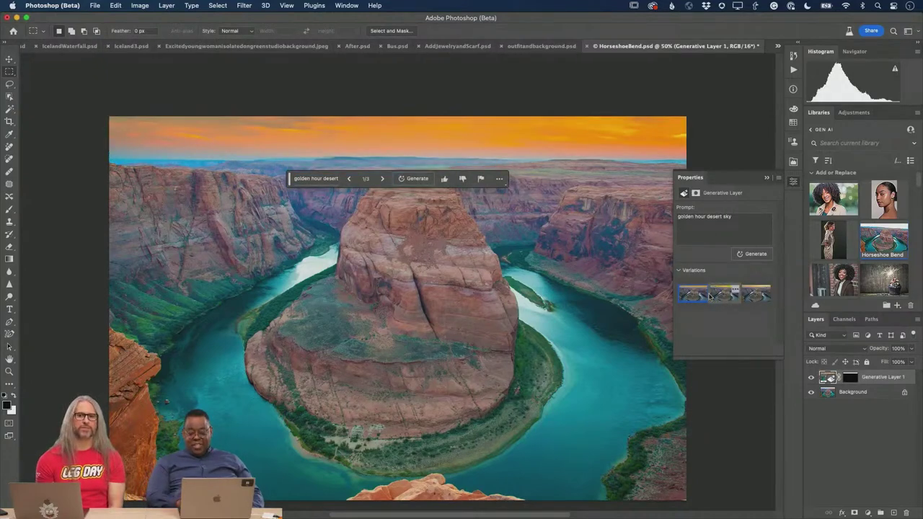
Preview golden-hour variation 2 and change the prompt to 'afternoon desert sky'.
left_click(717, 296)
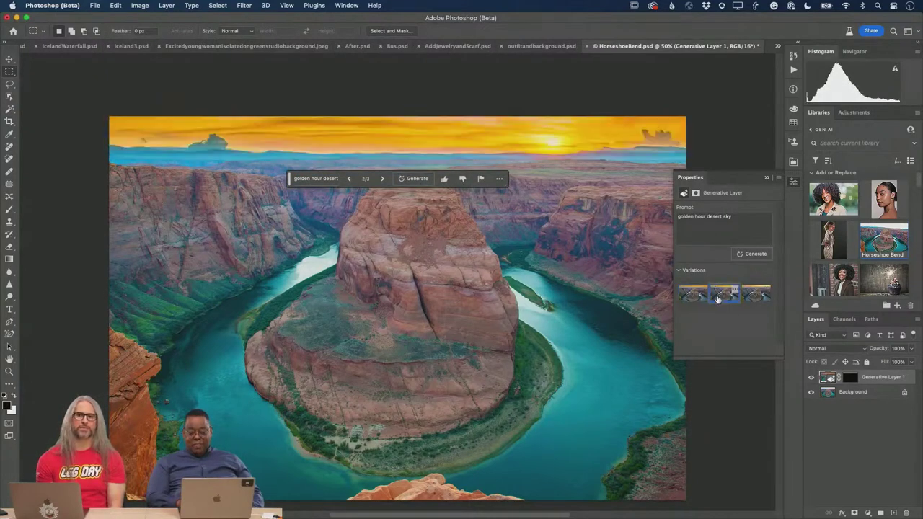
left_click(704, 218)
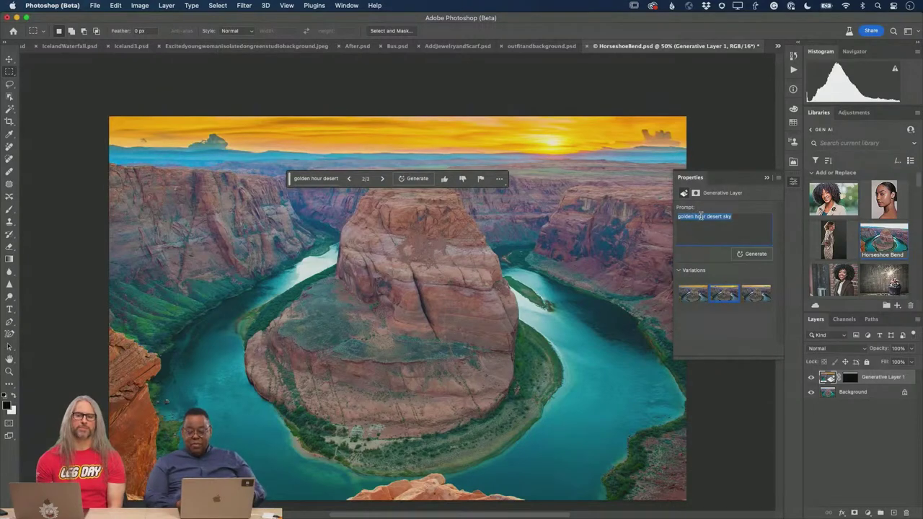
left_click(703, 218)
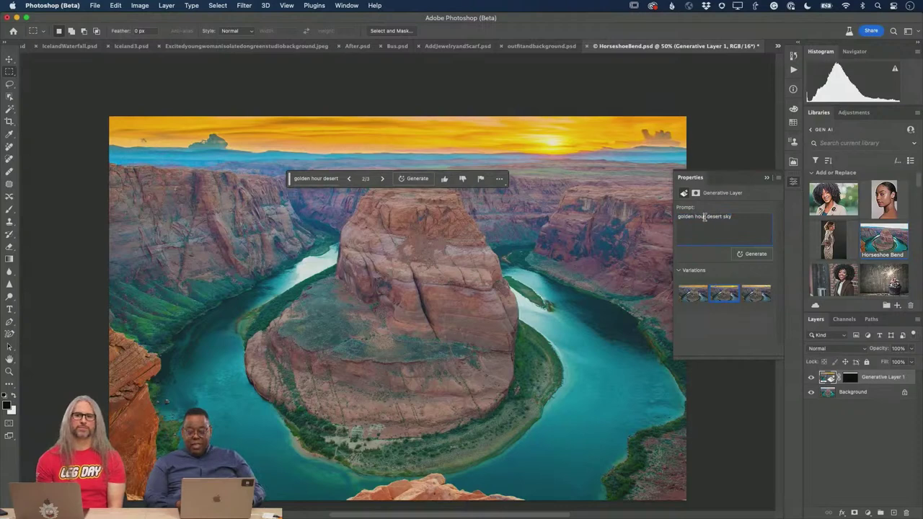
triple_click(704, 217)
left_click(697, 220)
double_click(698, 220)
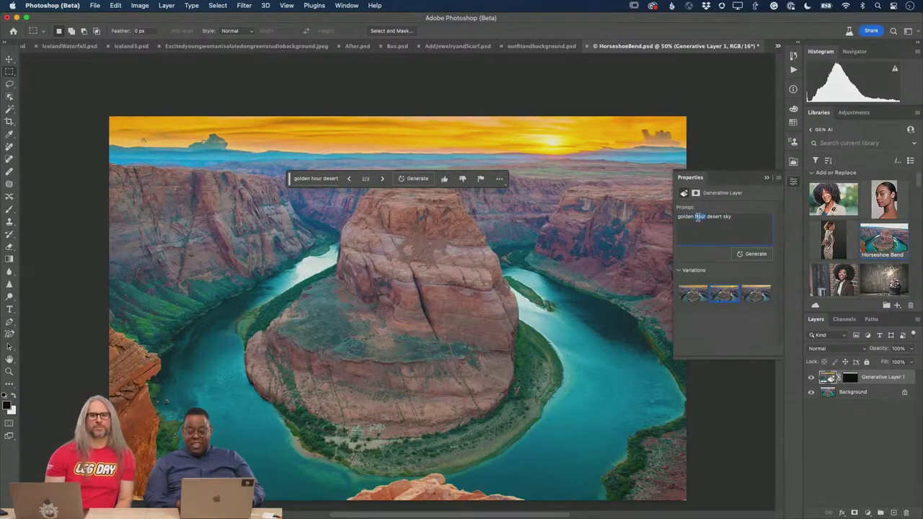
key("BackSpace")
key("BackSpace")
key("BackSpace")
key("BackSpace")
key("BackSpace")
key("BackSpace")
key("BackSpace")
key("BackSpace")
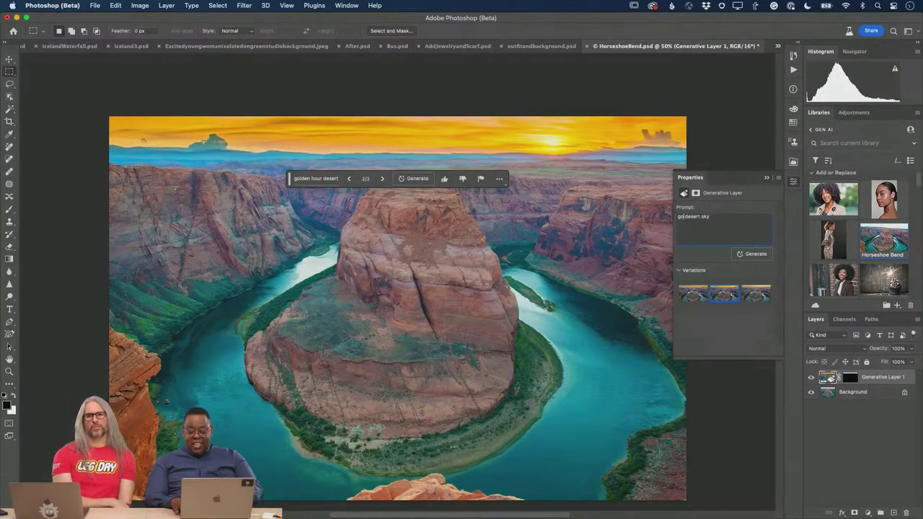
type("ar")
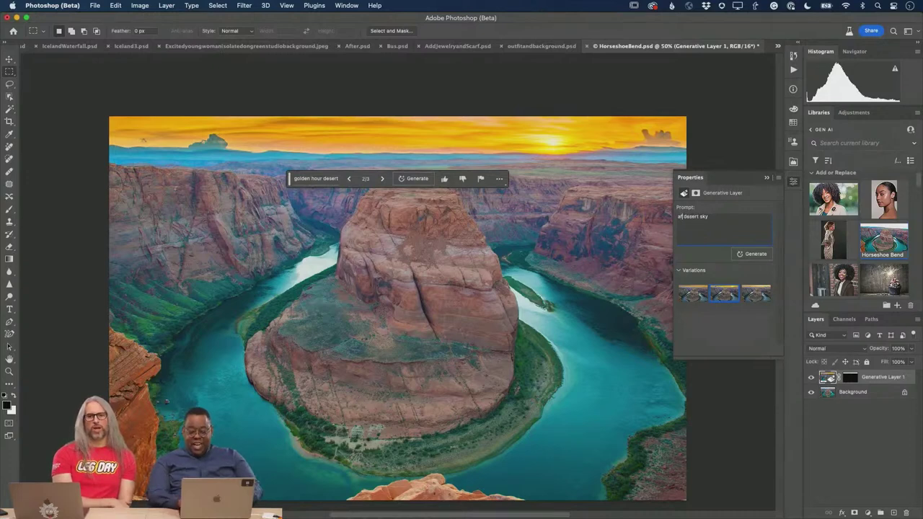
type("ternoon")
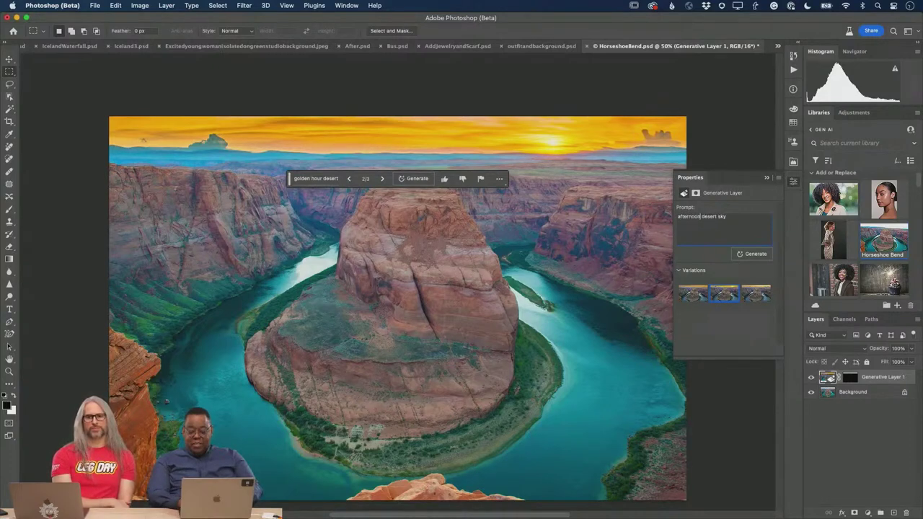
Regenerate the sky and pick the soft pink sunset variation.
left_click(754, 254)
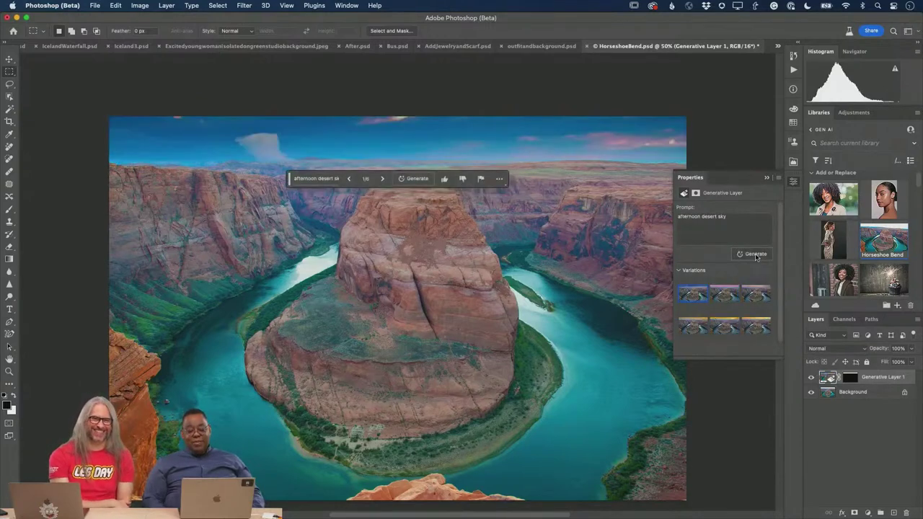
left_click(722, 302)
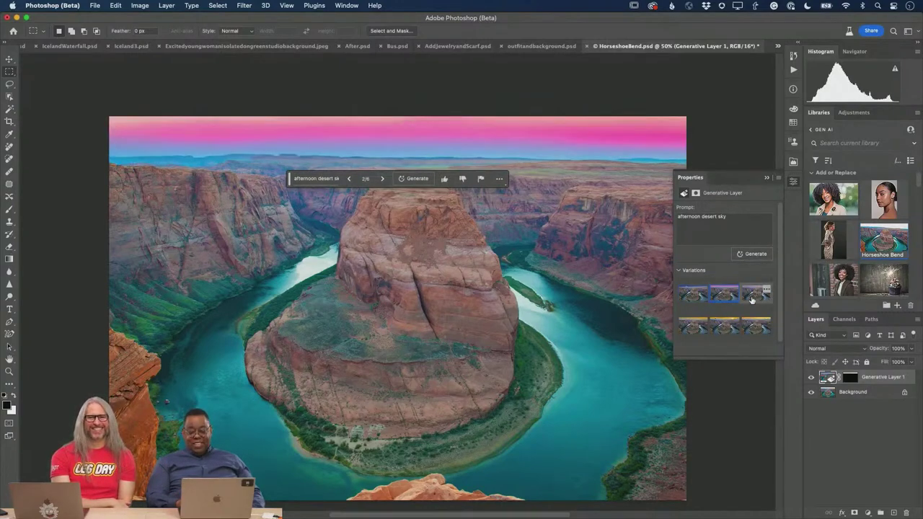
left_click(752, 299)
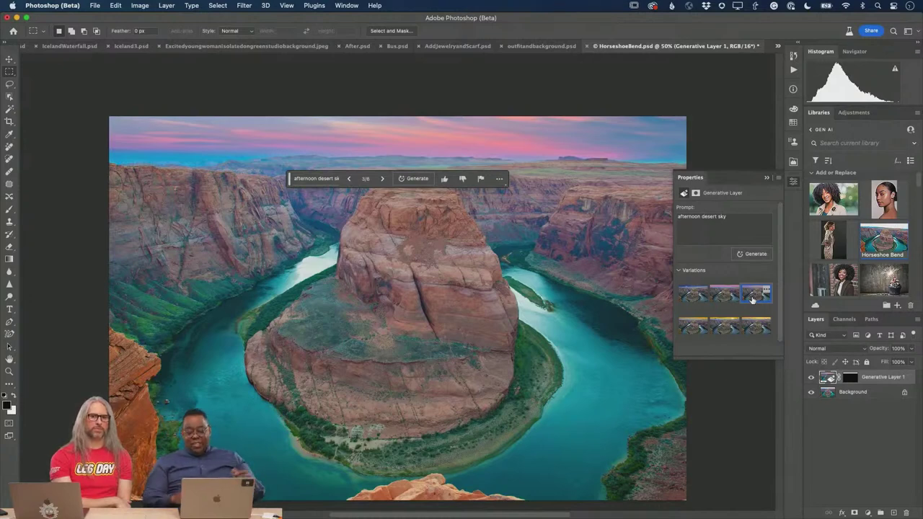
left_click(748, 223)
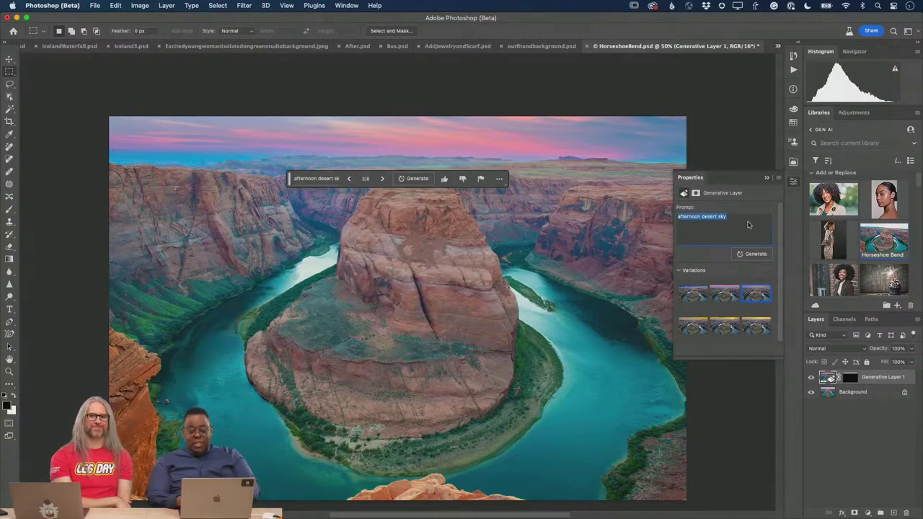
Extend the prompt with 'with sunset on the left' and regenerate the sky.
left_click(747, 221)
type("with ")
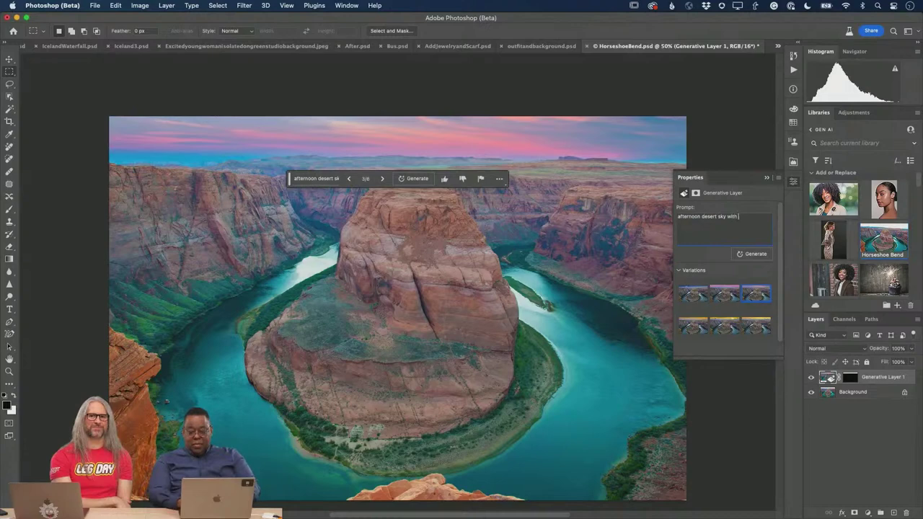
type("sunset on the left")
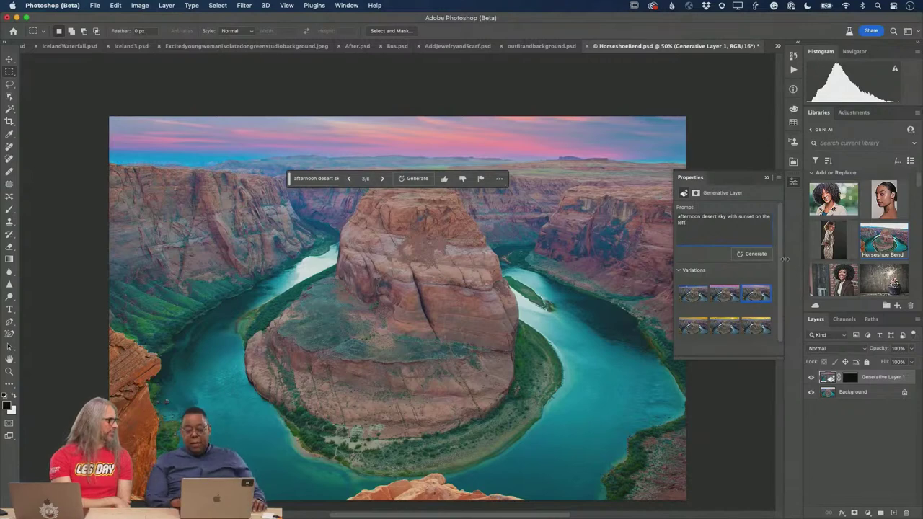
left_click(755, 254)
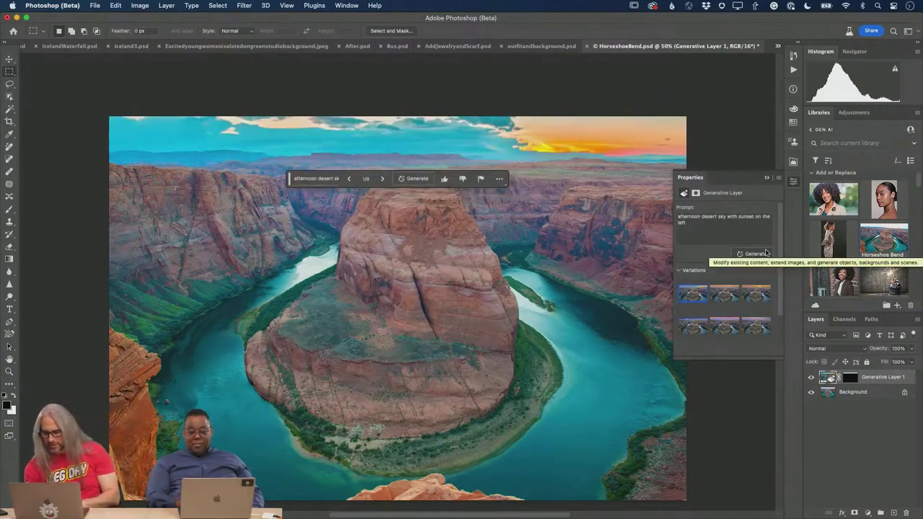
Compare the new sky variations and keep the softer pink-and-blue sunset.
left_click(734, 292)
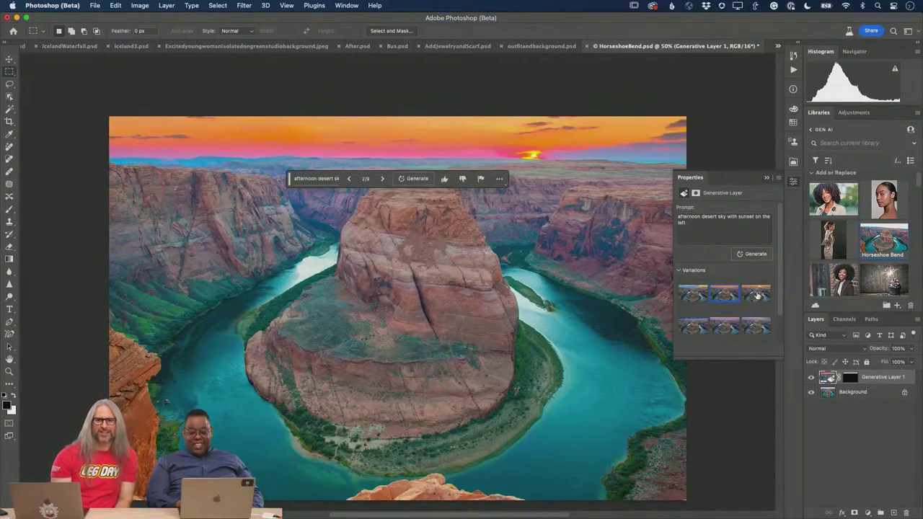
left_click(757, 295)
left_click(692, 294)
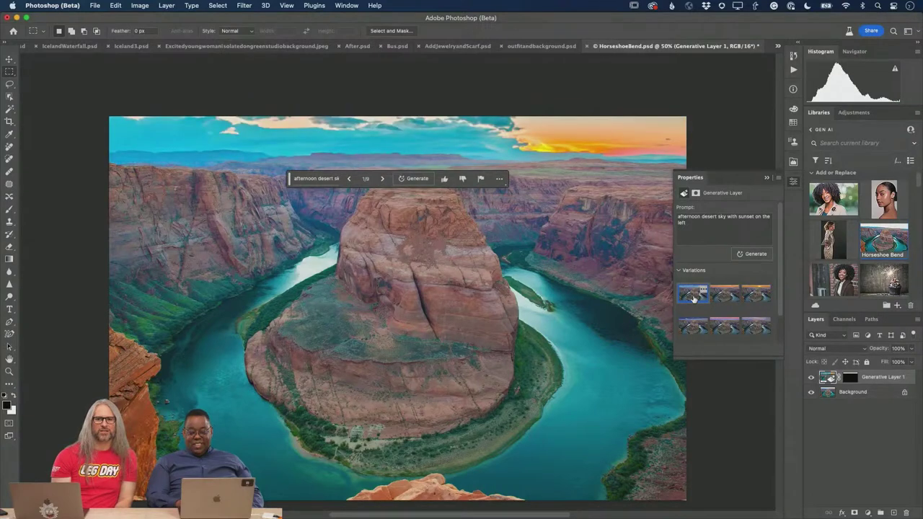
left_click(721, 326)
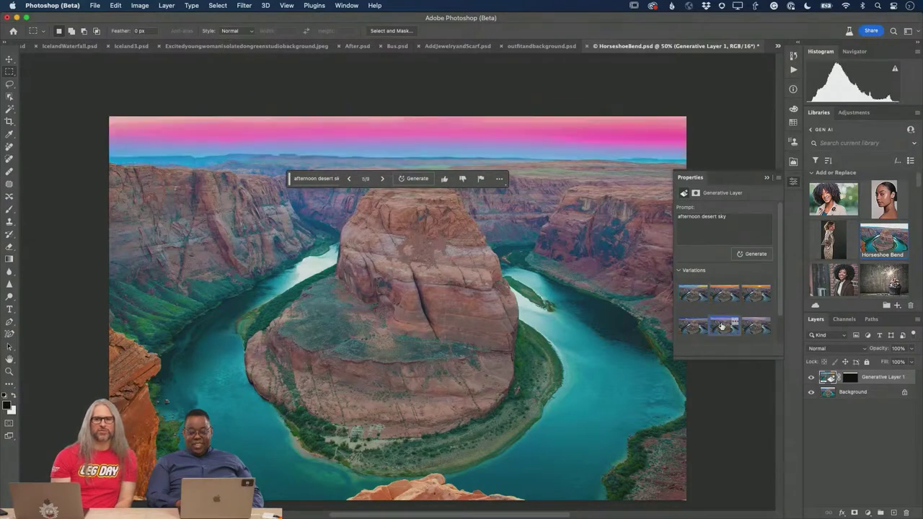
left_click(754, 328)
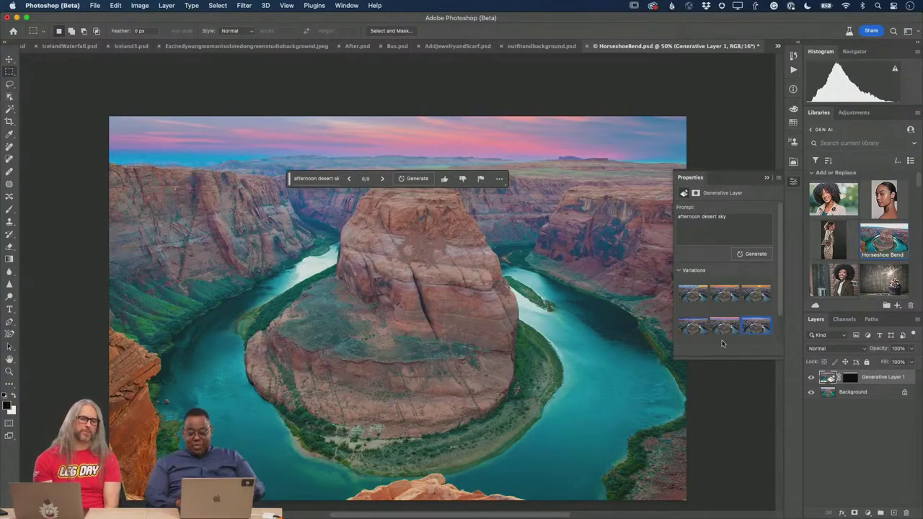
left_click(735, 218)
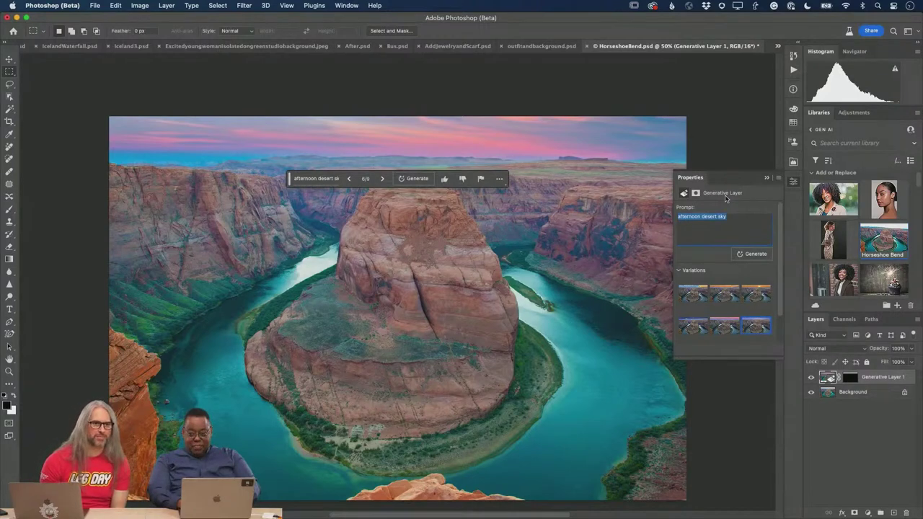
Regenerate with 'evening sky over horseshoe bend' and keep the darker blue variation 2.
type("even")
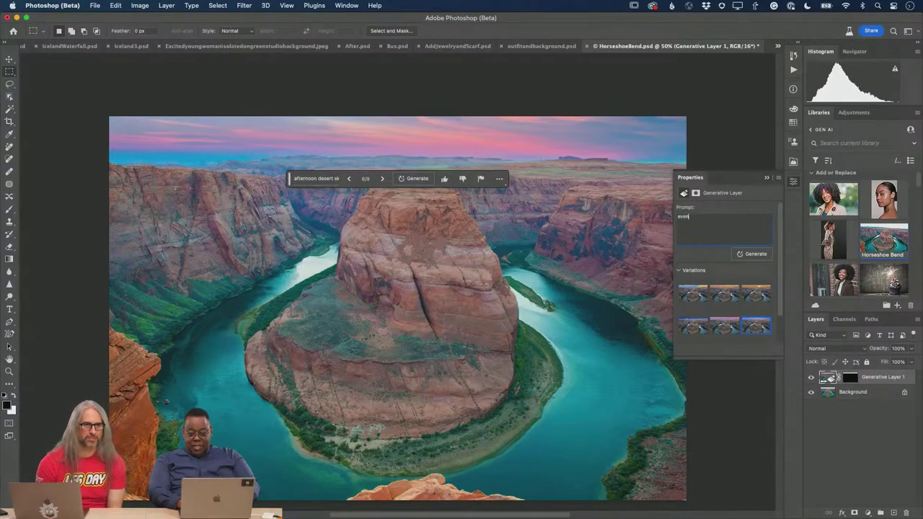
type("ing sky ov")
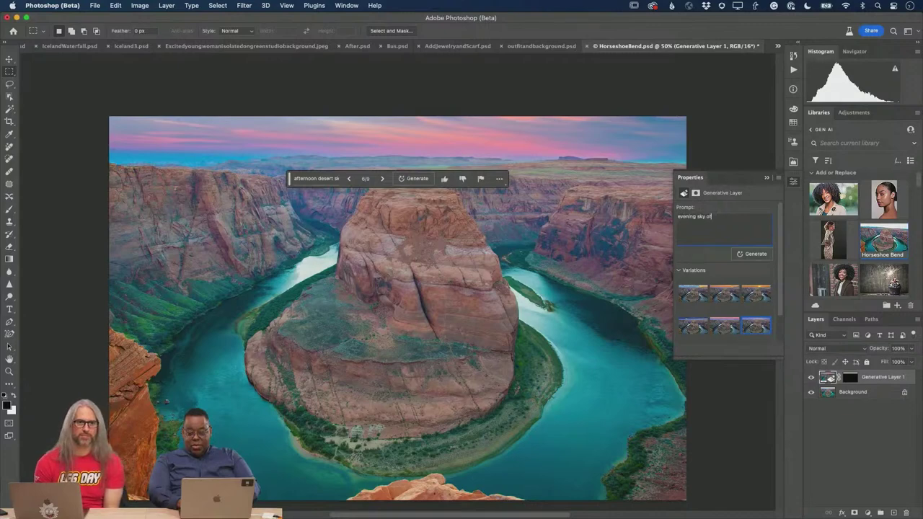
type("er hor")
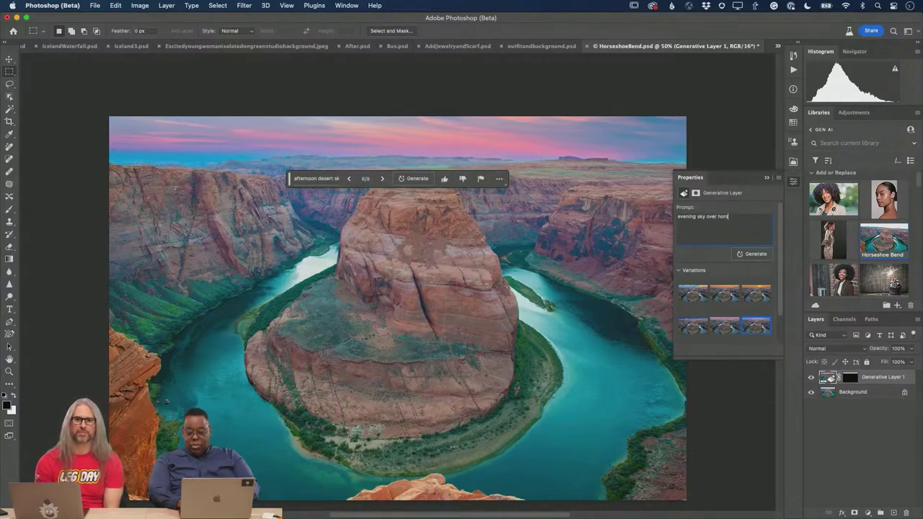
type("ses")
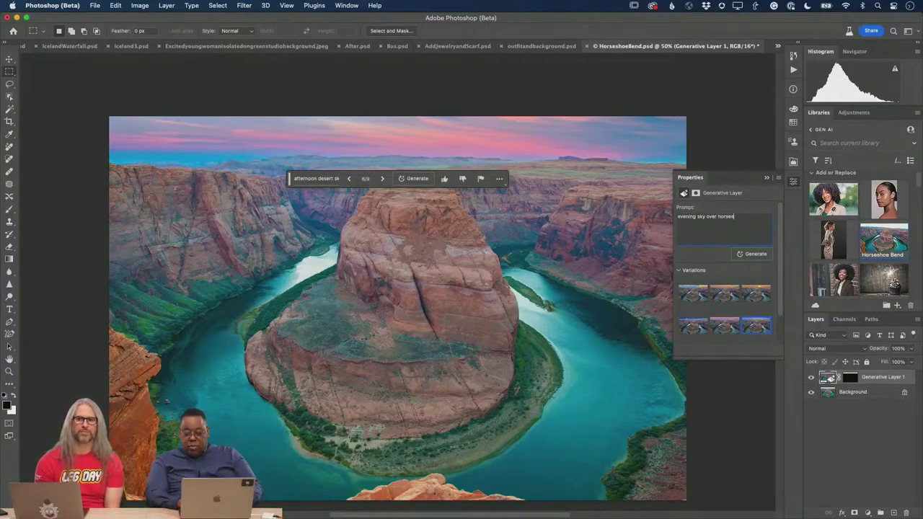
type("hoe bend")
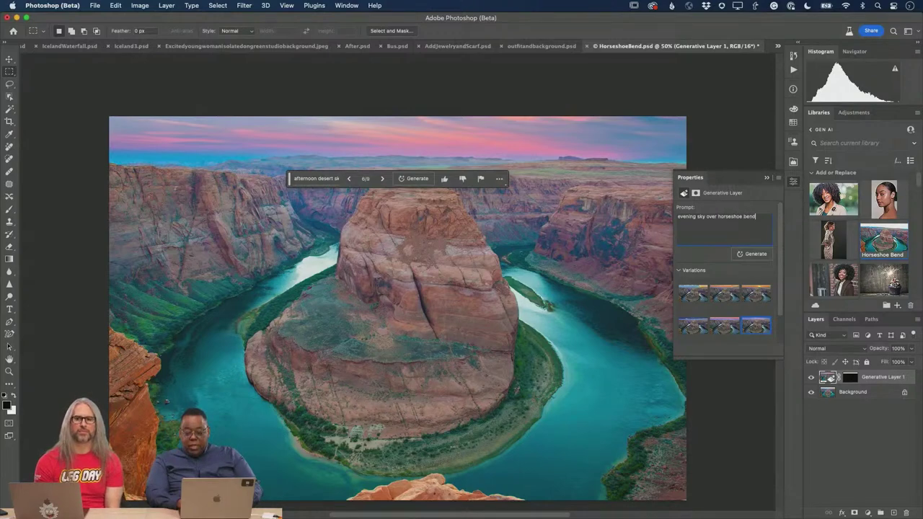
left_click(755, 254)
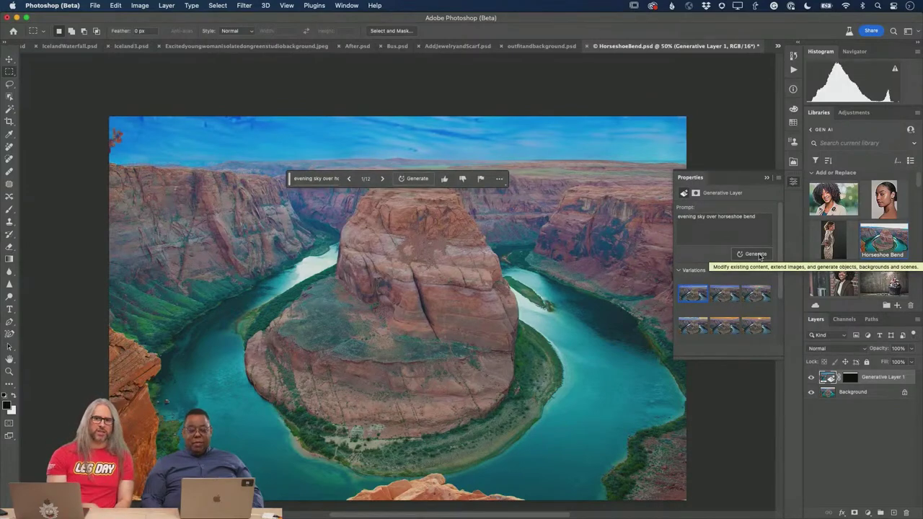
left_click(725, 294)
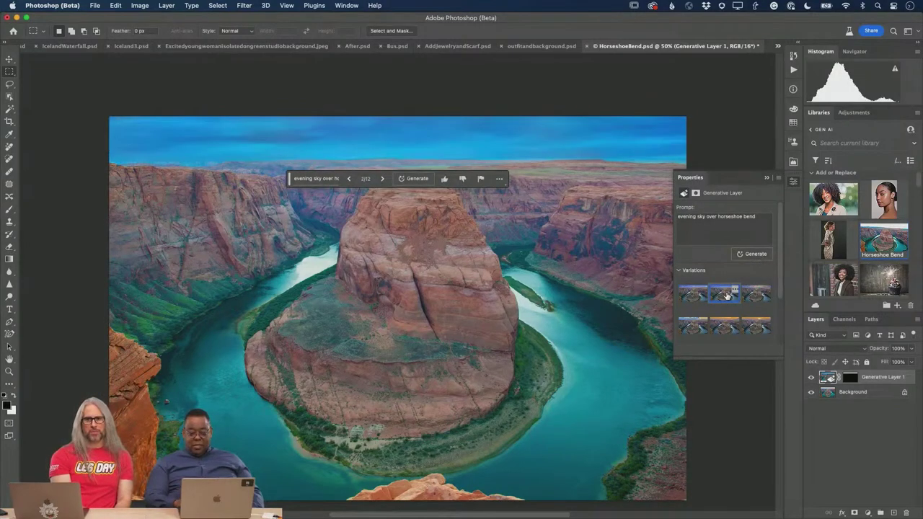
left_click(750, 295)
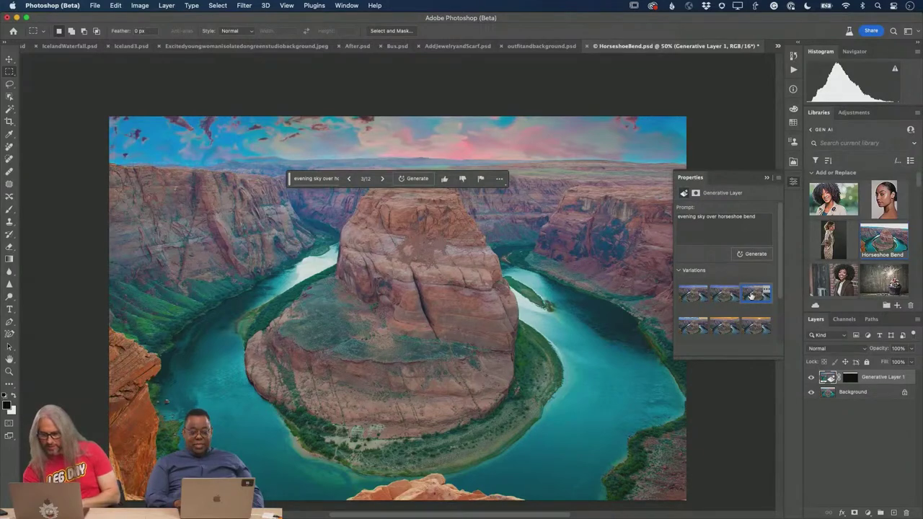
left_click(693, 296)
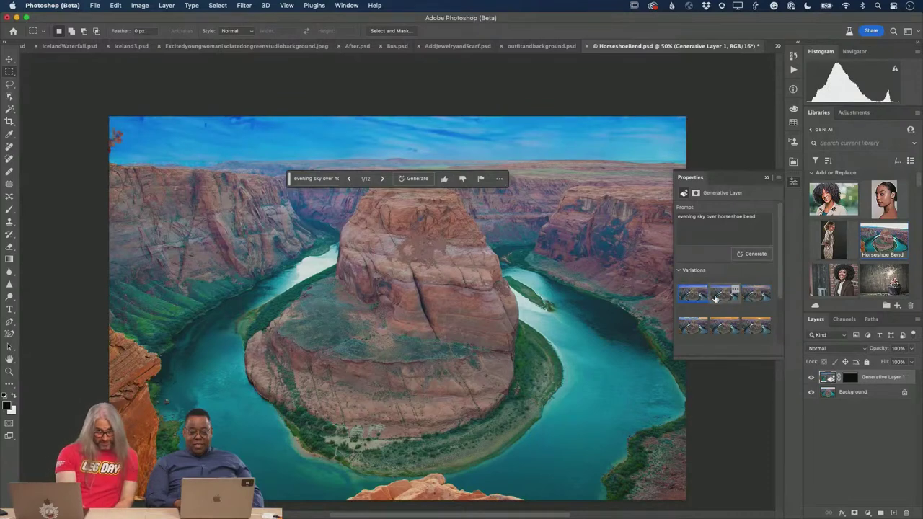
left_click(718, 298)
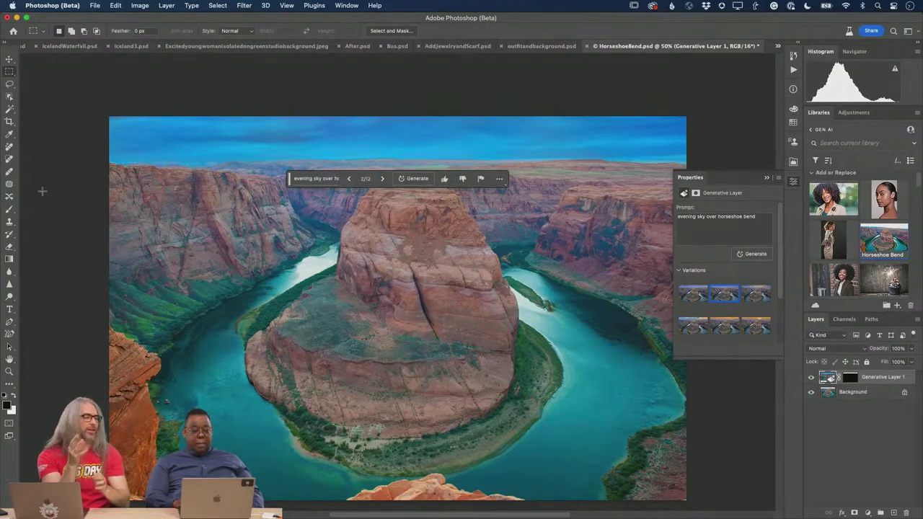
left_click(9, 83)
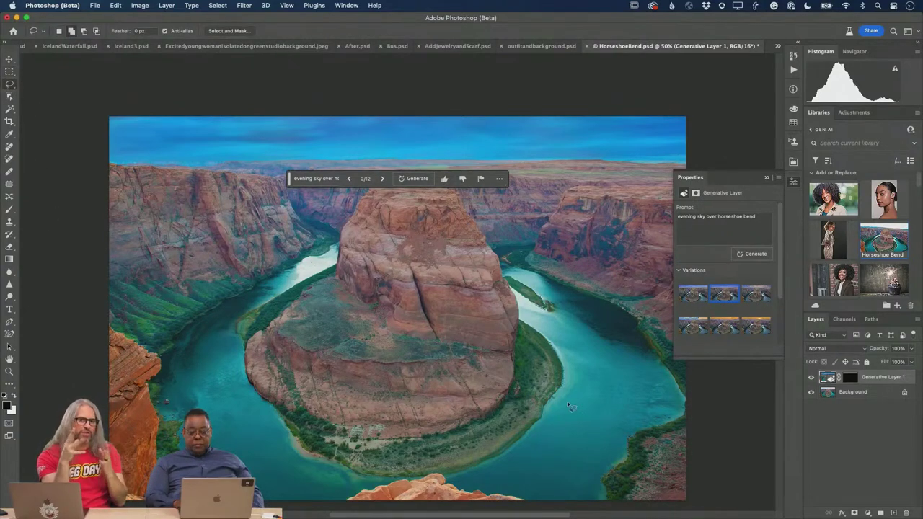
Lasso a river area, generate a 'row boat', and keep the white boat variation.
mouse_move(575, 394)
left_mouse_down()
mouse_move(560, 428)
mouse_move(584, 443)
mouse_move(604, 420)
mouse_move(607, 390)
mouse_move(582, 387)
mouse_move(574, 399)
left_mouse_up()
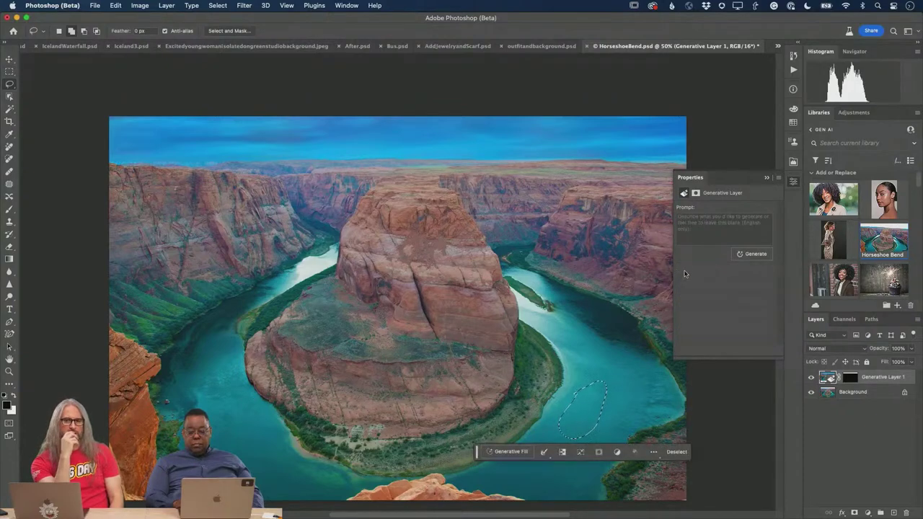
left_click(696, 230)
type("ro")
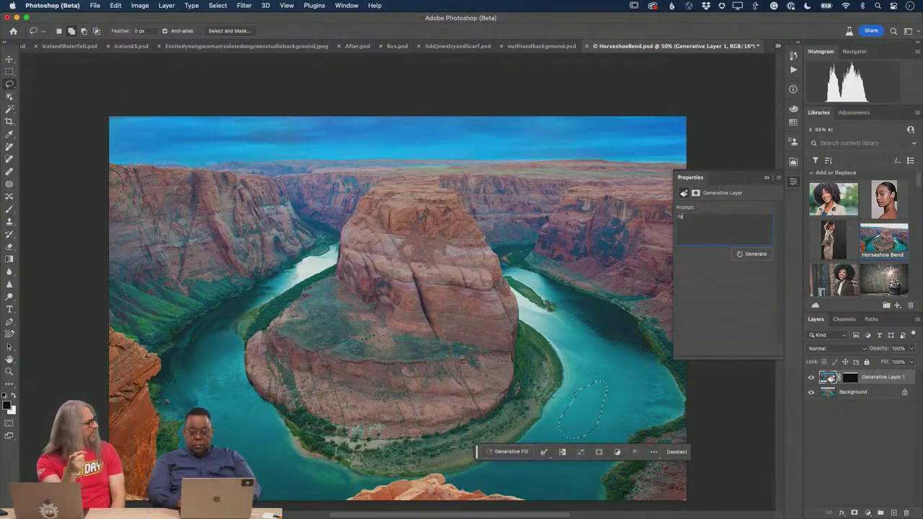
type("w boat")
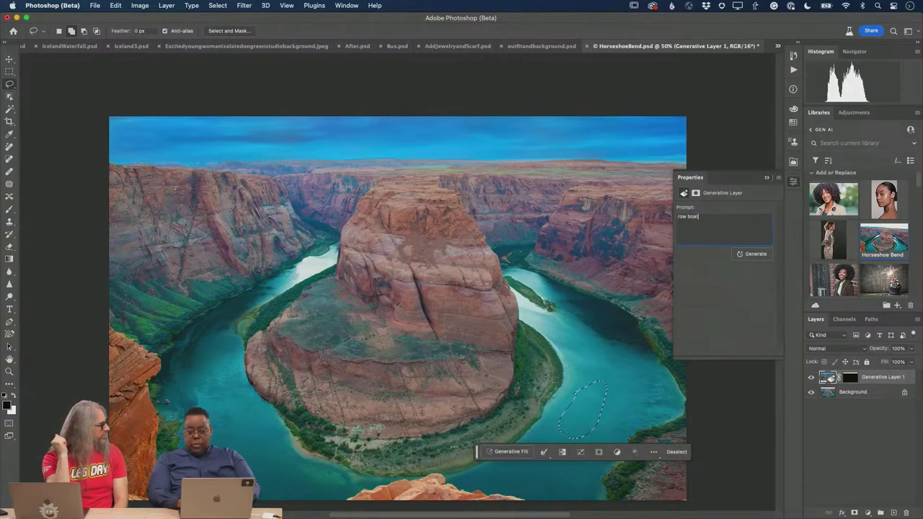
left_click(762, 257)
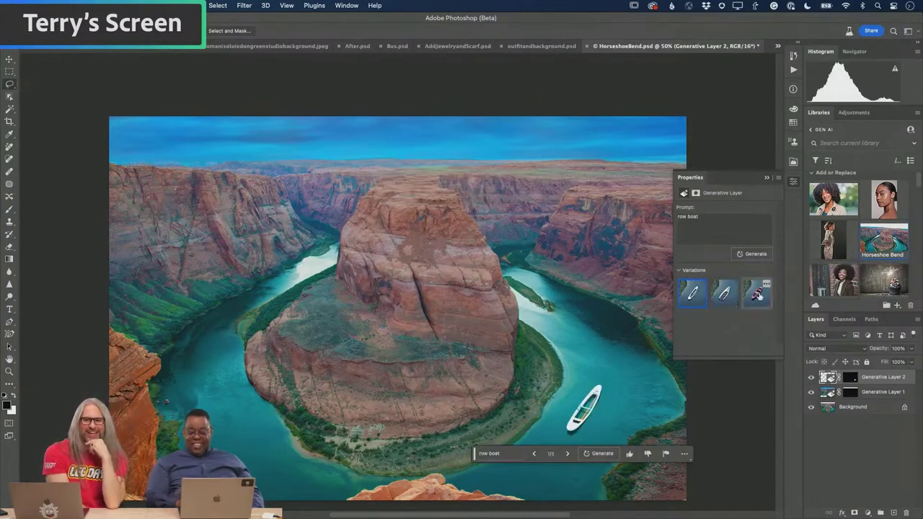
left_click(757, 294)
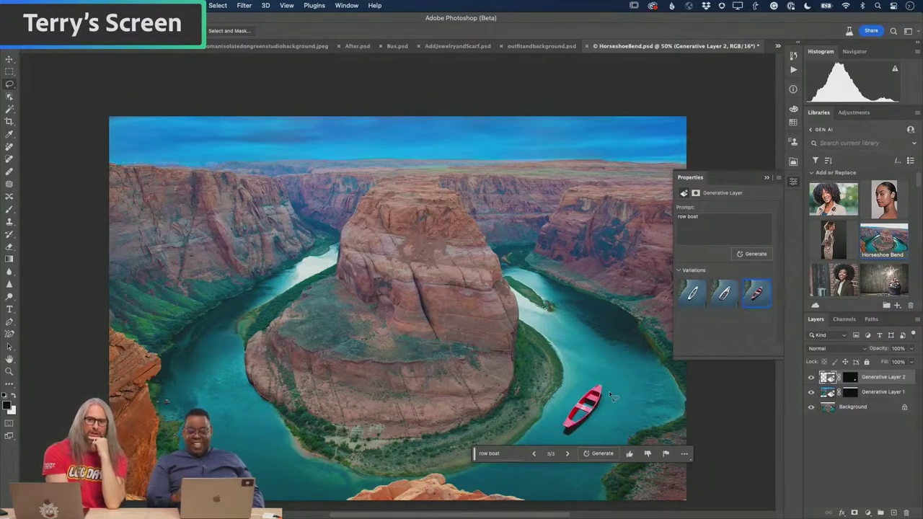
left_click(693, 303)
left_click(724, 303)
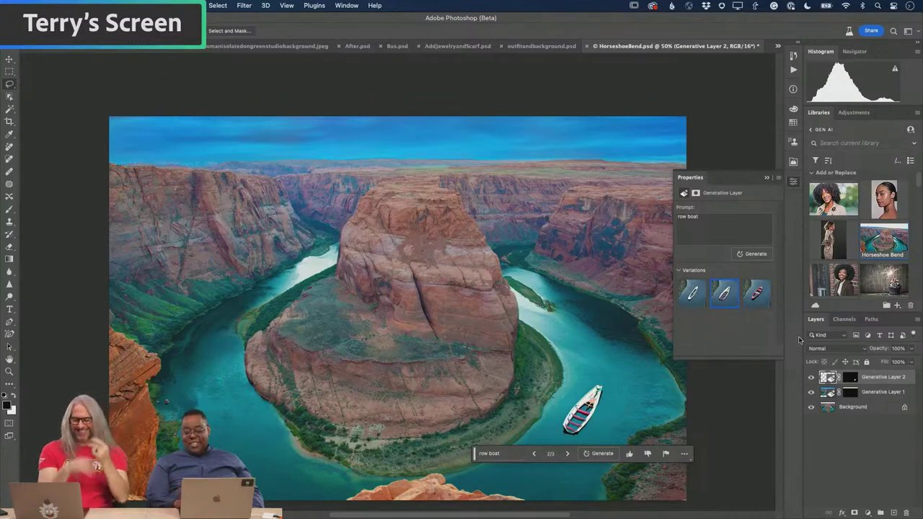
scroll(854, 295, "down", 1)
scroll(857, 235, "down", 4)
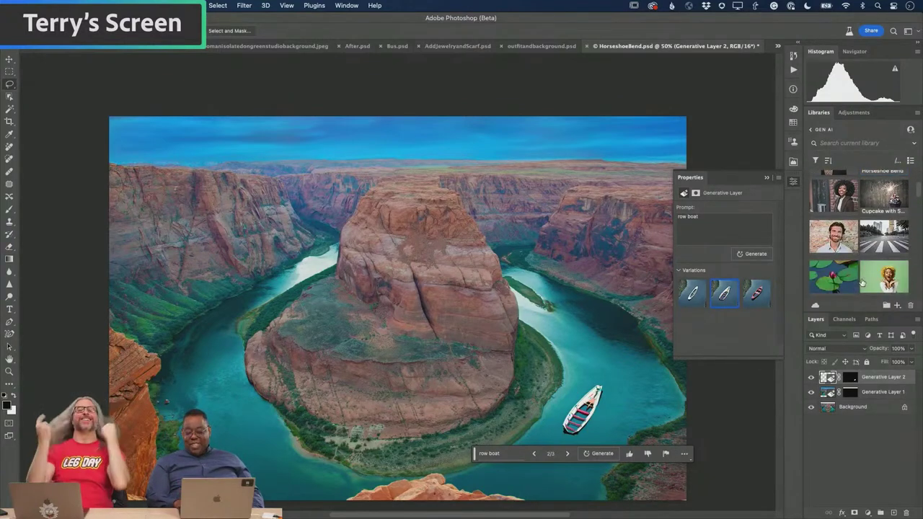
scroll(858, 234, "down", 2)
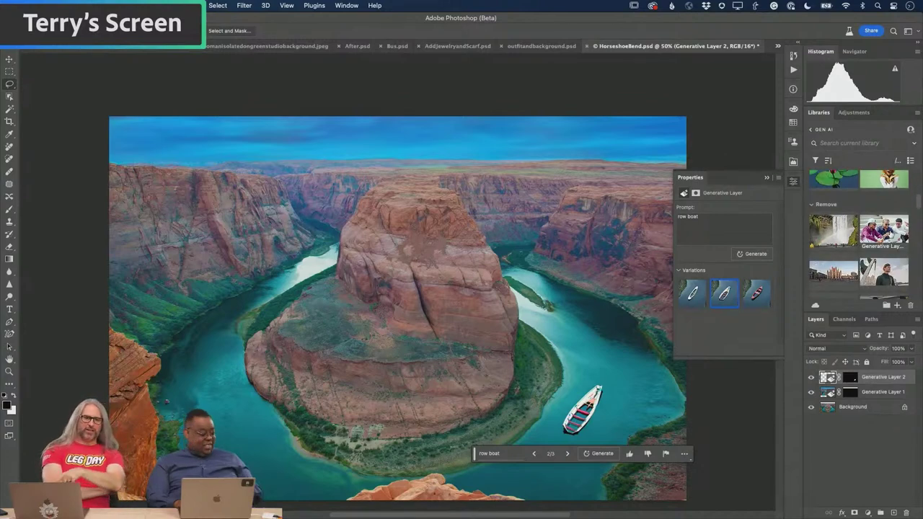
mouse_move(883, 229)
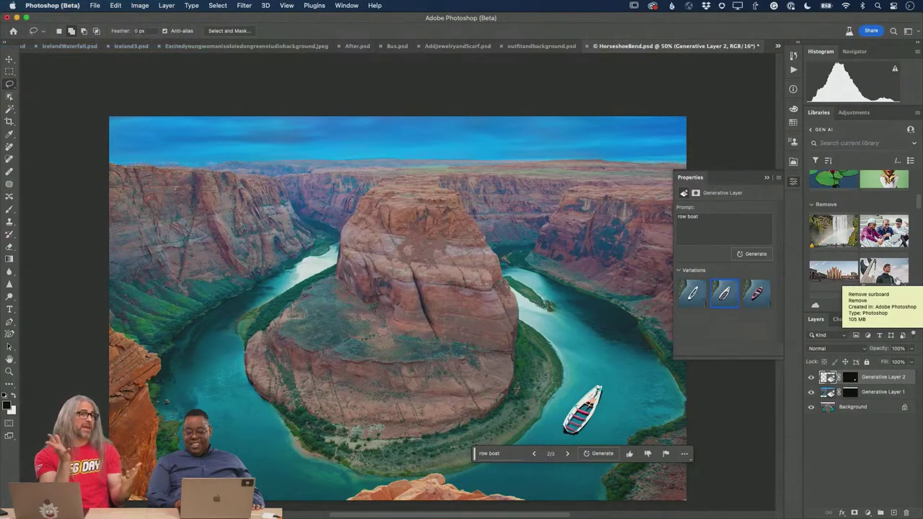
scroll(894, 281, "up", 5)
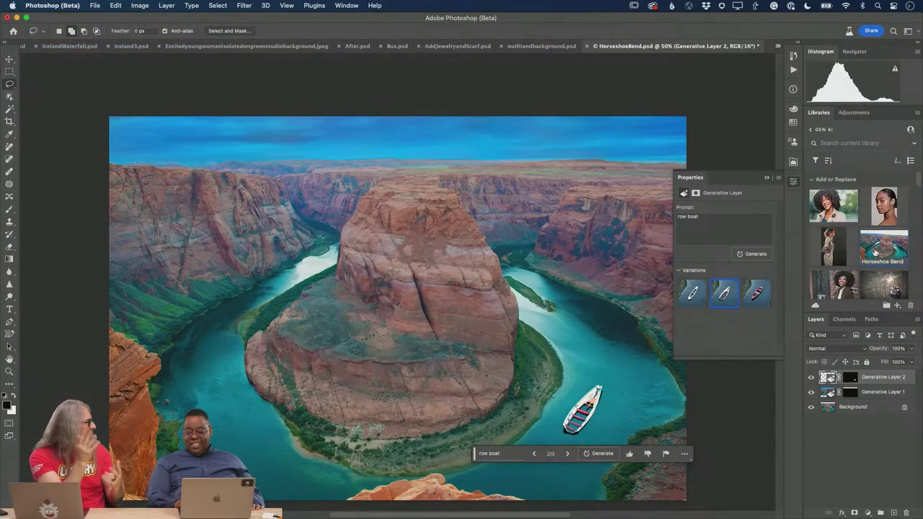
scroll(875, 251, "down", 8)
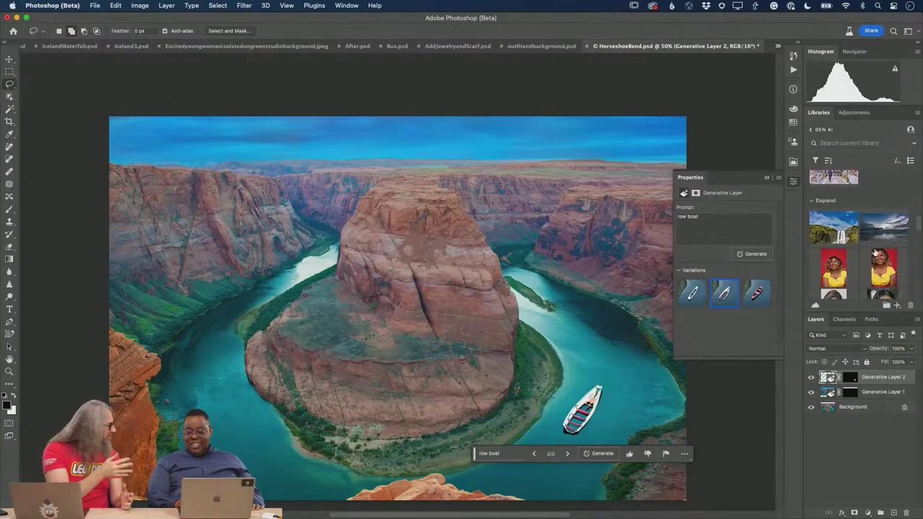
scroll(874, 252, "down", 5)
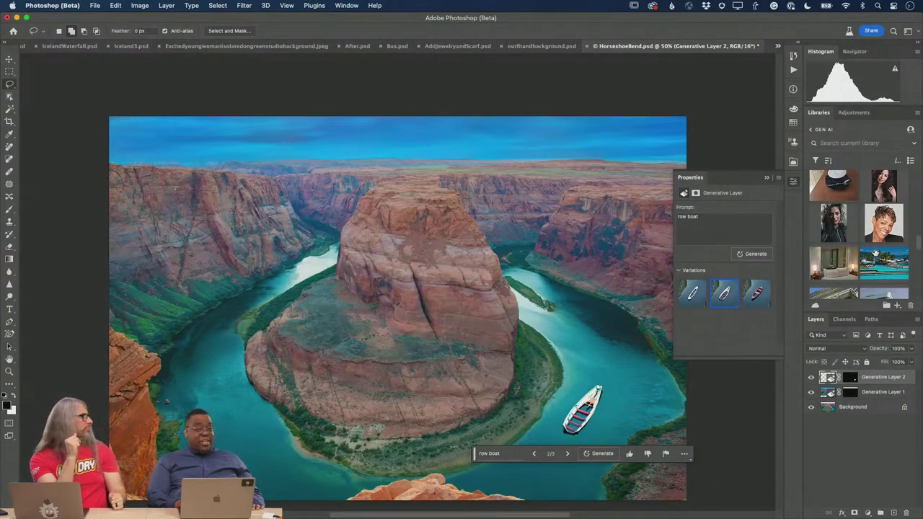
scroll(875, 252, "up", 1)
scroll(875, 252, "down", 10)
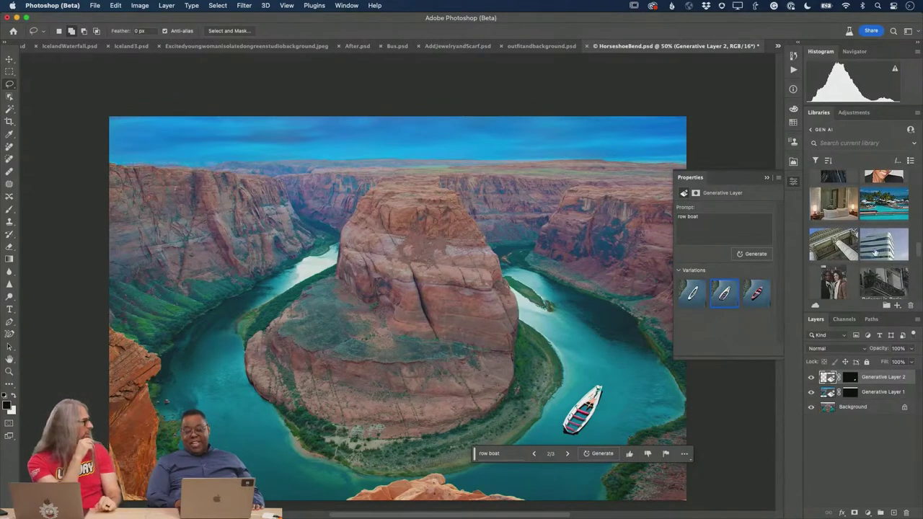
scroll(875, 252, "down", 3)
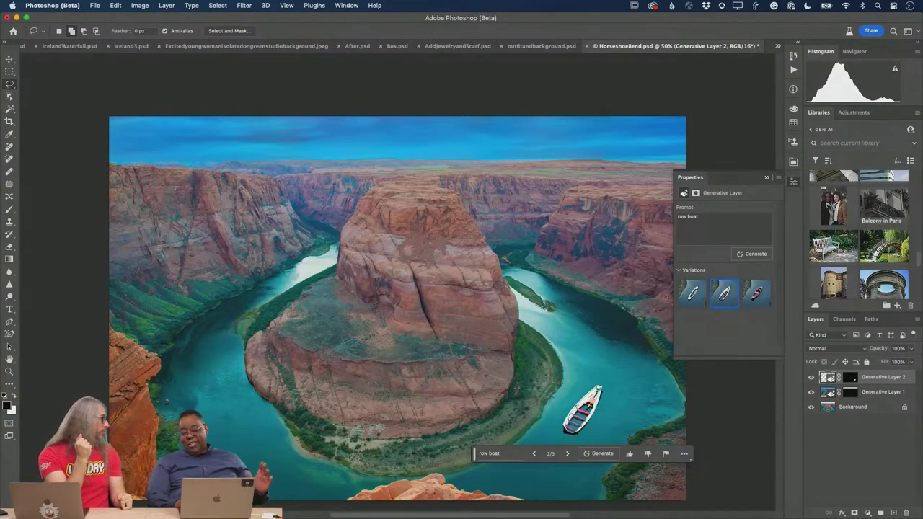
scroll(874, 252, "down", 4)
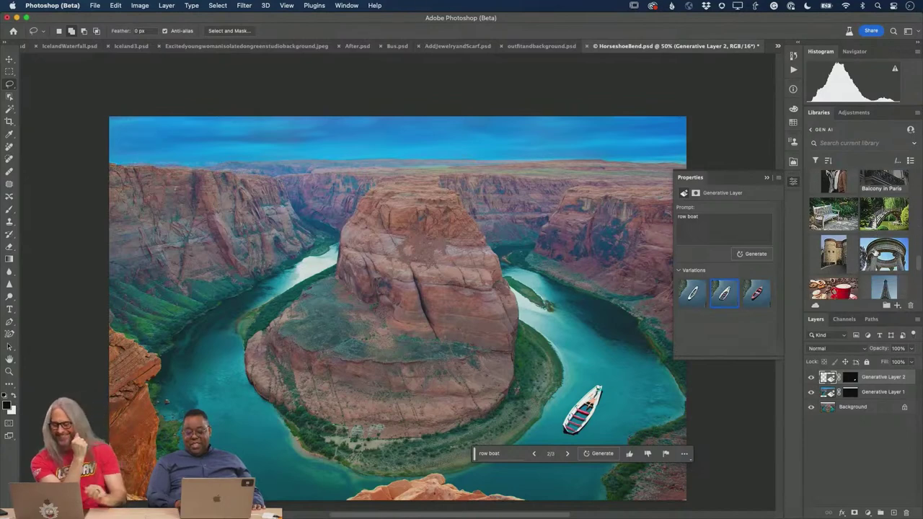
scroll(875, 251, "down", 10)
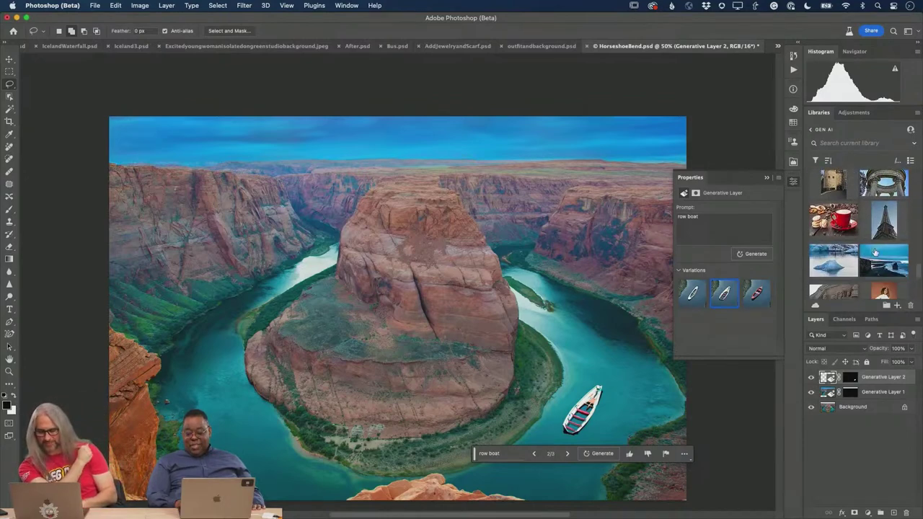
scroll(874, 251, "down", 7)
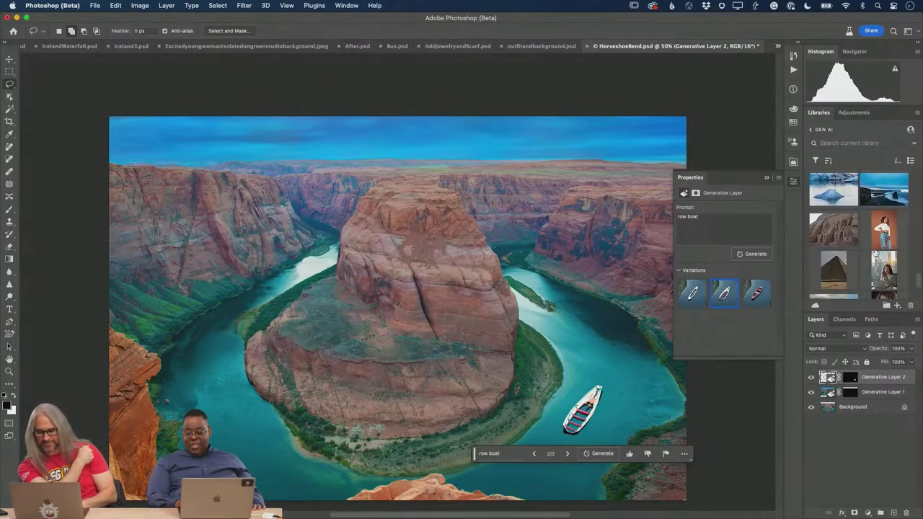
scroll(875, 251, "down", 7)
scroll(875, 251, "up", 15)
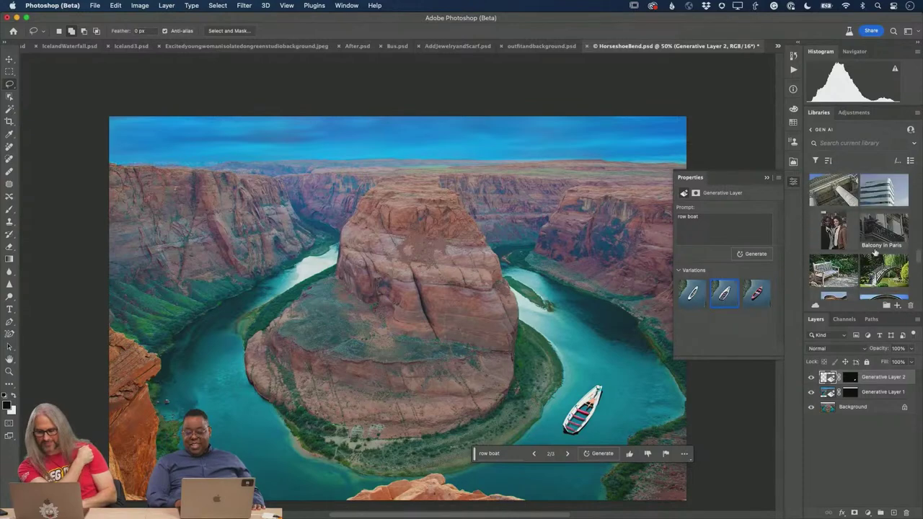
scroll(874, 252, "up", 15)
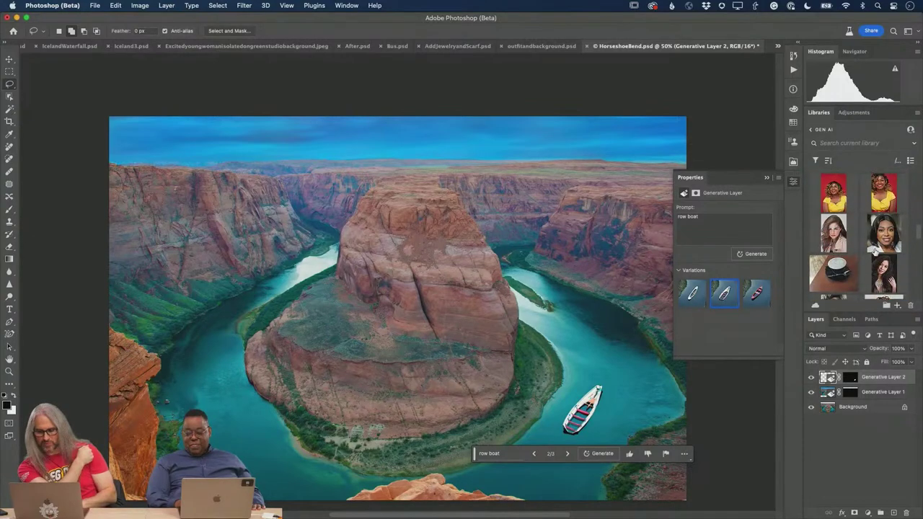
scroll(874, 251, "up", 3)
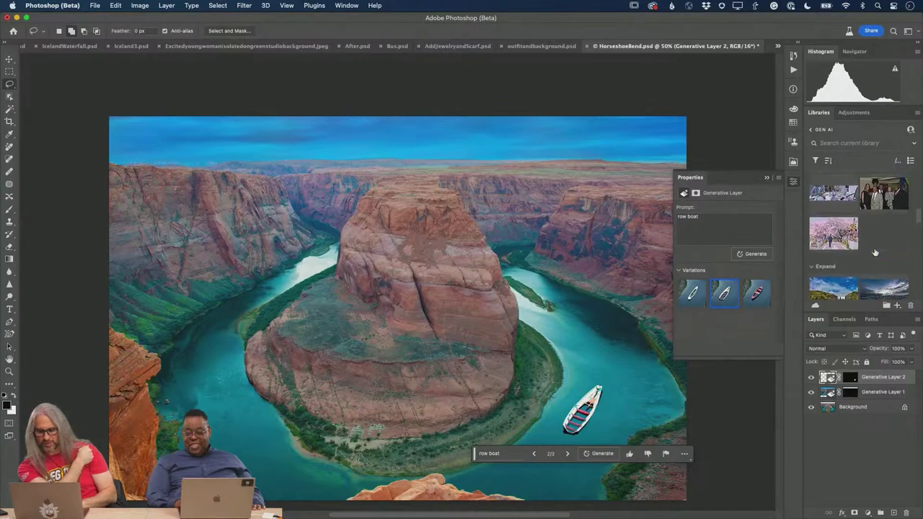
scroll(874, 252, "down", 10)
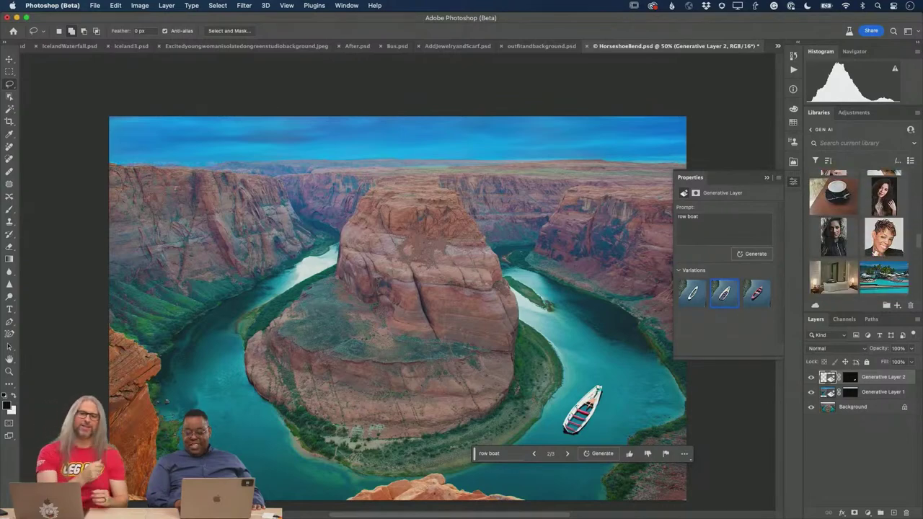
scroll(874, 251, "up", 10)
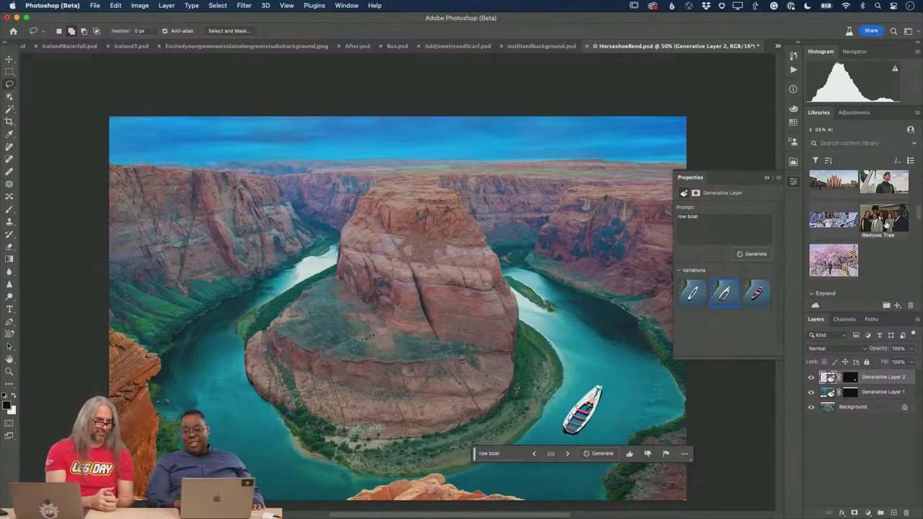
mouse_move(887, 224)
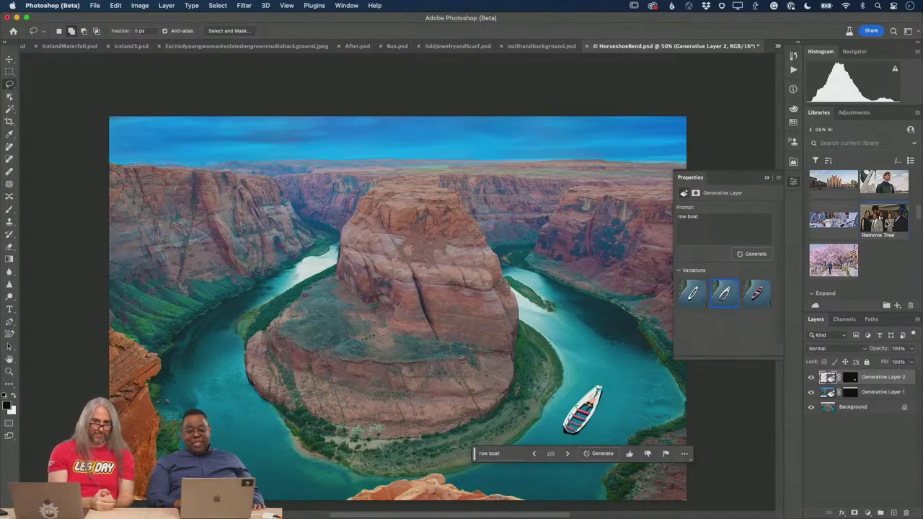
Open Remove Tree from Libraries and zoom in on the tall man's spiky hair.
double_click(880, 225)
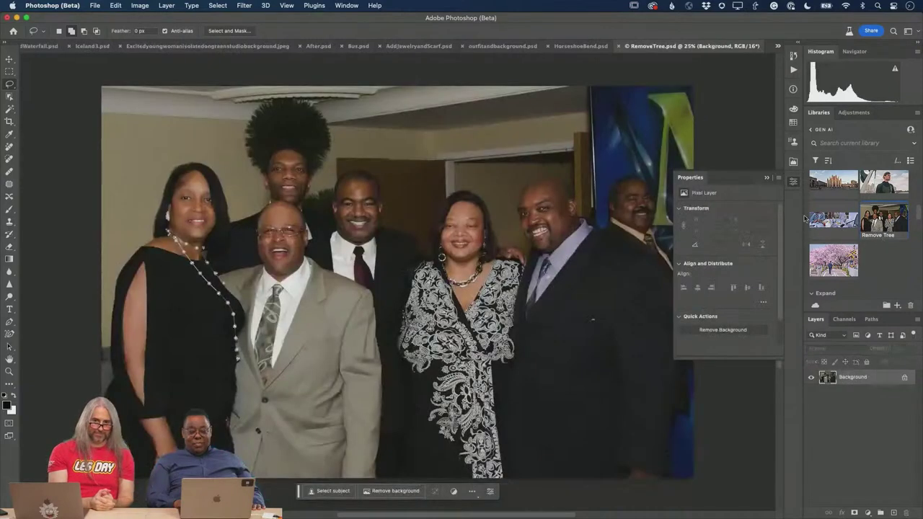
left_click(767, 177)
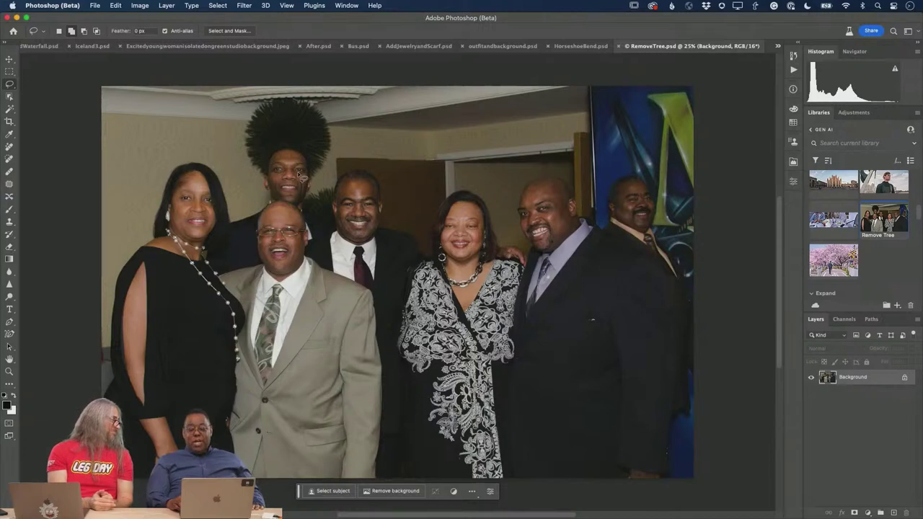
key("z")
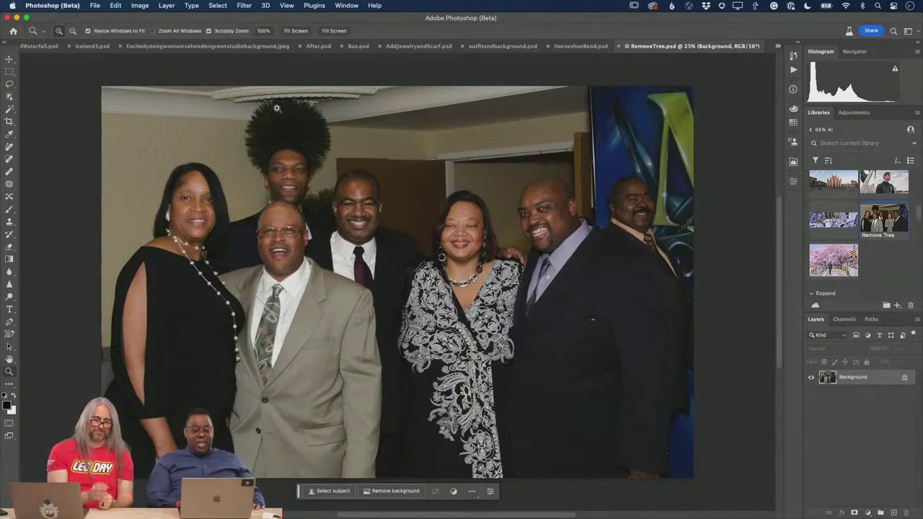
left_click_drag(275, 110, 324, 140)
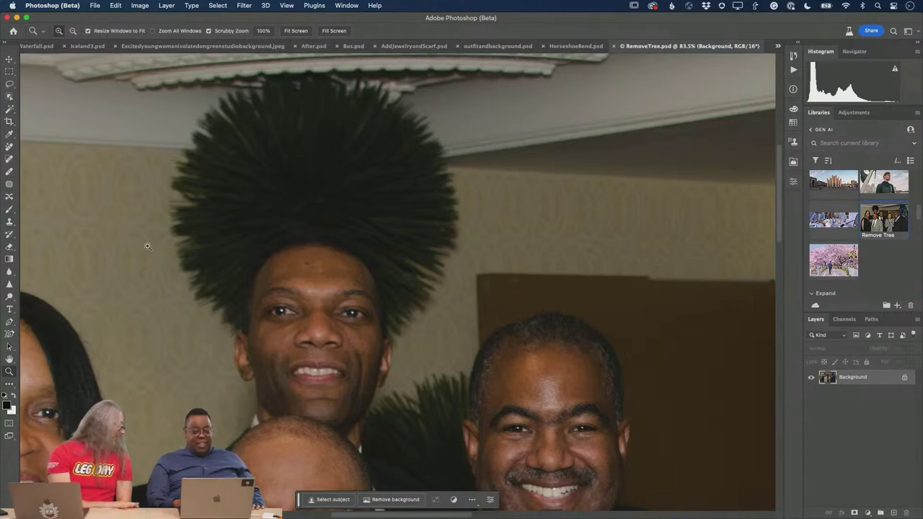
Lasso around the spiky hair and run Generative Fill with an empty prompt.
left_click(10, 85)
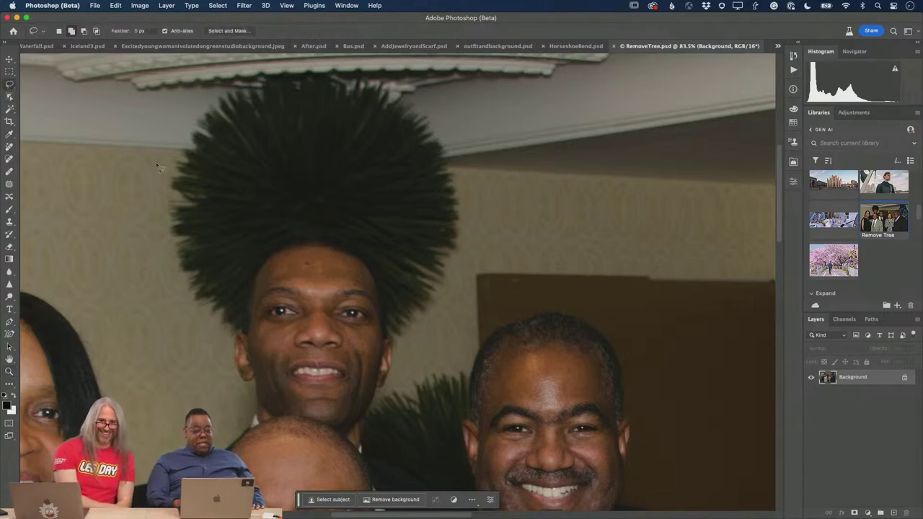
mouse_move(157, 208)
left_mouse_down()
mouse_move(170, 298)
mouse_move(193, 324)
mouse_move(242, 330)
mouse_move(262, 254)
mouse_move(282, 240)
mouse_move(333, 240)
mouse_move(371, 271)
mouse_move(389, 338)
mouse_move(403, 343)
mouse_move(467, 240)
mouse_move(470, 190)
mouse_move(456, 135)
mouse_move(382, 68)
mouse_move(345, 59)
mouse_move(261, 75)
mouse_move(202, 101)
left_mouse_up()
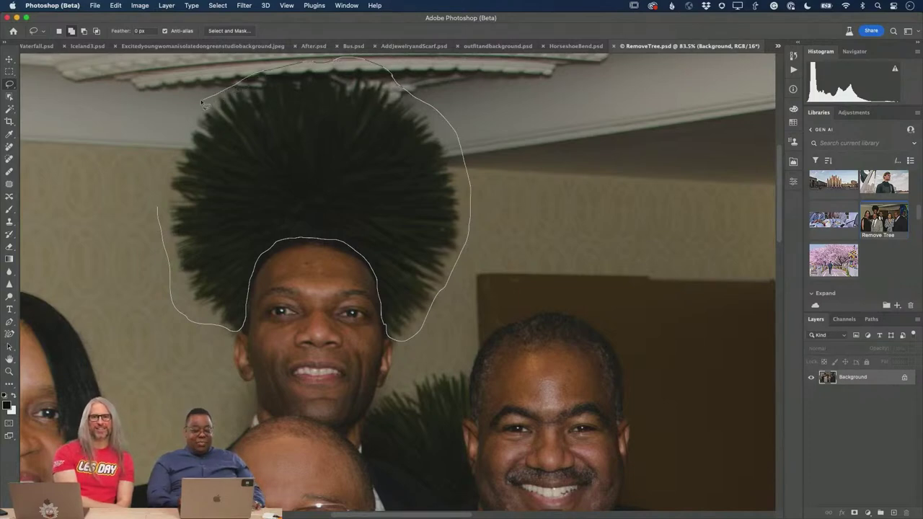
left_click_drag(165, 167, 162, 214)
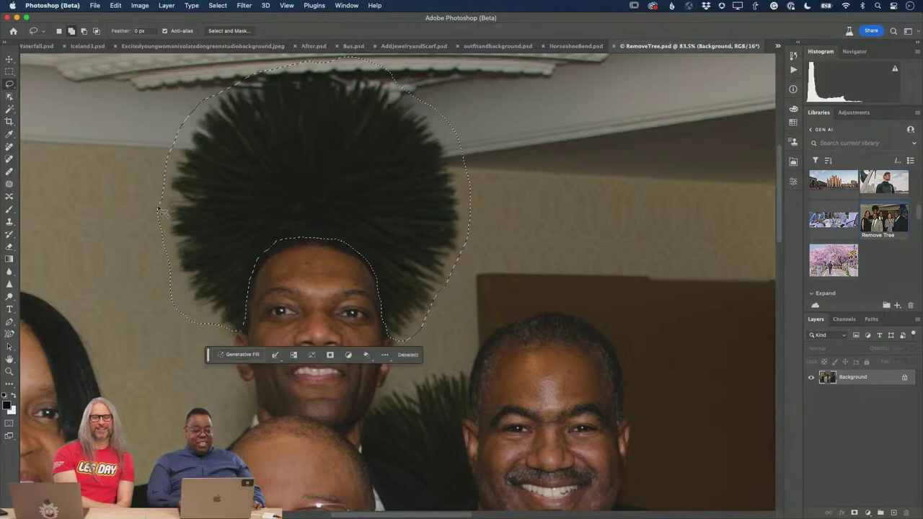
left_click(242, 355)
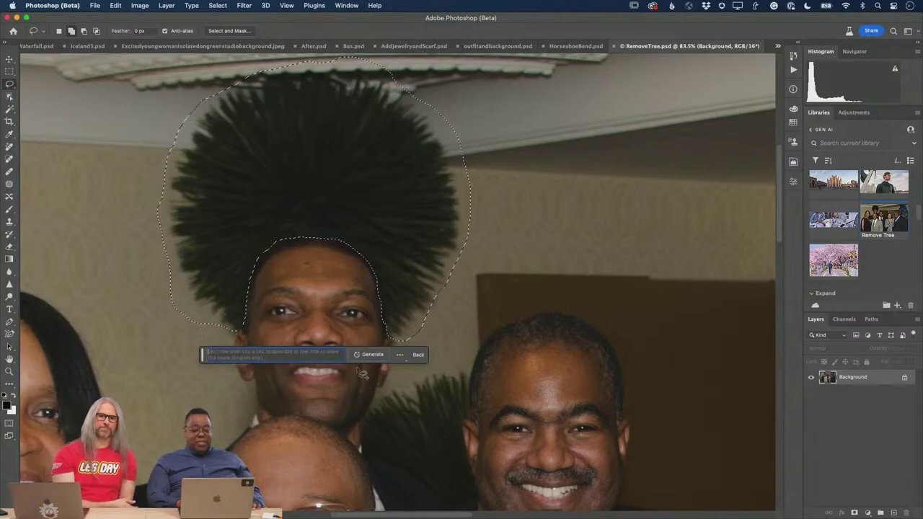
key("Return")
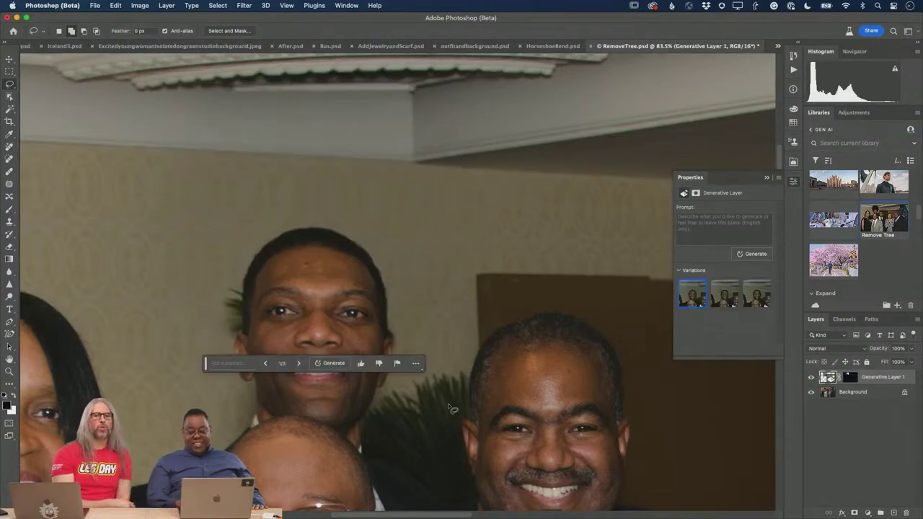
Preview the removal variations and generate an additional set.
left_click(714, 302)
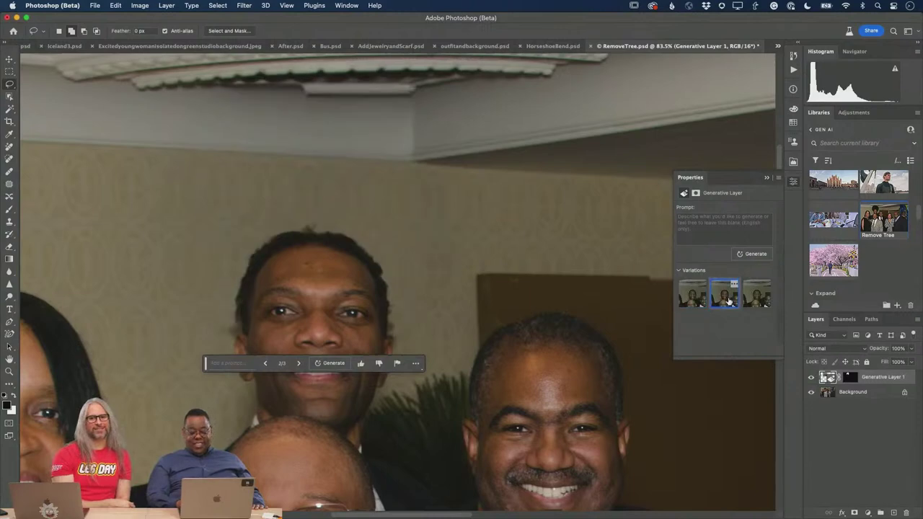
left_click(755, 303)
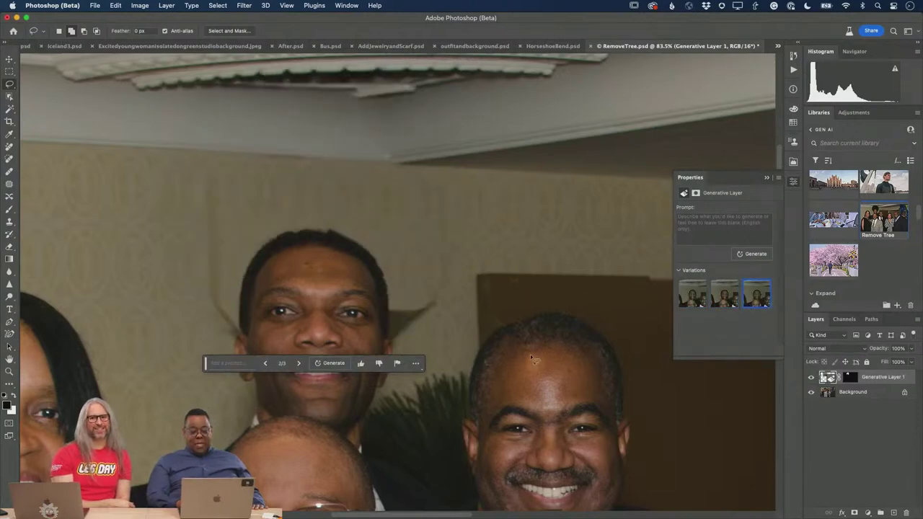
scroll(532, 358, "up", 3)
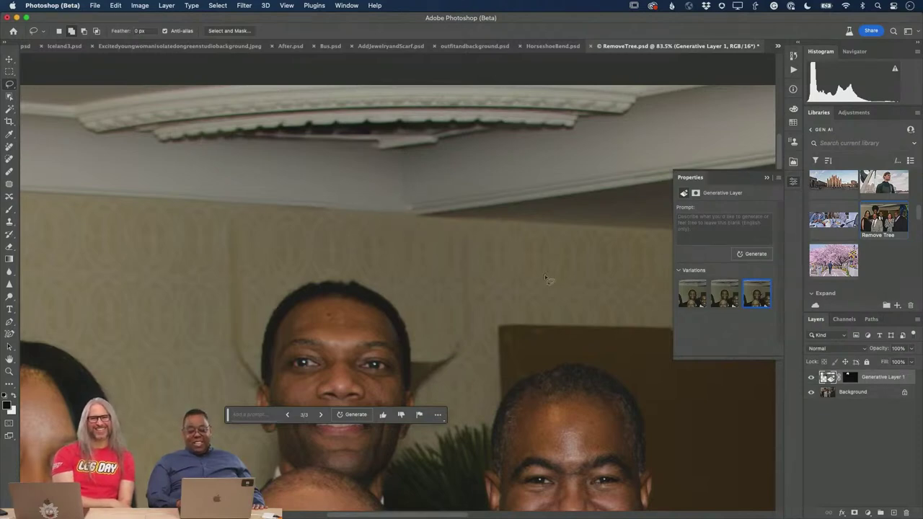
left_click(746, 256)
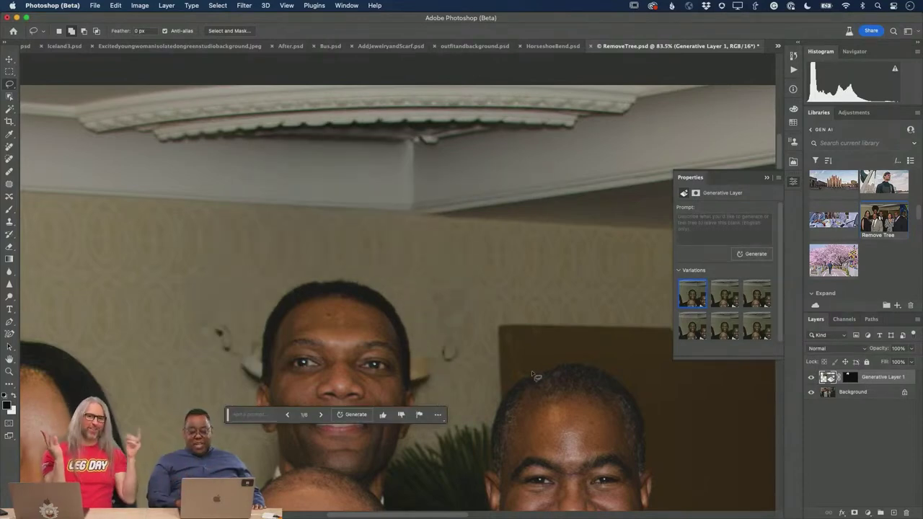
left_click(728, 304)
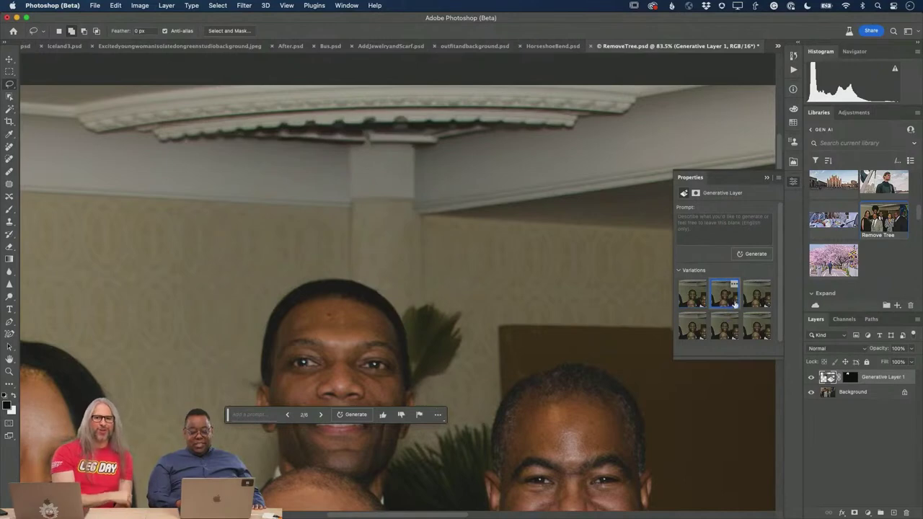
left_click(754, 304)
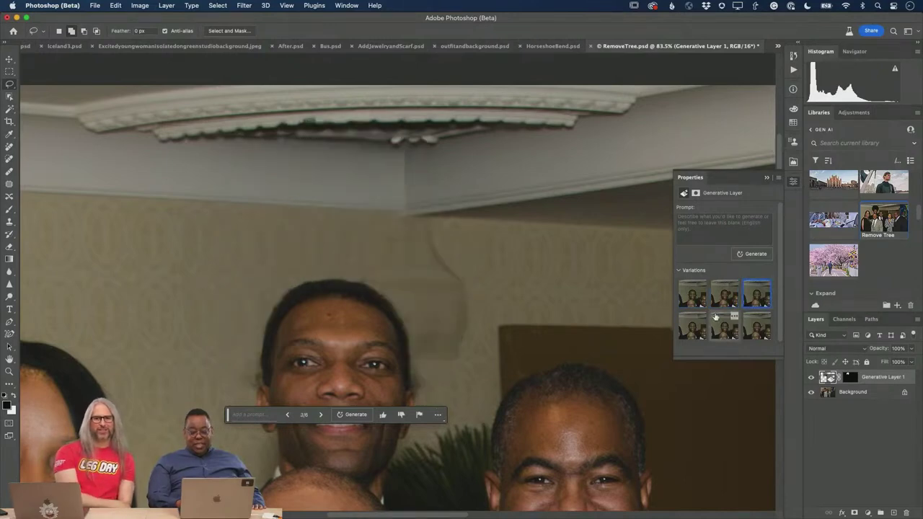
left_click(693, 301)
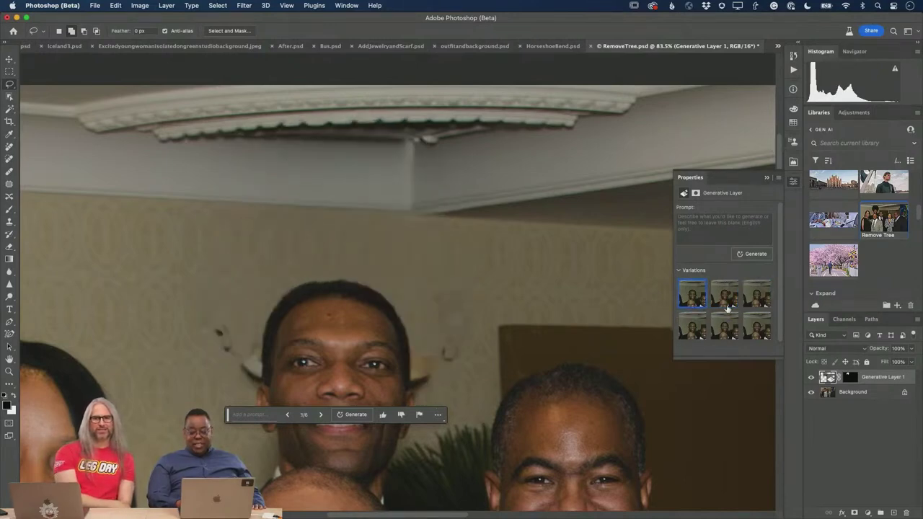
left_click(758, 303)
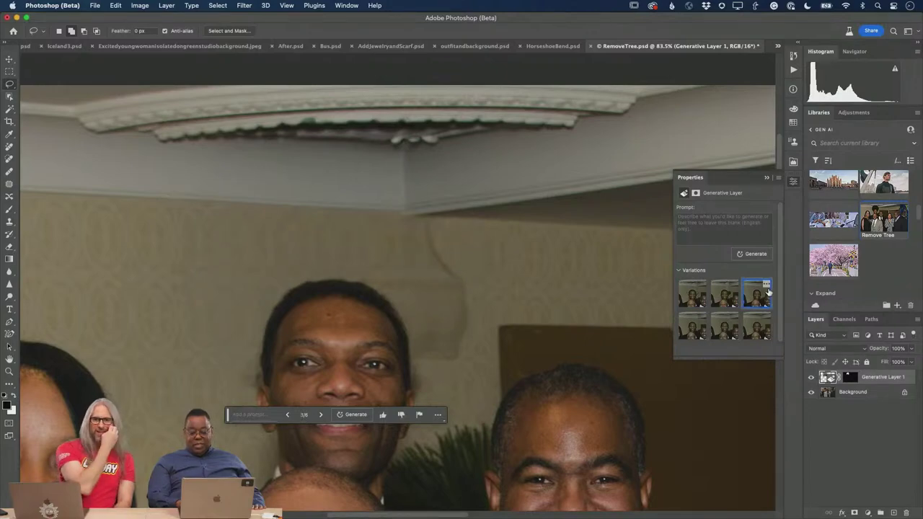
Rate variations 3 and 2 as poor, delete them, and show variation 2 of 4.
left_click(767, 285)
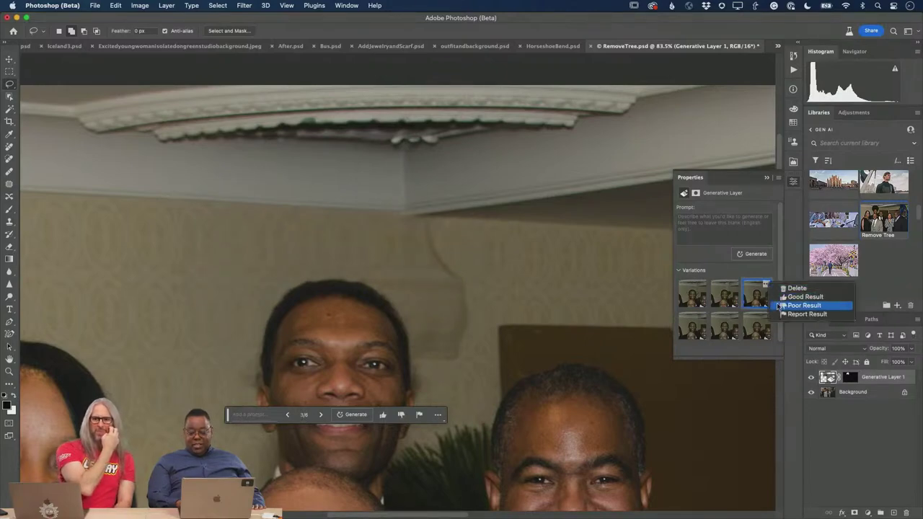
left_click(780, 305)
left_click(766, 286)
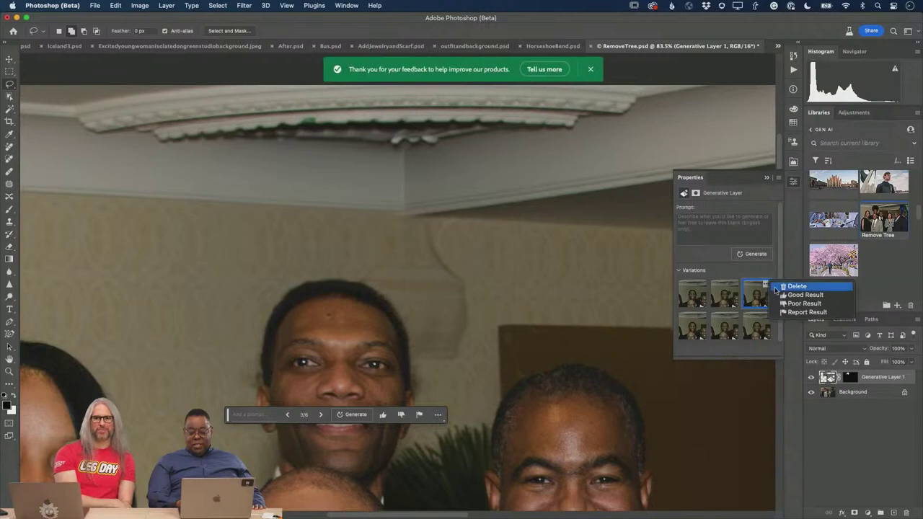
left_click(785, 284)
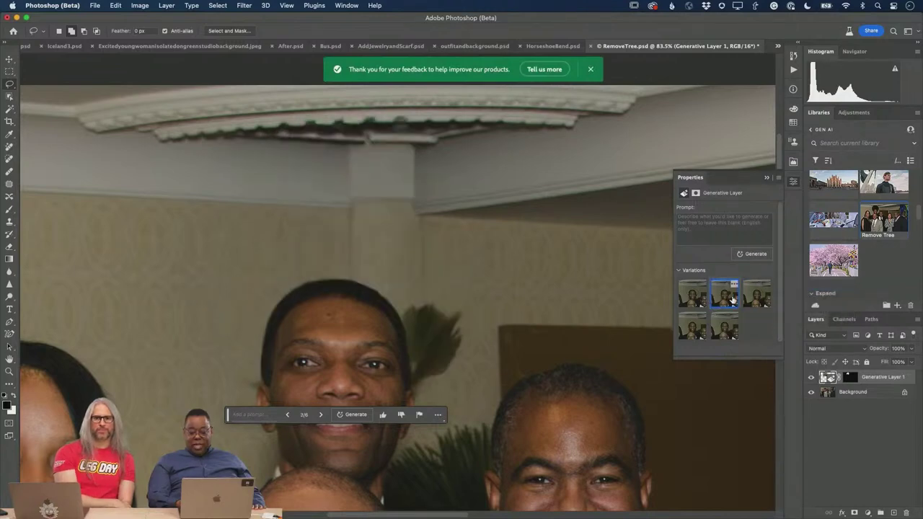
left_click(733, 287)
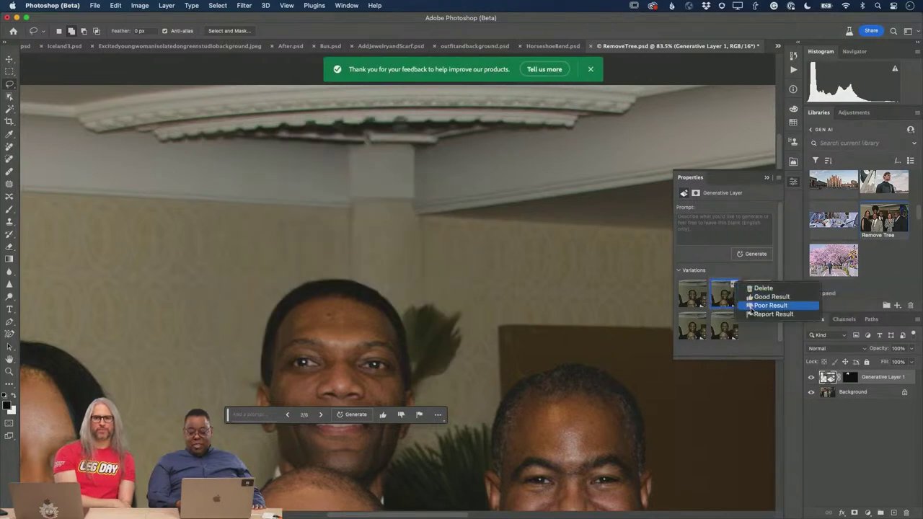
left_click(739, 302)
left_click(733, 286)
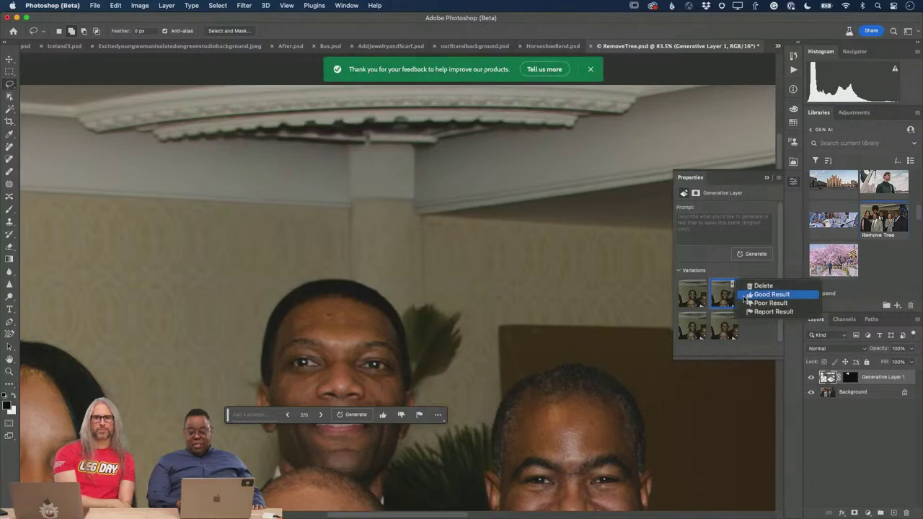
left_click(750, 286)
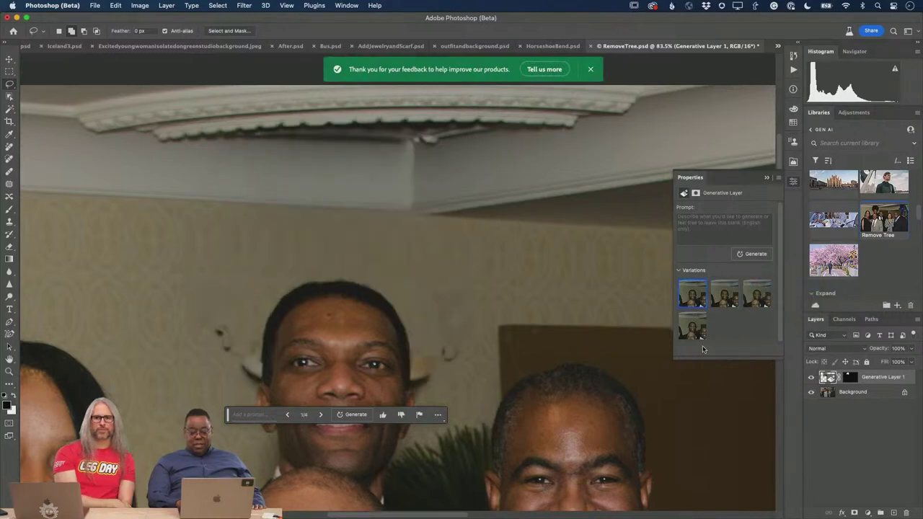
left_click(726, 305)
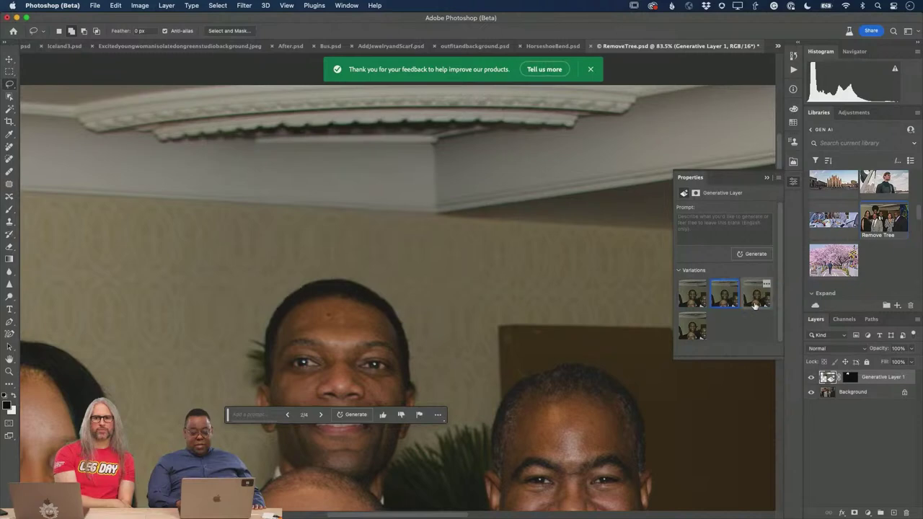
scroll(569, 369, "down", 5)
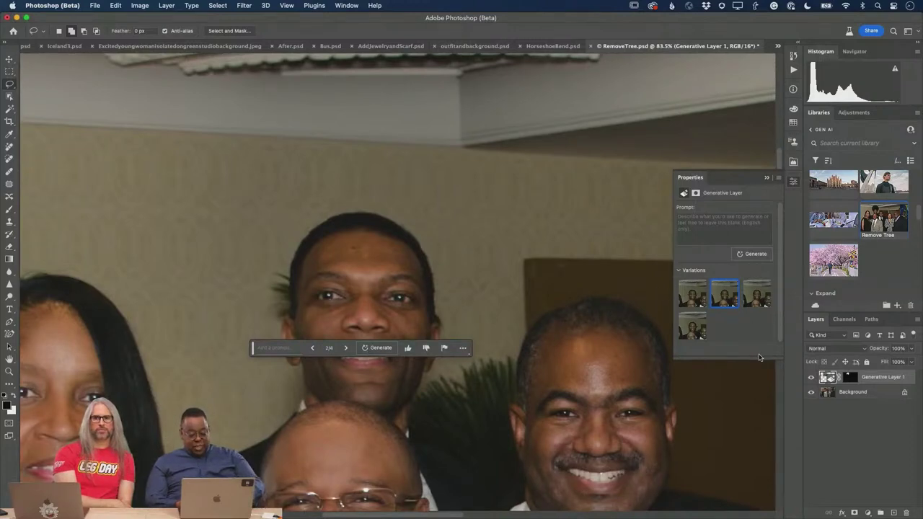
On a new merged layer, paint out the leaf beside the man's ear with a smaller Remove brush.
key("super+alt+shift+e")
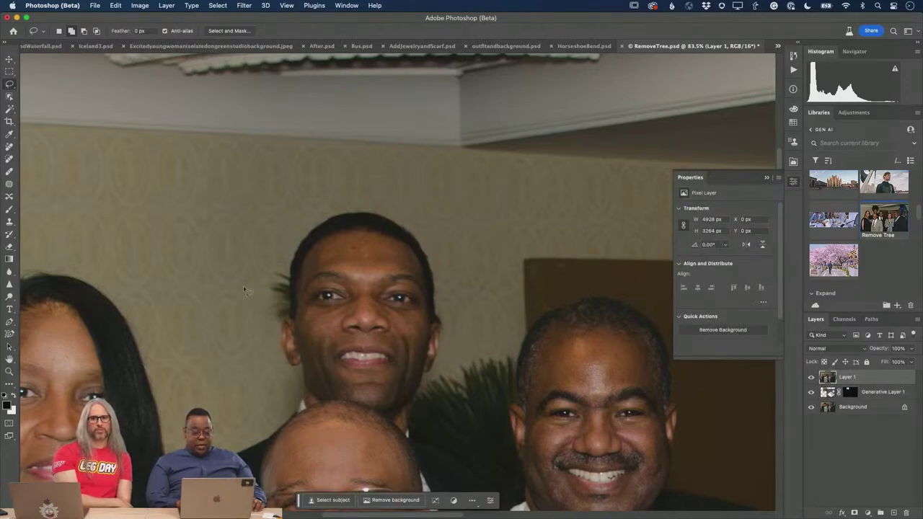
left_click(9, 149)
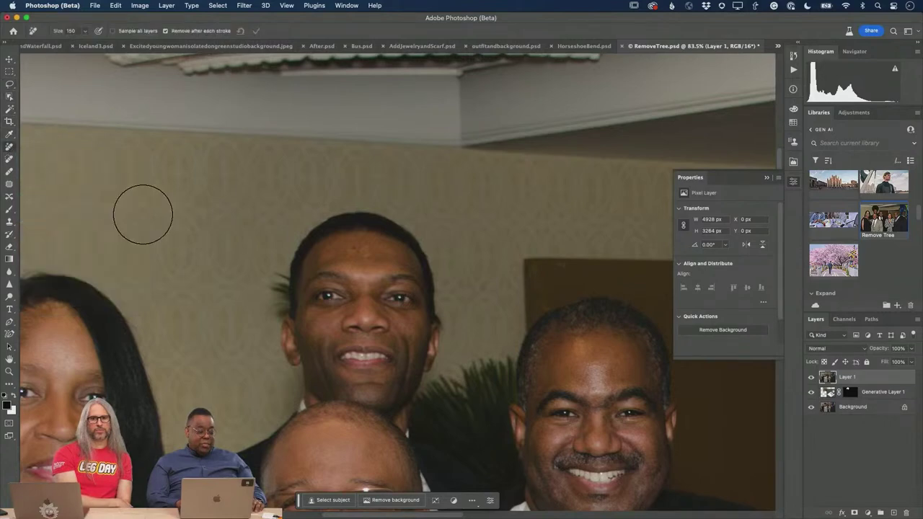
key("bracketleft")
key("bracketleft")
key("bracketleft")
key("bracketleft")
key("bracketleft")
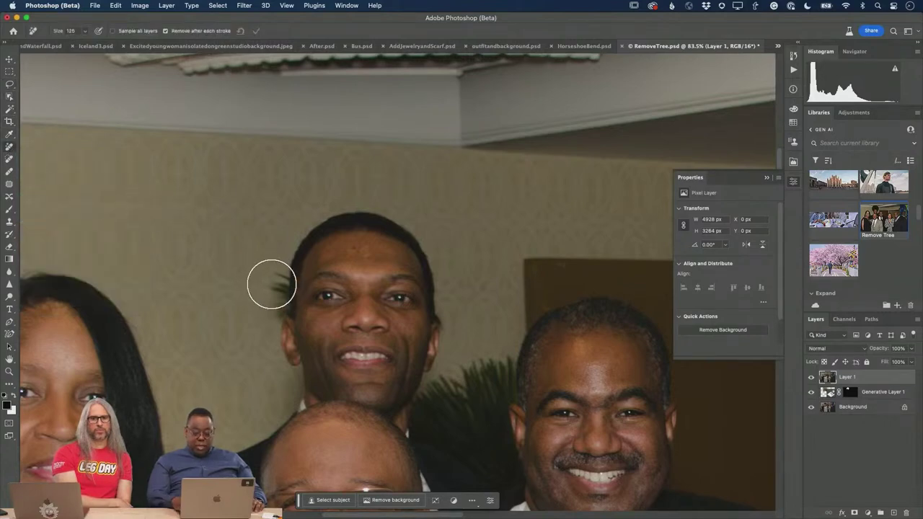
mouse_move(274, 279)
left_mouse_down()
mouse_move(277, 307)
mouse_move(279, 273)
left_mouse_up()
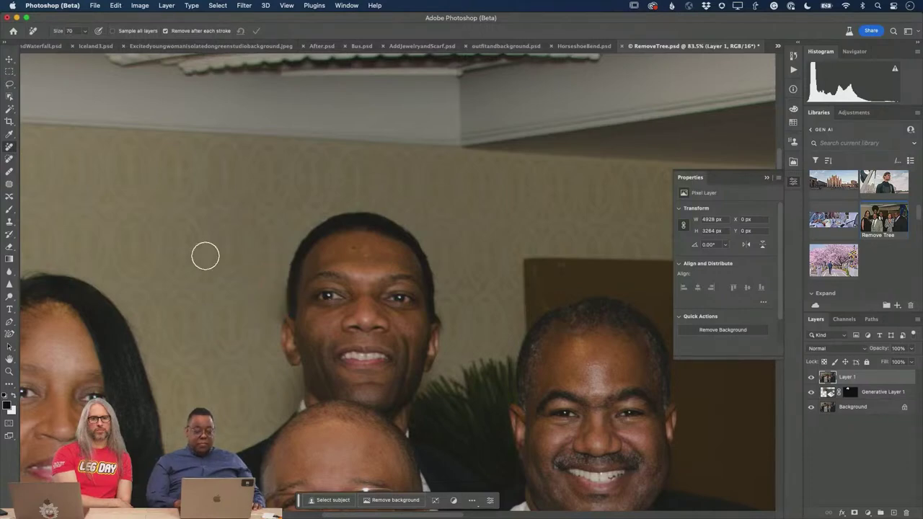
left_click_drag(268, 318, 278, 296)
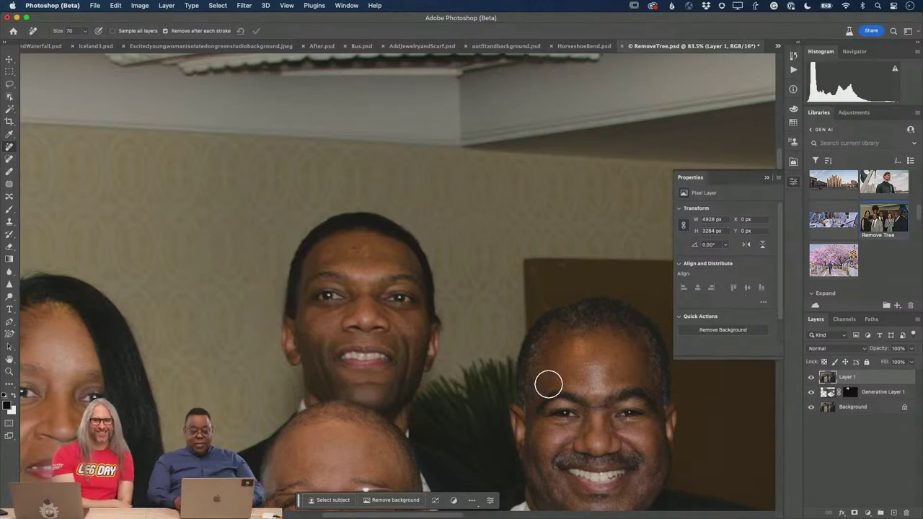
Fit the whole photo on screen and close RemoveTree.psd.
key("super+minus")
key("super+minus")
key("super+minus")
key("super+minus")
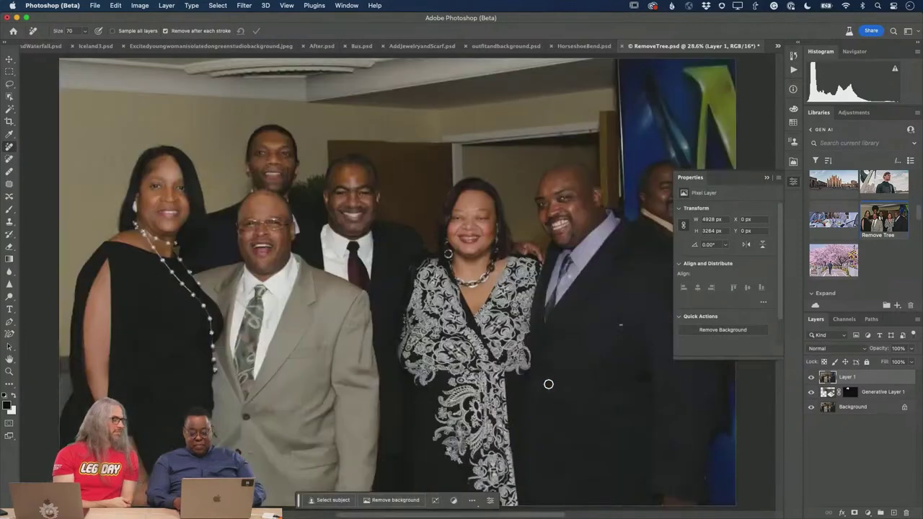
key("super+0")
key("super+w")
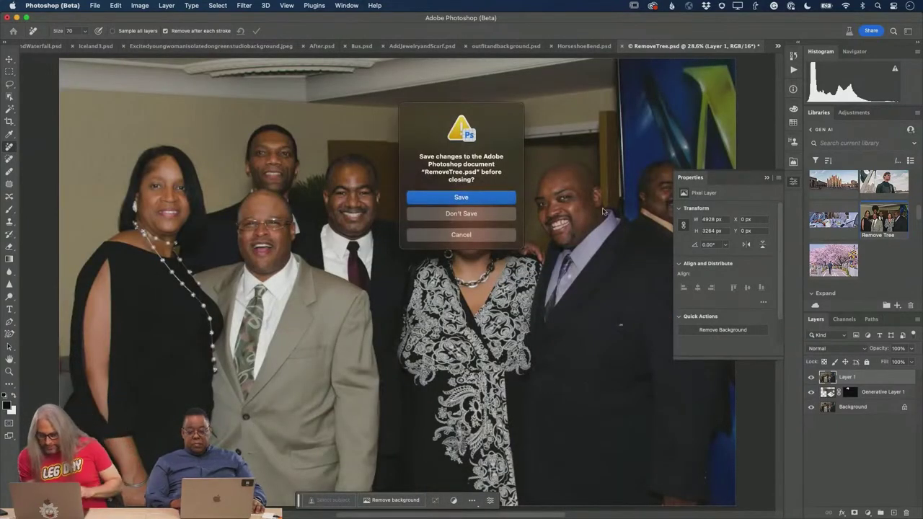
Discard the changes and reopen the original Remove Tree photo from Libraries.
left_click(499, 208)
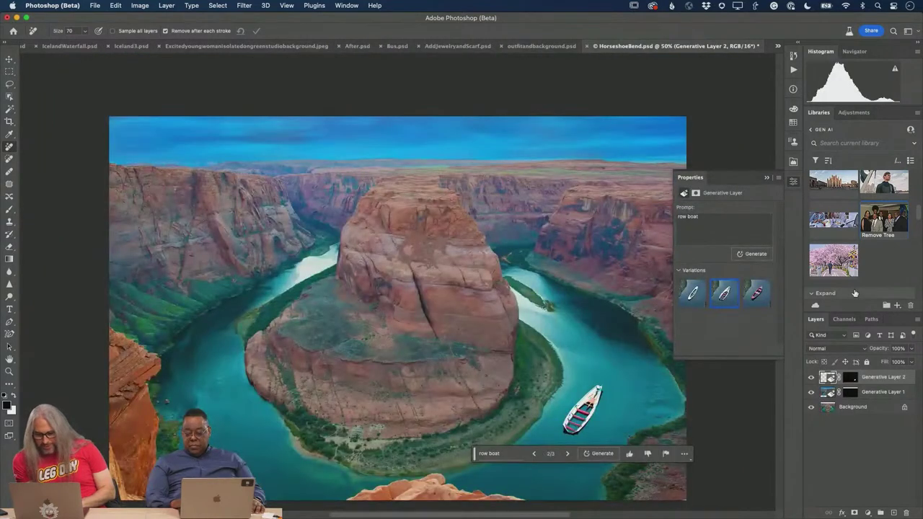
scroll(864, 265, "up", 1)
scroll(864, 264, "up", 2)
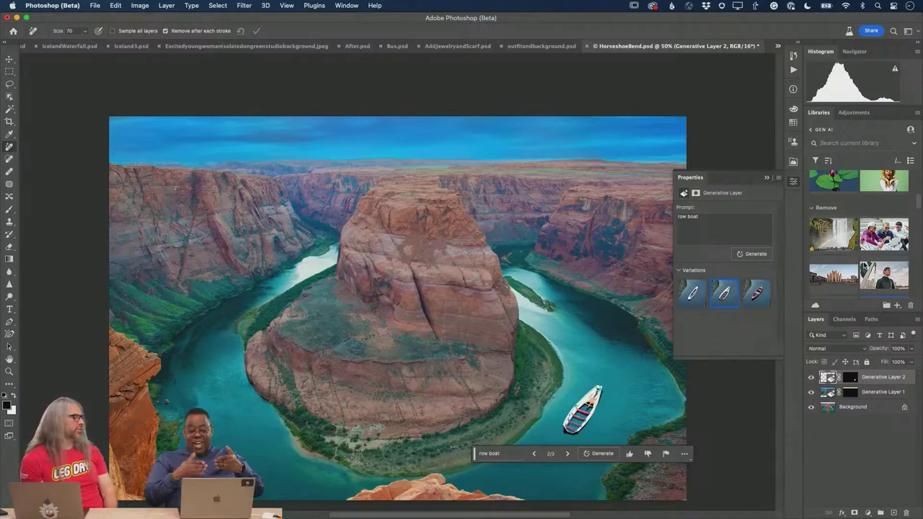
scroll(895, 261, "down", 3)
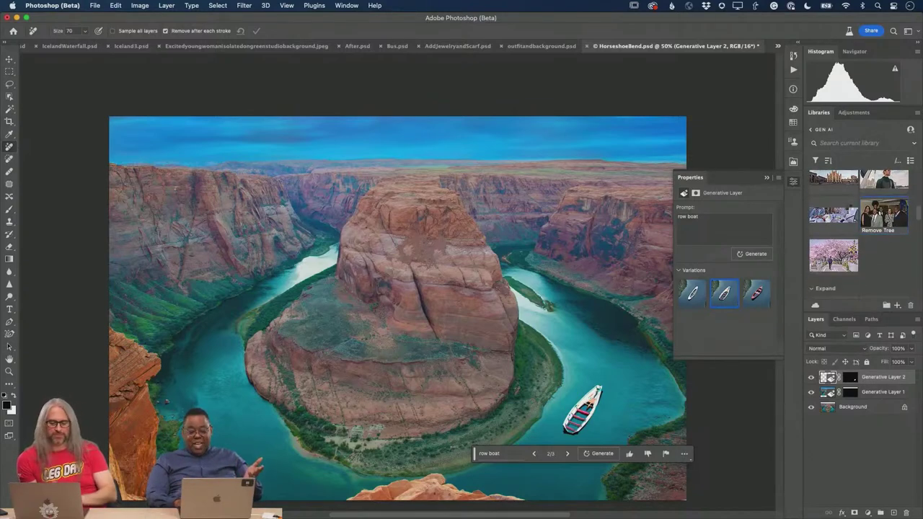
double_click(885, 211)
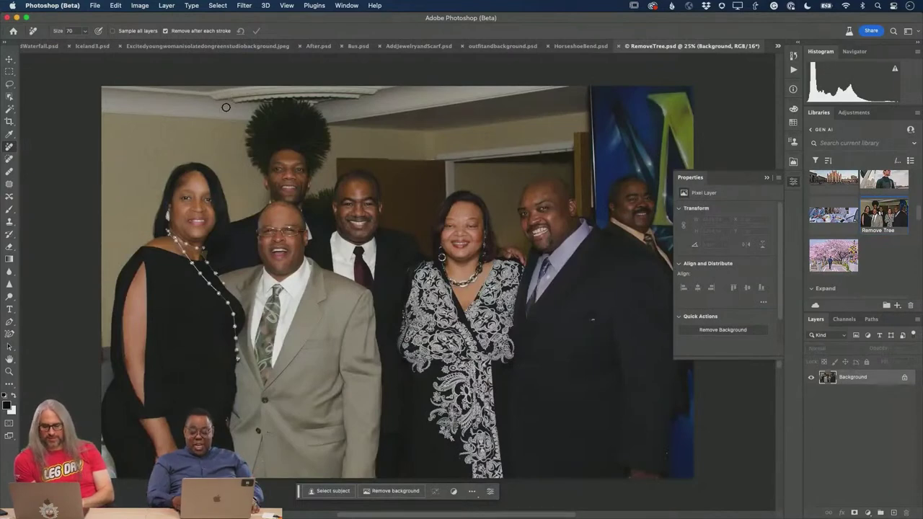
Try erasing the back man's afro with a larger Remove brush, undo it, and close RemoveTree.psd.
key("bracketright")
key("bracketright")
key("bracketright")
key("bracketright")
key("bracketright")
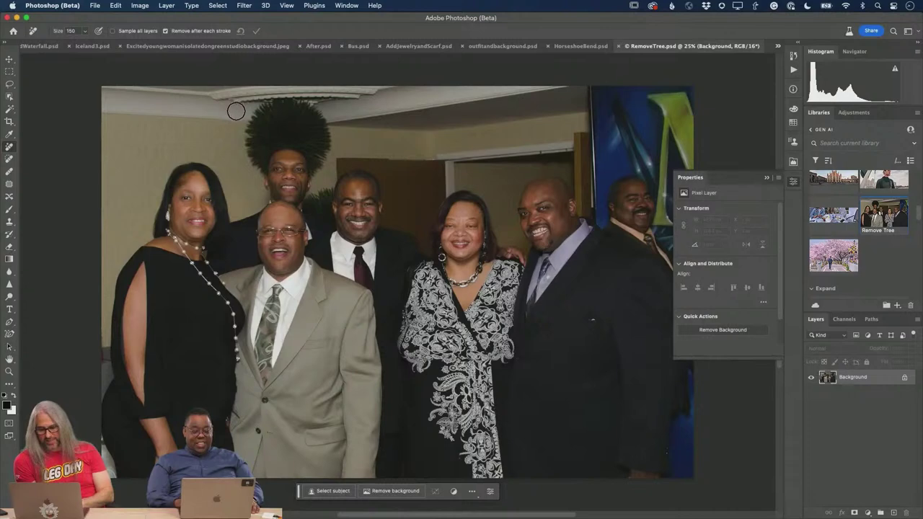
mouse_move(252, 128)
left_mouse_down()
mouse_move(291, 105)
mouse_move(280, 103)
mouse_move(326, 122)
mouse_move(312, 108)
mouse_move(326, 142)
mouse_move(316, 173)
mouse_move(314, 136)
mouse_move(277, 125)
mouse_move(298, 122)
mouse_move(269, 123)
mouse_move(254, 158)
mouse_move(247, 139)
mouse_move(260, 171)
mouse_move(259, 151)
mouse_move(272, 136)
mouse_move(304, 136)
mouse_move(311, 148)
mouse_move(283, 138)
mouse_move(241, 168)
left_mouse_up()
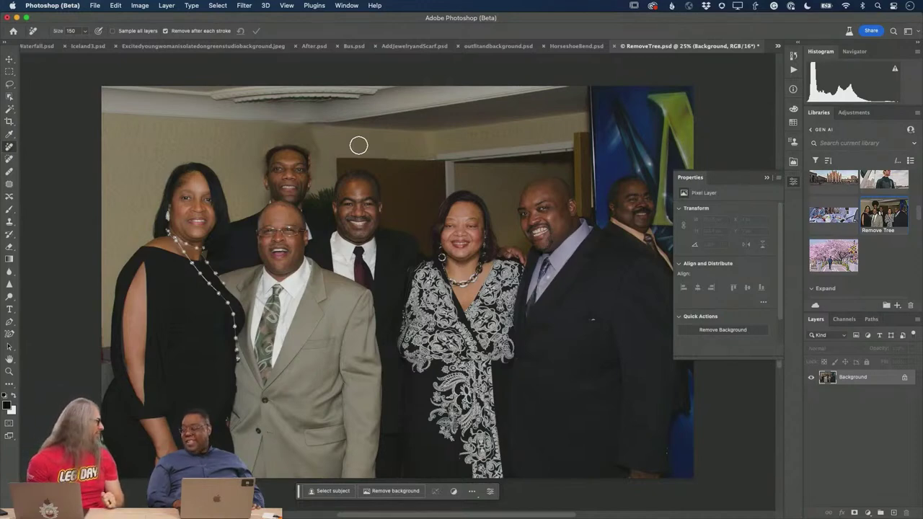
key("ctrl+z")
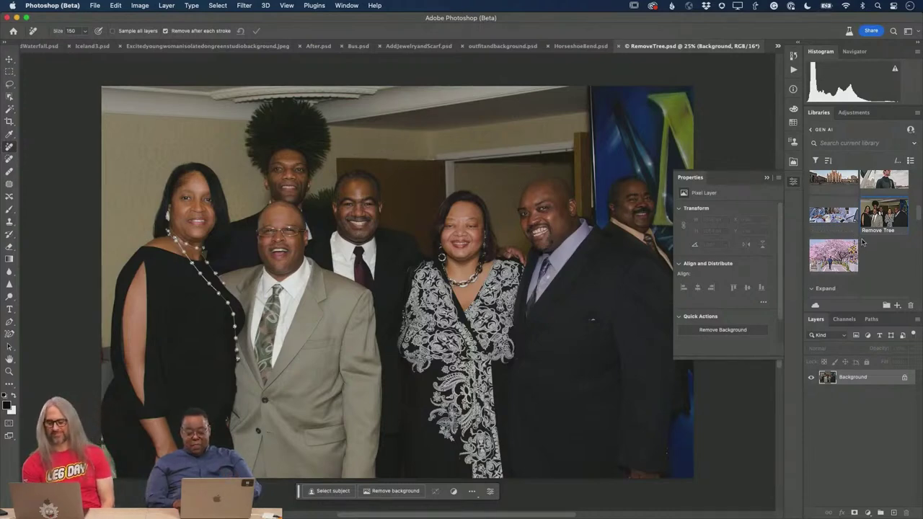
key("super+w")
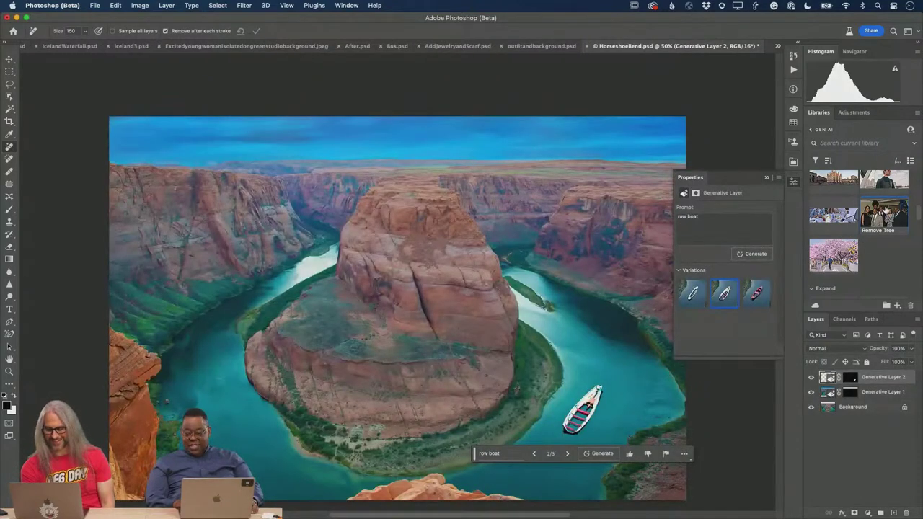
Open the people-with-laptop image from the Libraries panel as GenerativeLayer1.psd.
scroll(885, 210, "up", 2)
double_click(885, 200)
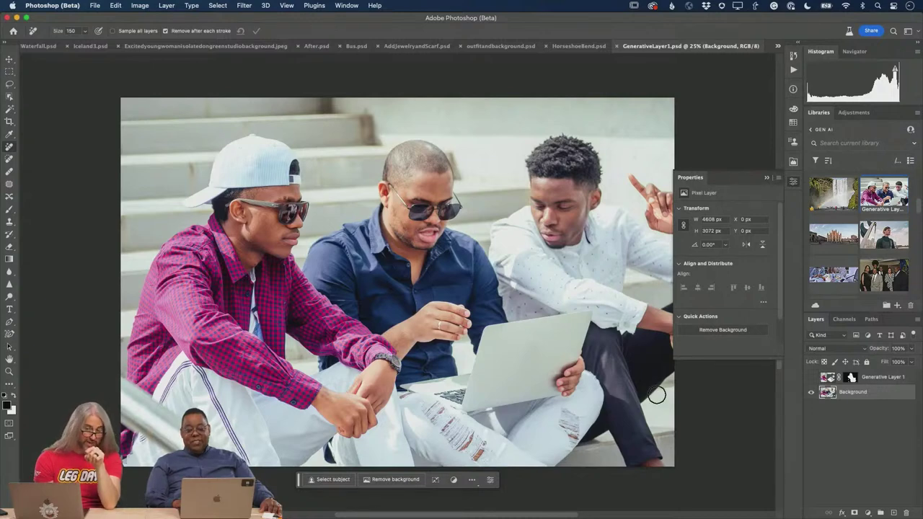
scroll(656, 395, "down", 1)
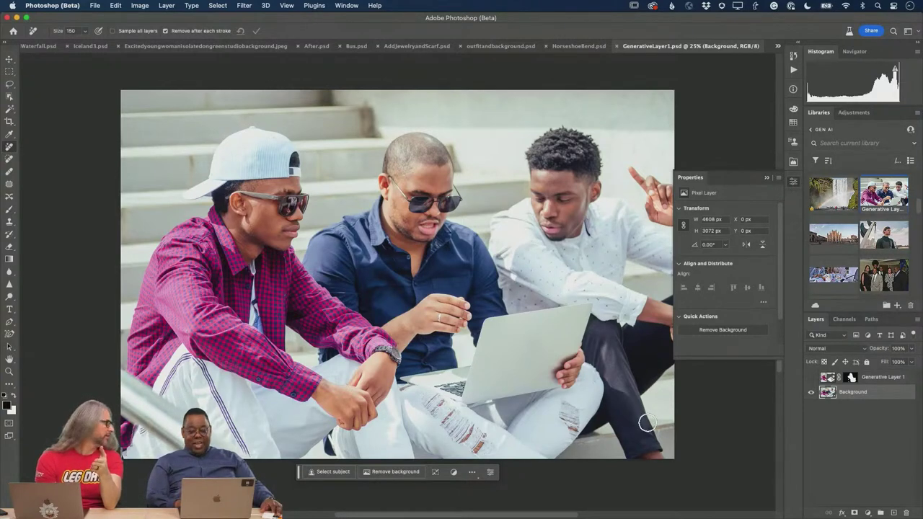
scroll(646, 422, "down", 2)
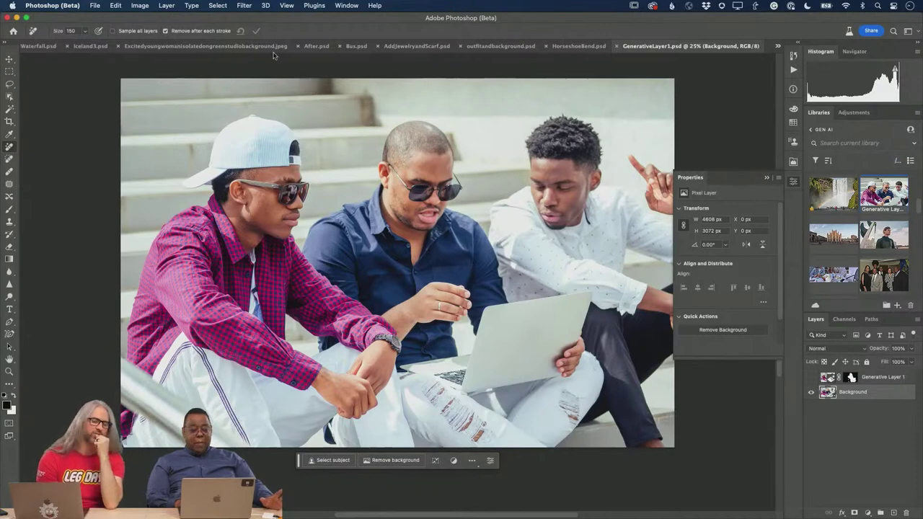
Load the saved 'Middle Guy' selection channel with Select > Load Selection.
left_click(219, 6)
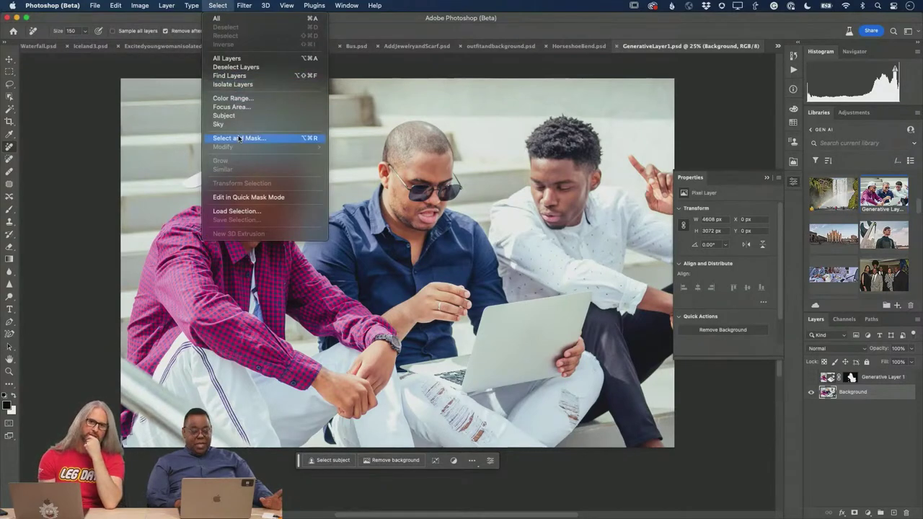
left_click(237, 211)
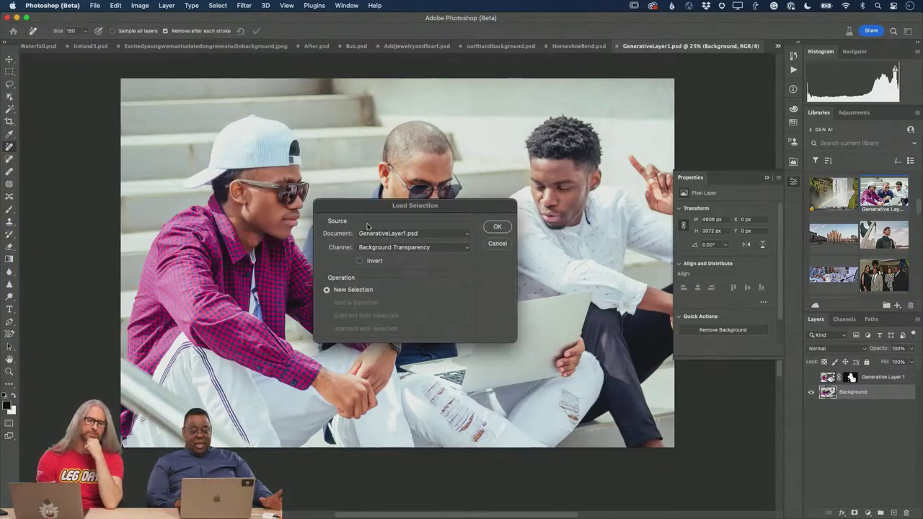
left_click(385, 249)
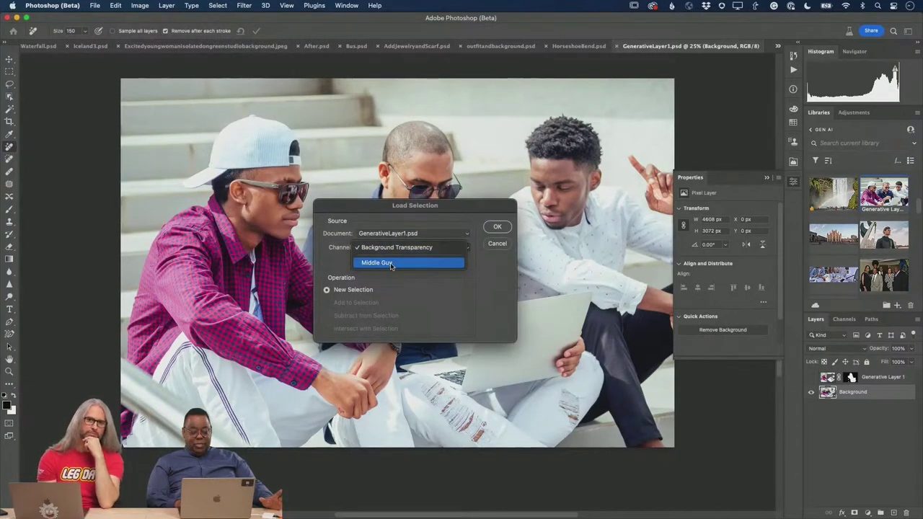
left_click(391, 264)
left_click(499, 227)
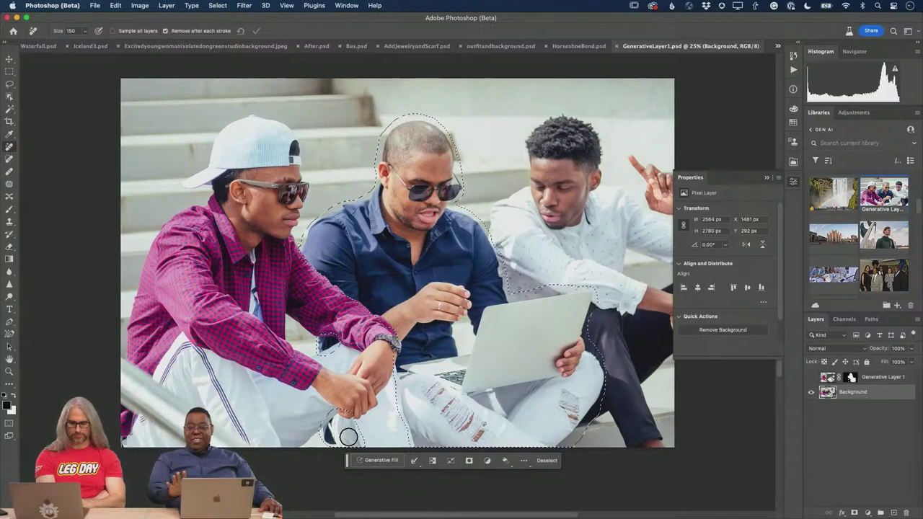
Generative Fill the selected middle man with an empty prompt, browse variations, and generate another set.
left_click(374, 463)
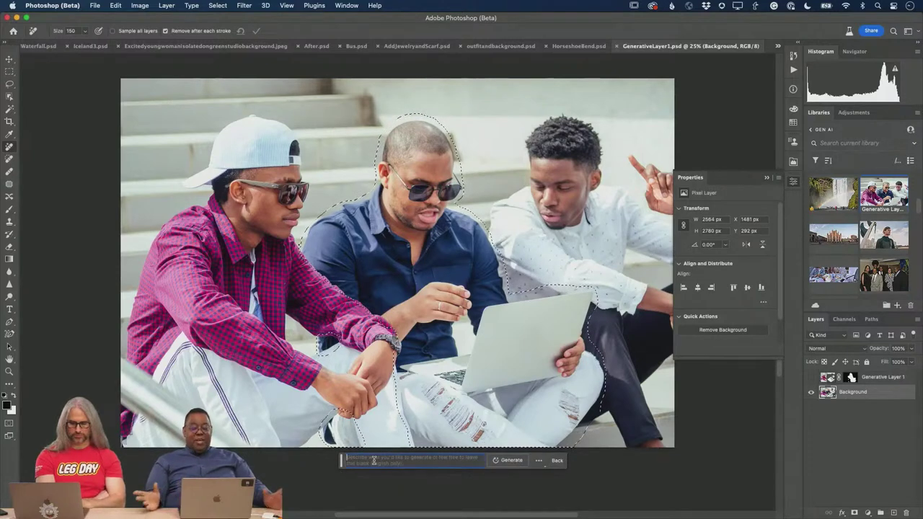
left_click(511, 461)
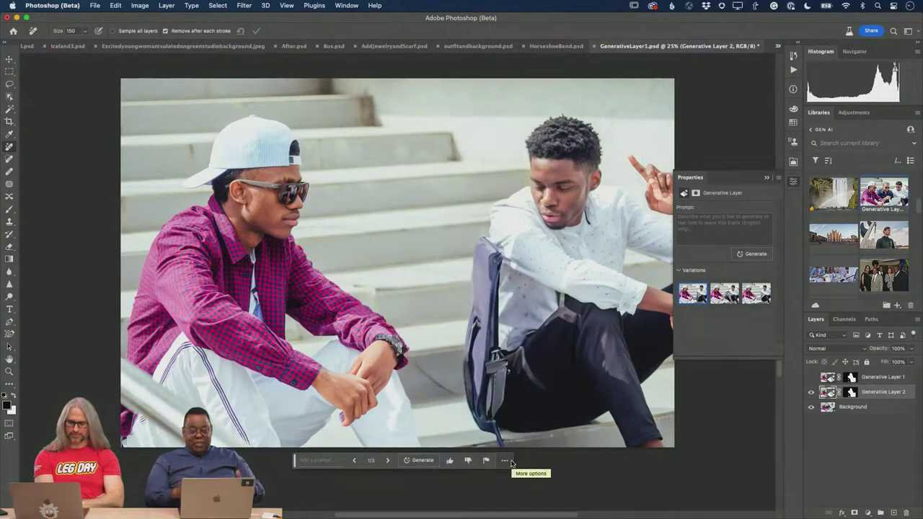
left_click(725, 294)
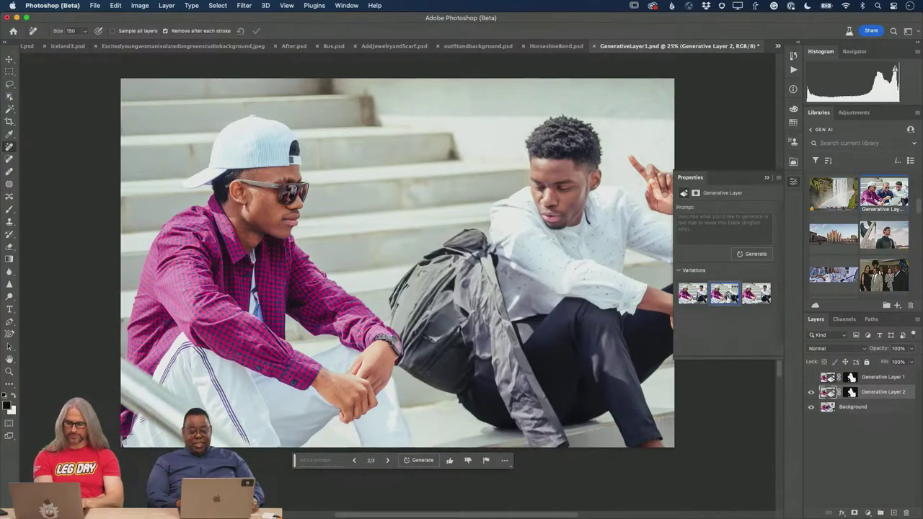
left_click(756, 294)
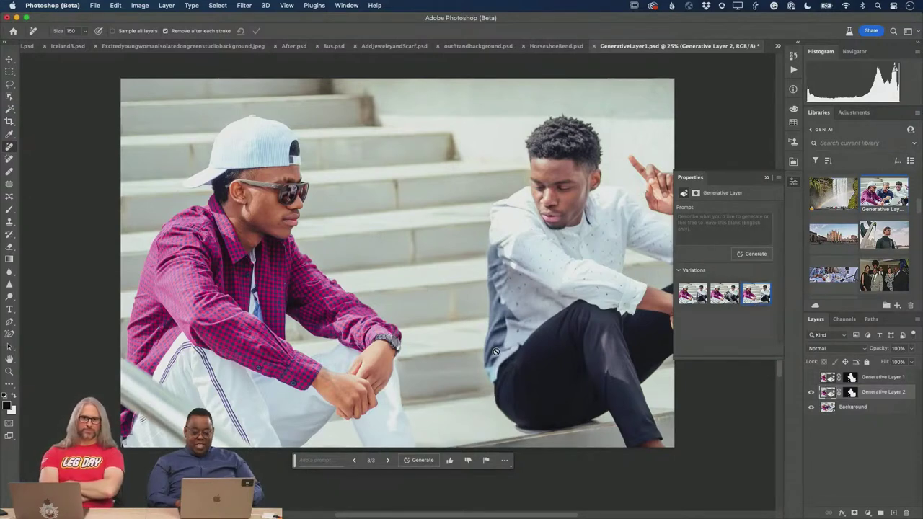
left_click(753, 254)
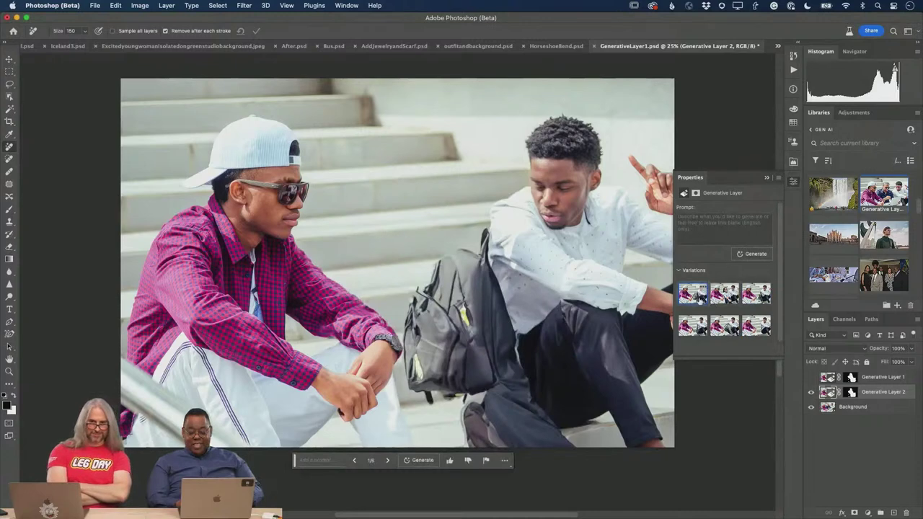
Browse the variations, generate a new batch, and pick the second one without the boy.
left_click(728, 298)
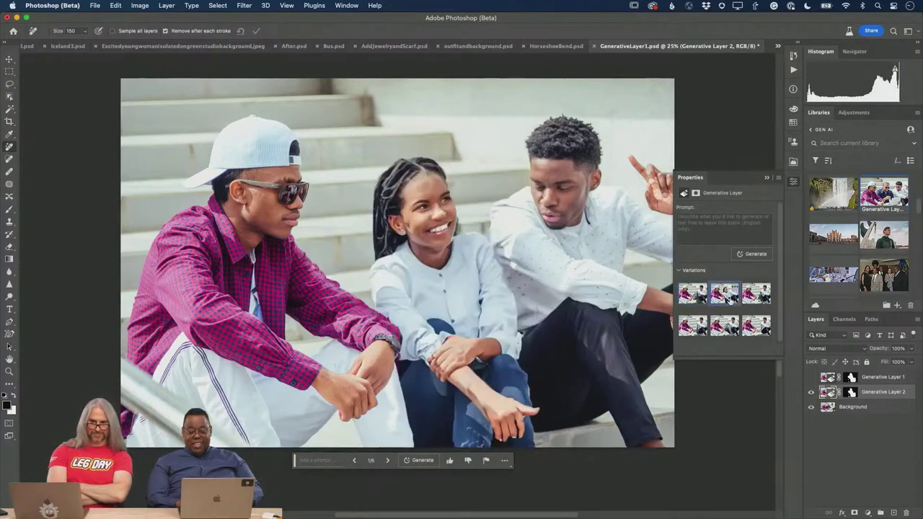
left_click(757, 298)
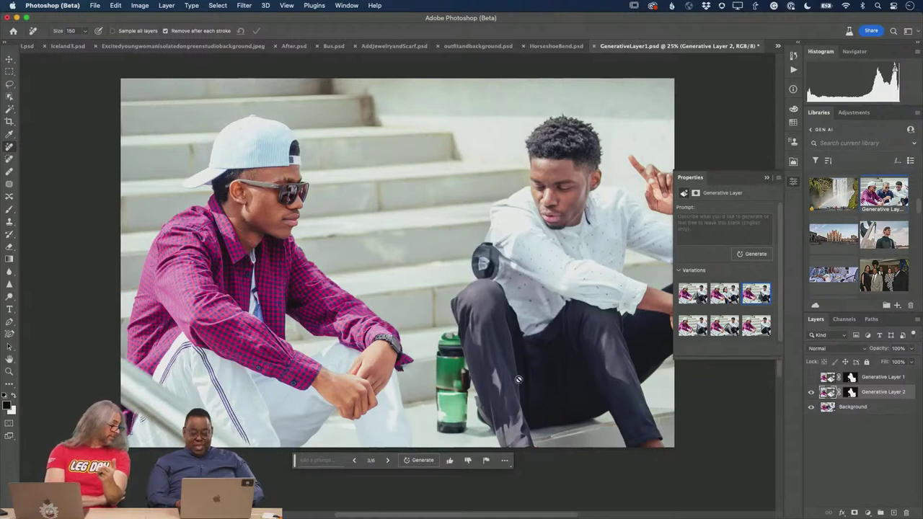
left_click(755, 256)
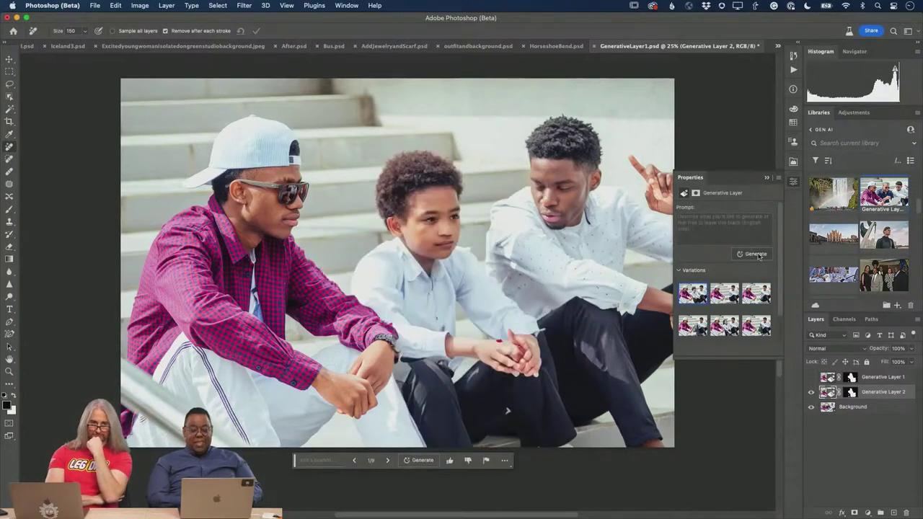
left_click(723, 300)
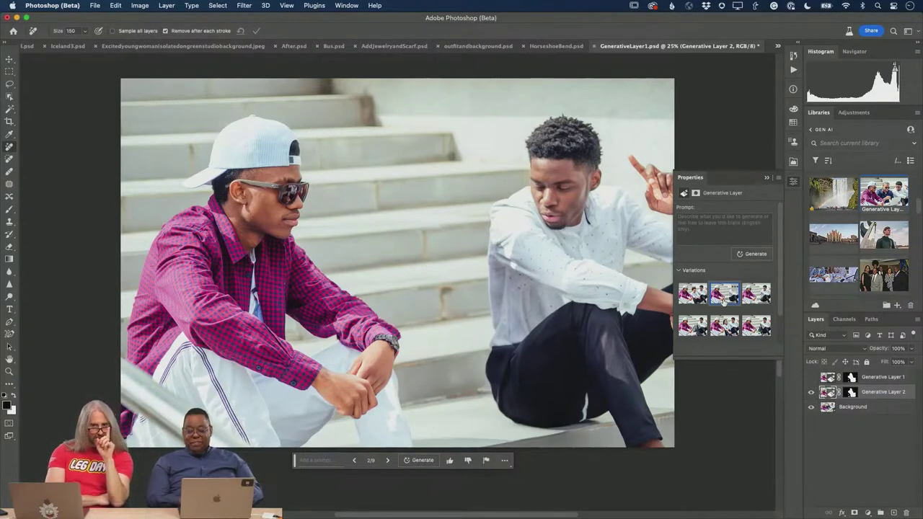
Zoom in on the stairs and toggle Generative Layer 2's visibility to compare before and after.
scroll(779, 320, "down", 3)
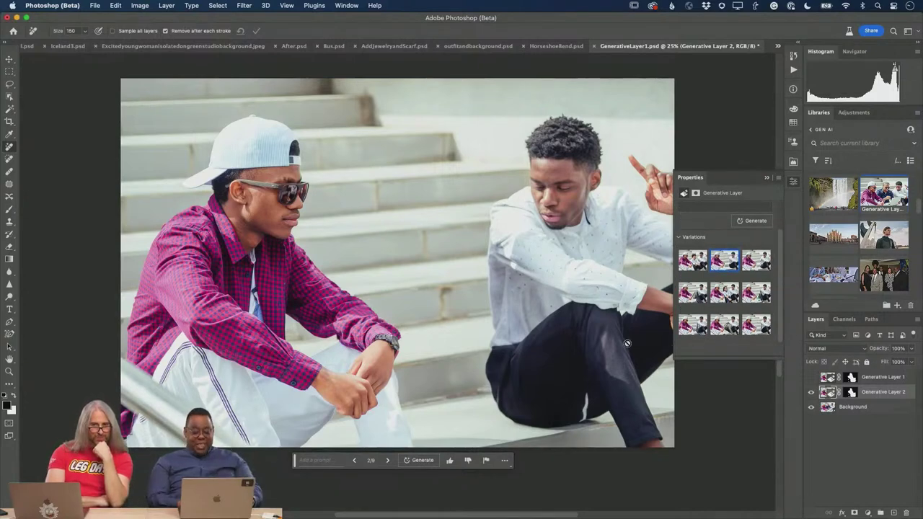
key("z")
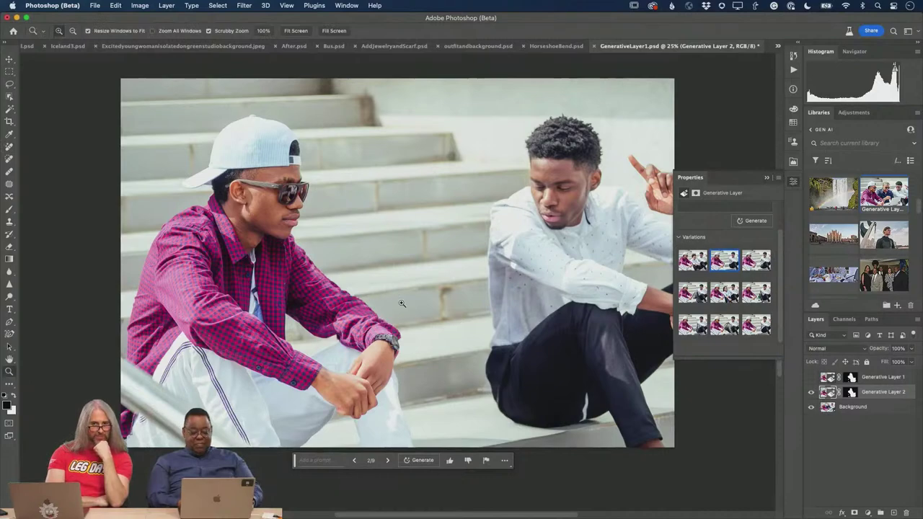
left_click_drag(404, 307, 446, 321)
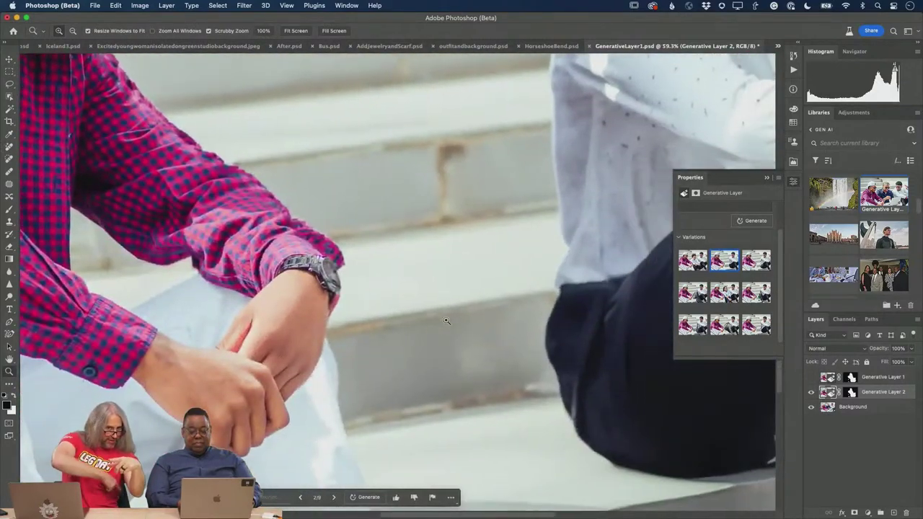
scroll(447, 321, "down", 1)
scroll(446, 321, "left", 1)
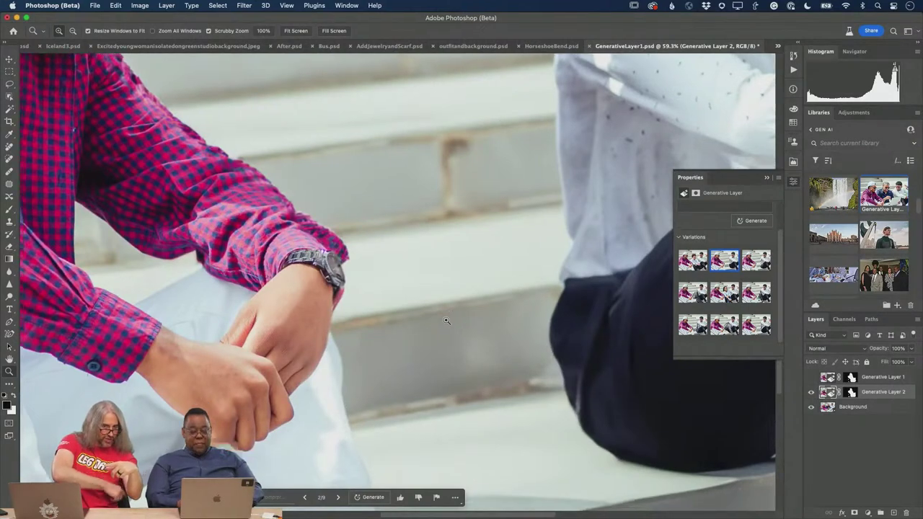
scroll(446, 321, "down", 2)
scroll(446, 321, "up", 2)
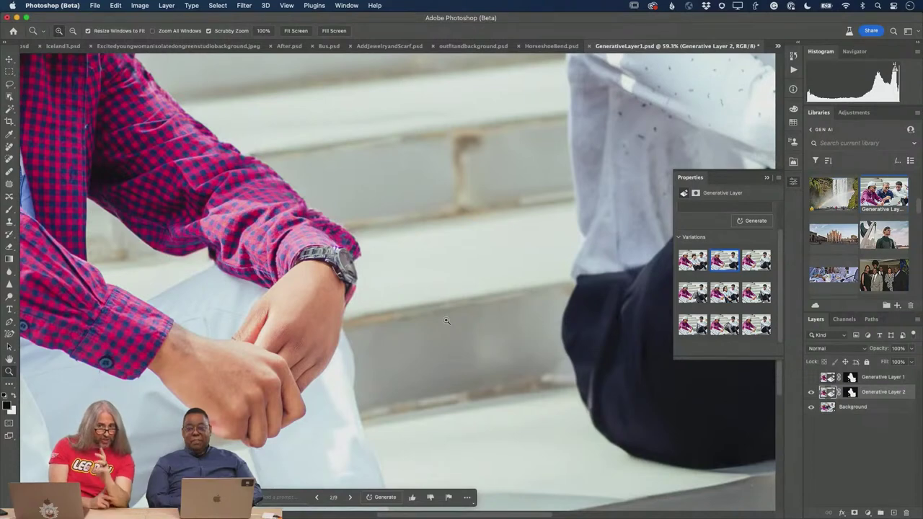
scroll(446, 320, "right", 5)
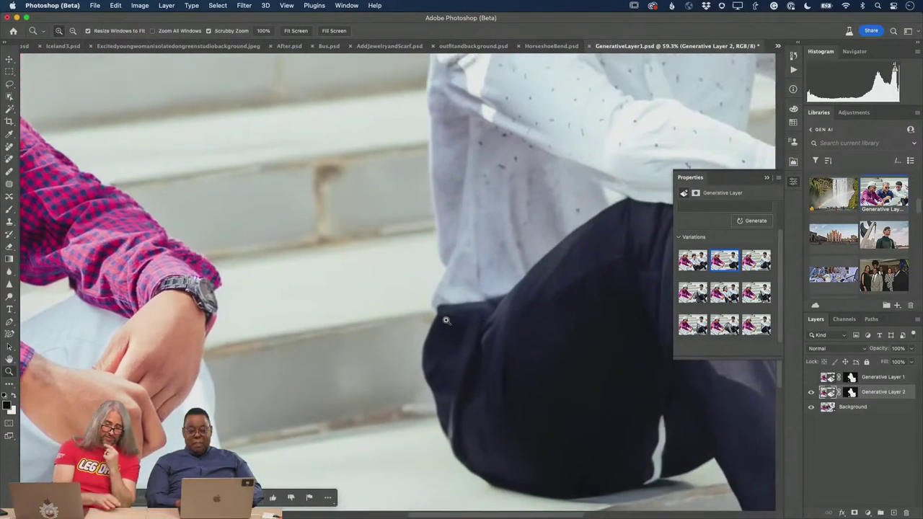
scroll(446, 320, "left", 4)
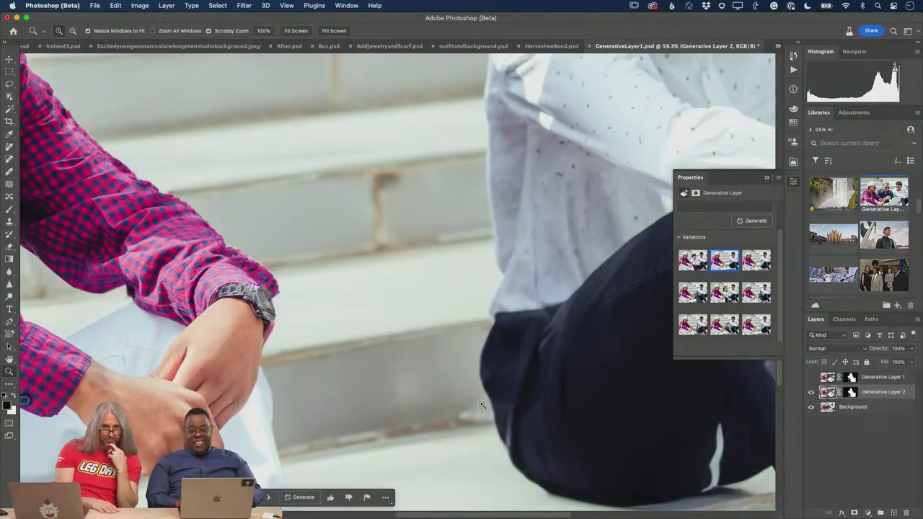
left_click(810, 392)
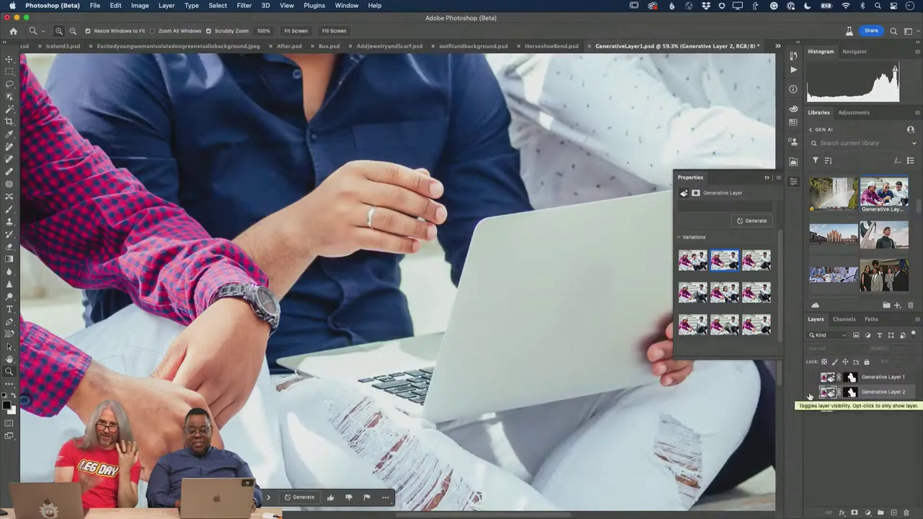
left_click(810, 392)
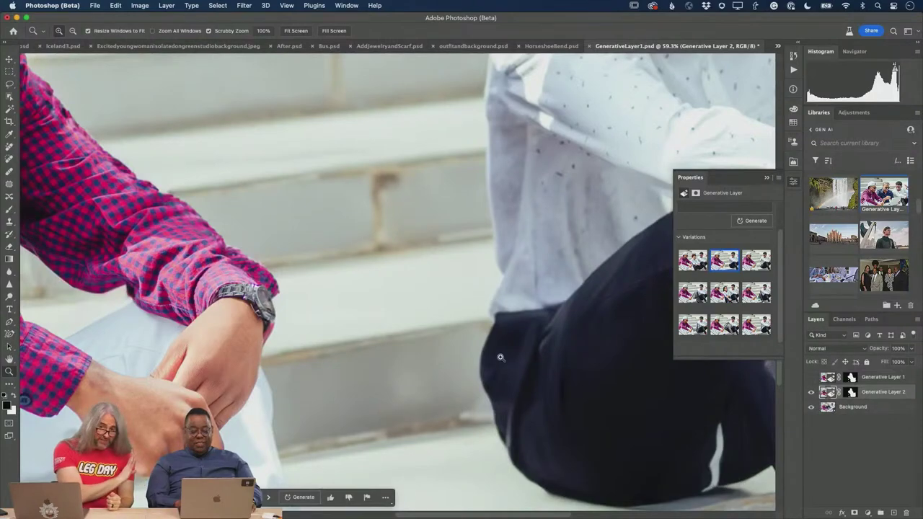
Zoom back out and briefly reveal, then hide, the Generative Layer 1 laptop-holding man.
left_click(432, 335, "alt")
left_click(432, 336, "alt")
left_click(432, 336, "alt")
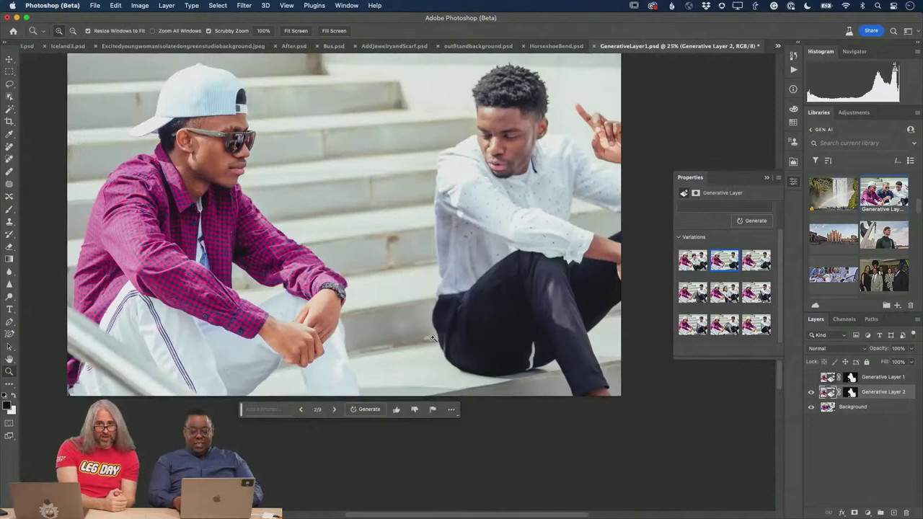
left_click(811, 392)
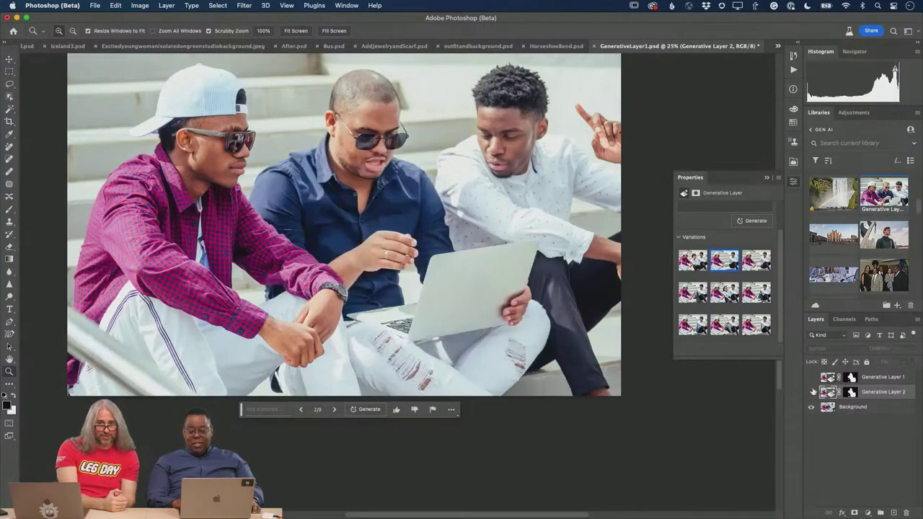
left_click(811, 378)
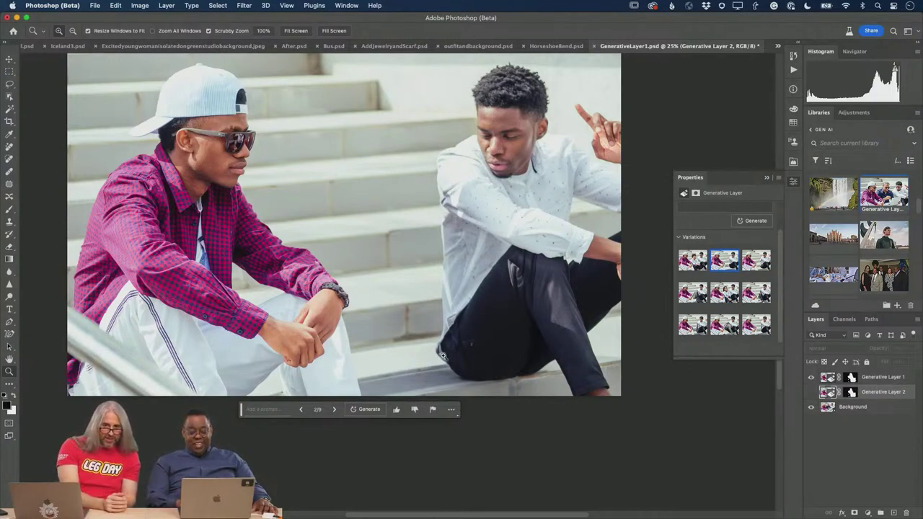
Zoom in slightly and toggle the laptop-man version again, leaving the empty-stairs version visible.
mouse_move(443, 357)
left_mouse_down()
mouse_move(503, 366)
mouse_move(458, 362)
left_mouse_up()
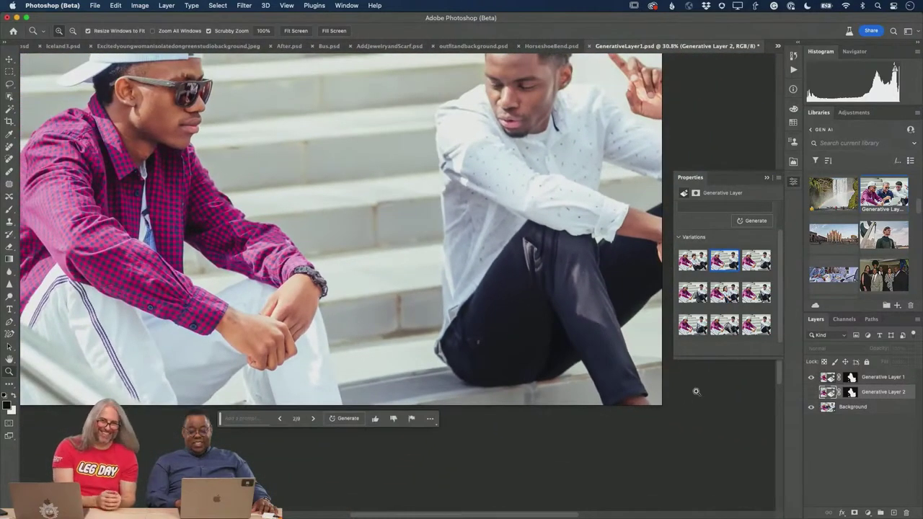
left_click(811, 378)
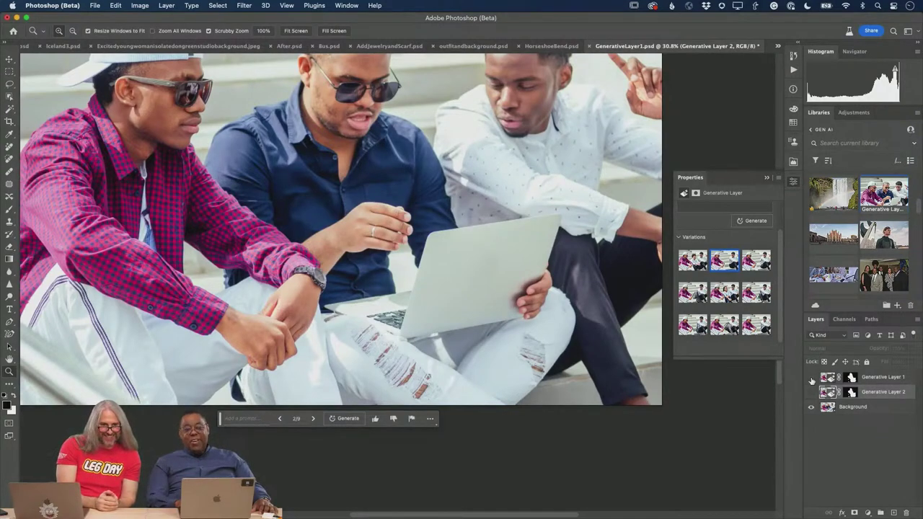
left_click(811, 378)
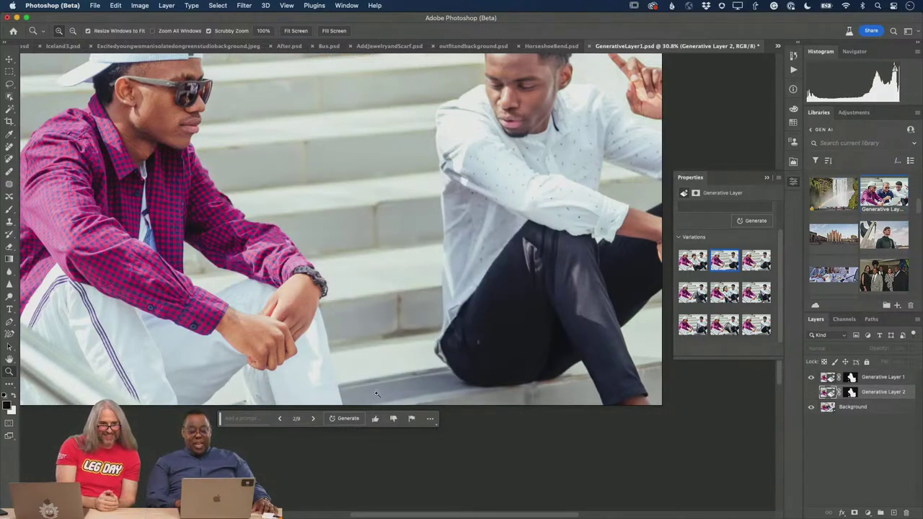
scroll(517, 354, "left", 5)
scroll(517, 353, "down", 2)
scroll(517, 353, "down", 1)
scroll(517, 353, "right", 1)
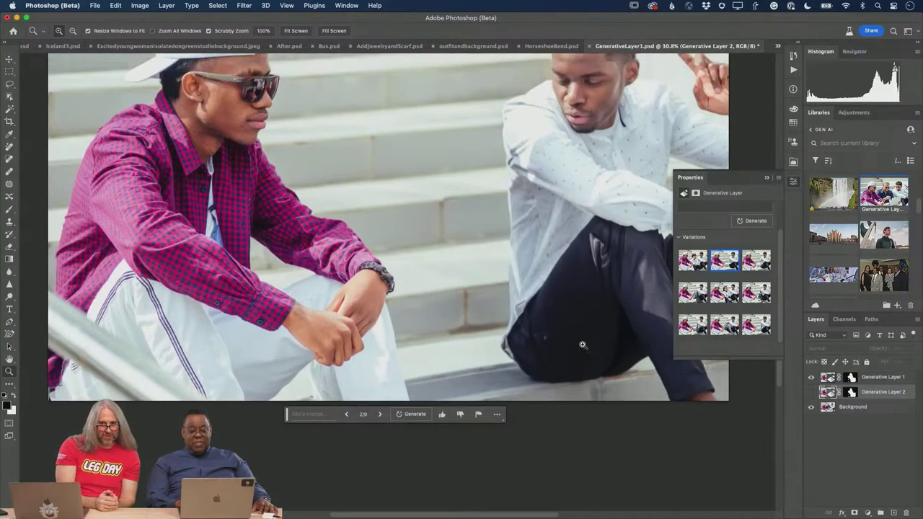
scroll(580, 346, "up", 4)
scroll(582, 344, "up", 3)
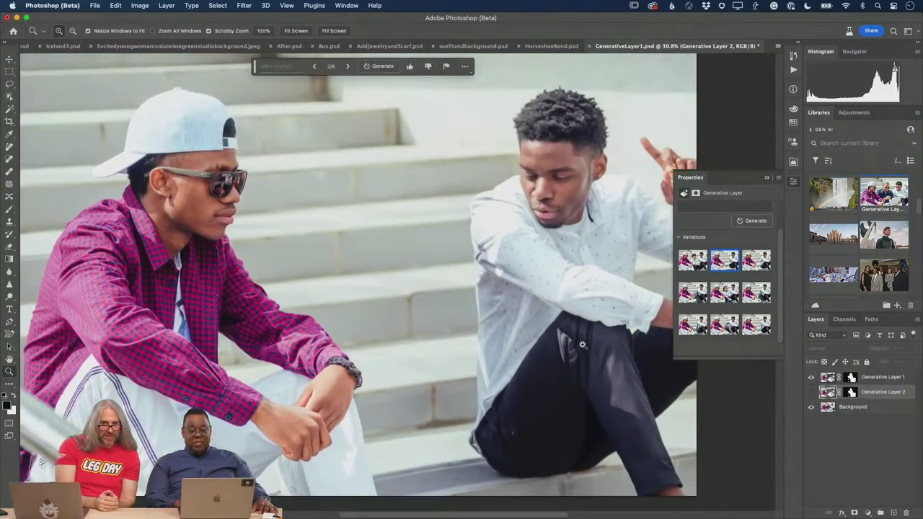
scroll(582, 345, "right", 2)
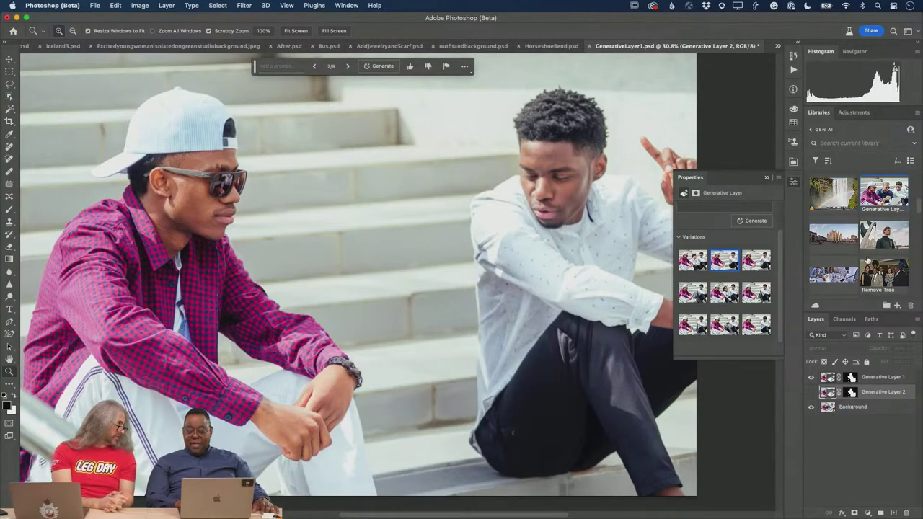
Open the expand portrait from the Libraries panel as its own document.
scroll(867, 259, "down", 3)
scroll(867, 260, "down", 3)
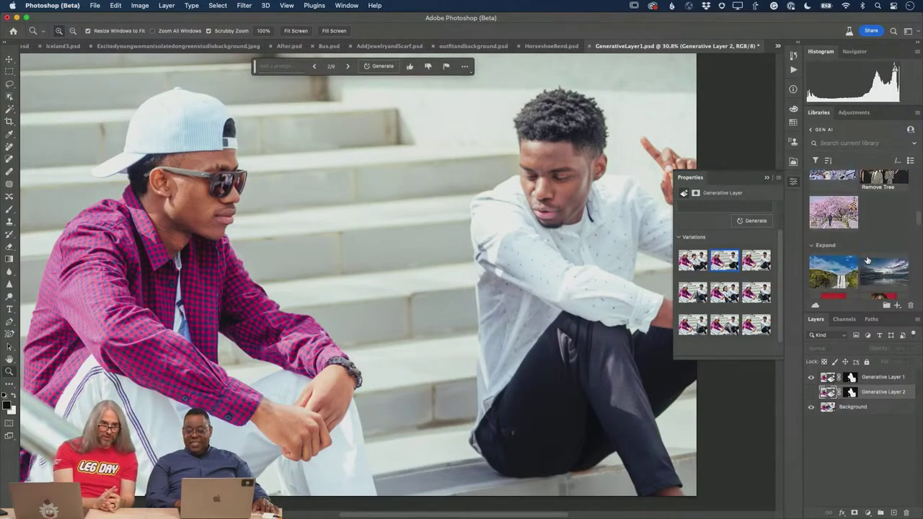
scroll(867, 260, "down", 6)
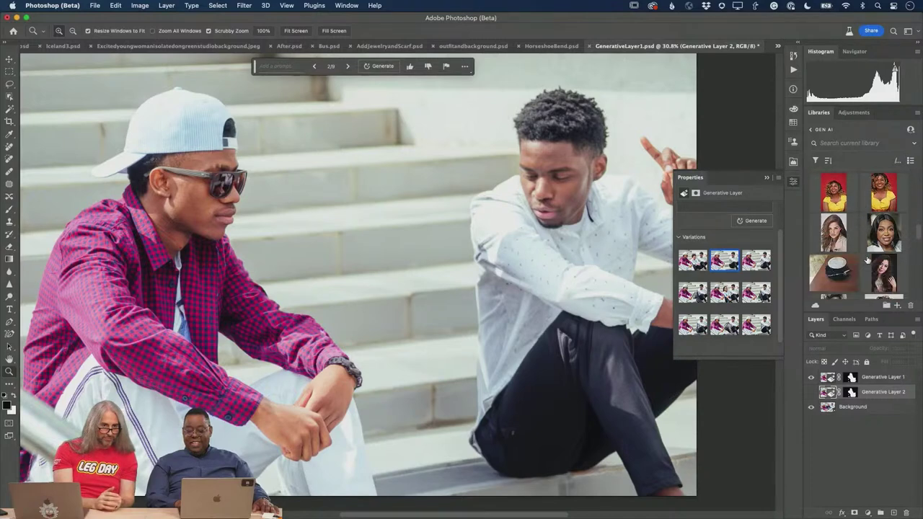
scroll(867, 259, "down", 2)
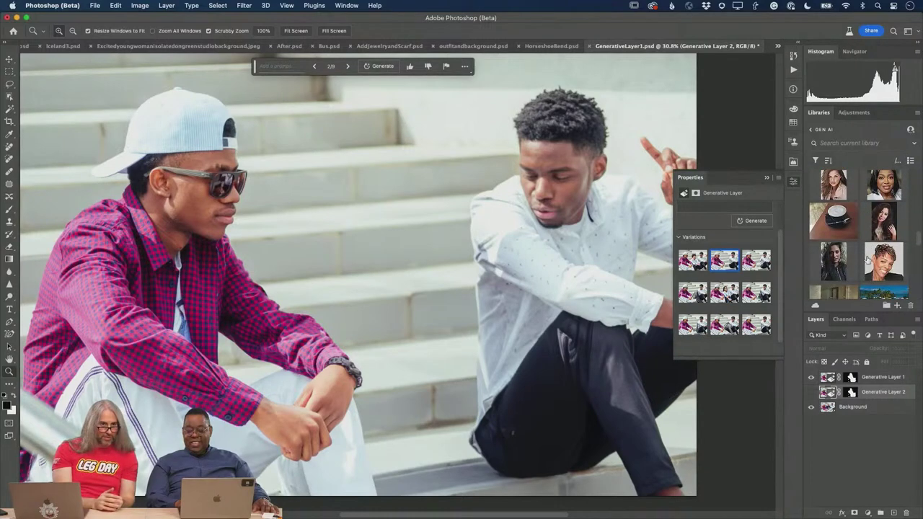
scroll(867, 259, "up", 1)
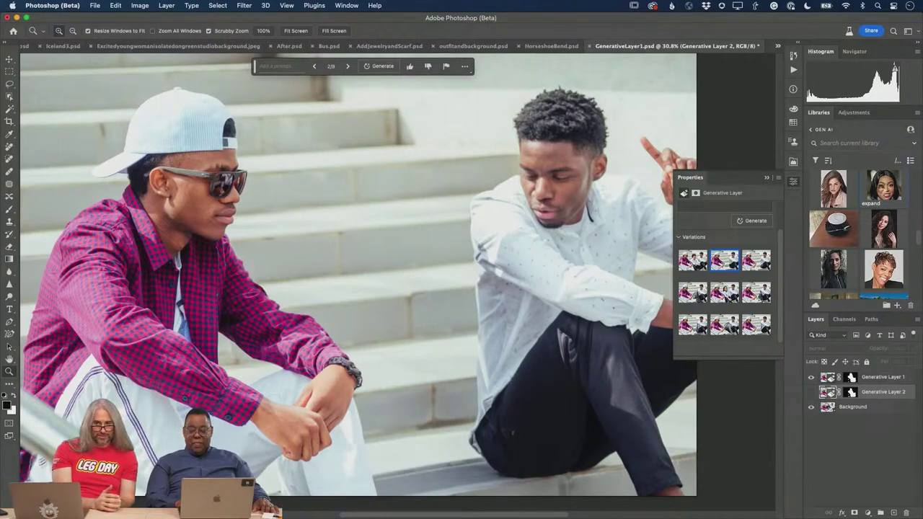
double_click(880, 191)
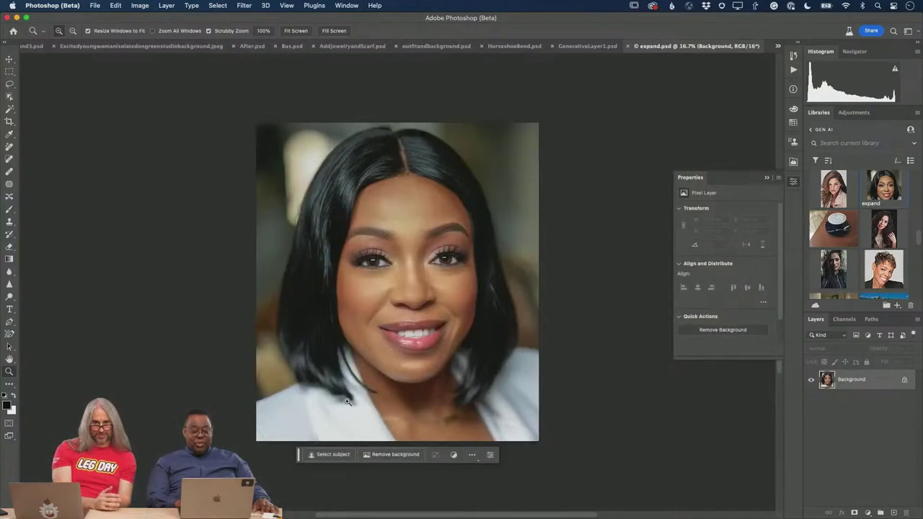
Widen the portrait canvas equally on both sides with the Crop tool.
key("c")
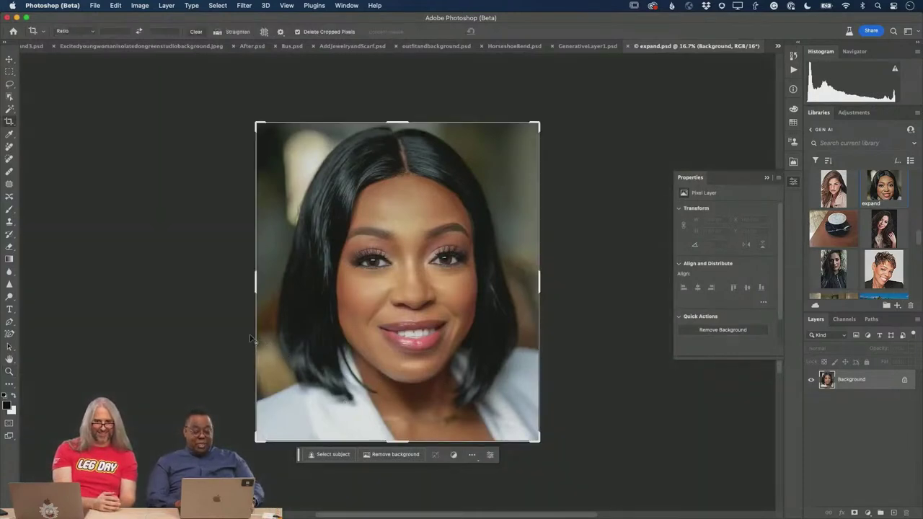
left_click_drag(256, 287, 162, 301)
key("Return")
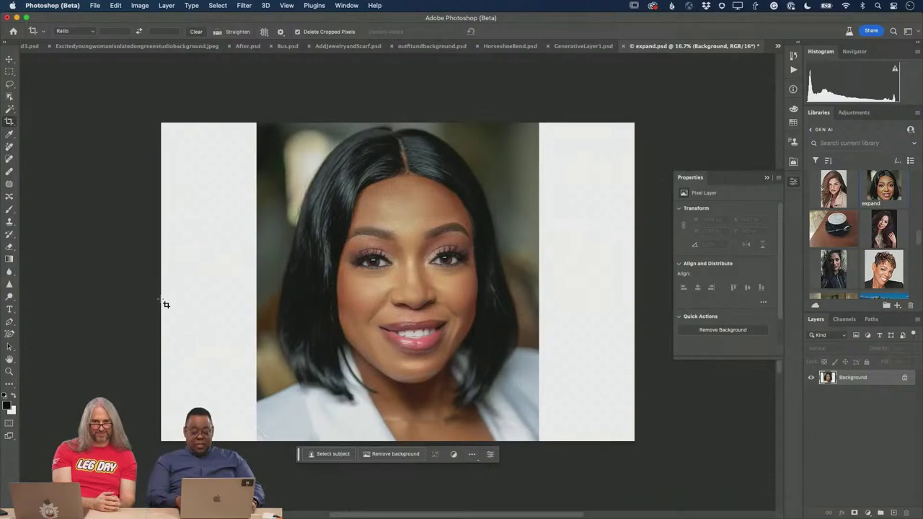
Marquee-select the empty strips on the left and right of the portrait.
key("m")
left_click_drag(161, 123, 261, 449)
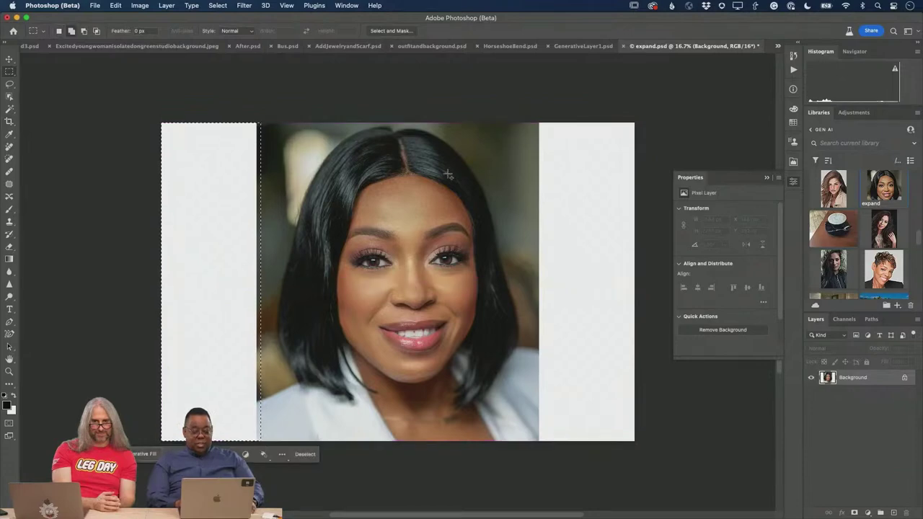
left_click_drag(533, 114, 669, 446)
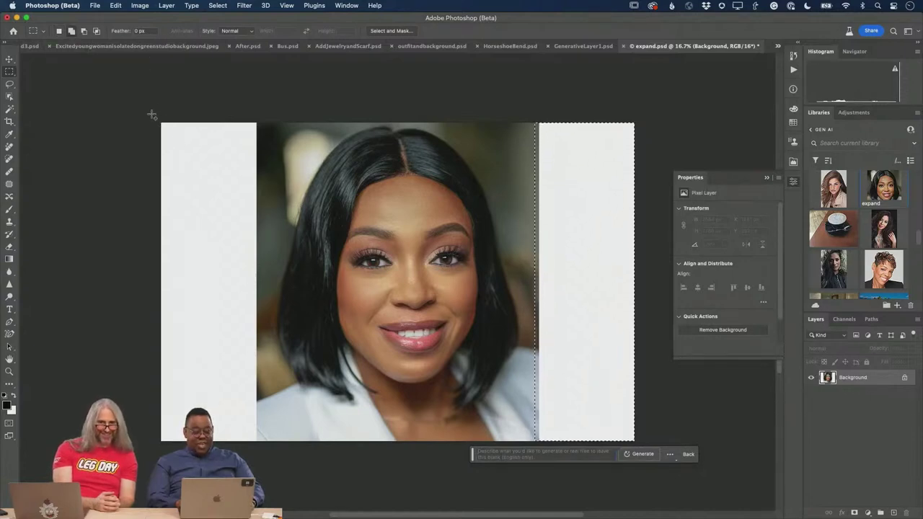
left_click_drag(151, 115, 201, 257)
left_click_drag(238, 444, 260, 459)
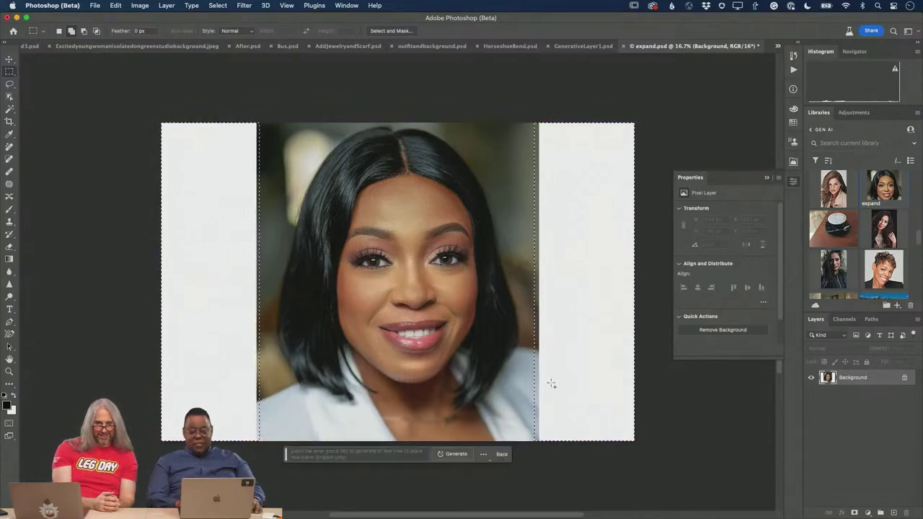
Generate a prompt-free fill for the side strips, compare the three variations, and keep the first.
left_click(452, 455)
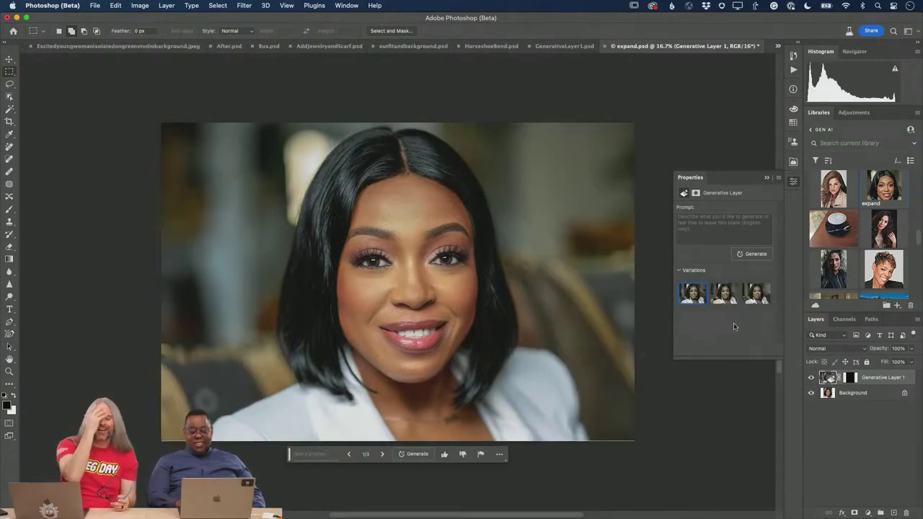
left_click(725, 302)
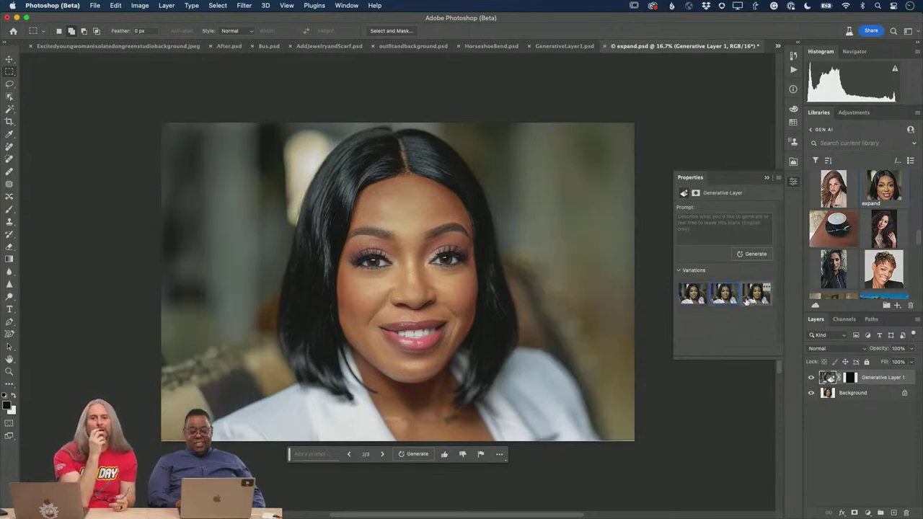
left_click(751, 302)
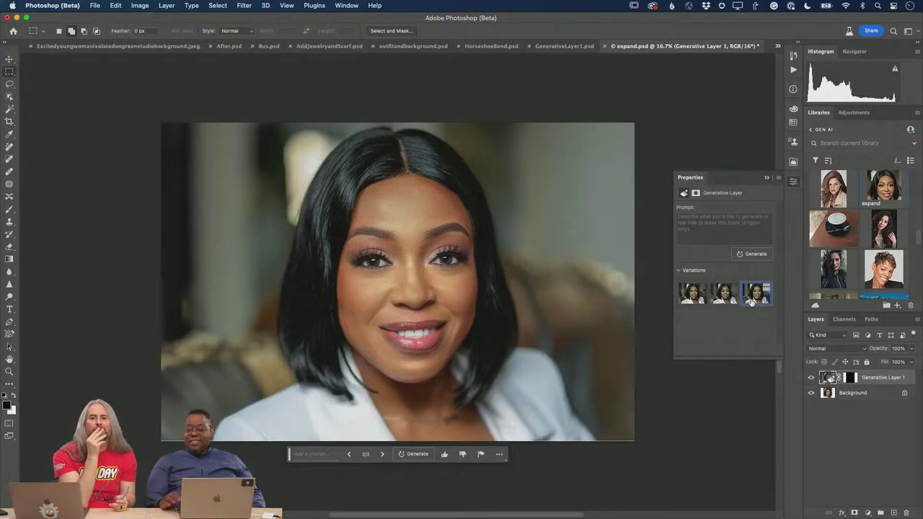
left_click(721, 297)
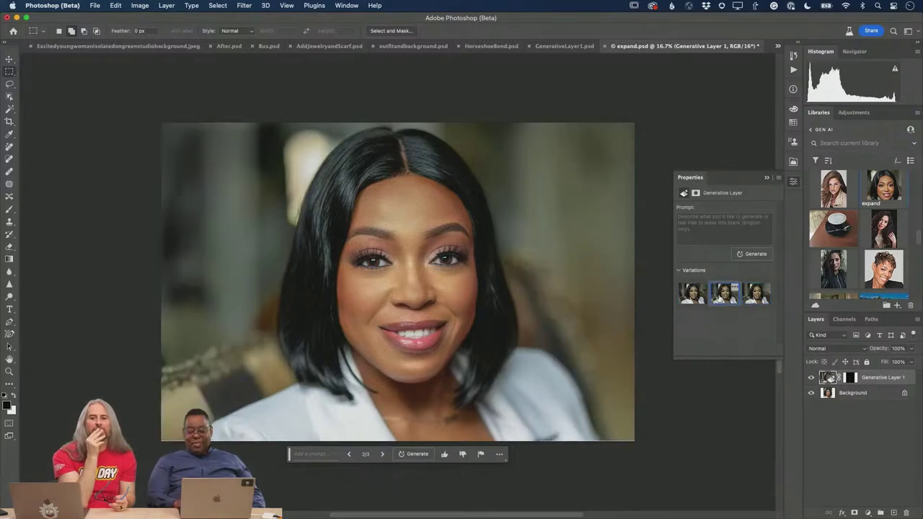
left_click(691, 297)
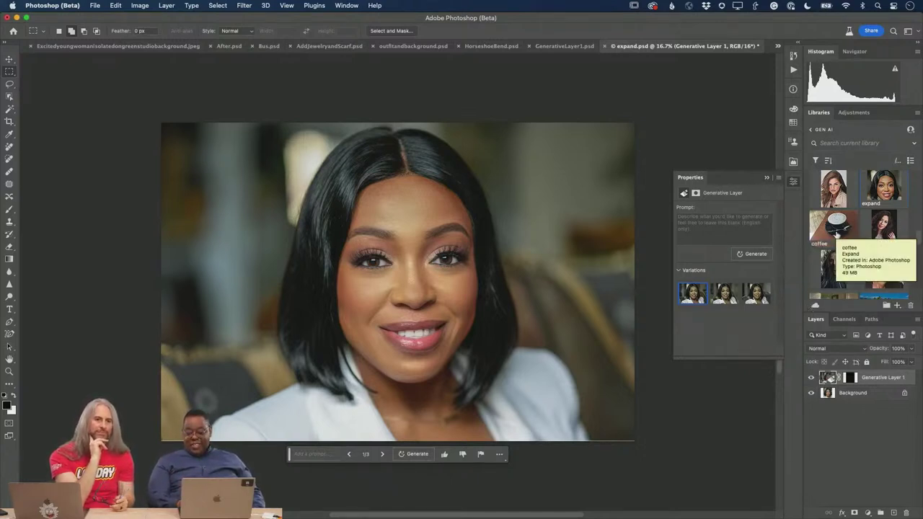
Open the coffee image from Libraries and extend its canvas to the right with Crop.
double_click(835, 230)
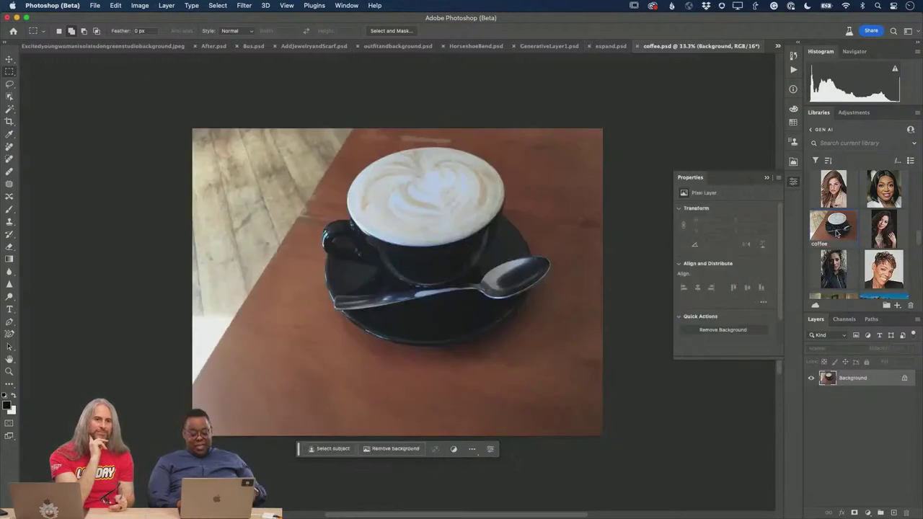
key("super+minus")
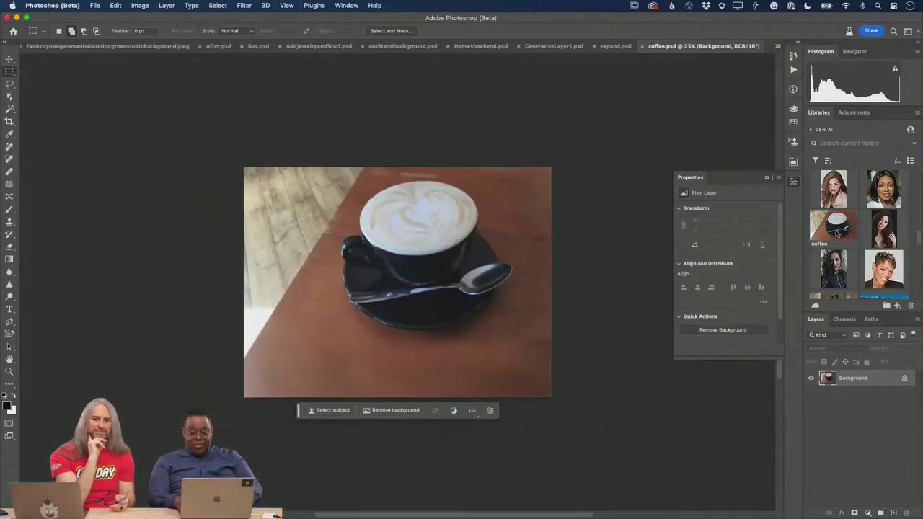
scroll(617, 319, "right", 5)
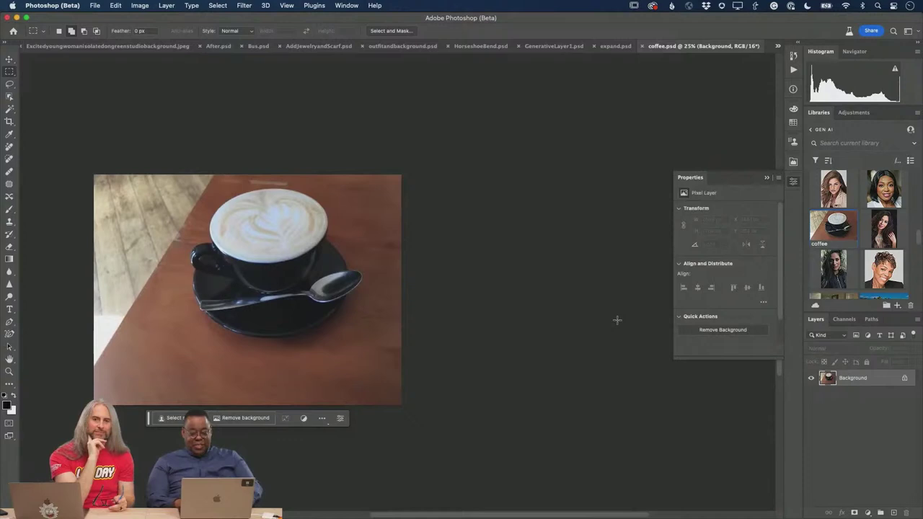
key("c")
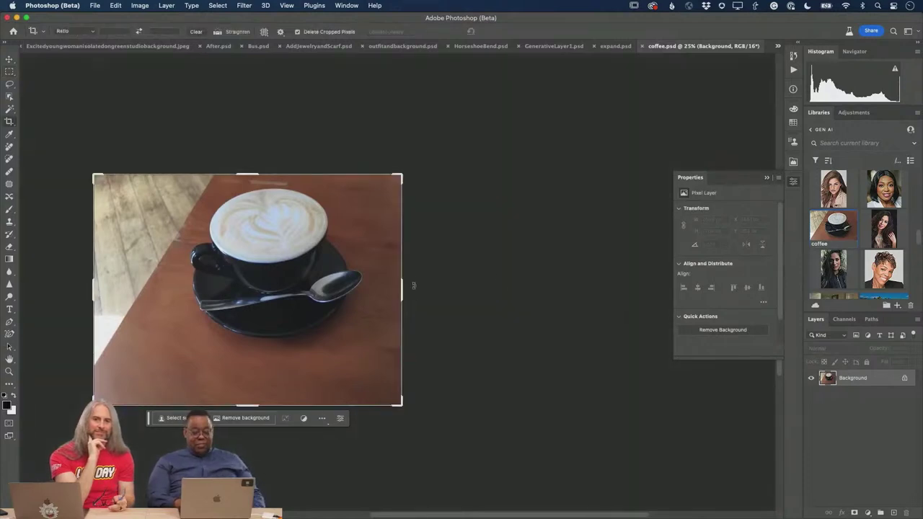
left_click_drag(402, 287, 522, 291)
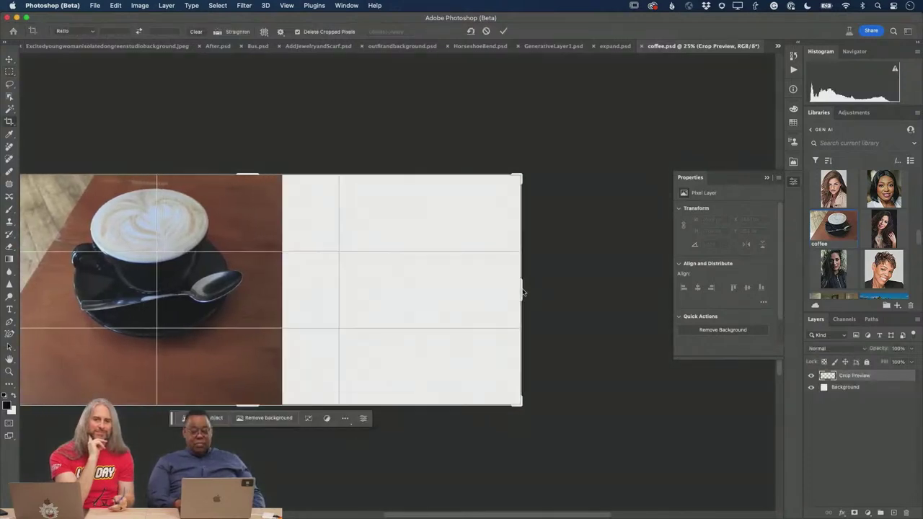
key("Return")
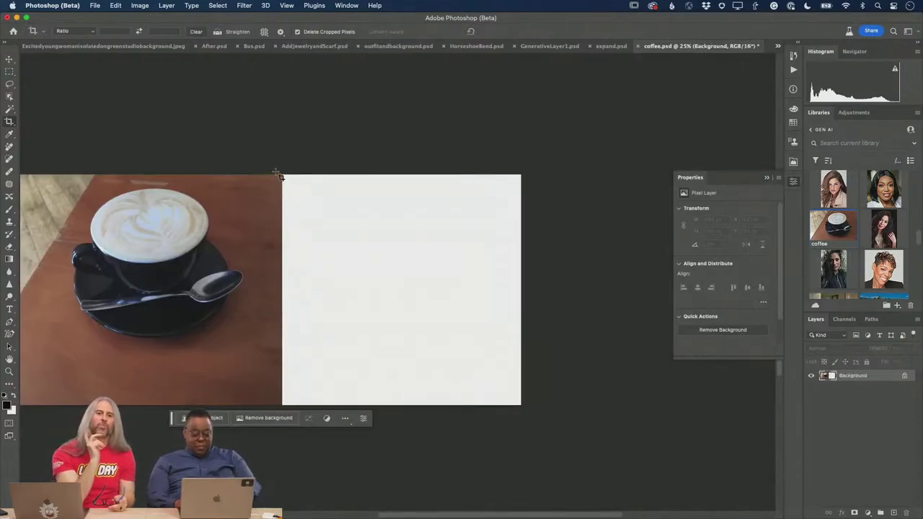
Select the new white area and Generative Fill it with no prompt, previewing the three variations.
key("m")
left_click_drag(276, 170, 524, 422)
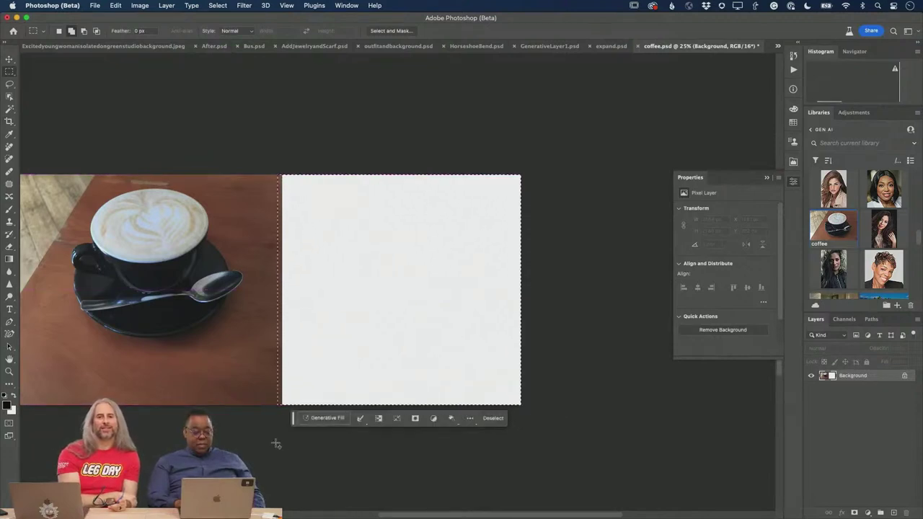
left_click(324, 418)
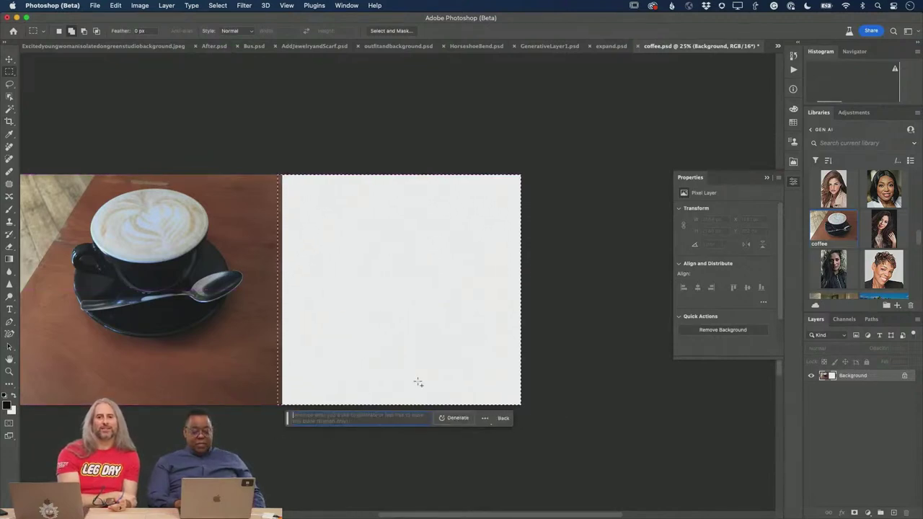
left_click(455, 419)
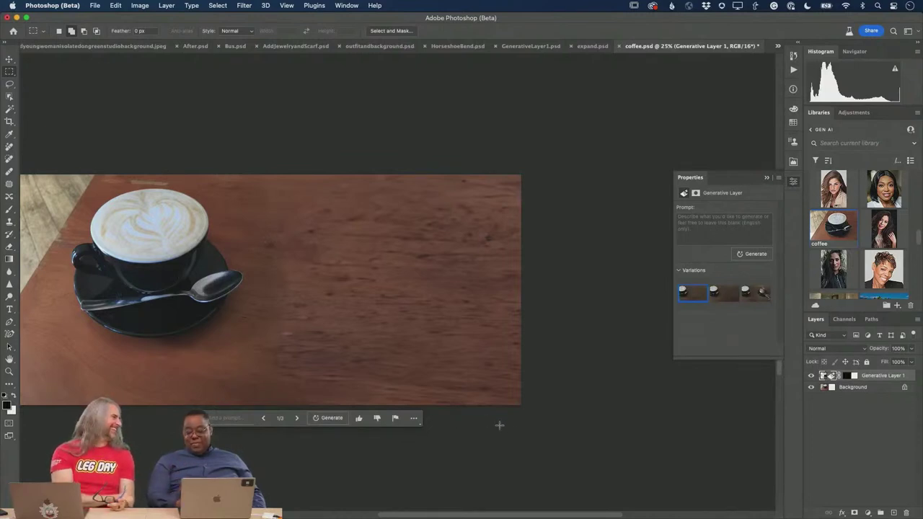
left_click(724, 297)
left_click(754, 296)
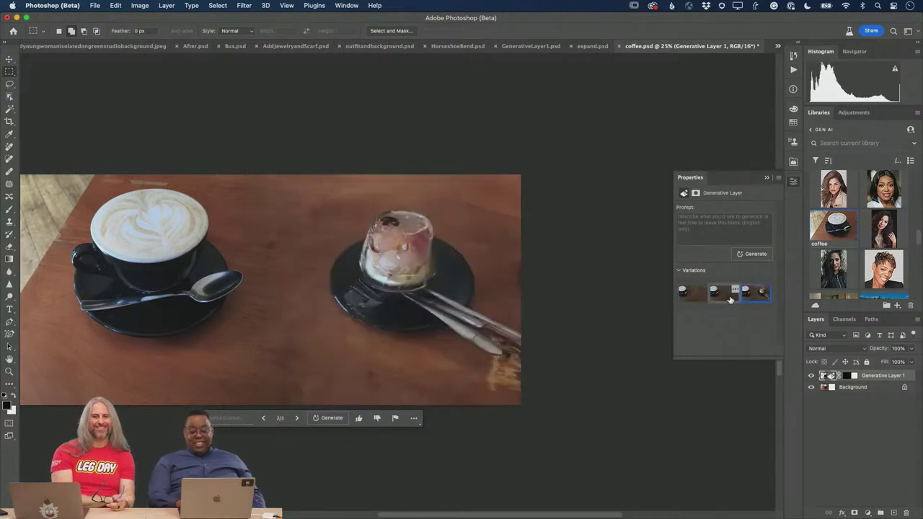
left_click(724, 296)
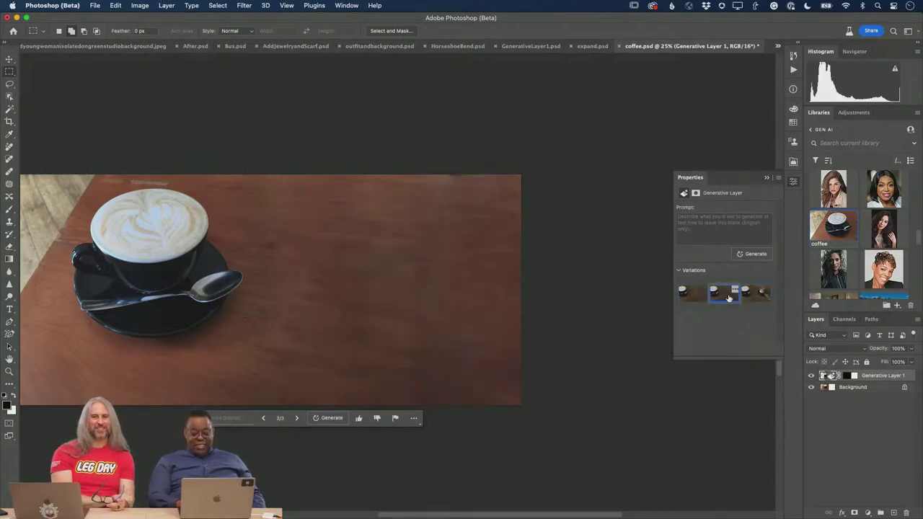
Generate another batch, delete the third variation, and choose the first wooden tabletop variation.
left_click(754, 255)
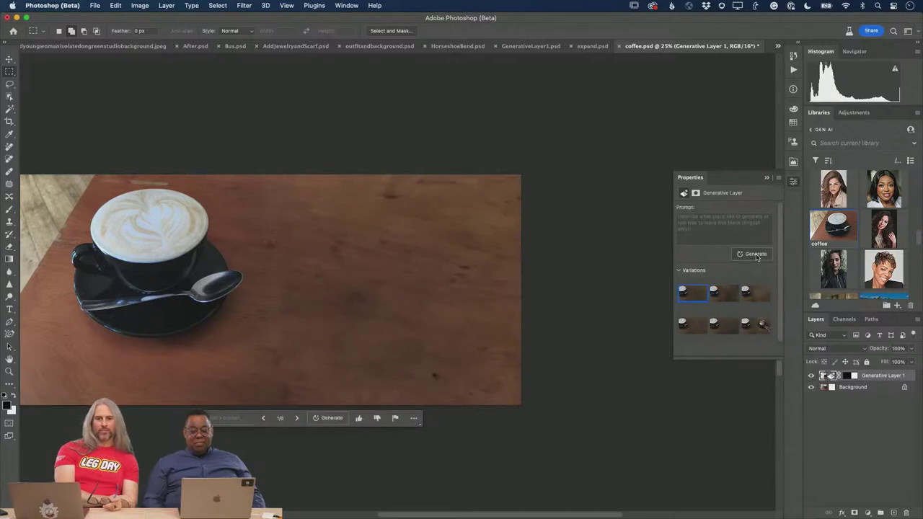
left_click(728, 301)
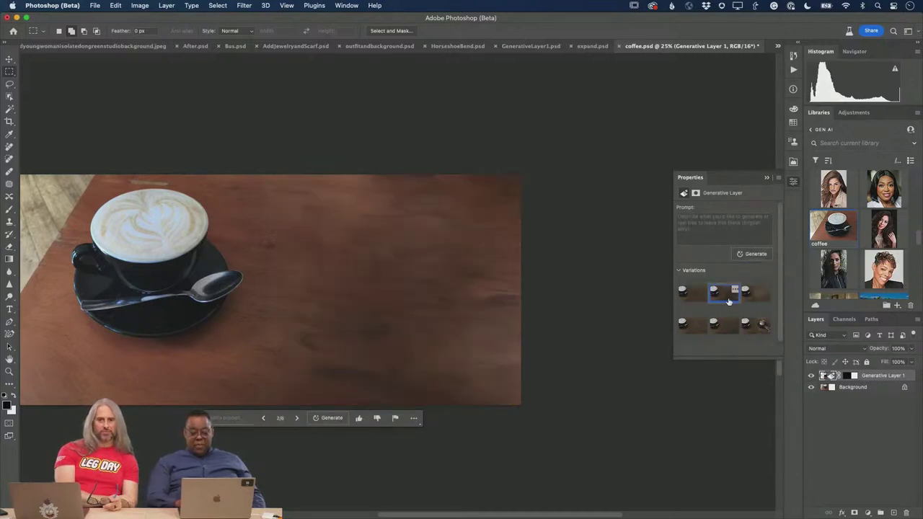
left_click(751, 299)
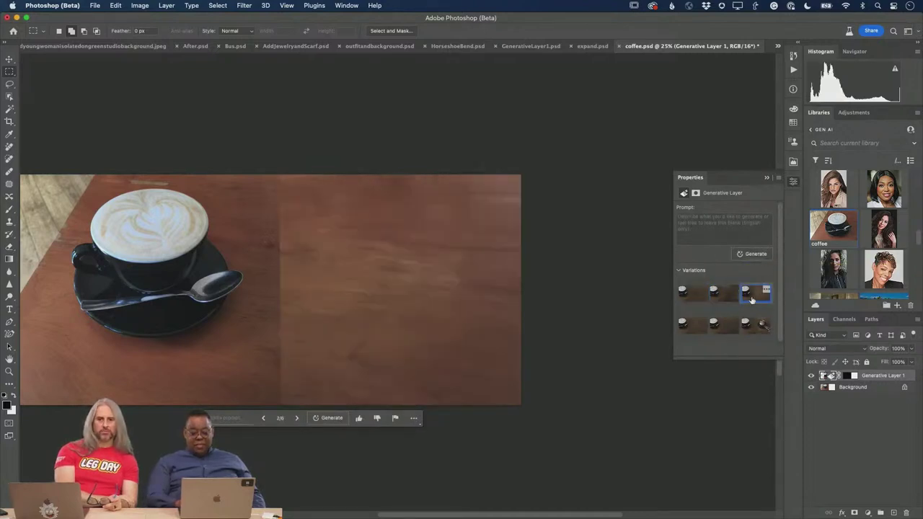
left_click(766, 291)
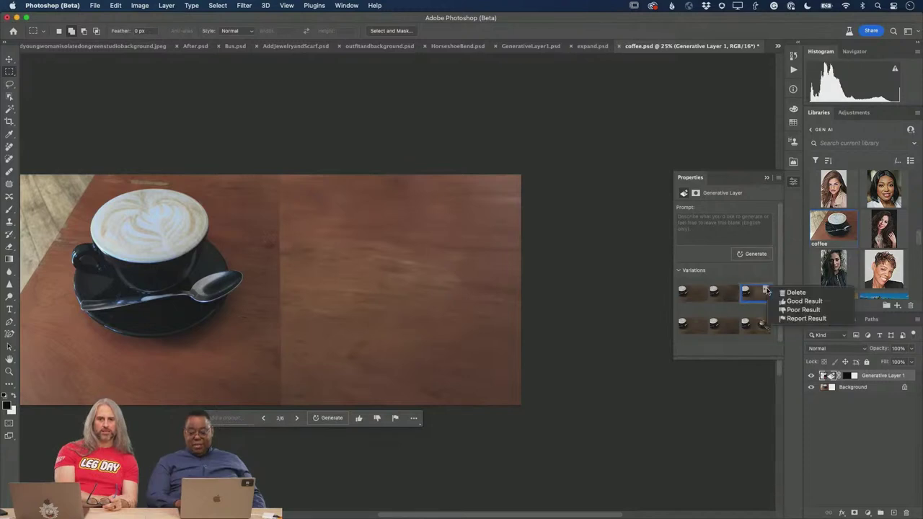
left_click(770, 303)
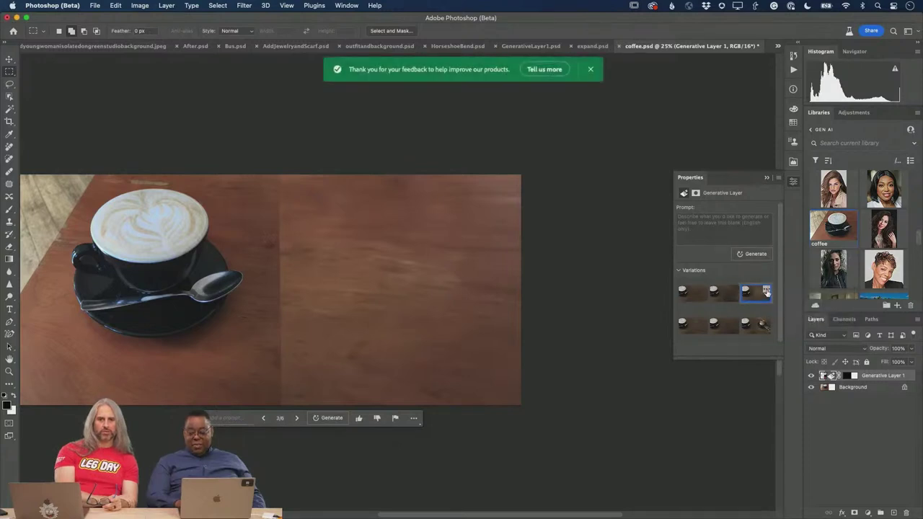
left_click(766, 290)
left_click(779, 294)
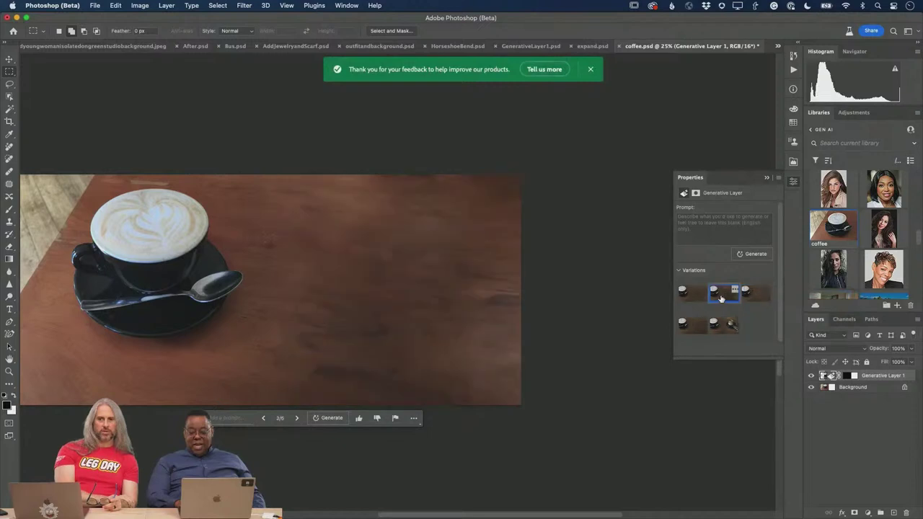
left_click(683, 296)
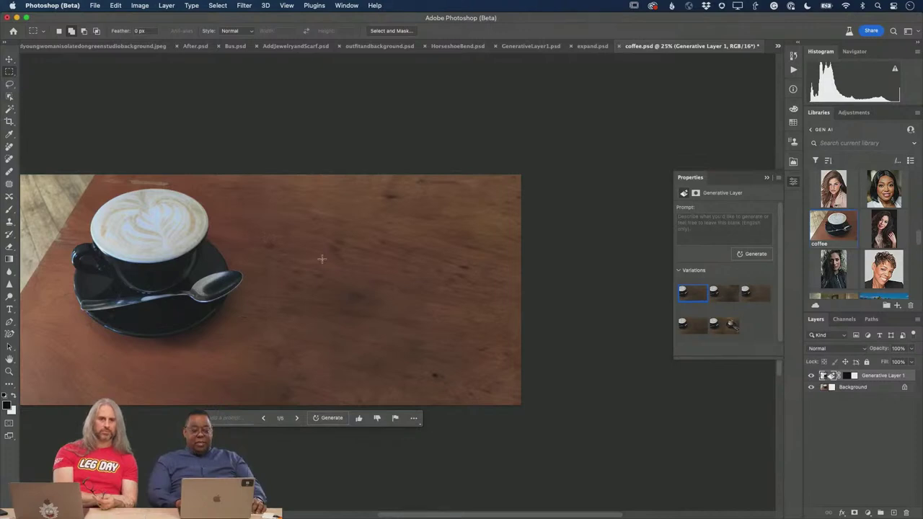
Select the tabletop right of the cup and generate a fill with the prompt 'plate eags and bacon'.
left_click_drag(302, 221, 466, 368)
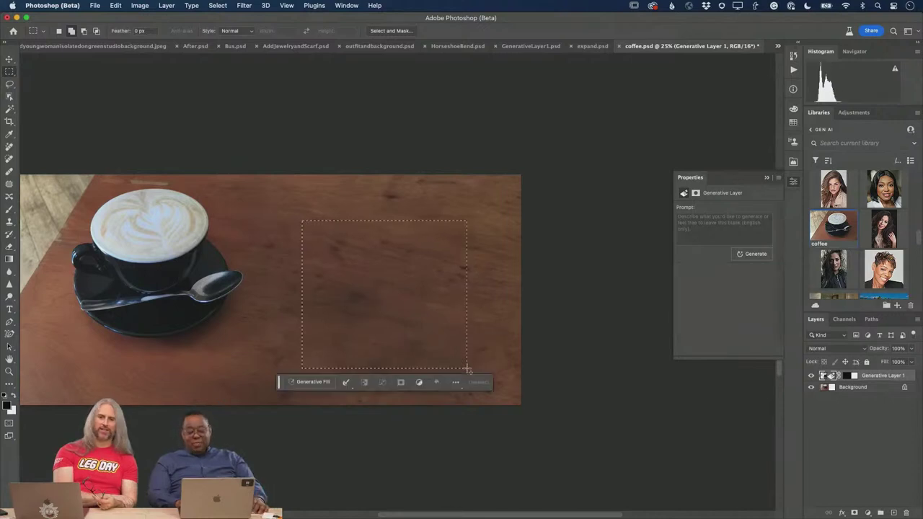
left_click(310, 382)
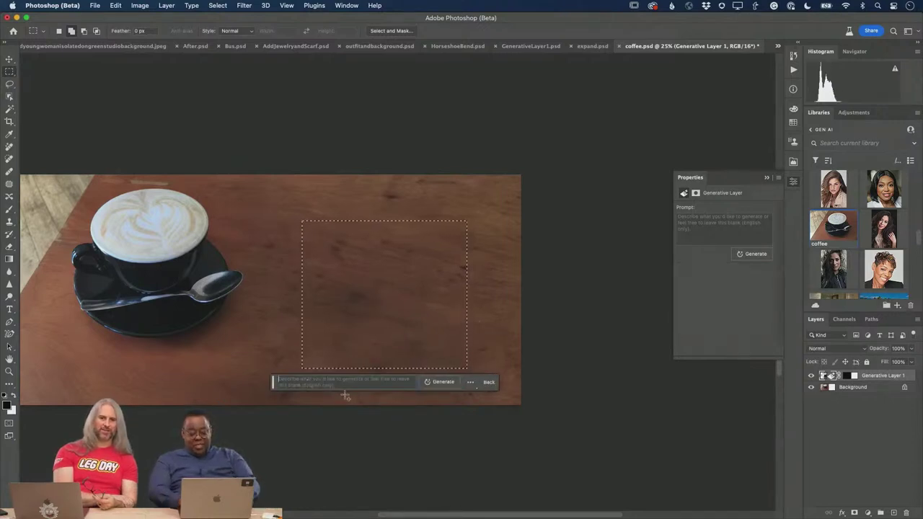
type("plate")
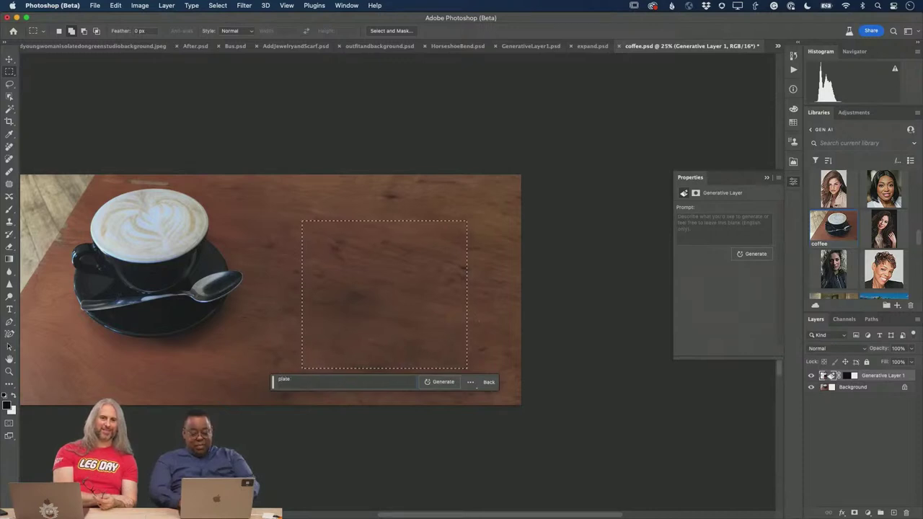
type(" ea")
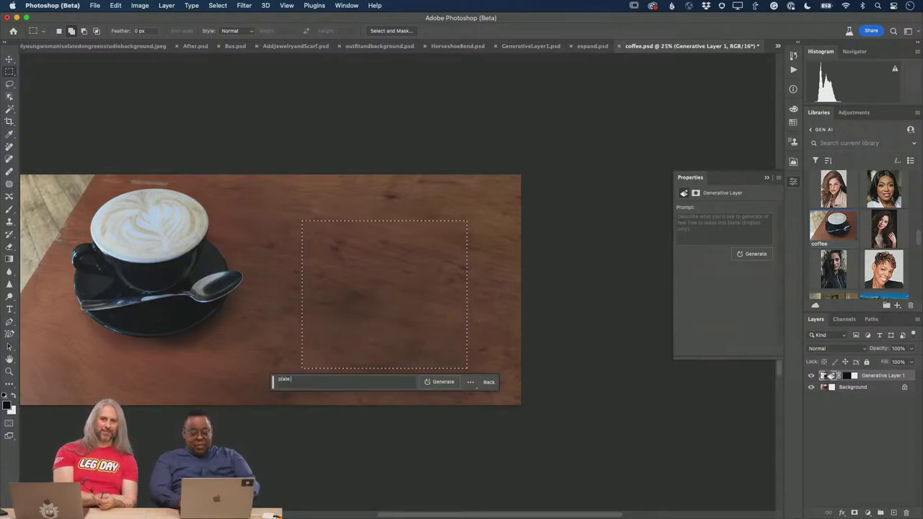
type("gs and b")
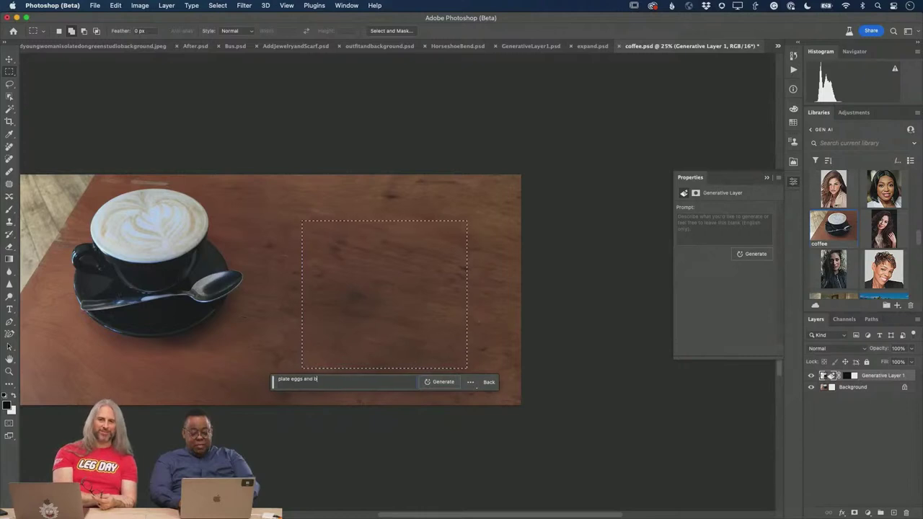
type("acon")
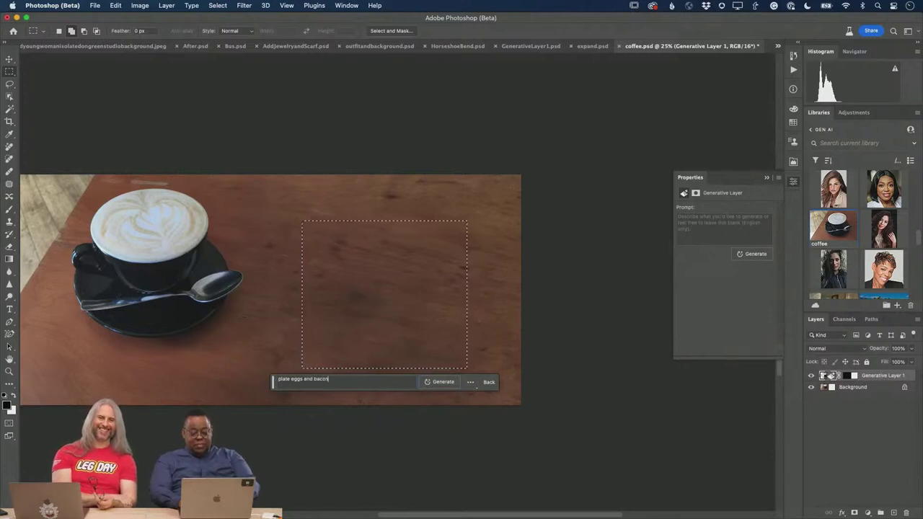
left_click(443, 382)
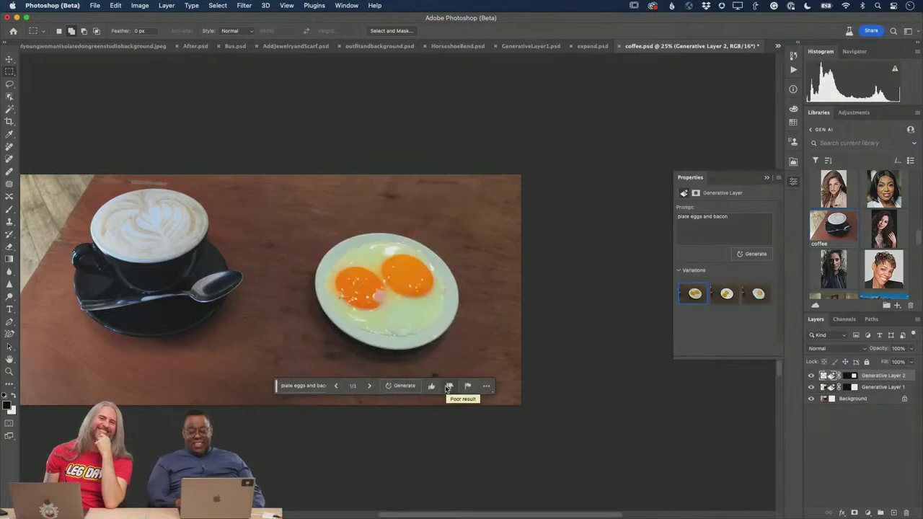
After previewing variations 2 and 3, revise the prompt to 'plate of scrambled eggs and bacon strips' and regenerate.
left_click(737, 295)
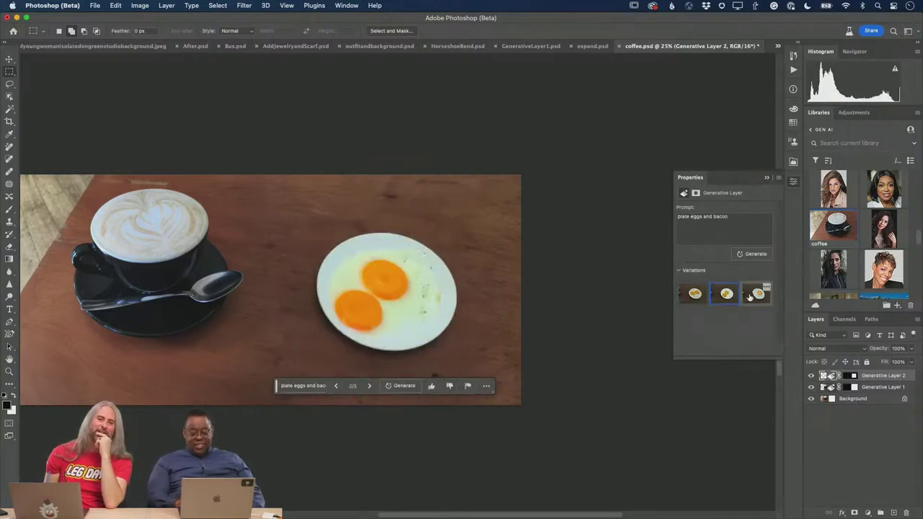
left_click(748, 301)
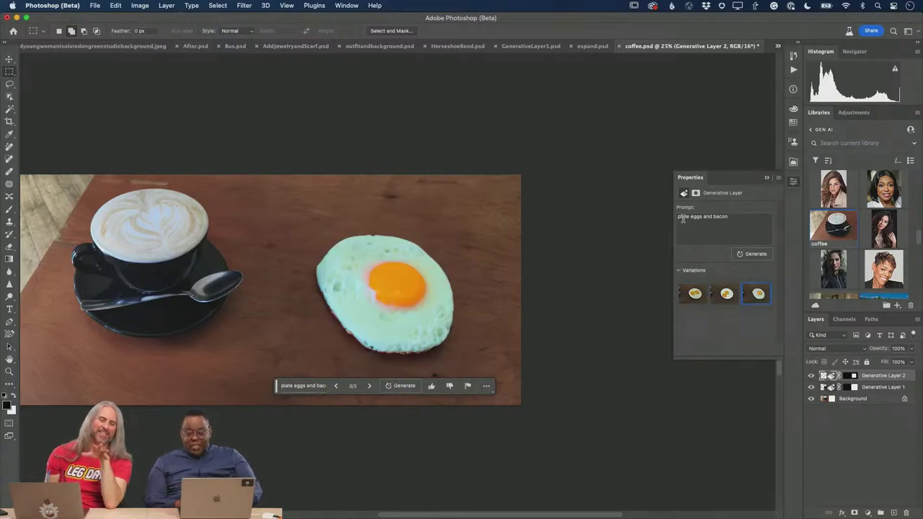
triple_click(689, 219)
left_click(691, 218)
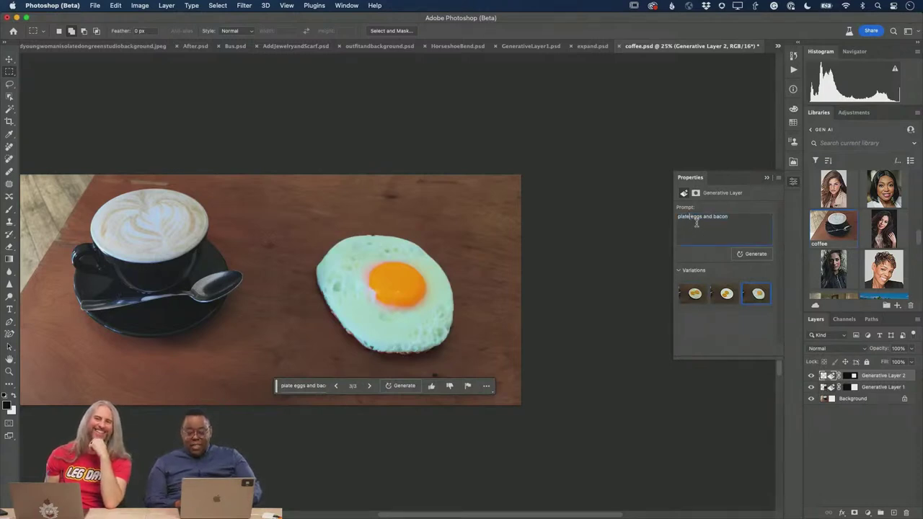
type("of scra")
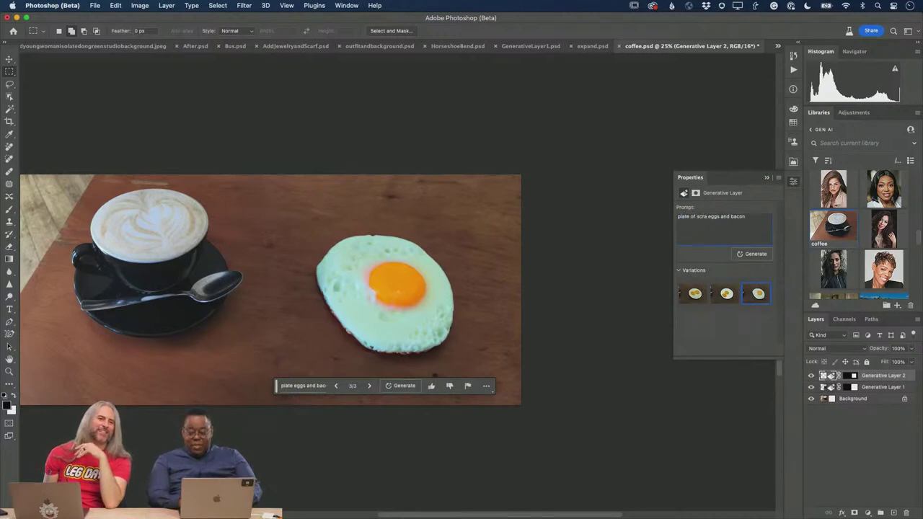
type("mbled")
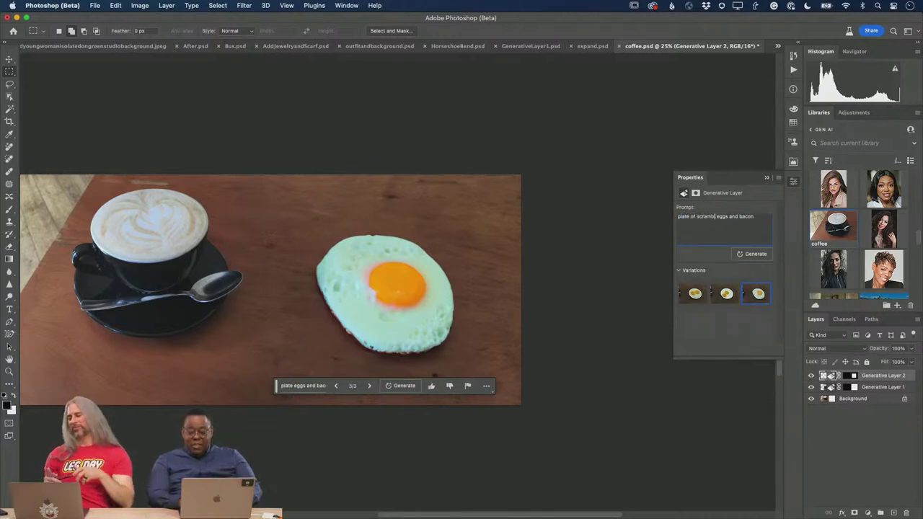
triple_click(742, 218)
key("Right")
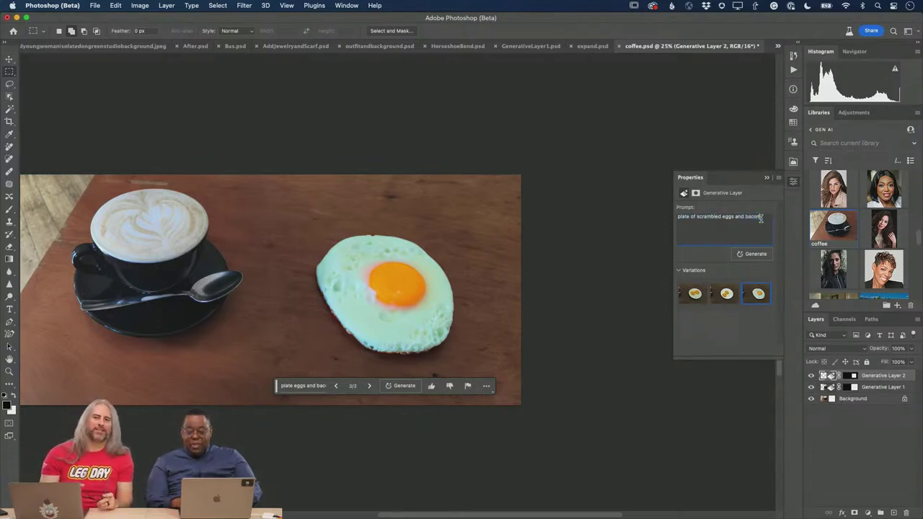
type("strips")
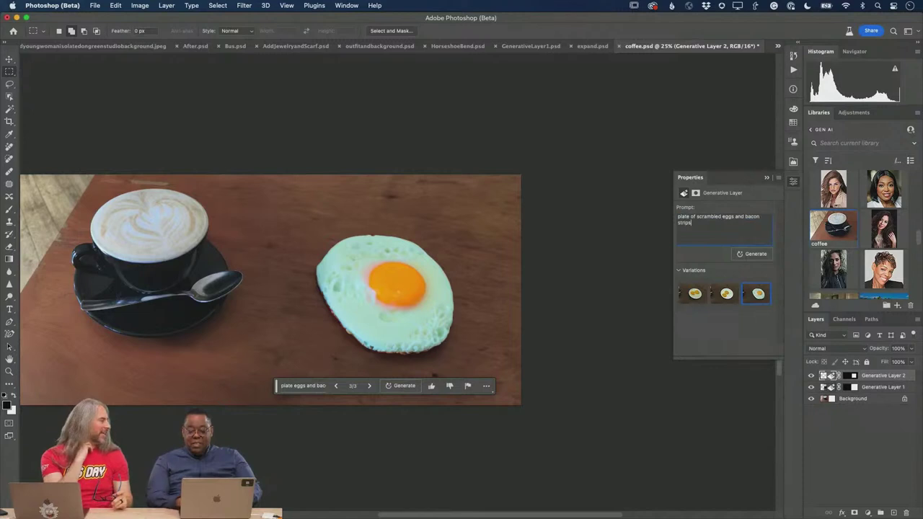
left_click(762, 256)
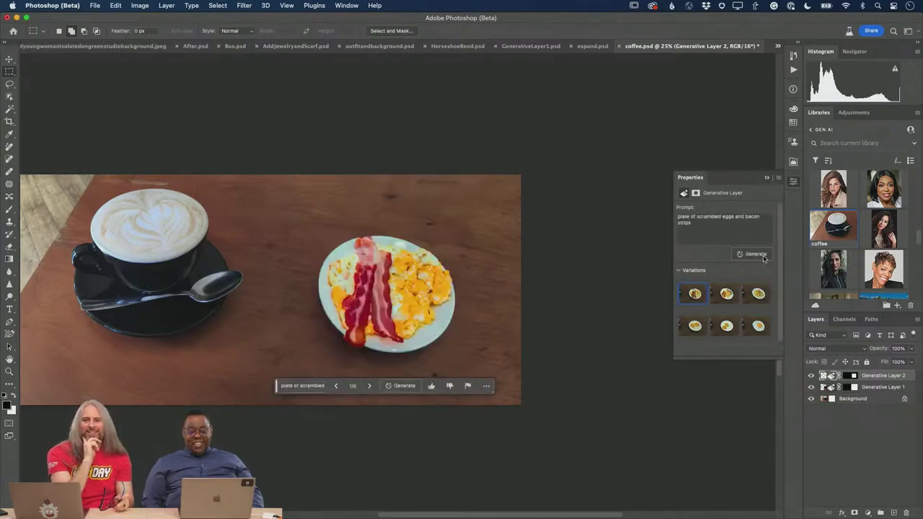
Compare the new variations and settle on variation 2, bacon strips over scrambled eggs.
mouse_move(725, 301)
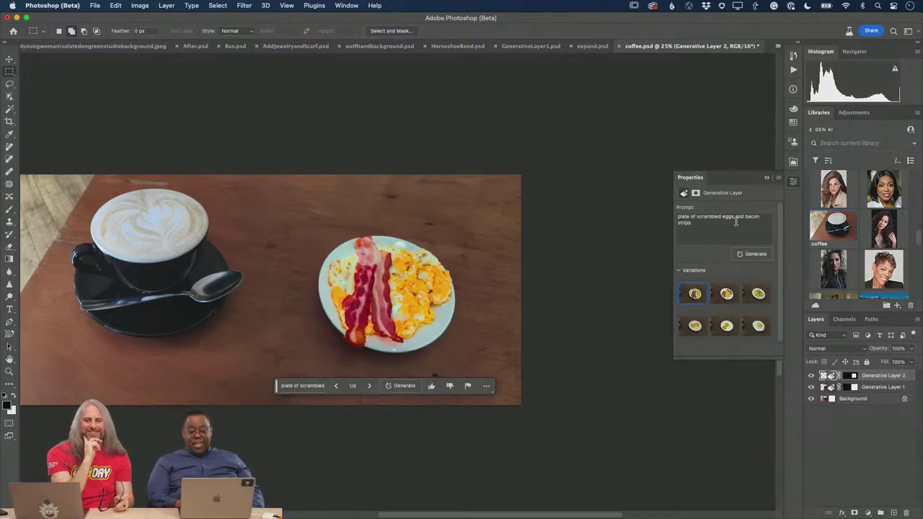
left_click(725, 294)
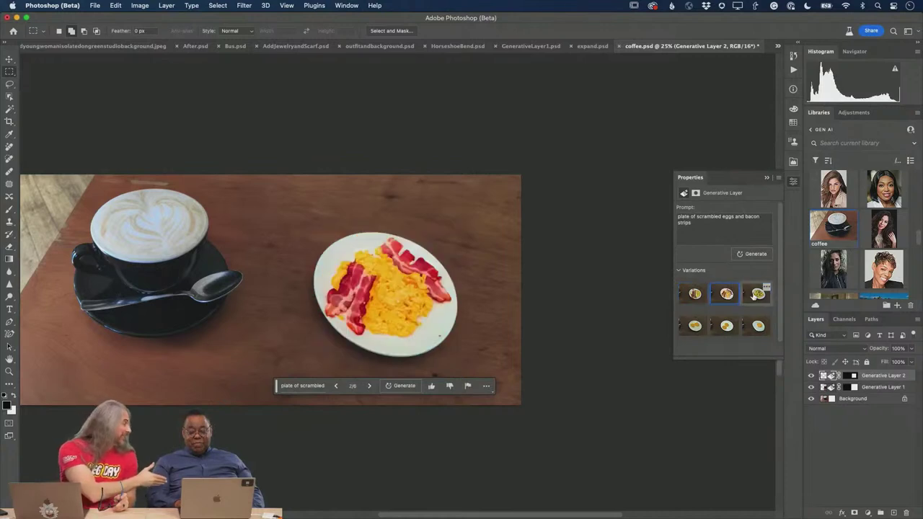
left_click(758, 295)
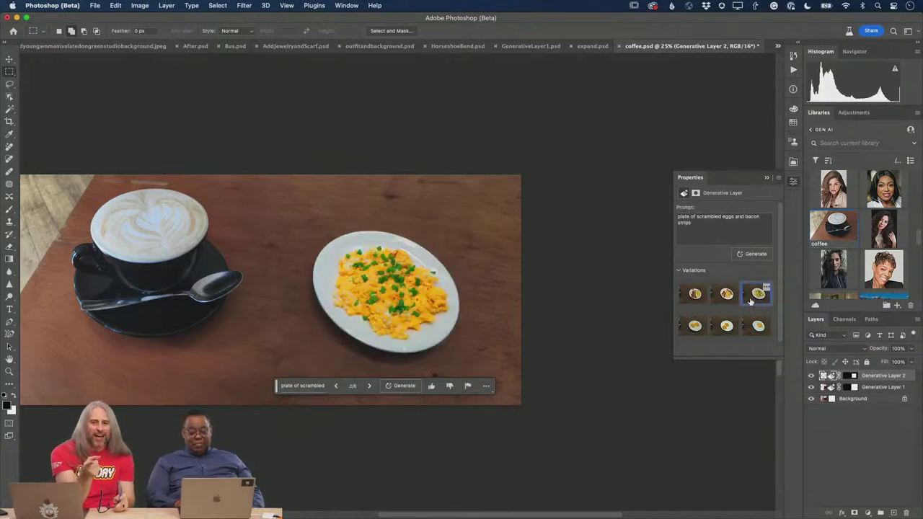
left_click(728, 302)
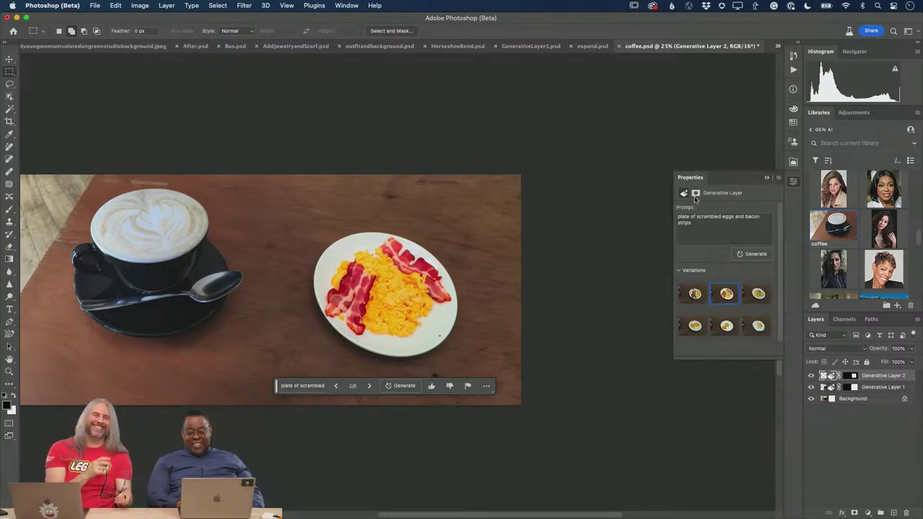
Check the generative layer's mask properties, then scroll the panel up toward Mom80sWorkout.psd.
left_click(695, 195)
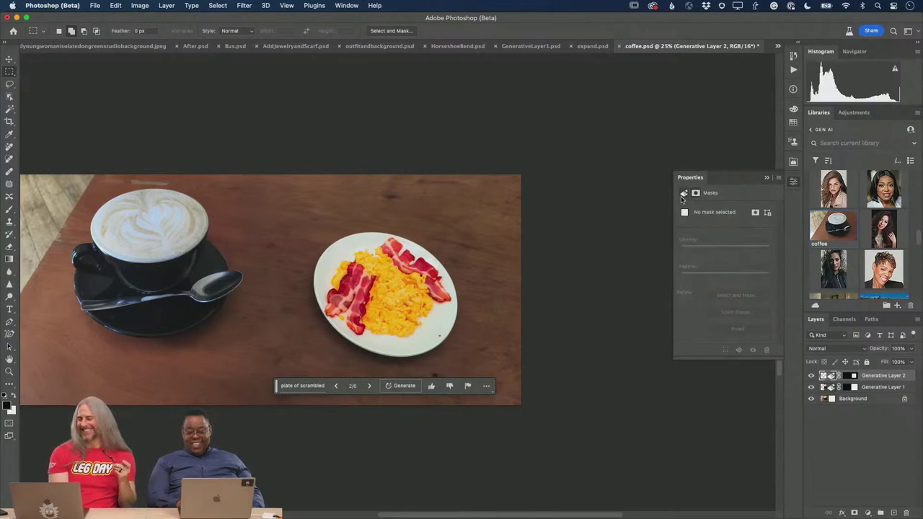
left_click(682, 196)
scroll(838, 267, "up", 2)
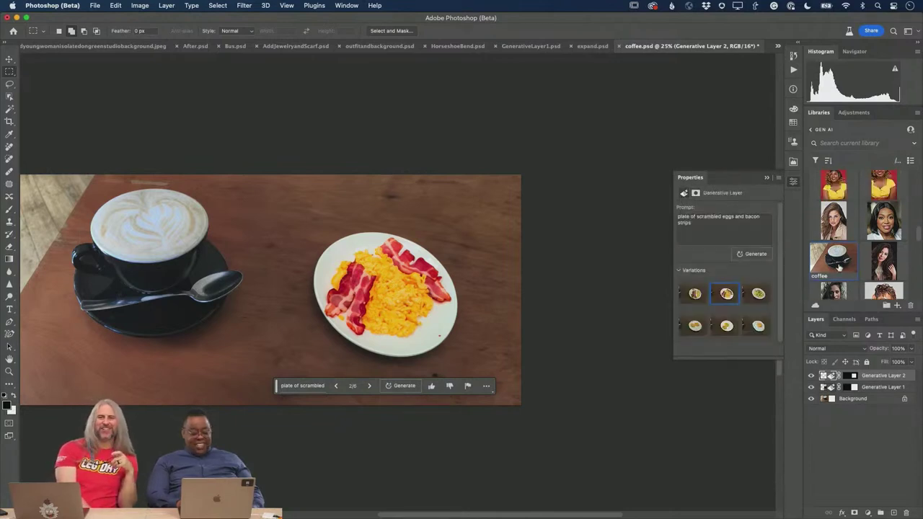
scroll(856, 242, "up", 1)
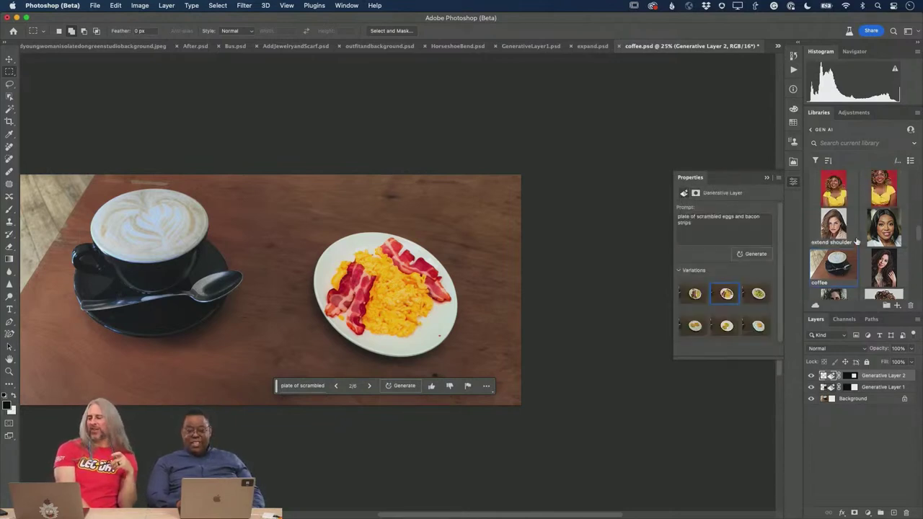
scroll(856, 242, "up", 5)
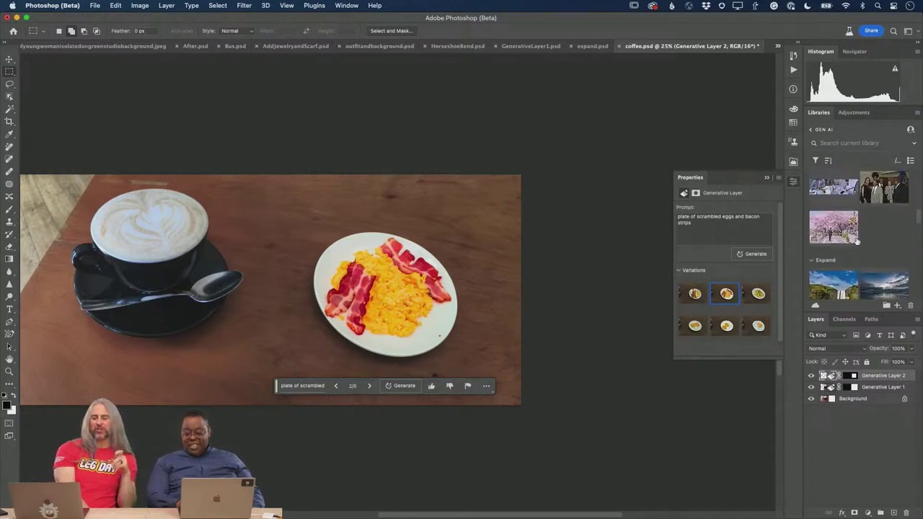
scroll(856, 242, "up", 1)
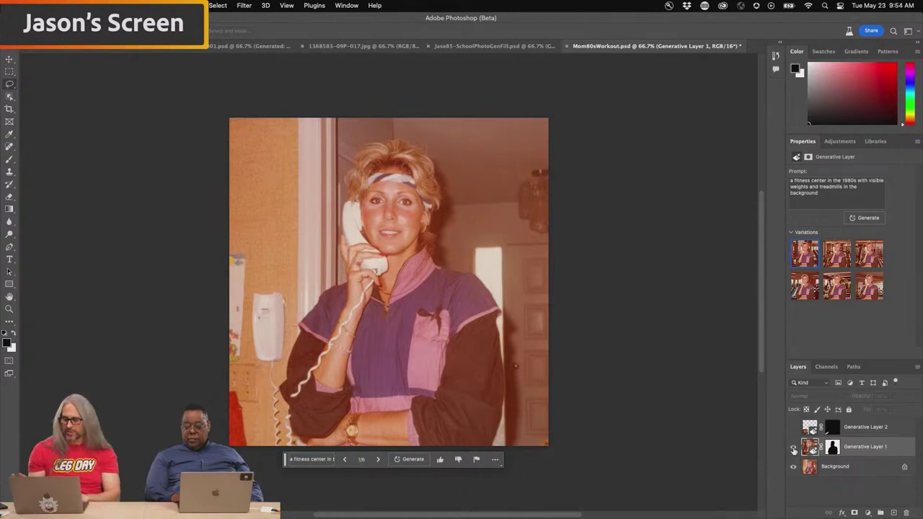
Show Generative Layer 1's gym background and lasso a path from her hand to the bottom-left.
left_click(793, 447)
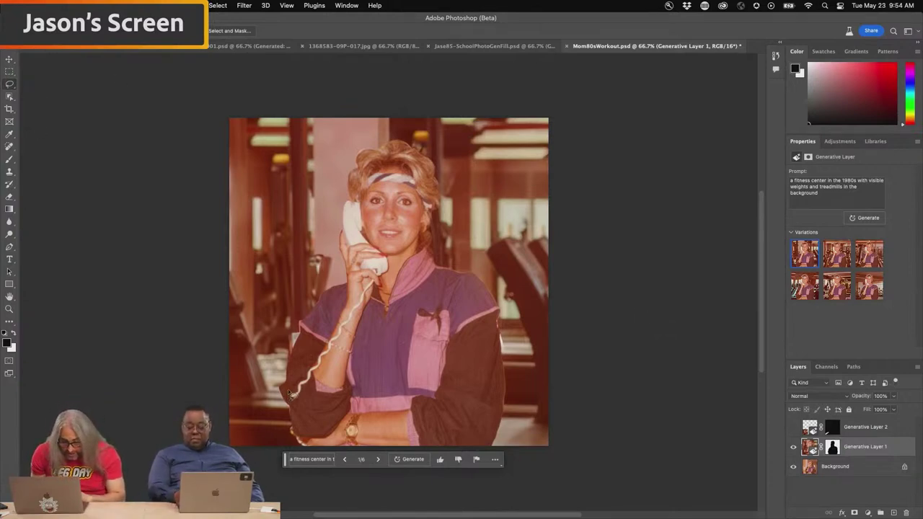
mouse_move(290, 394)
left_mouse_down()
mouse_move(232, 445)
mouse_move(259, 444)
mouse_move(302, 412)
mouse_move(305, 399)
mouse_move(285, 394)
left_mouse_up()
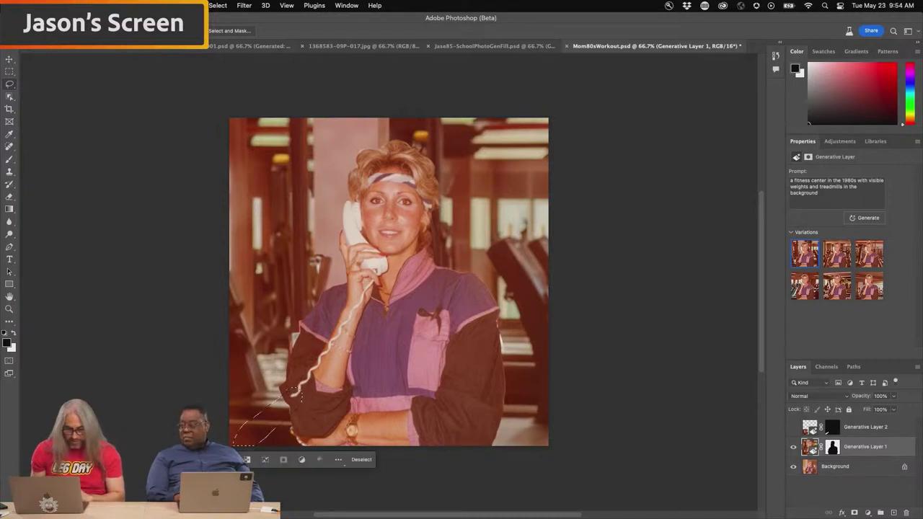
Generative Fill the lasso area with 'curly phone cord' and choose the third variation.
left_click(213, 459)
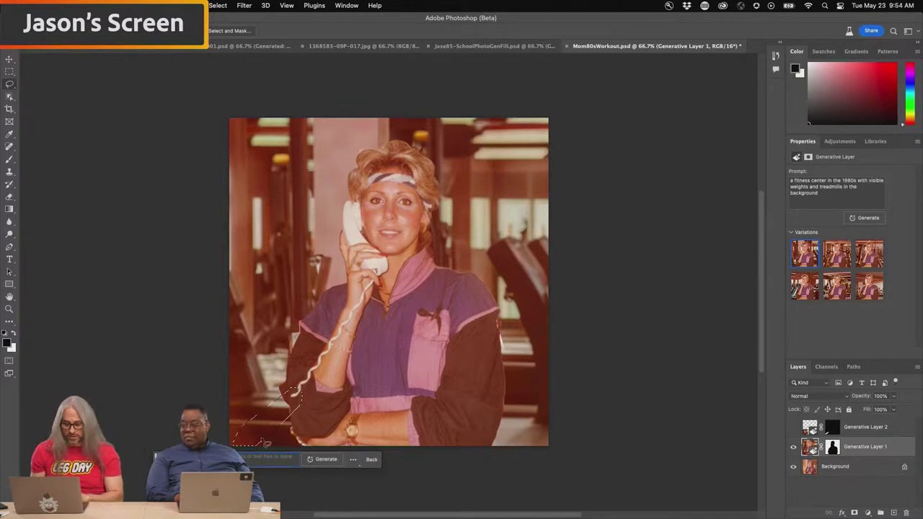
left_click_drag(154, 460, 574, 356)
left_click(637, 346)
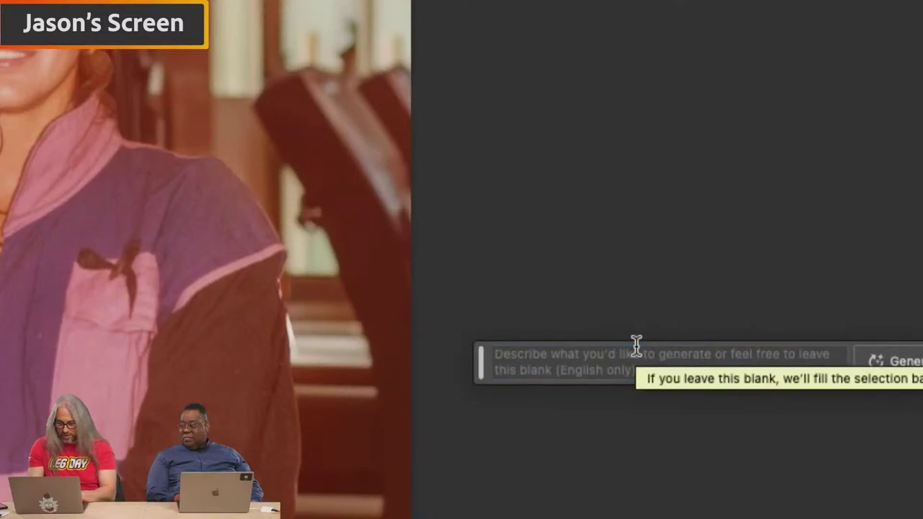
left_click(595, 372)
type("curly 80s phone cord")
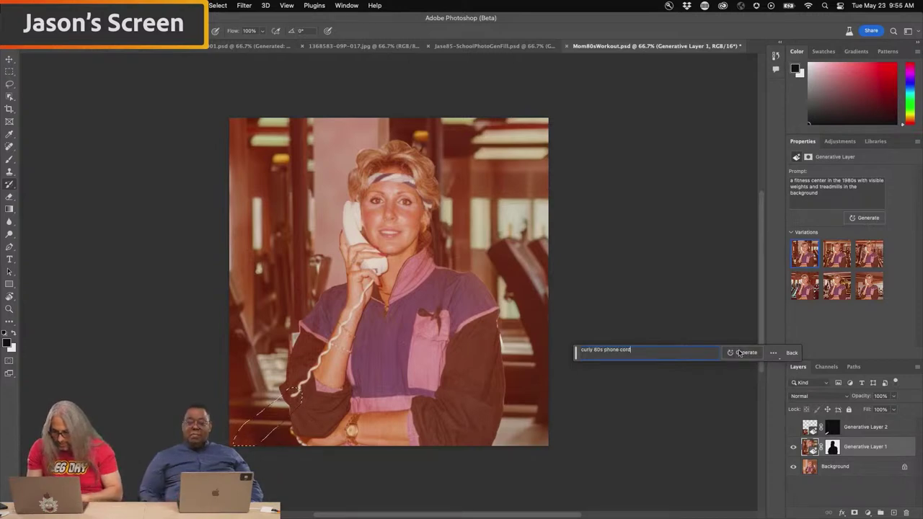
triple_click(603, 352)
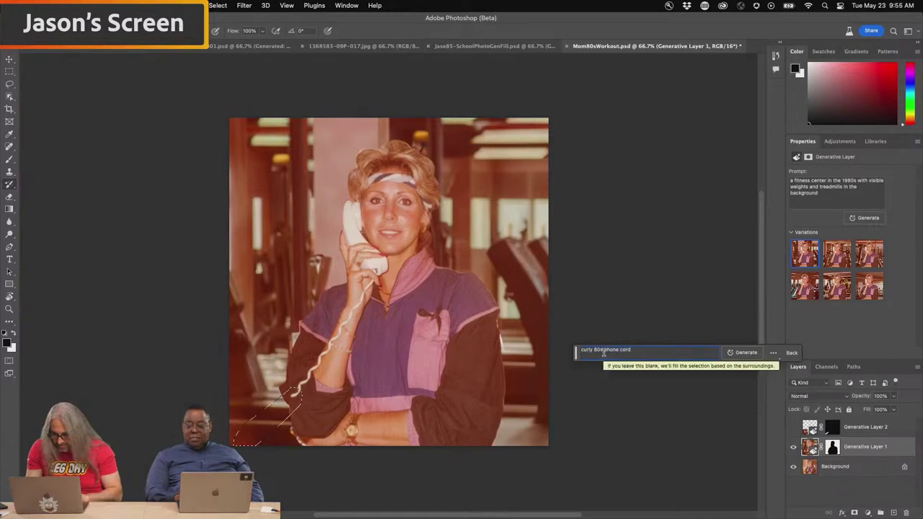
key("Left")
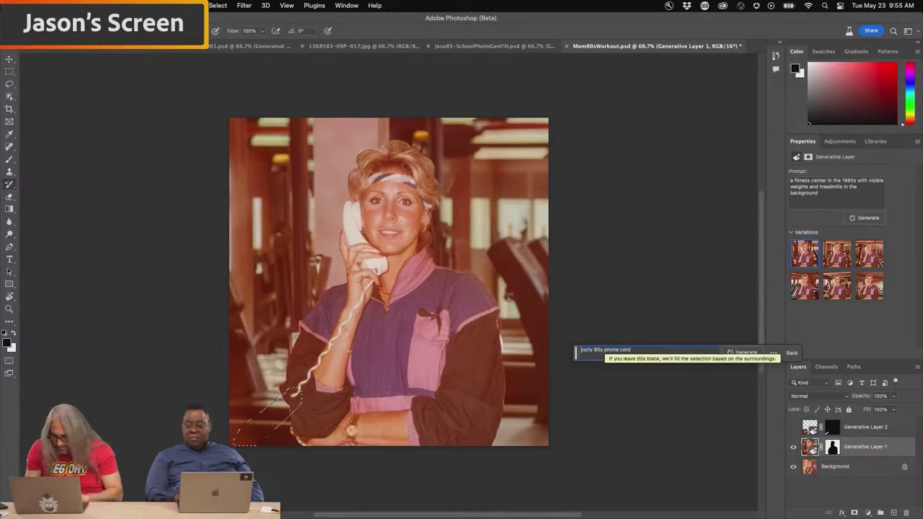
key("BackSpace")
key("BackSpace")
key("BackSpace")
key("BackSpace")
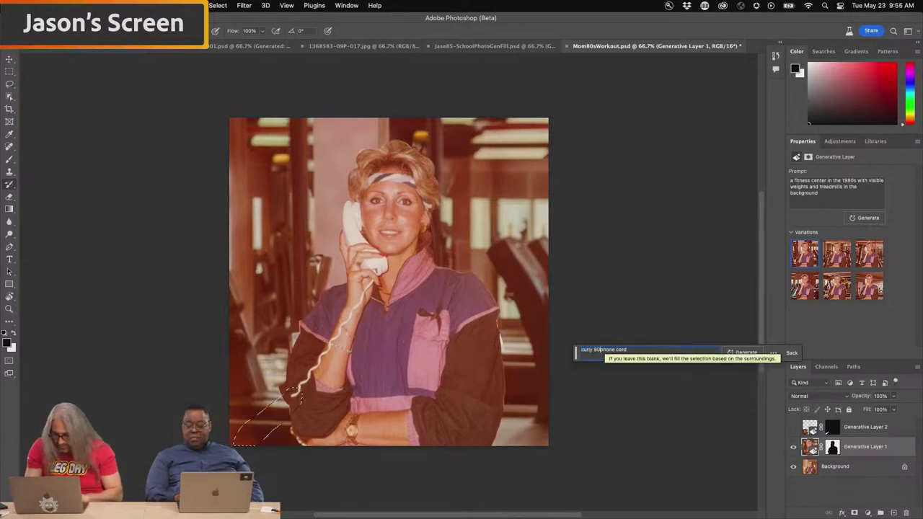
key("Return")
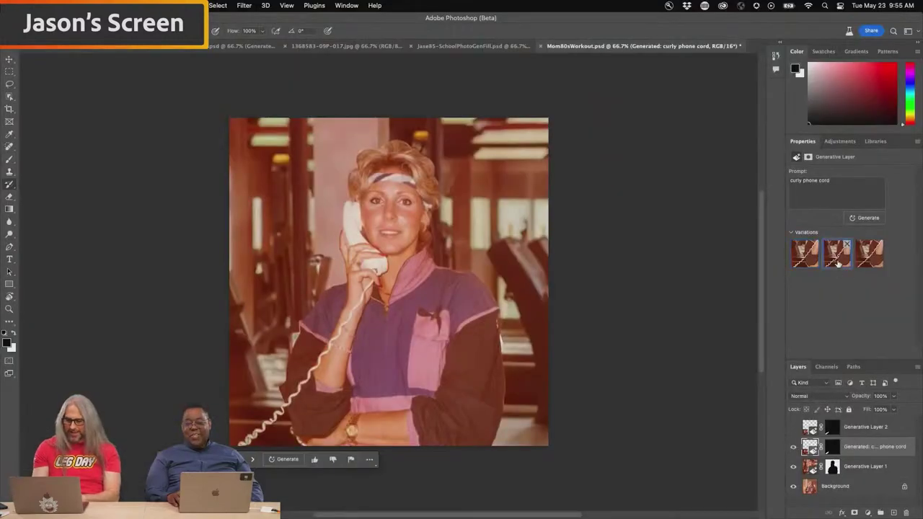
left_click(872, 257)
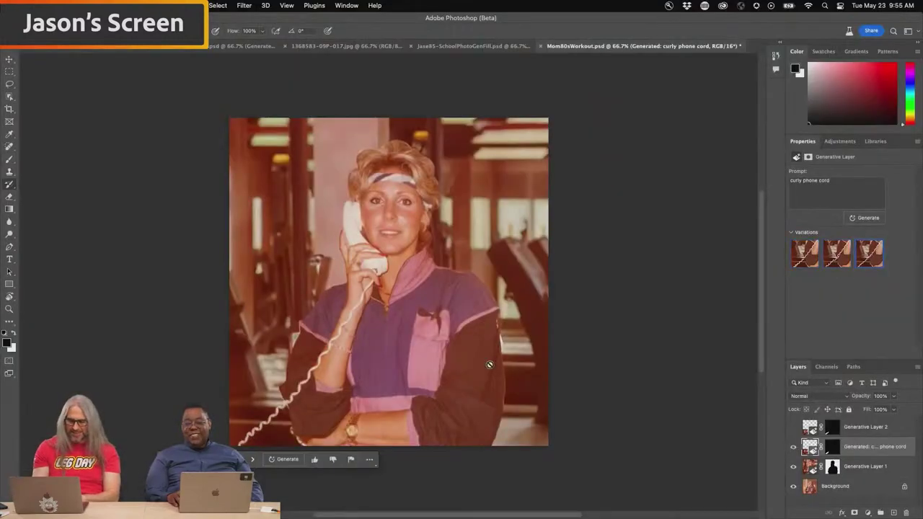